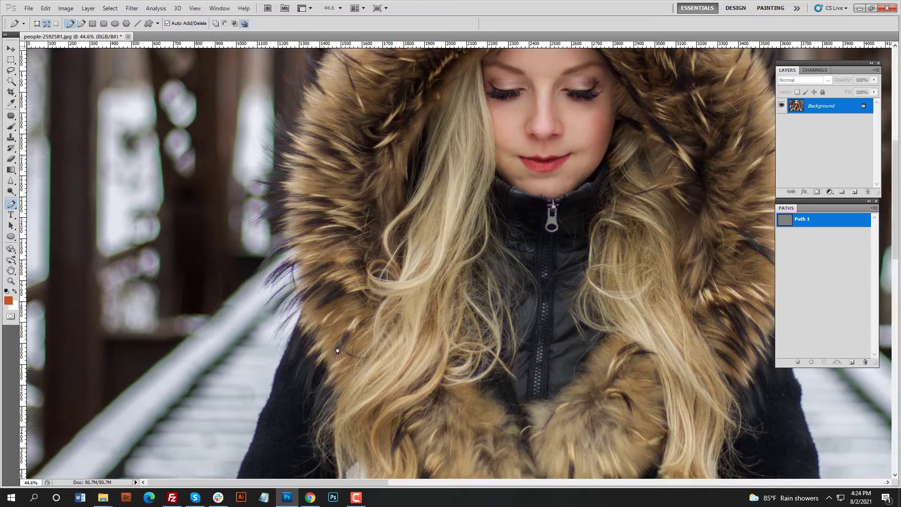
# Trace the outer edge of the black sleeve with the Pen tool, from the image's lower edge up to the fur trim
pyautogui.moveTo(362, 339); pyautogui.dragTo(396, 187)
pyautogui.moveTo(268, 294); pyautogui.dragTo(286, 363)
pyautogui.scroll(3, 284, 364)
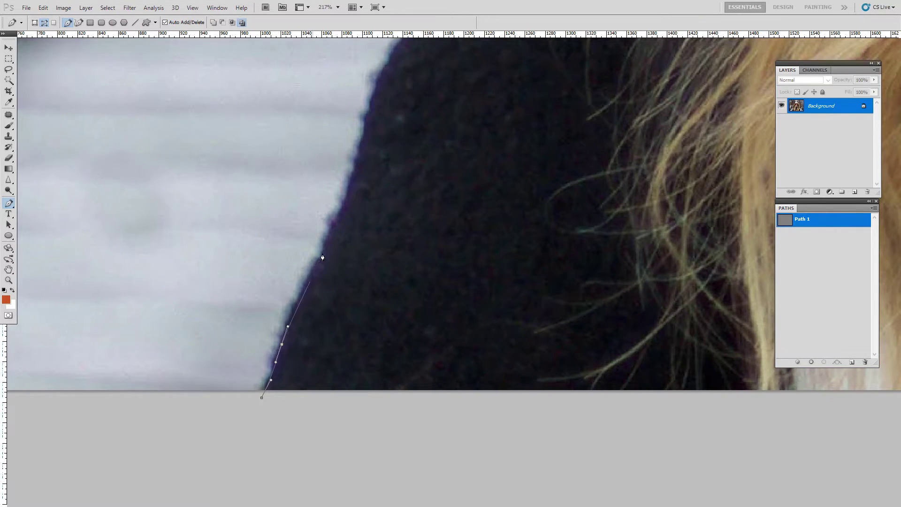
pyautogui.moveTo(342, 214); pyautogui.dragTo(306, 384)
pyautogui.moveTo(373, 201); pyautogui.dragTo(375, 198)
pyautogui.moveTo(376, 196); pyautogui.dragTo(349, 374)
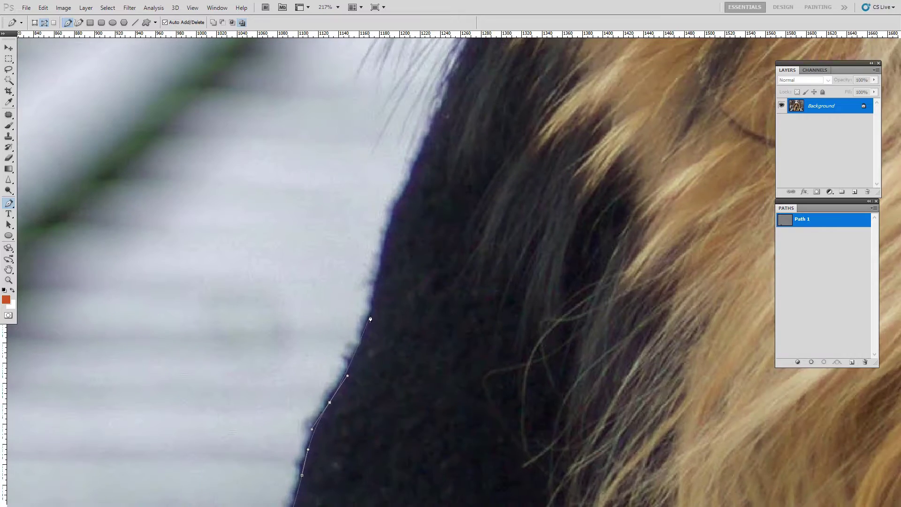
pyautogui.moveTo(422, 155); pyautogui.dragTo(434, 130)
pyautogui.moveTo(434, 127); pyautogui.dragTo(362, 398)
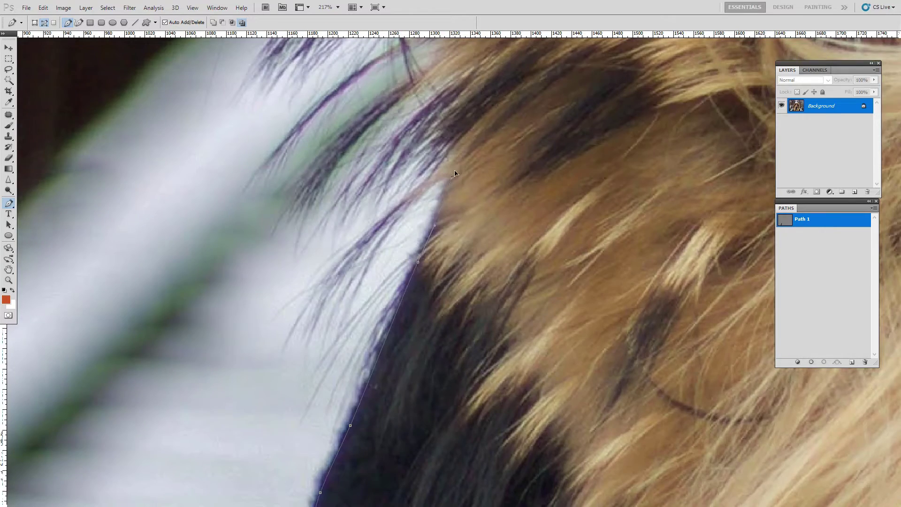
# Complete the Pen path around the fur hood and the other sleeve, and deselect the path
pyautogui.scroll(-3, 455, 174)
pyautogui.scroll(-4, 442, 194)
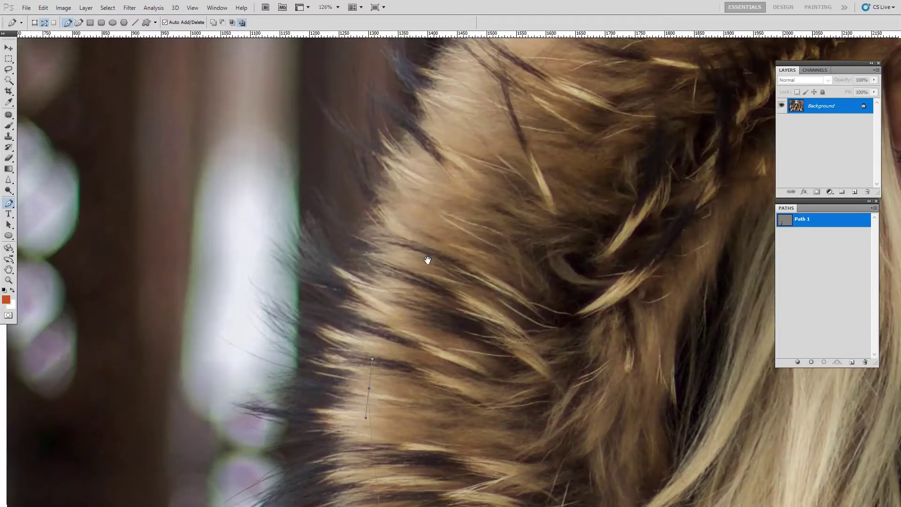
pyautogui.scroll(-3, 534, 109)
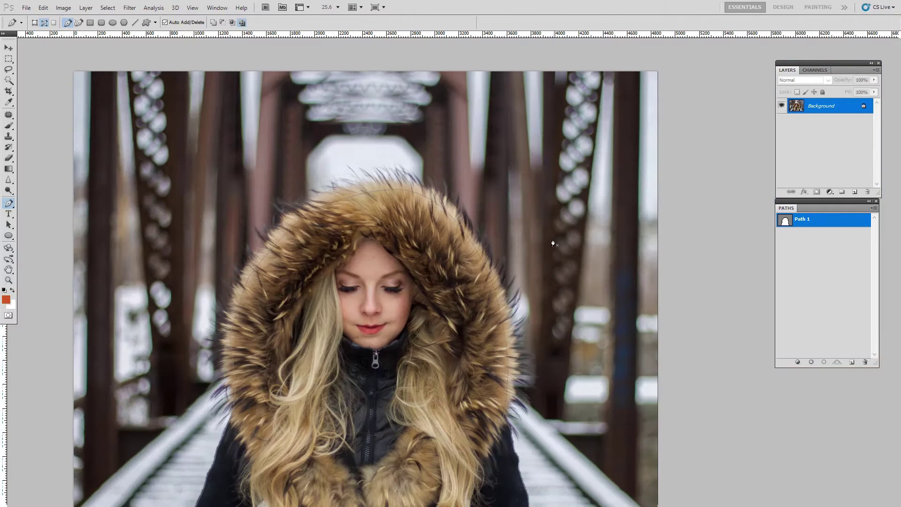
pyautogui.click(818, 254)
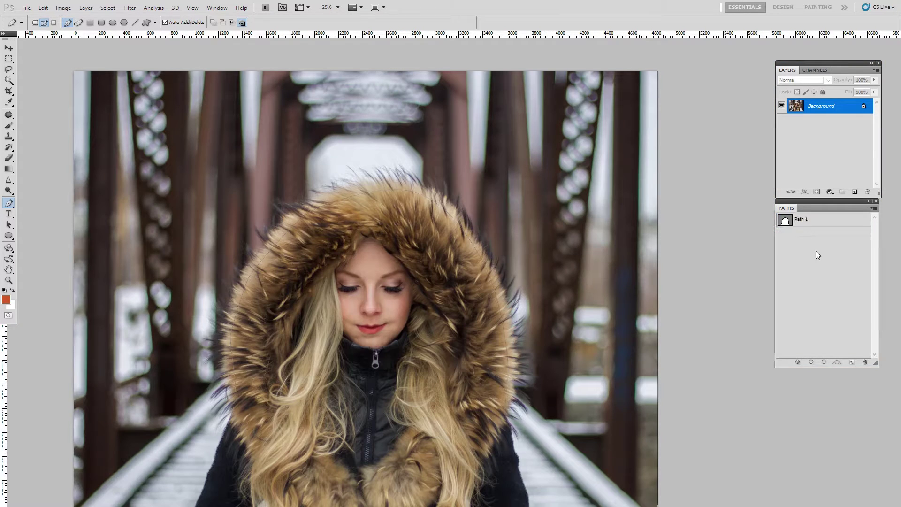
# Load Path 1 as a selection, save it as a new alpha channel, and display that channel over the image
pyautogui.scroll(-1, 447, 258)
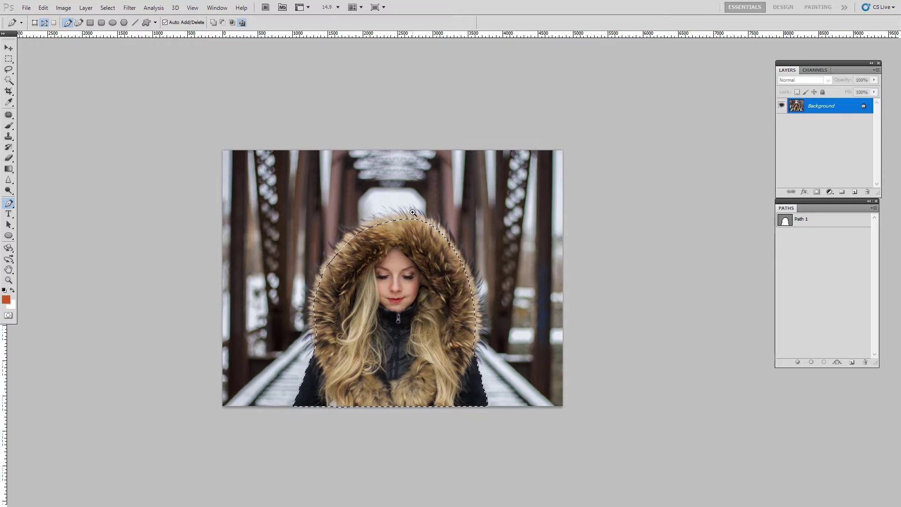
pyautogui.click(815, 70)
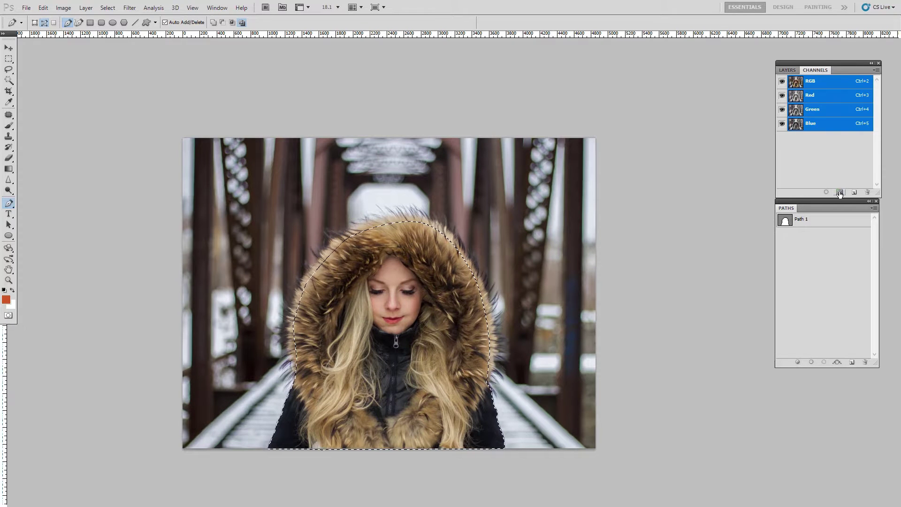
pyautogui.click(783, 138)
# Set the Alpha 1 channel's overlay to indicate Selected Areas in red (#e70000)
pyautogui.doubleClick(796, 138)
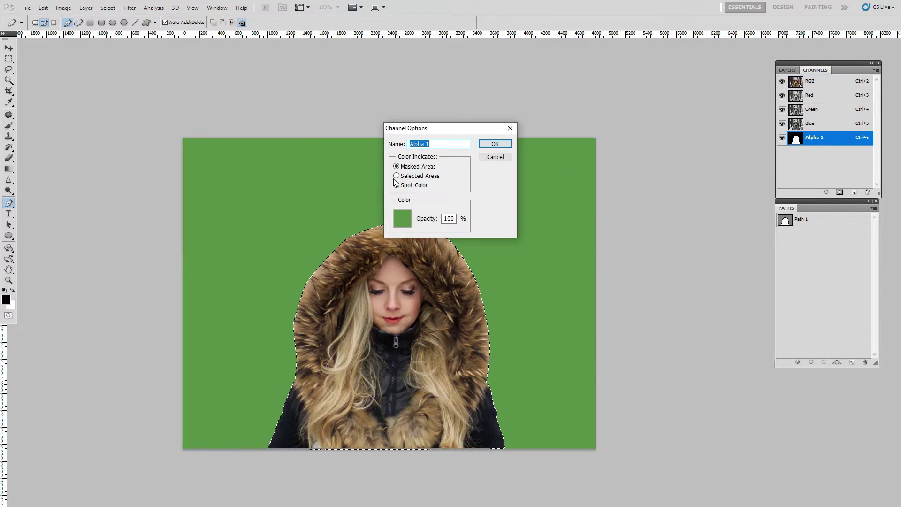
pyautogui.doubleClick(406, 223)
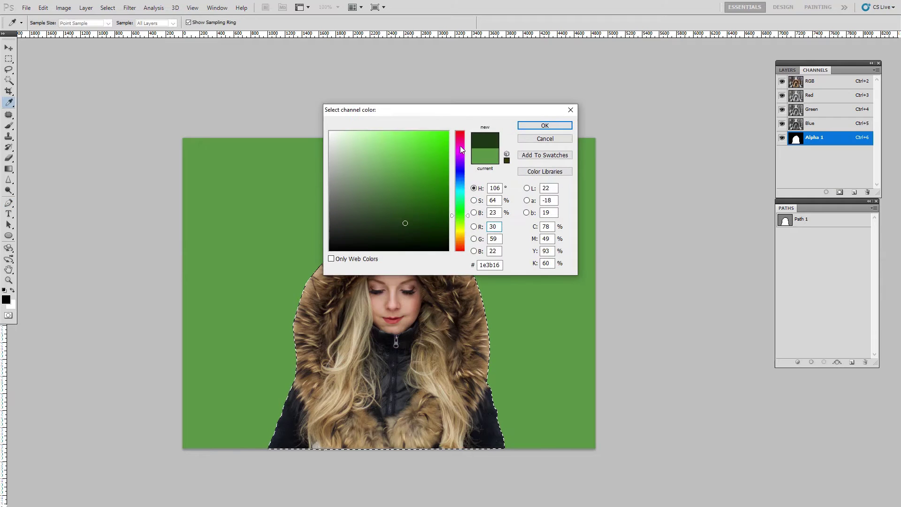
pyautogui.moveTo(459, 146); pyautogui.dragTo(466, 126)
pyautogui.moveTo(456, 167); pyautogui.dragTo(462, 143)
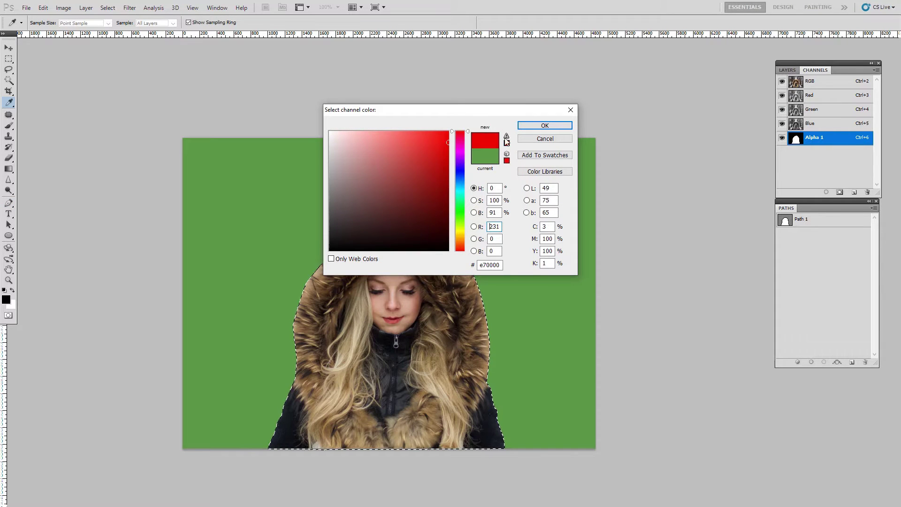
pyautogui.click(545, 126)
pyautogui.click(500, 142)
pyautogui.press('p')
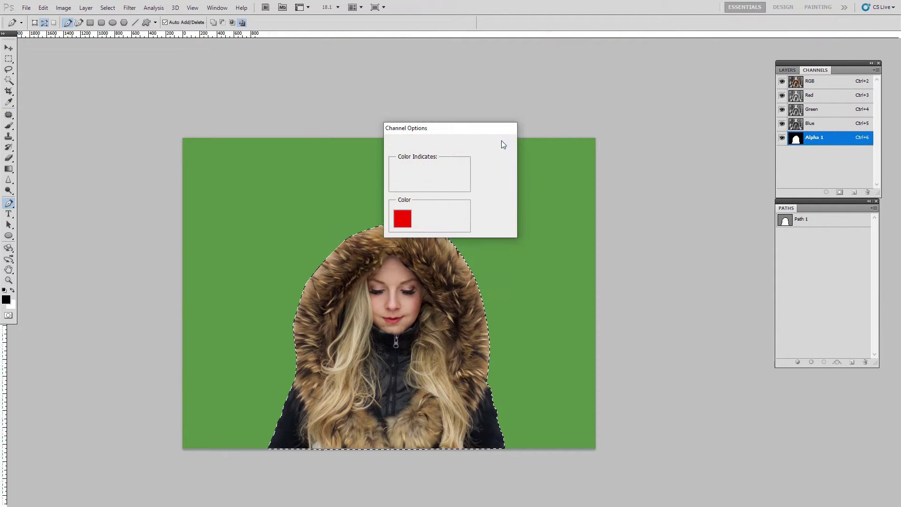
# Change the Alpha 1 channel's overlay color to a very dark red (#220000)
pyautogui.doubleClick(793, 141)
pyautogui.click(401, 218)
pyautogui.moveTo(419, 222); pyautogui.dragTo(456, 234)
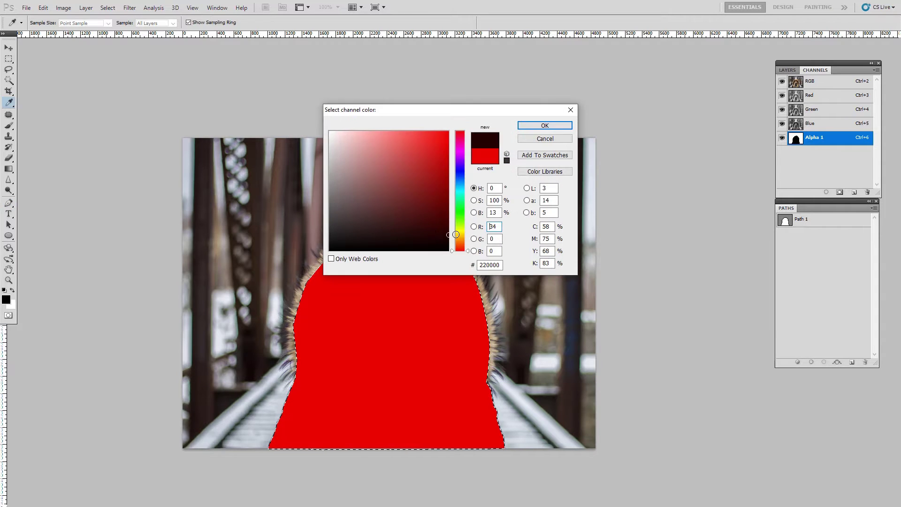
pyautogui.press('Return')
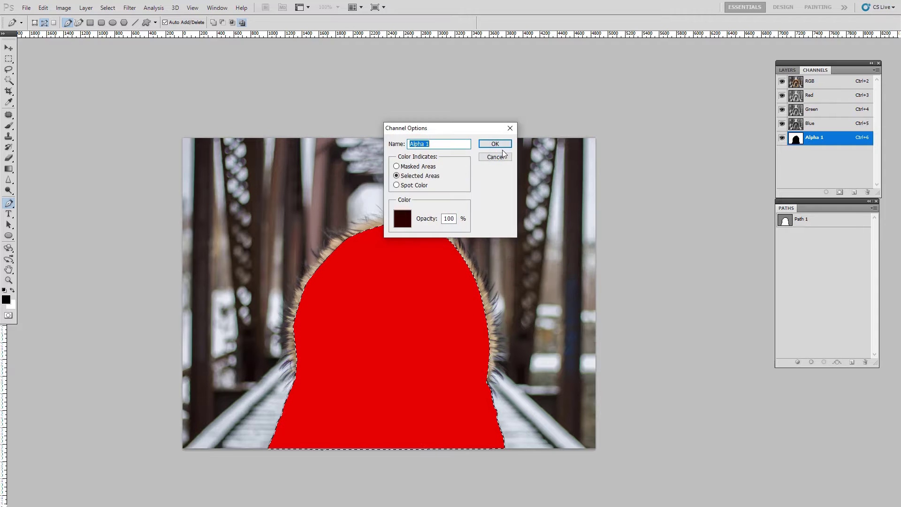
pyautogui.click(501, 143)
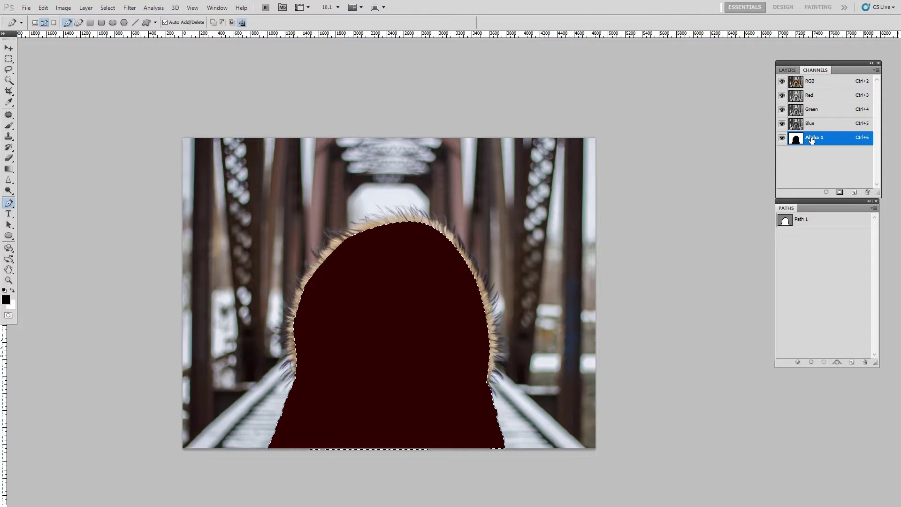
# Clear the selection and choose a Round Blunt bristle tip for the Brush tool
pyautogui.hotkey('ctrl', 'd')
pyautogui.moveTo(415, 219); pyautogui.dragTo(479, 284)
pyautogui.moveTo(512, 320); pyautogui.dragTo(533, 338)
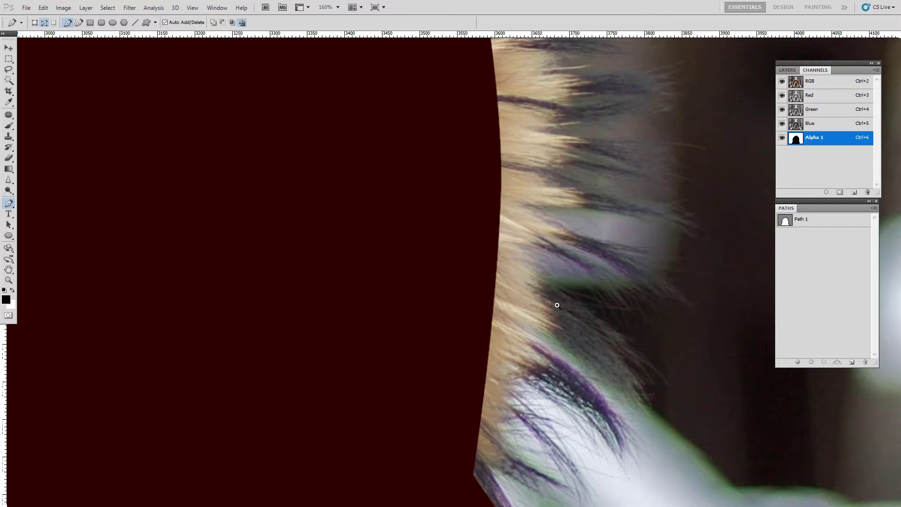
pyautogui.moveTo(557, 305); pyautogui.dragTo(514, 312)
pyautogui.press('b')
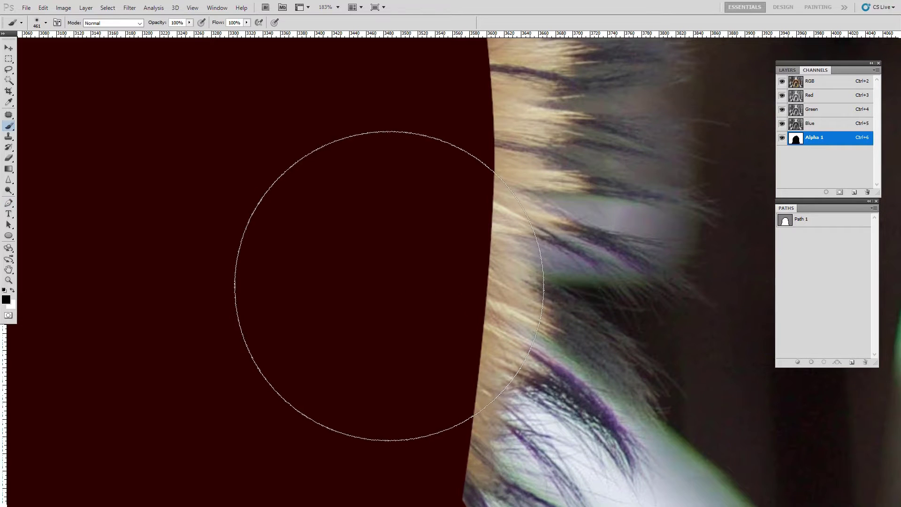
pyautogui.rightClick(280, 233)
pyautogui.click(202, 225)
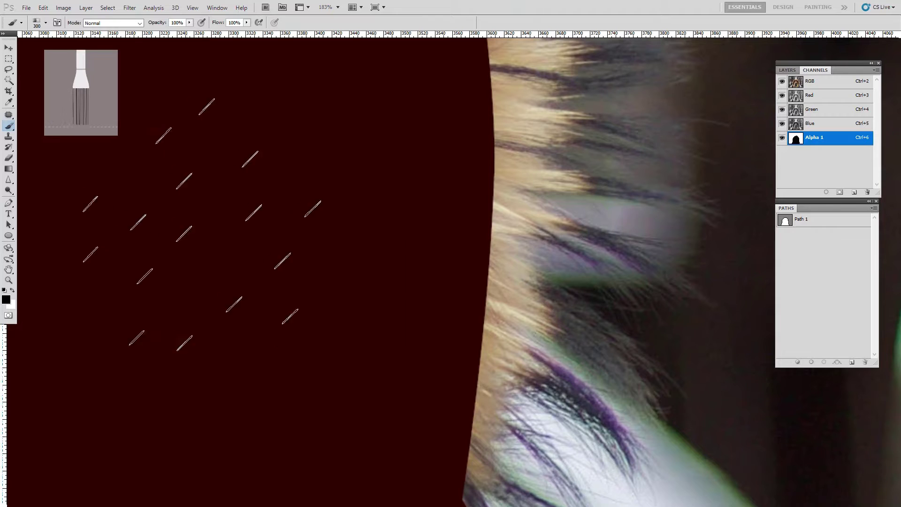
# Reduce the bristle brush to 40 px and paint a hair stroke along the dark tuft low on the hood's right edge
pyautogui.press('[')
pyautogui.press('[')
pyautogui.press('[')
pyautogui.press('[')
pyautogui.press('[')
pyautogui.press('[')
pyautogui.press('[')
pyautogui.press('[')
pyautogui.press('[')
pyautogui.press('[')
pyautogui.press('[')
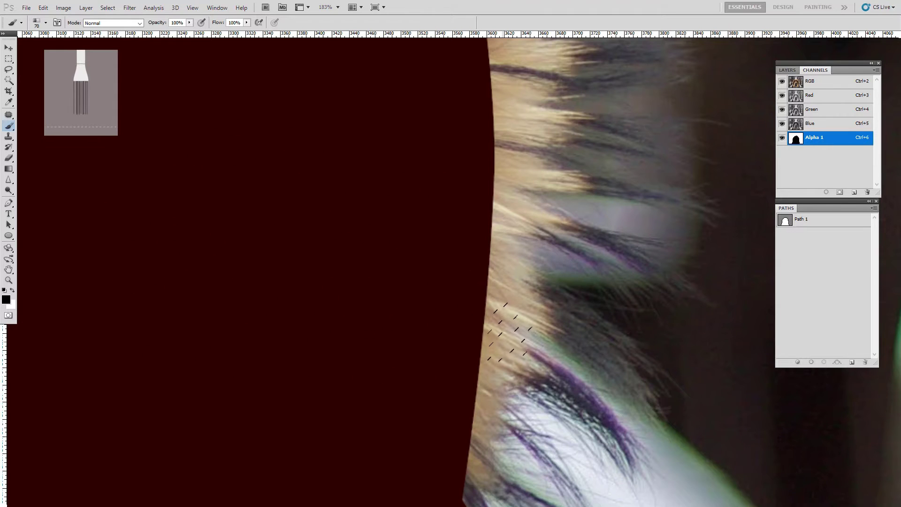
pyautogui.moveTo(554, 380); pyautogui.dragTo(358, 294)
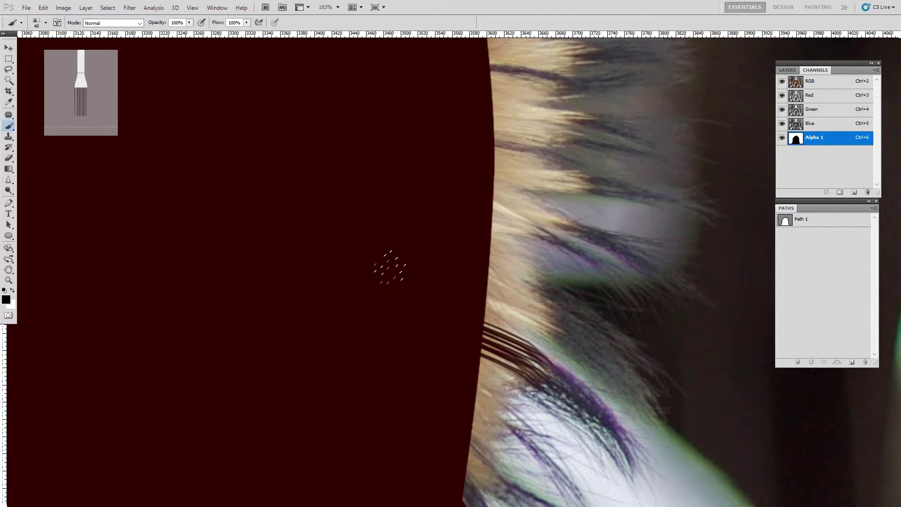
# Set the bristle brush's spacing to 9% and paint a hair stroke just above the first one
pyautogui.click(217, 8)
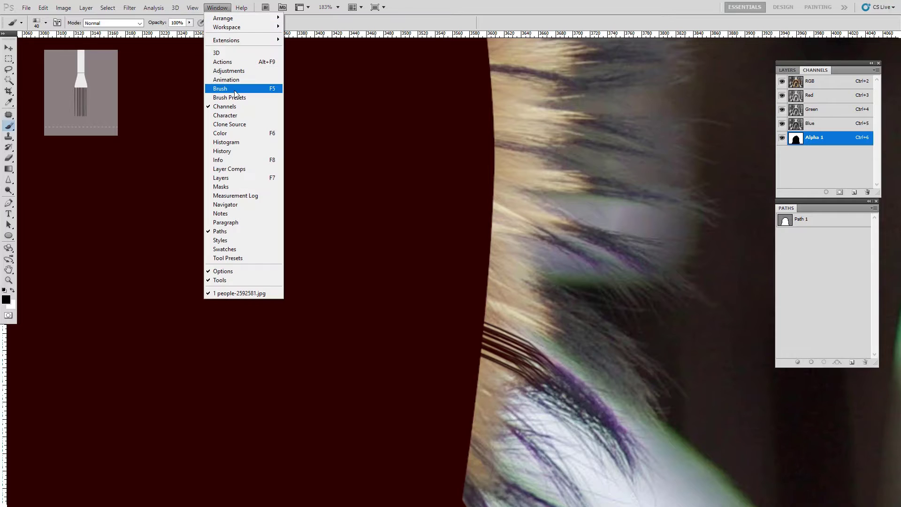
pyautogui.click(235, 91)
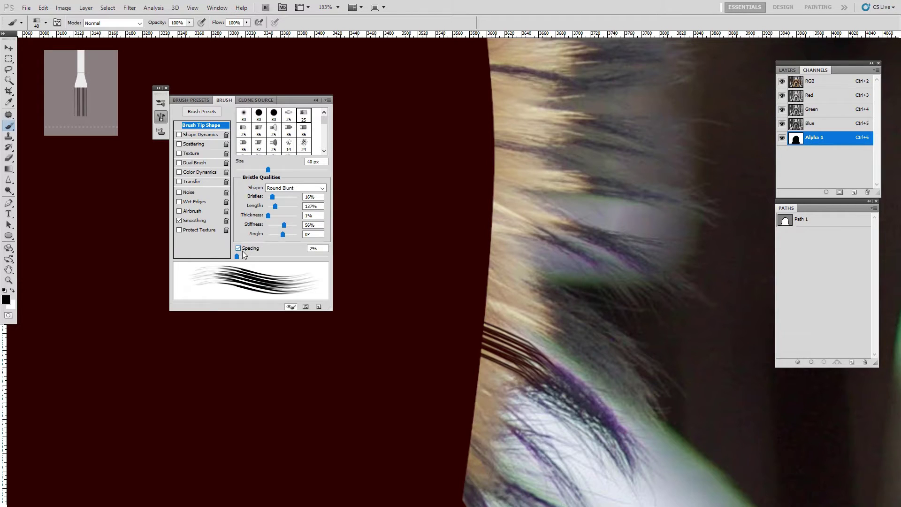
pyautogui.moveTo(237, 257); pyautogui.dragTo(240, 259)
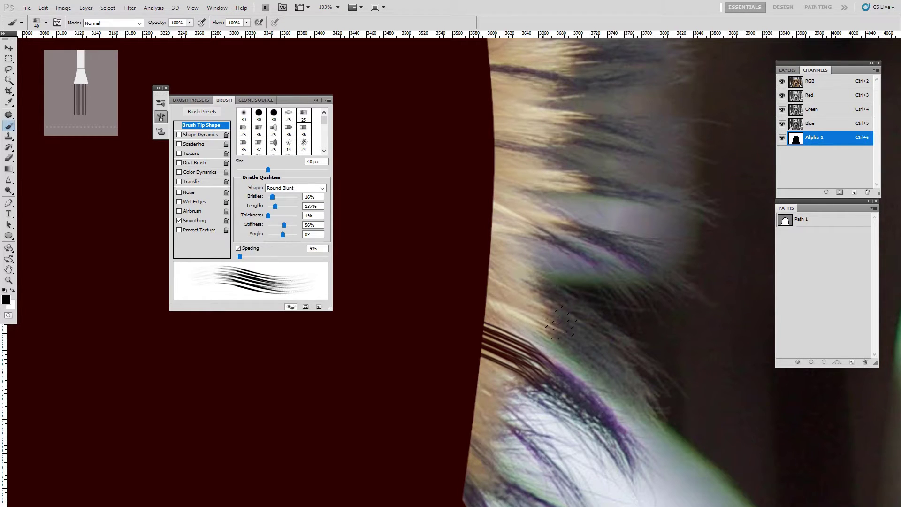
pyautogui.moveTo(561, 321)
pyautogui.mouseDown()
pyautogui.moveTo(528, 284)
pyautogui.moveTo(411, 226)
pyautogui.mouseUp()
pyautogui.click(314, 100)
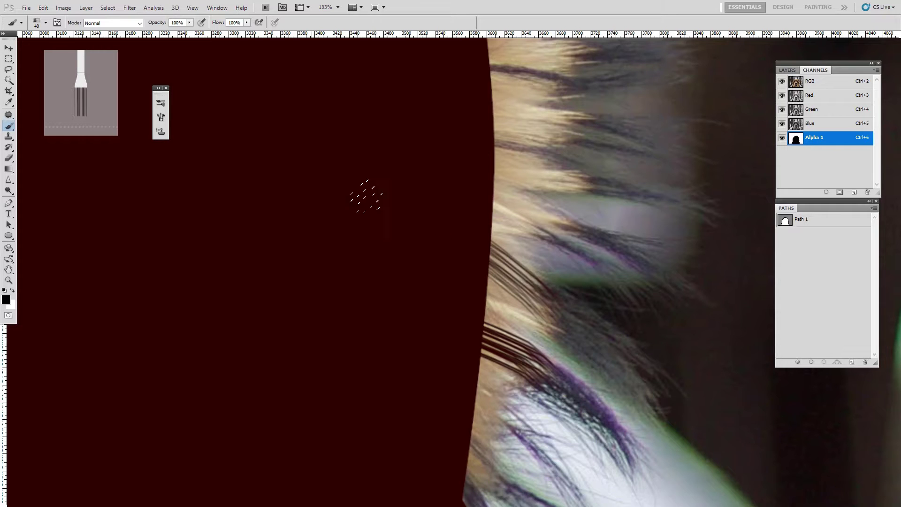
# Paint overlapping bristle strokes in Alpha 1 to fill the two lower fur tufts on the hood's right edge
pyautogui.moveTo(366, 196)
pyautogui.mouseDown()
pyautogui.moveTo(439, 188)
pyautogui.moveTo(449, 294)
pyautogui.mouseUp()
pyautogui.moveTo(514, 263); pyautogui.dragTo(409, 204)
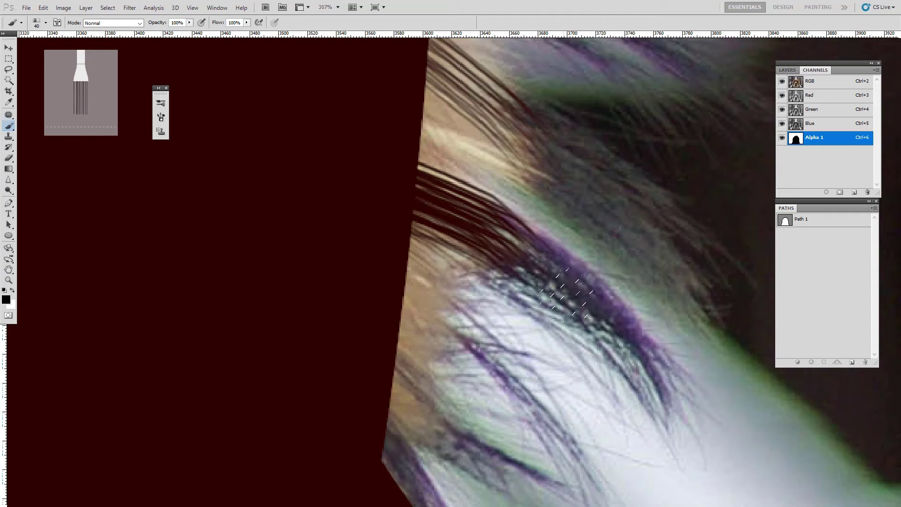
pyautogui.moveTo(550, 278); pyautogui.dragTo(427, 219)
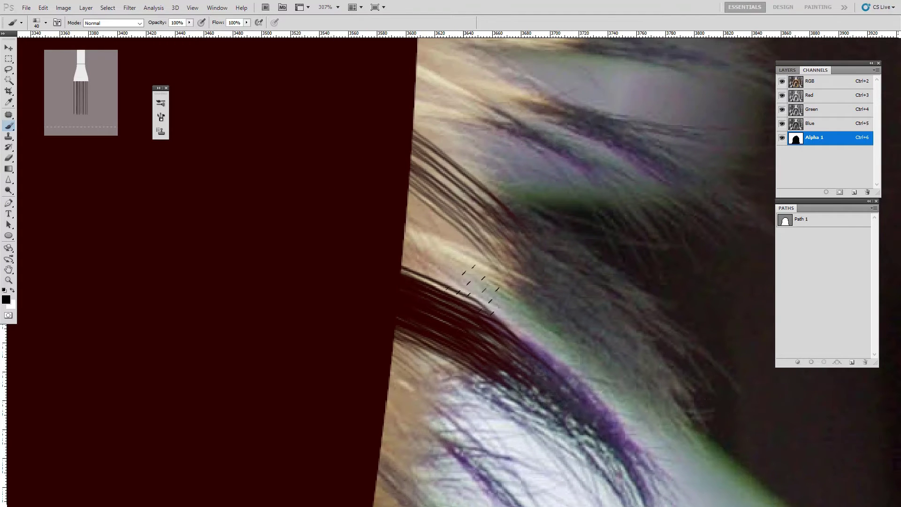
pyautogui.moveTo(477, 301); pyautogui.dragTo(409, 226)
pyautogui.moveTo(559, 277)
pyautogui.mouseDown()
pyautogui.moveTo(406, 207)
pyautogui.moveTo(406, 197)
pyautogui.mouseUp()
pyautogui.moveTo(587, 298); pyautogui.dragTo(408, 178)
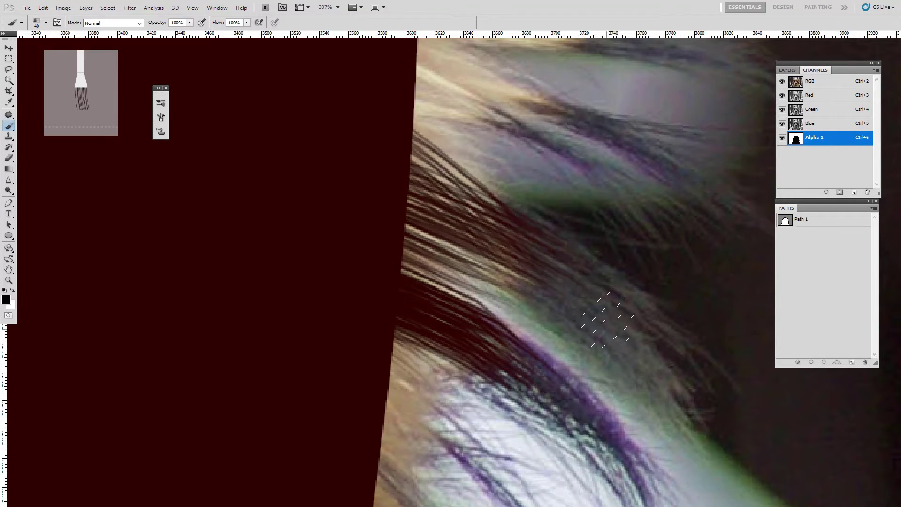
pyautogui.moveTo(603, 312); pyautogui.dragTo(406, 188)
# Extend the bristle strokes to the tuft above and fill the gaps along the mask edge, following the fur direction
pyautogui.moveTo(584, 202); pyautogui.dragTo(578, 292)
pyautogui.moveTo(575, 228); pyautogui.dragTo(402, 141)
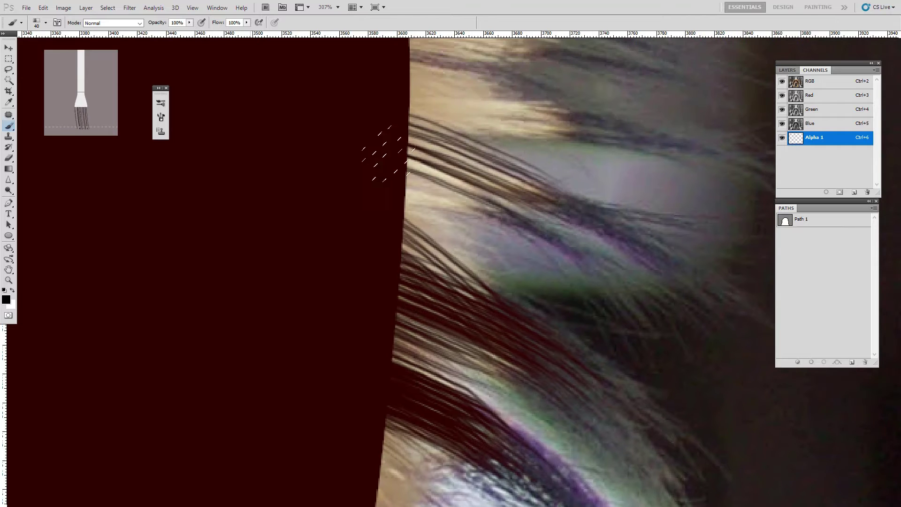
pyautogui.moveTo(490, 211); pyautogui.dragTo(406, 155)
pyautogui.moveTo(458, 286); pyautogui.dragTo(403, 240)
pyautogui.moveTo(498, 276); pyautogui.dragTo(404, 187)
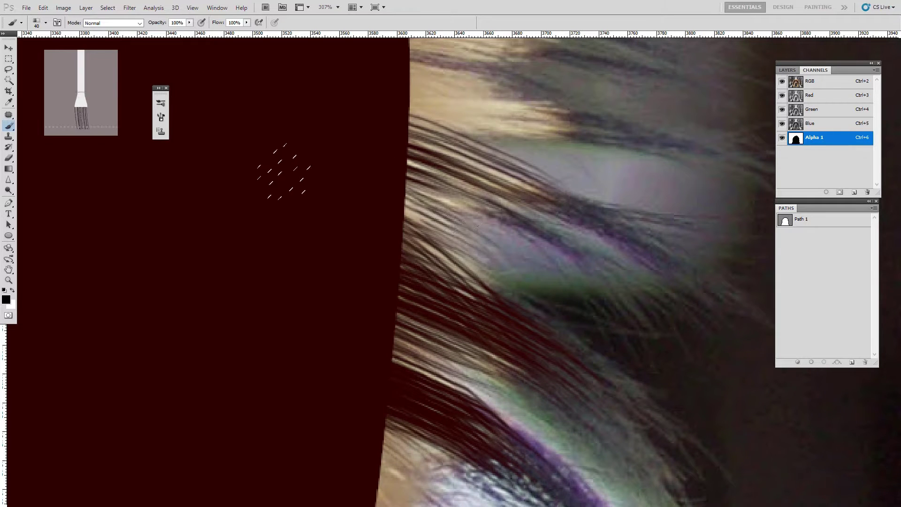
pyautogui.moveTo(459, 269); pyautogui.dragTo(409, 271)
pyautogui.moveTo(470, 350)
pyautogui.mouseDown()
pyautogui.moveTo(498, 351)
pyautogui.moveTo(420, 335)
pyautogui.moveTo(421, 319)
pyautogui.mouseUp()
pyautogui.moveTo(456, 406); pyautogui.dragTo(416, 368)
pyautogui.moveTo(456, 389)
pyautogui.mouseDown()
pyautogui.moveTo(416, 352)
pyautogui.moveTo(409, 305)
pyautogui.mouseUp()
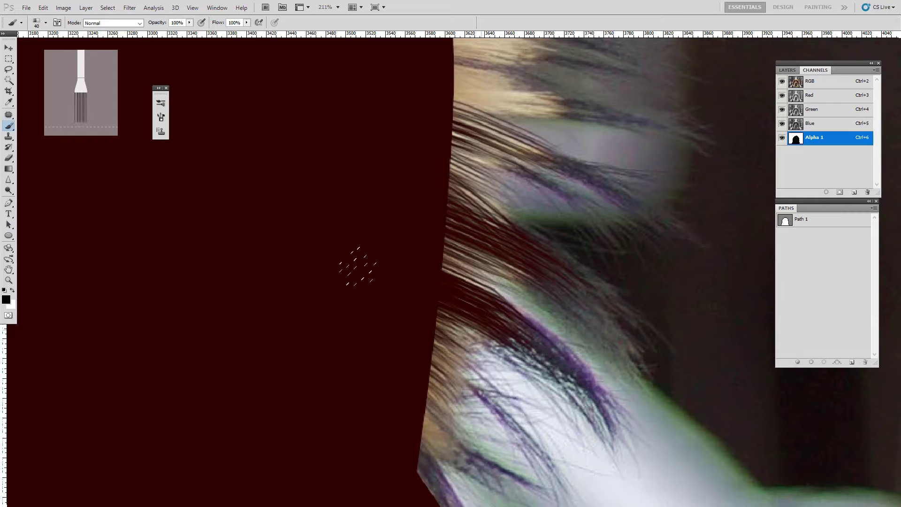
# Paint upward-sweeping bristle strokes over a fur tuft higher on the hood's right edge
pyautogui.moveTo(500, 301); pyautogui.dragTo(472, 308)
pyautogui.scroll(-4, 473, 308)
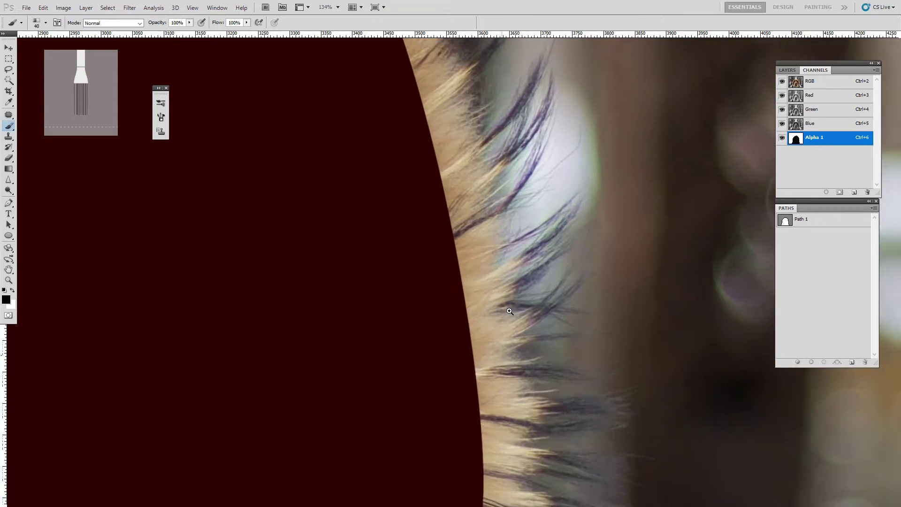
pyautogui.scroll(3, 509, 312)
pyautogui.moveTo(521, 258); pyautogui.dragTo(458, 315)
pyautogui.scroll(1, 498, 295)
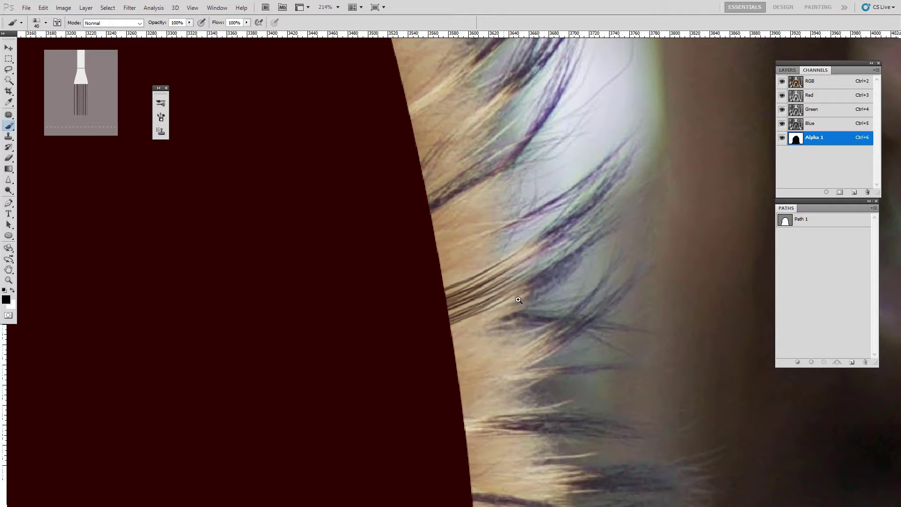
pyautogui.moveTo(521, 288); pyautogui.dragTo(449, 322)
pyautogui.moveTo(521, 258); pyautogui.dragTo(446, 314)
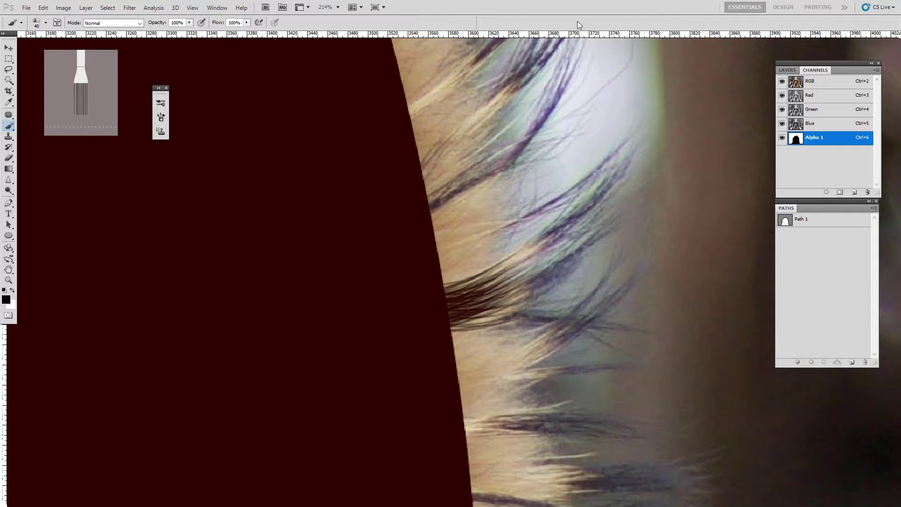
# Continue the bristle strokes over the fur directly below the upper tuft
pyautogui.scroll(-2, 515, 289)
pyautogui.scroll(1, 470, 294)
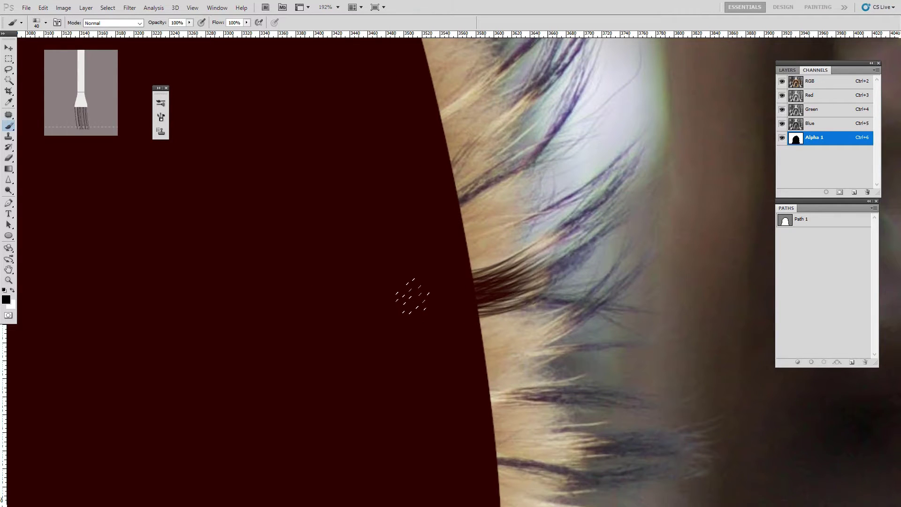
pyautogui.moveTo(538, 303)
pyautogui.mouseDown()
pyautogui.moveTo(458, 319)
pyautogui.moveTo(545, 320)
pyautogui.moveTo(480, 342)
pyautogui.mouseUp()
pyautogui.moveTo(573, 319)
pyautogui.mouseDown()
pyautogui.moveTo(482, 354)
pyautogui.moveTo(483, 366)
pyautogui.mouseUp()
pyautogui.scroll(-2, 522, 271)
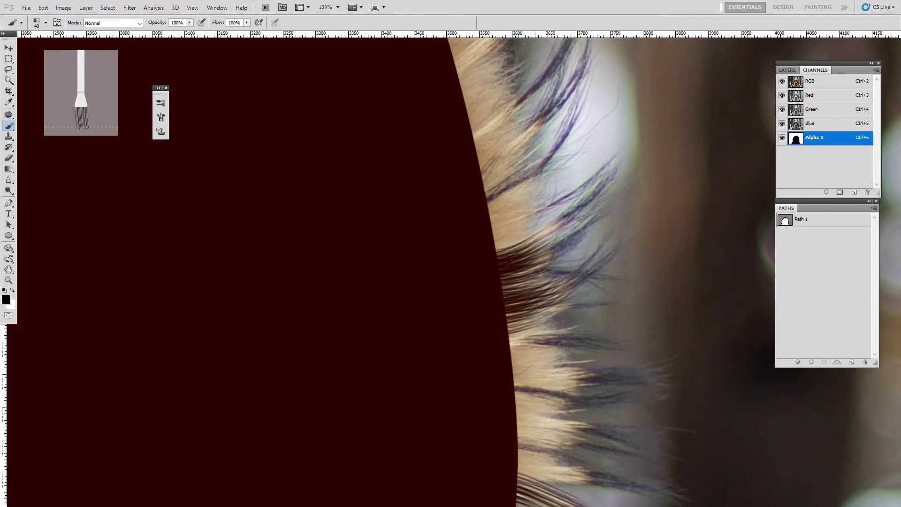
# Paint horizontal bristle strokes in Alpha 1 over the fur just below the filled tufts, joining them to the mask edge
pyautogui.scroll(2, 540, 298)
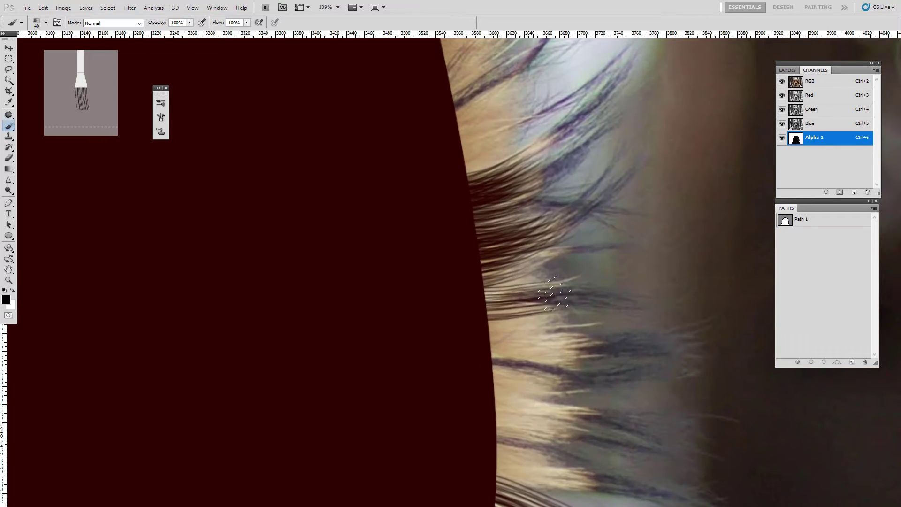
pyautogui.moveTo(554, 294); pyautogui.dragTo(486, 303)
pyautogui.moveTo(552, 310); pyautogui.dragTo(488, 338)
pyautogui.scroll(2, 521, 254)
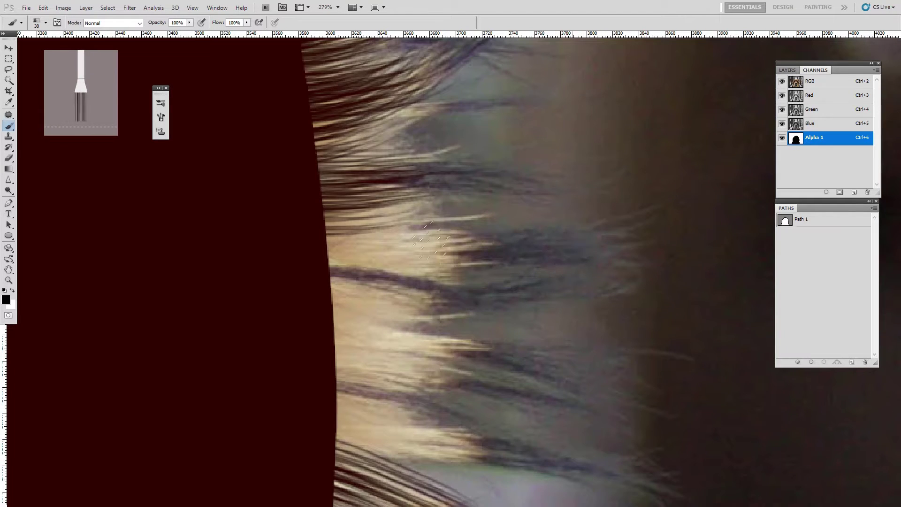
pyautogui.moveTo(329, 241)
pyautogui.mouseDown()
pyautogui.moveTo(554, 254)
pyautogui.moveTo(364, 263)
pyautogui.mouseUp()
pyautogui.hotkey('ctrl', 'z')
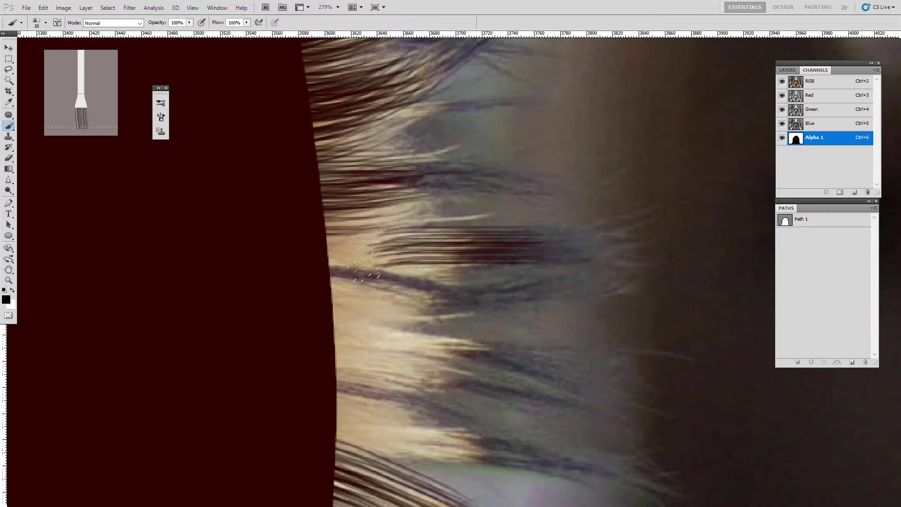
# Paint size 30 bristle strokes over the next tufts down the hood's right edge, following their curved hair direction
pyautogui.moveTo(560, 275); pyautogui.dragTo(242, 258)
pyautogui.scroll(-3, 468, 304)
pyautogui.hscroll(2, 468, 305)
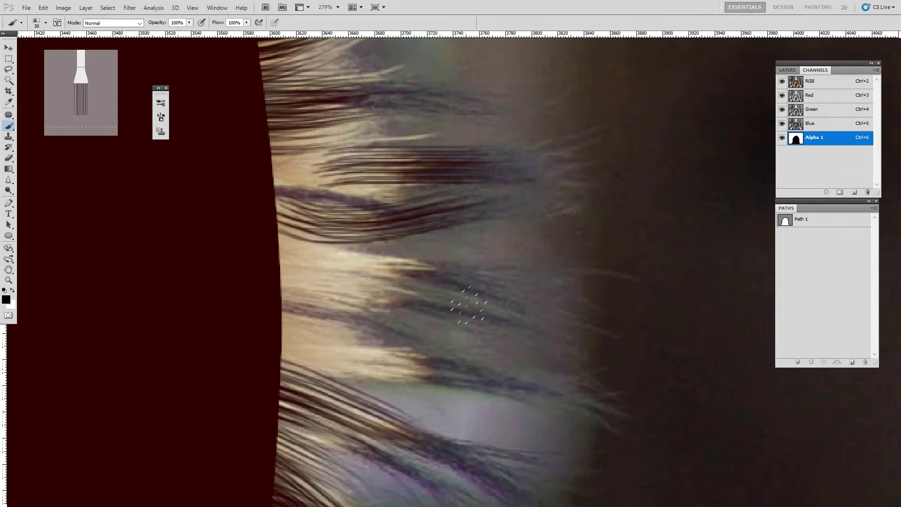
pyautogui.moveTo(300, 266)
pyautogui.mouseDown()
pyautogui.moveTo(477, 290)
pyautogui.moveTo(303, 263)
pyautogui.mouseUp()
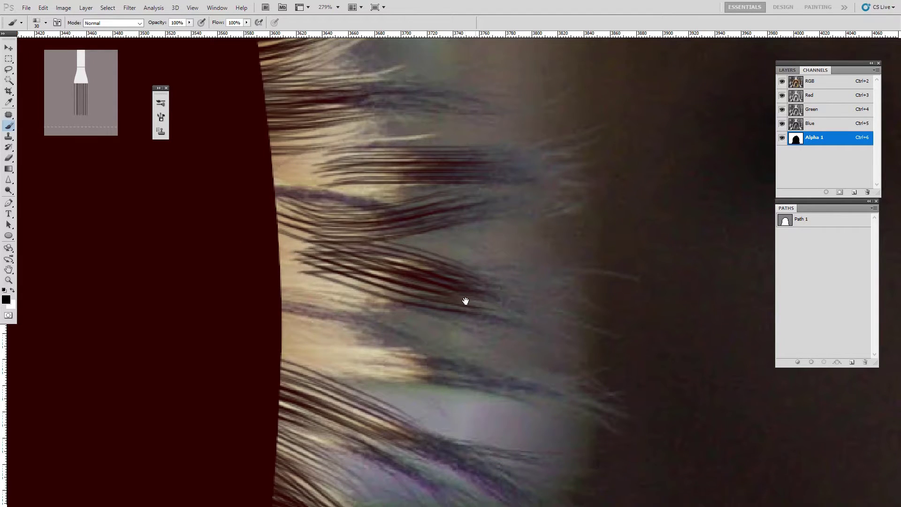
pyautogui.moveTo(451, 376)
pyautogui.mouseDown()
pyautogui.moveTo(461, 294)
pyautogui.moveTo(313, 255)
pyautogui.mouseUp()
pyautogui.hotkey('ctrl', 'z')
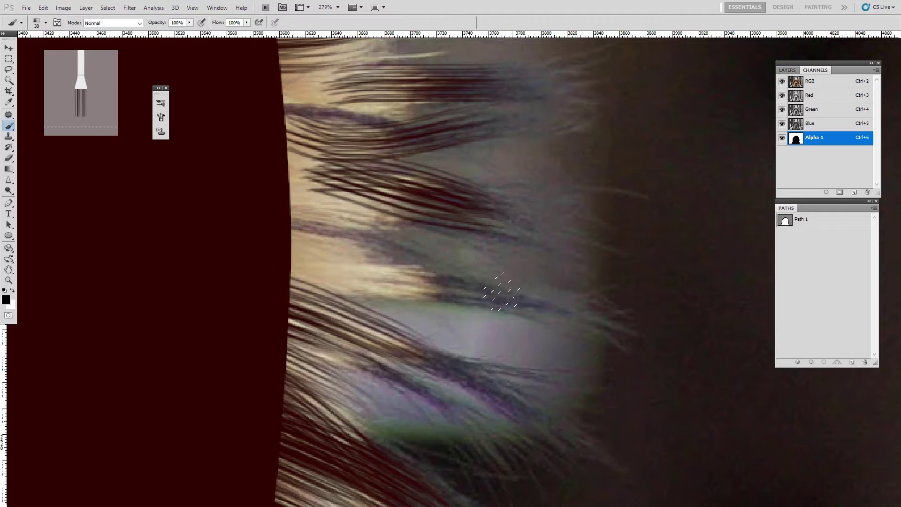
# Cover the down-slanting tuft above the pale background gap and thicken the tuft above it back to the mask edge
pyautogui.moveTo(491, 287); pyautogui.dragTo(284, 247)
pyautogui.moveTo(404, 270); pyautogui.dragTo(281, 261)
pyautogui.moveTo(397, 206)
pyautogui.mouseDown()
pyautogui.moveTo(282, 204)
pyautogui.moveTo(282, 196)
pyautogui.mouseUp()
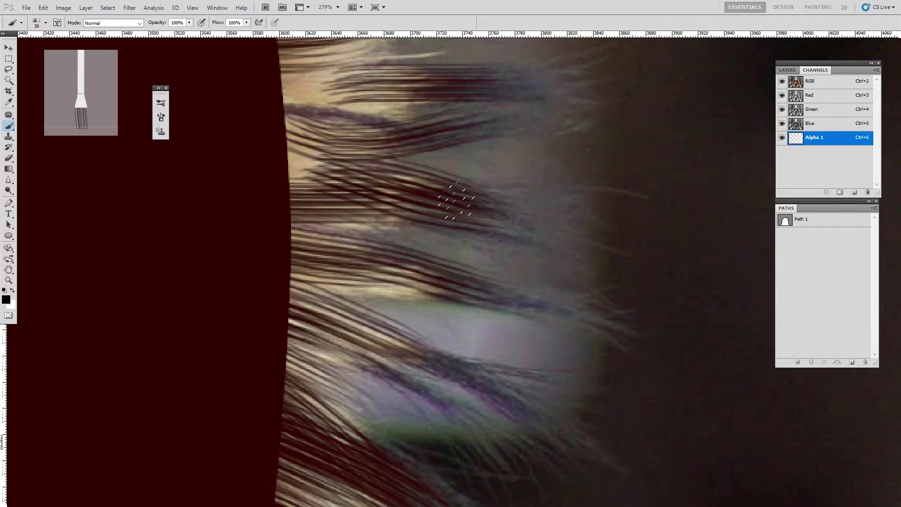
pyautogui.moveTo(456, 200); pyautogui.dragTo(305, 162)
# Fill the light fur gaps along the mask edge with overlapping bristle strokes across the mid-hood tufts
pyautogui.scroll(-5, 429, 221)
pyautogui.scroll(4, 444, 277)
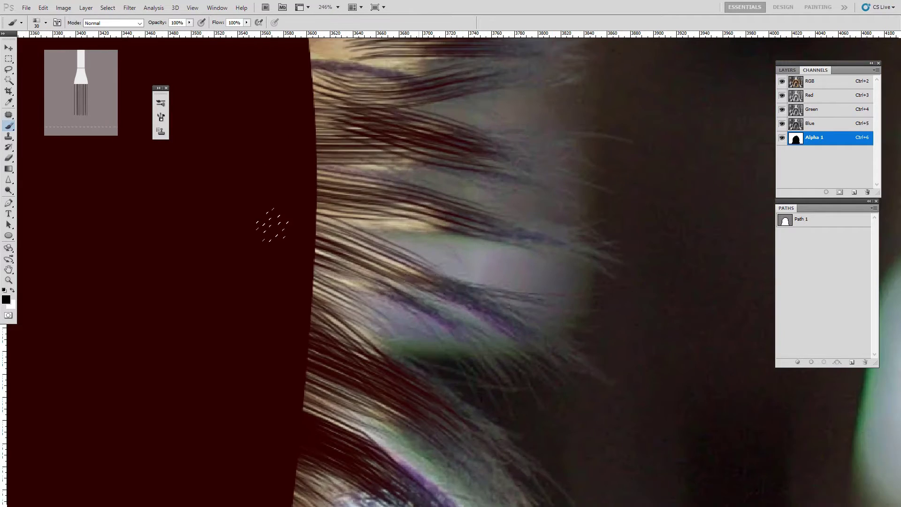
pyautogui.moveTo(411, 245); pyautogui.dragTo(315, 272)
pyautogui.moveTo(366, 252)
pyautogui.mouseDown()
pyautogui.moveTo(315, 268)
pyautogui.moveTo(313, 286)
pyautogui.mouseUp()
pyautogui.moveTo(415, 198); pyautogui.dragTo(316, 225)
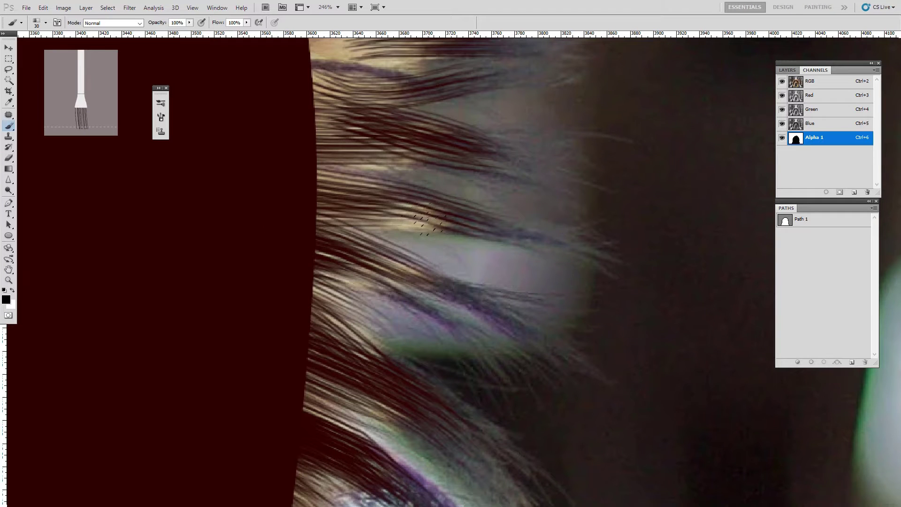
pyautogui.moveTo(428, 224); pyautogui.dragTo(317, 202)
pyautogui.moveTo(377, 169); pyautogui.dragTo(317, 197)
pyautogui.moveTo(375, 151); pyautogui.dragTo(317, 176)
pyautogui.moveTo(408, 105); pyautogui.dragTo(312, 141)
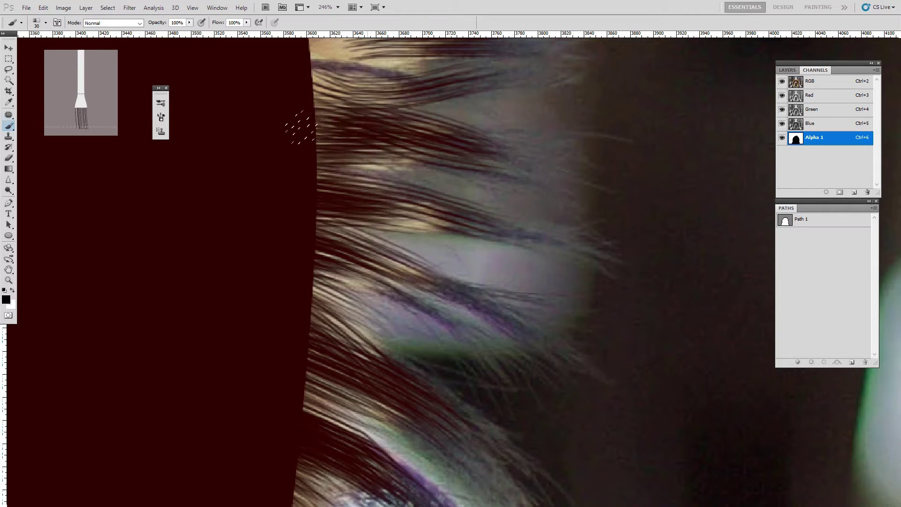
# Extend the horizontal tuft's bristle strokes inward to the mask edge and fill the remaining fur around it
pyautogui.moveTo(358, 76); pyautogui.dragTo(371, 216)
pyautogui.moveTo(433, 218); pyautogui.dragTo(282, 230)
pyautogui.moveTo(426, 184); pyautogui.dragTo(310, 192)
pyautogui.moveTo(406, 173); pyautogui.dragTo(307, 176)
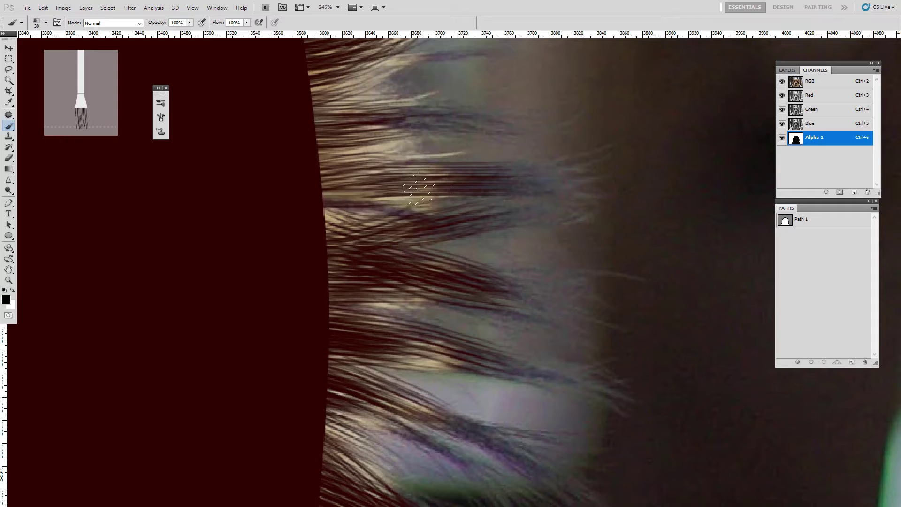
pyautogui.moveTo(418, 188); pyautogui.dragTo(291, 193)
pyautogui.moveTo(405, 202); pyautogui.dragTo(305, 195)
pyautogui.moveTo(496, 211); pyautogui.dragTo(429, 216)
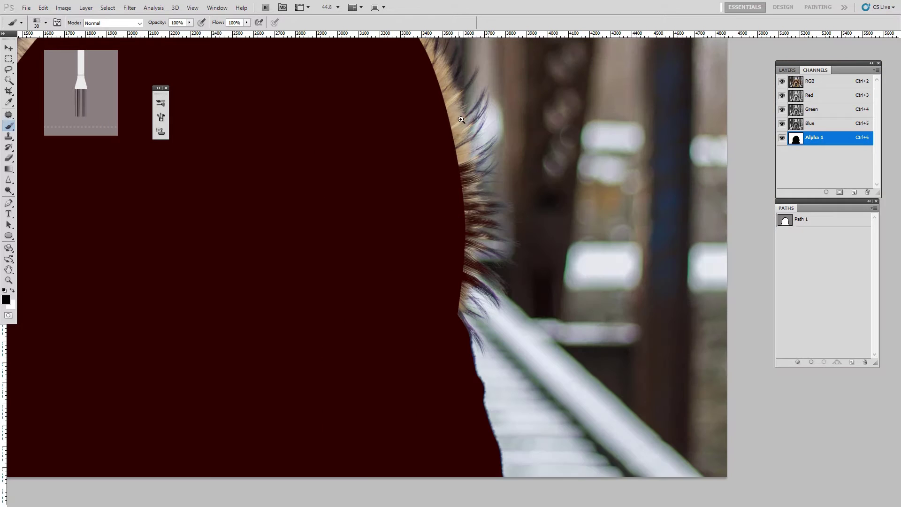
# Paint upward-curving bristle strokes over the fur beside the bright background spot, filling inward to the mask edge
pyautogui.moveTo(462, 119)
pyautogui.mouseDown()
pyautogui.moveTo(498, 121)
pyautogui.moveTo(407, 194)
pyautogui.mouseUp()
pyautogui.moveTo(475, 170); pyautogui.dragTo(412, 207)
pyautogui.moveTo(472, 258); pyautogui.dragTo(465, 258)
pyautogui.moveTo(550, 311); pyautogui.dragTo(559, 311)
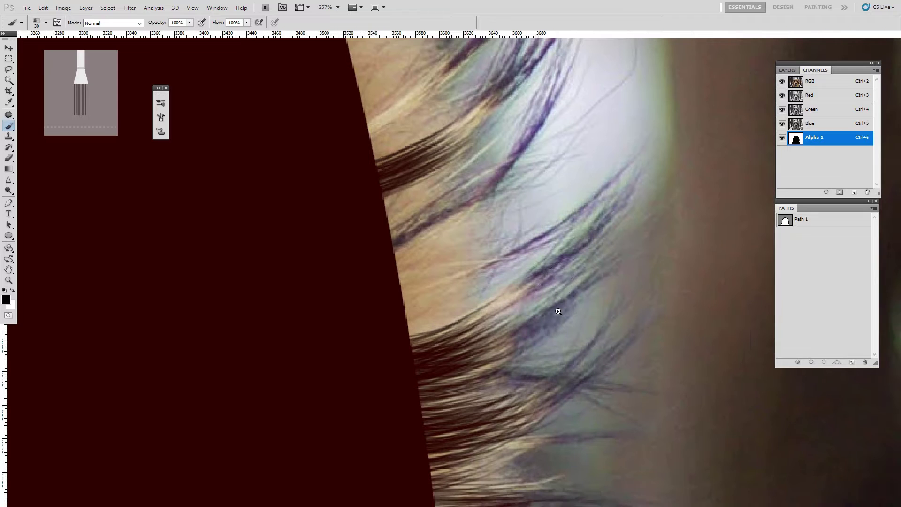
pyautogui.moveTo(557, 272); pyautogui.dragTo(410, 338)
pyautogui.moveTo(333, 371); pyautogui.dragTo(516, 349)
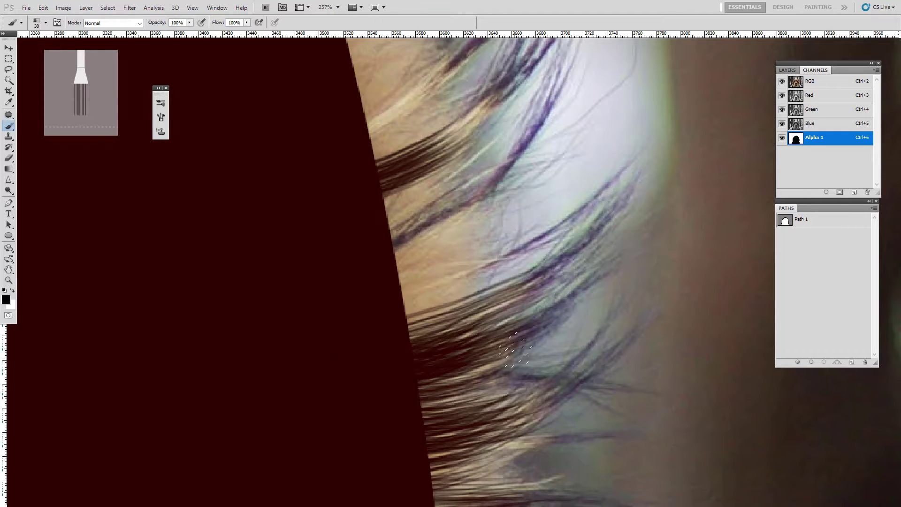
pyautogui.moveTo(478, 259); pyautogui.dragTo(395, 298)
pyautogui.moveTo(468, 226)
pyautogui.mouseDown()
pyautogui.moveTo(388, 269)
pyautogui.moveTo(79, 105)
pyautogui.mouseUp()
# Paint down-slanting bristle strokes over the short fur beneath the large dark curl at the hood's lower right edge
pyautogui.moveTo(672, 262); pyautogui.dragTo(540, 303)
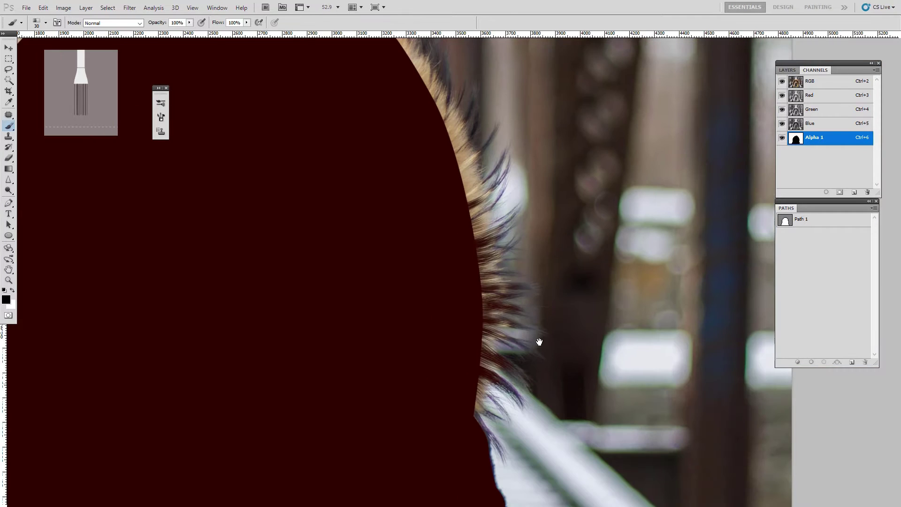
pyautogui.scroll(5, 539, 342)
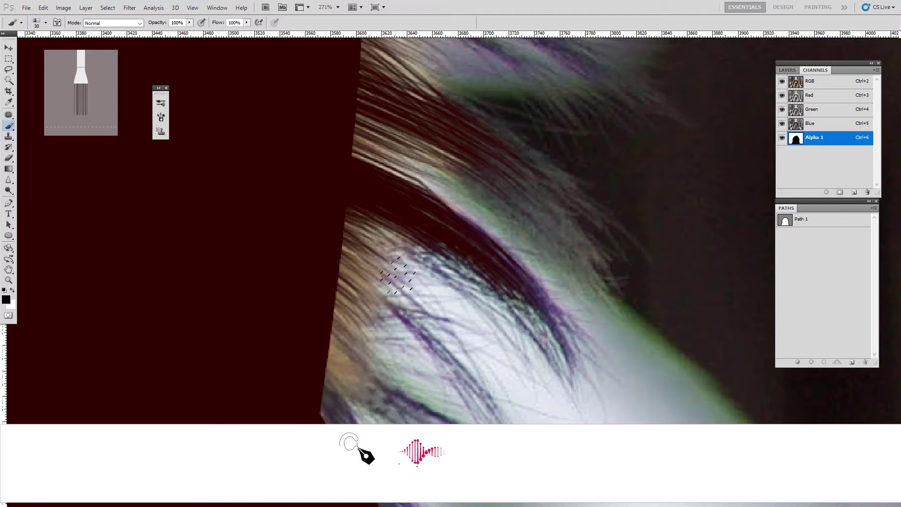
pyautogui.moveTo(354, 220); pyautogui.dragTo(395, 260)
pyautogui.moveTo(400, 386); pyautogui.dragTo(430, 338)
pyautogui.moveTo(353, 298); pyautogui.dragTo(429, 358)
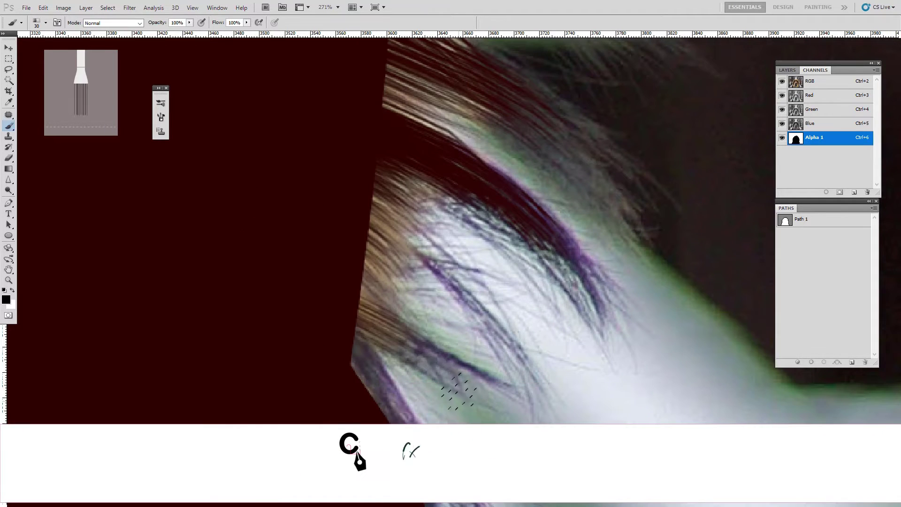
pyautogui.moveTo(348, 296)
pyautogui.mouseDown()
pyautogui.moveTo(425, 358)
pyautogui.moveTo(404, 345)
pyautogui.mouseUp()
pyautogui.scroll(-3, 447, 356)
pyautogui.scroll(3, 448, 355)
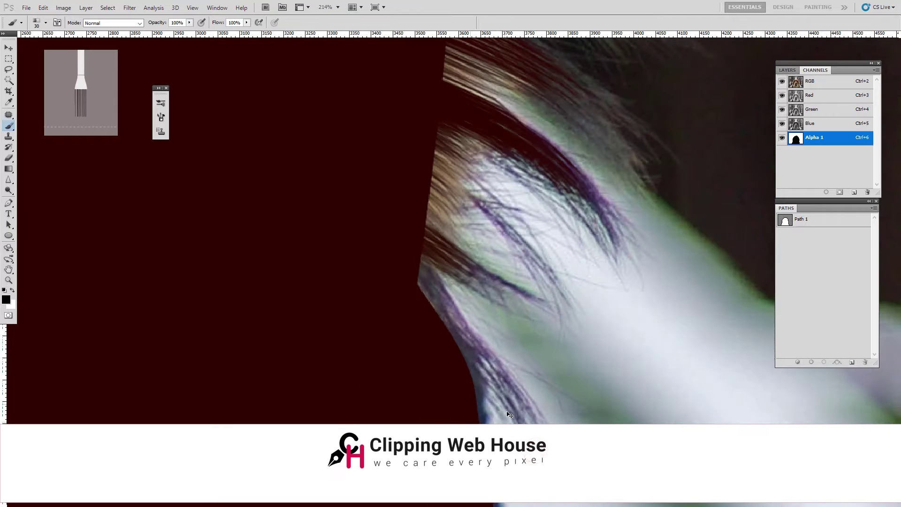
# Cover the lowest dark fur strand below the hood with bristle strokes running down along the mask edge
pyautogui.moveTo(425, 291); pyautogui.dragTo(469, 375)
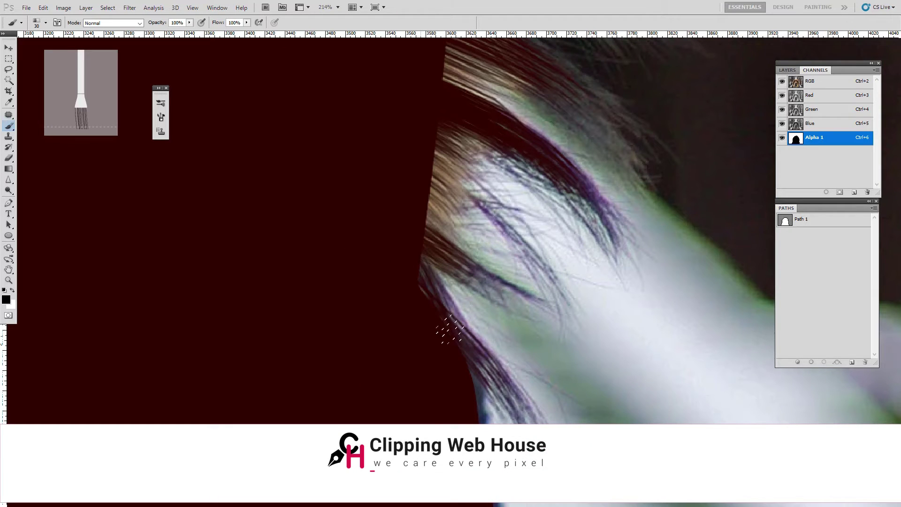
pyautogui.moveTo(408, 265); pyautogui.dragTo(453, 324)
pyautogui.scroll(-3, 447, 257)
pyautogui.scroll(3, 451, 308)
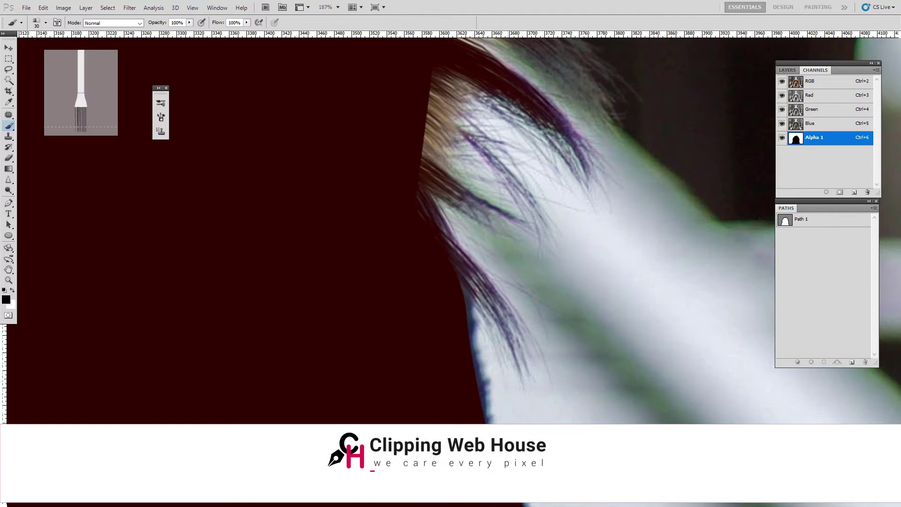
# Lengthen the bristle strokes along the down-slanting tuft that crosses the pale background patch on the right edge
pyautogui.scroll(-3, 429, 176)
pyautogui.scroll(3, 460, 322)
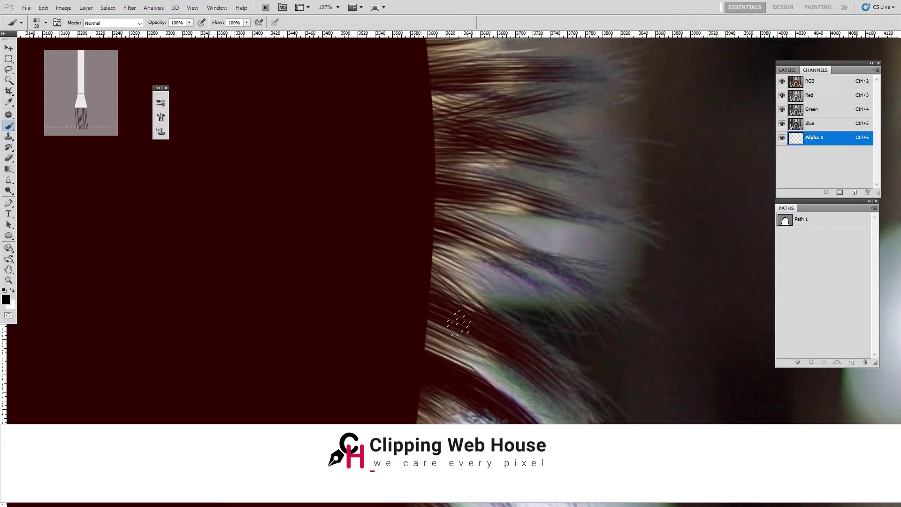
pyautogui.moveTo(567, 272); pyautogui.dragTo(543, 350)
pyautogui.moveTo(324, 255); pyautogui.dragTo(557, 350)
pyautogui.moveTo(338, 253); pyautogui.dragTo(554, 291)
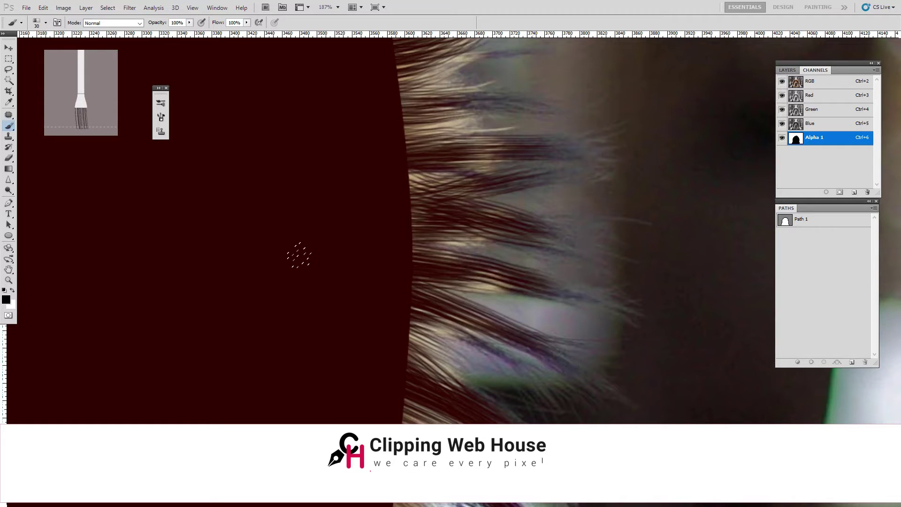
# Add bristle strokes to the horizontal tufts and the upswept fur above them, closing gaps toward the mask edge
pyautogui.moveTo(288, 132); pyautogui.dragTo(246, 213)
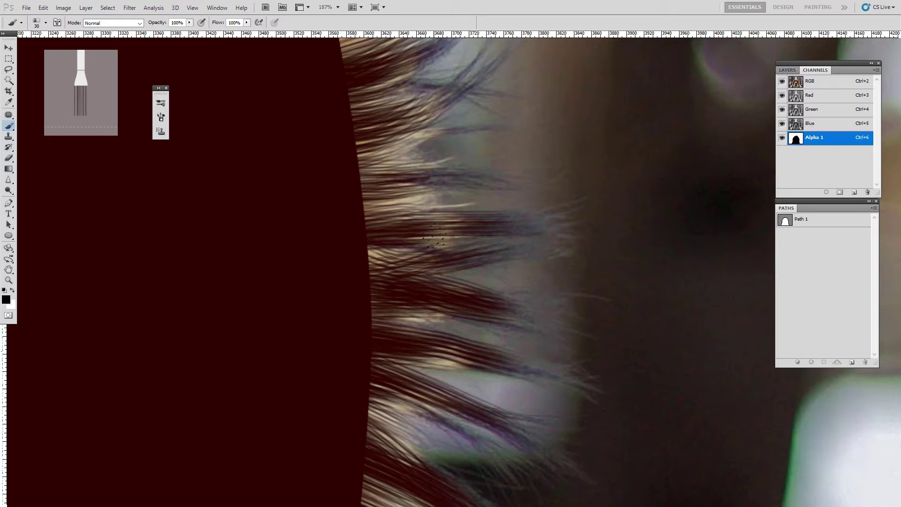
pyautogui.moveTo(301, 183); pyautogui.dragTo(478, 180)
pyautogui.moveTo(438, 135); pyautogui.dragTo(458, 247)
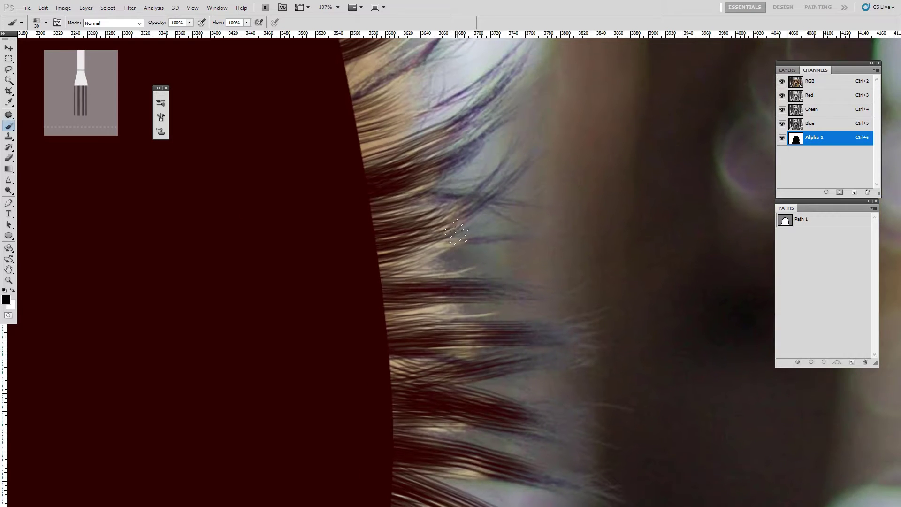
pyautogui.moveTo(333, 254); pyautogui.dragTo(446, 235)
pyautogui.moveTo(436, 163); pyautogui.dragTo(457, 279)
pyautogui.moveTo(515, 227); pyautogui.dragTo(462, 273)
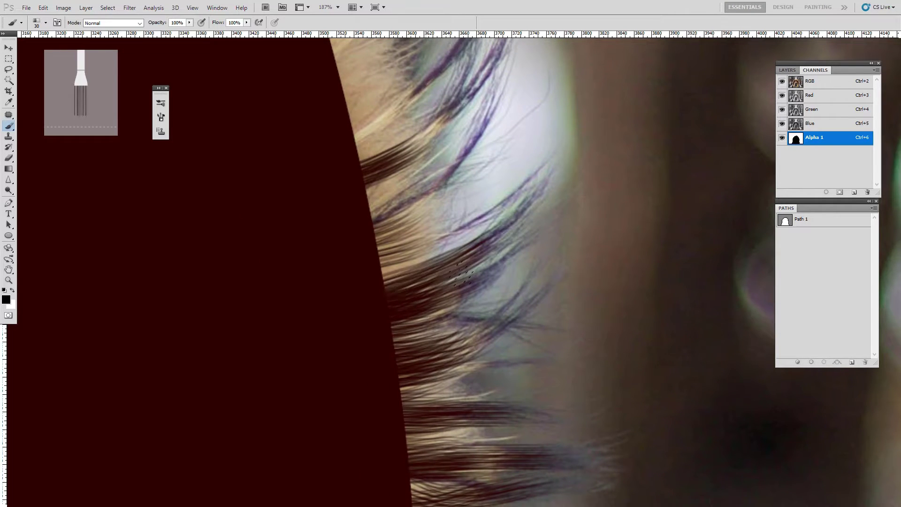
# Paint upswept bristle strokes along the dark fur strands beside the bright background spot, from tips to mask edge
pyautogui.moveTo(439, 329); pyautogui.dragTo(448, 412)
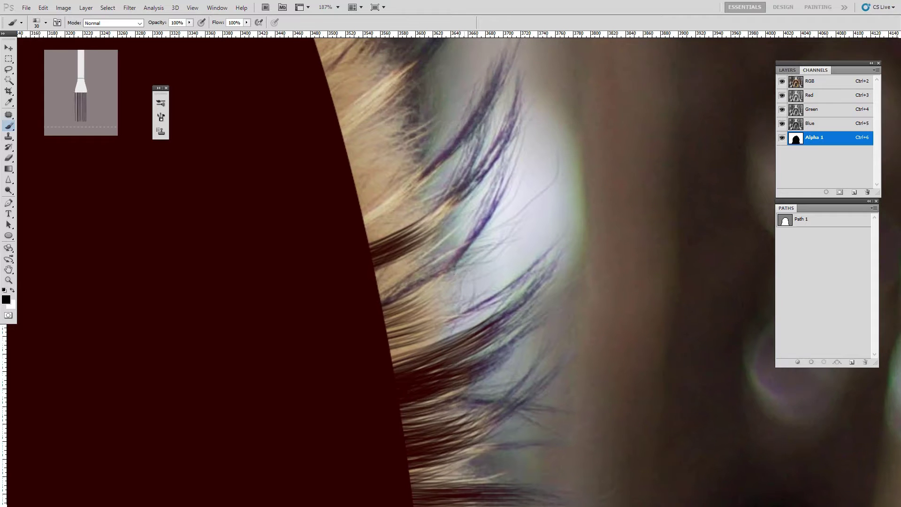
pyautogui.moveTo(454, 265)
pyautogui.mouseDown()
pyautogui.moveTo(387, 300)
pyautogui.moveTo(394, 360)
pyautogui.mouseUp()
pyautogui.moveTo(490, 246); pyautogui.dragTo(528, 295)
pyautogui.moveTo(488, 256); pyautogui.dragTo(413, 320)
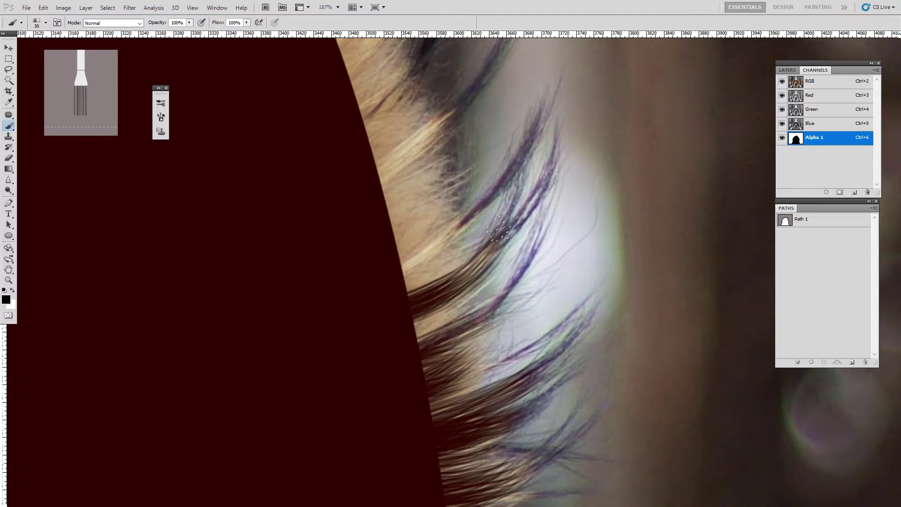
# Fill the light fur between the upswept strands with overlapping bristle strokes down to the mask edge
pyautogui.moveTo(499, 229)
pyautogui.mouseDown()
pyautogui.moveTo(413, 289)
pyautogui.moveTo(461, 262)
pyautogui.mouseUp()
pyautogui.moveTo(478, 205); pyautogui.dragTo(397, 263)
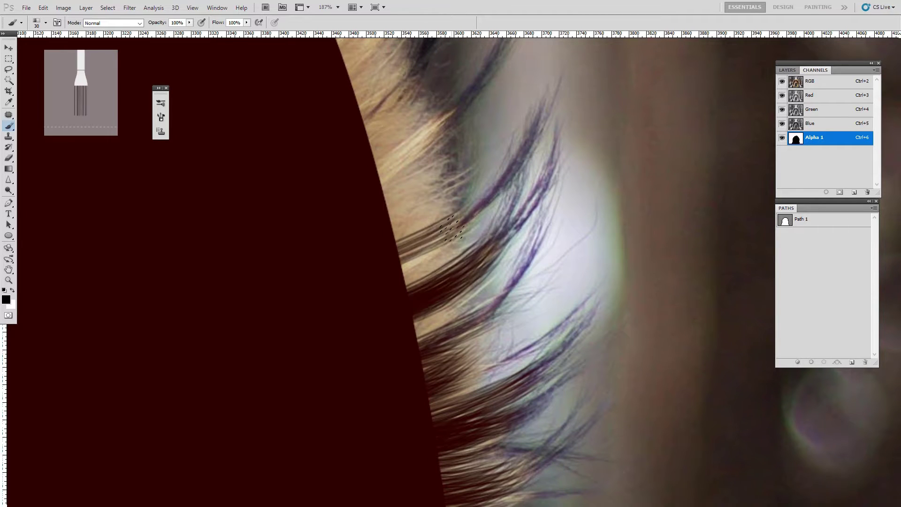
pyautogui.moveTo(451, 235)
pyautogui.mouseDown()
pyautogui.moveTo(400, 279)
pyautogui.moveTo(404, 293)
pyautogui.mouseUp()
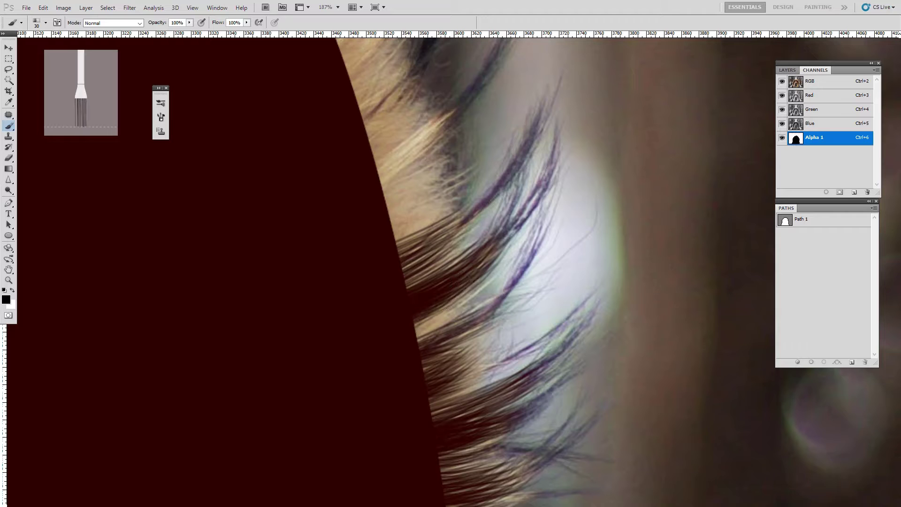
pyautogui.moveTo(462, 303); pyautogui.dragTo(415, 343)
# Paint long bristle strokes over the two dark tufts above the bright background spot, sweeping them into the mask edge
pyautogui.moveTo(477, 408); pyautogui.dragTo(444, 371)
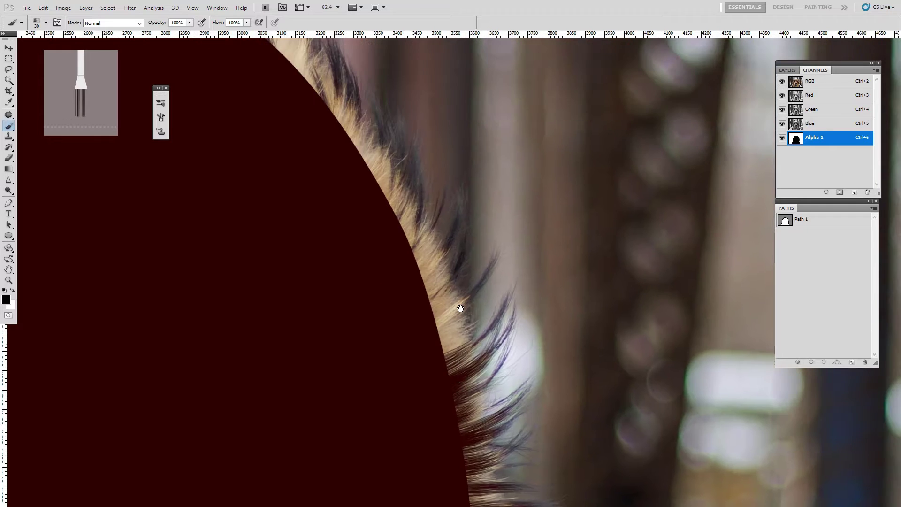
pyautogui.moveTo(456, 276); pyautogui.dragTo(502, 303)
pyautogui.moveTo(476, 256); pyautogui.dragTo(399, 410)
pyautogui.scroll(-2, 498, 314)
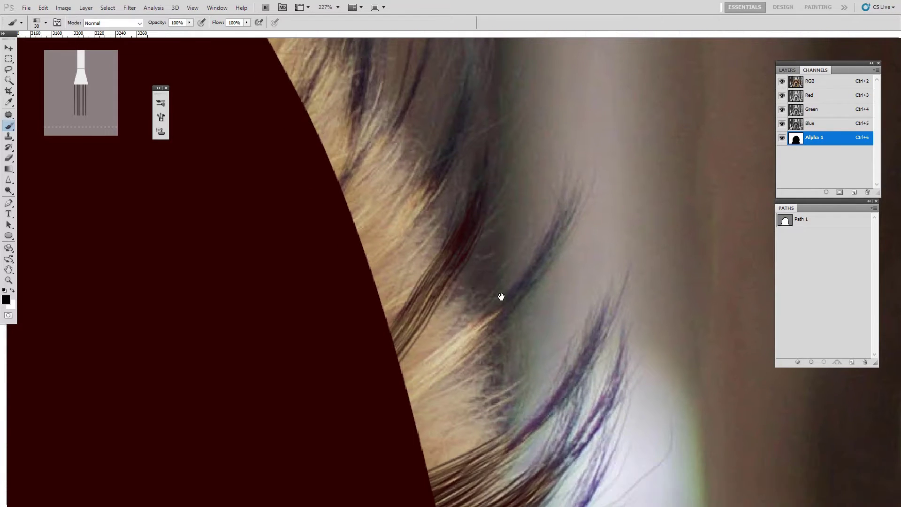
pyautogui.moveTo(544, 256); pyautogui.dragTo(397, 376)
pyautogui.moveTo(484, 322); pyautogui.dragTo(401, 394)
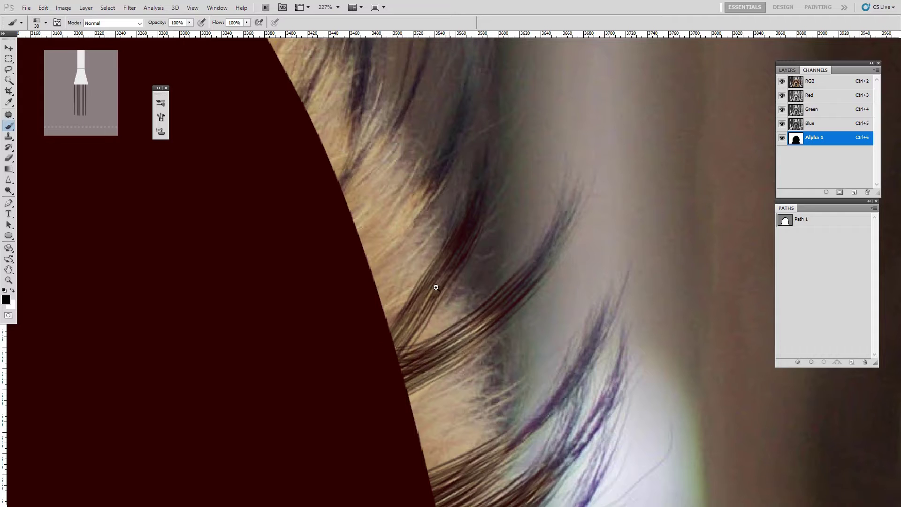
# Paint steep bristle strokes over the two neighboring dark tufts farther up the hood's right edge, running toward the mask edge
pyautogui.scroll(-4, 436, 301)
pyautogui.scroll(3, 405, 124)
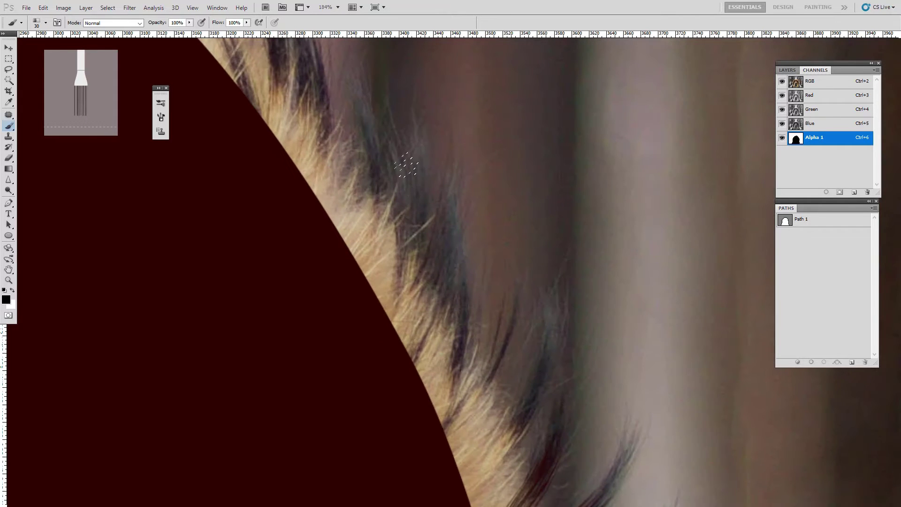
pyautogui.moveTo(409, 161); pyautogui.dragTo(404, 242)
pyautogui.moveTo(395, 301)
pyautogui.mouseDown()
pyautogui.moveTo(452, 191)
pyautogui.moveTo(414, 371)
pyautogui.mouseUp()
pyautogui.scroll(2, 449, 185)
pyautogui.moveTo(437, 207)
pyautogui.mouseDown()
pyautogui.moveTo(405, 327)
pyautogui.moveTo(433, 318)
pyautogui.moveTo(383, 428)
pyautogui.mouseUp()
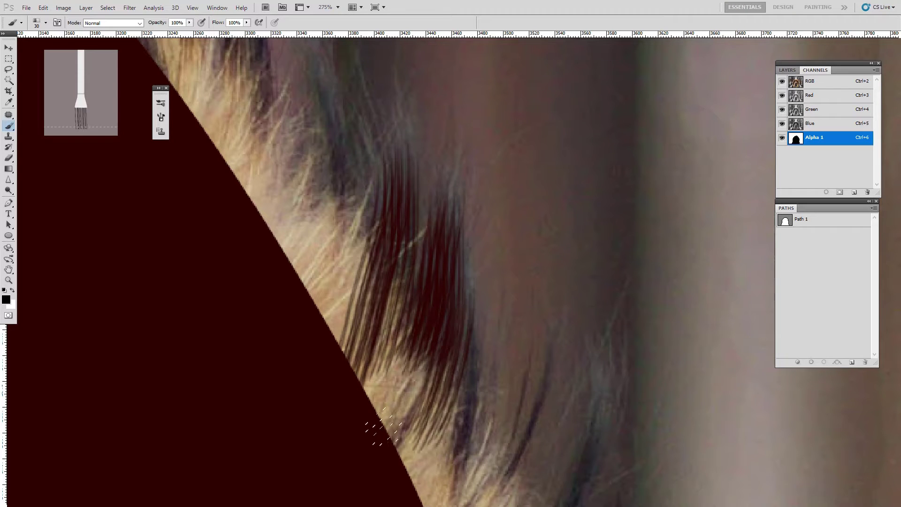
pyautogui.scroll(-5, 467, 218)
pyautogui.scroll(7, 432, 174)
pyautogui.moveTo(399, 221)
pyautogui.mouseDown()
pyautogui.moveTo(378, 354)
pyautogui.moveTo(413, 423)
pyautogui.mouseUp()
pyautogui.moveTo(418, 207)
pyautogui.mouseDown()
pyautogui.moveTo(404, 240)
pyautogui.moveTo(390, 366)
pyautogui.mouseUp()
pyautogui.scroll(-3, 417, 245)
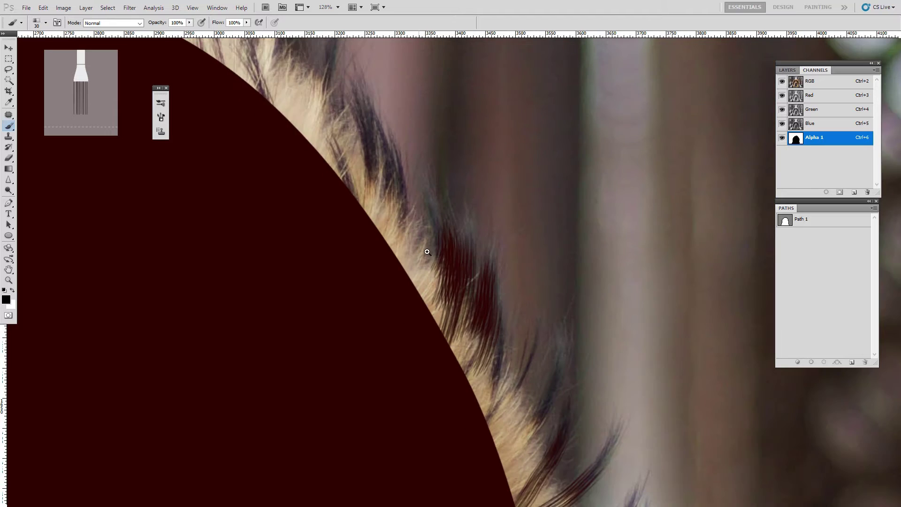
# Paint bristle strokes over the two leaning dark tufts above the long curved tuft, extending their roots through the light fur to the mask edge
pyautogui.moveTo(421, 244)
pyautogui.mouseDown()
pyautogui.moveTo(493, 351)
pyautogui.moveTo(415, 281)
pyautogui.mouseUp()
pyautogui.scroll(-5, 414, 282)
pyautogui.scroll(6, 512, 286)
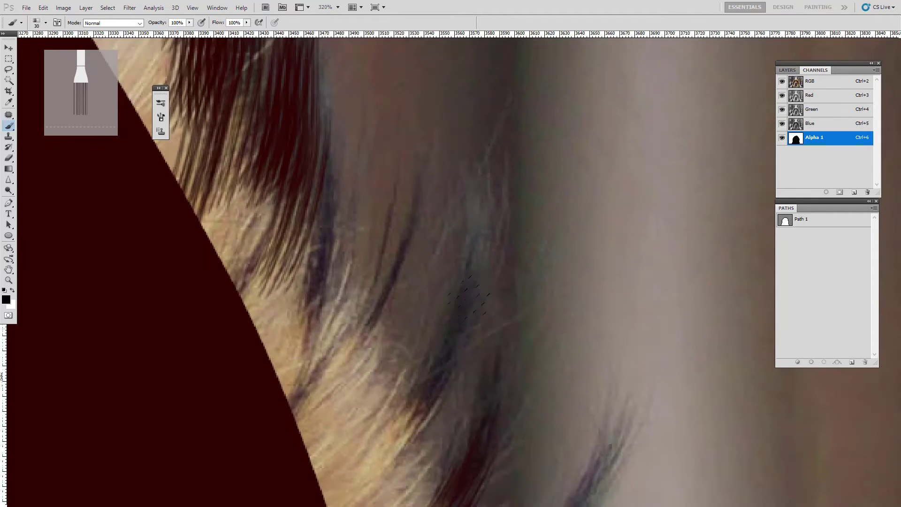
pyautogui.moveTo(310, 441)
pyautogui.mouseDown()
pyautogui.moveTo(483, 308)
pyautogui.moveTo(519, 258)
pyautogui.moveTo(430, 368)
pyautogui.mouseUp()
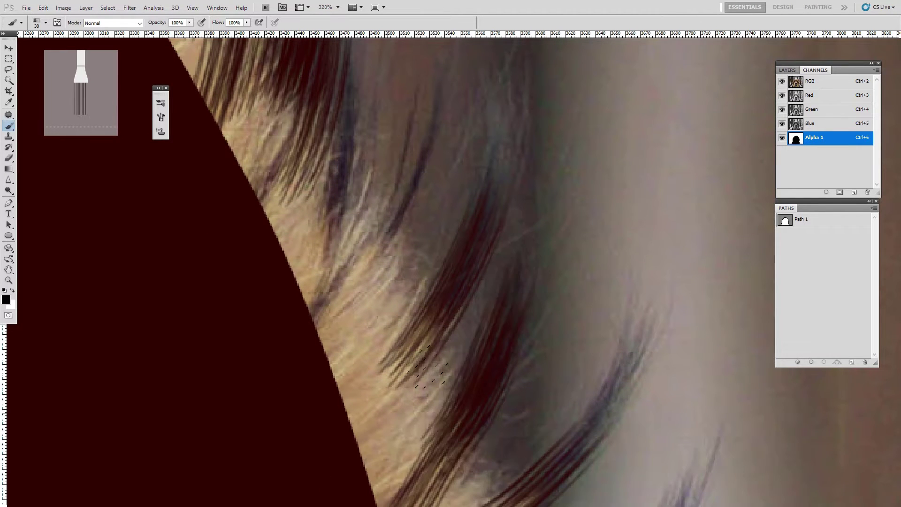
pyautogui.moveTo(400, 461); pyautogui.dragTo(452, 369)
pyautogui.moveTo(316, 446); pyautogui.dragTo(434, 367)
pyautogui.moveTo(433, 328); pyautogui.dragTo(449, 236)
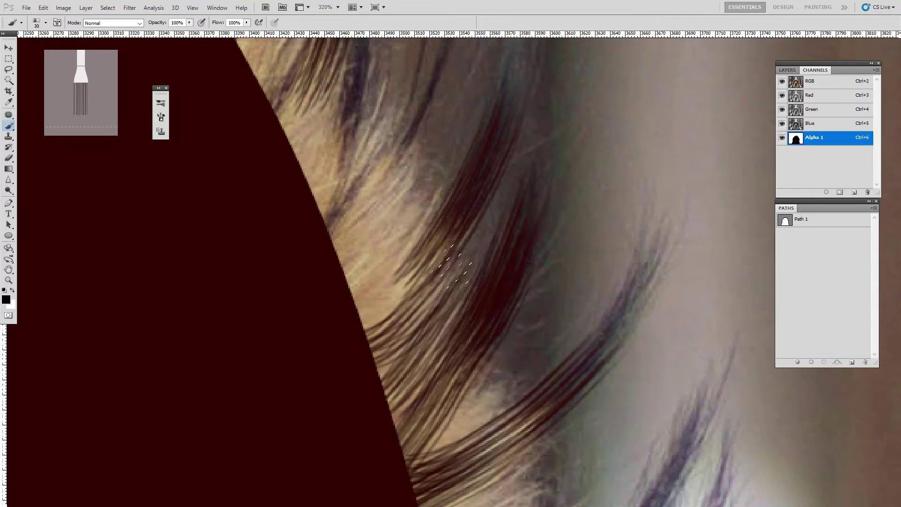
# Fill the light fur between the two leaning tufts' roots and the long curved tuft with bristle strokes meeting the mask edge
pyautogui.moveTo(291, 342); pyautogui.dragTo(446, 246)
pyautogui.moveTo(318, 367); pyautogui.dragTo(477, 301)
pyautogui.moveTo(376, 385); pyautogui.dragTo(463, 308)
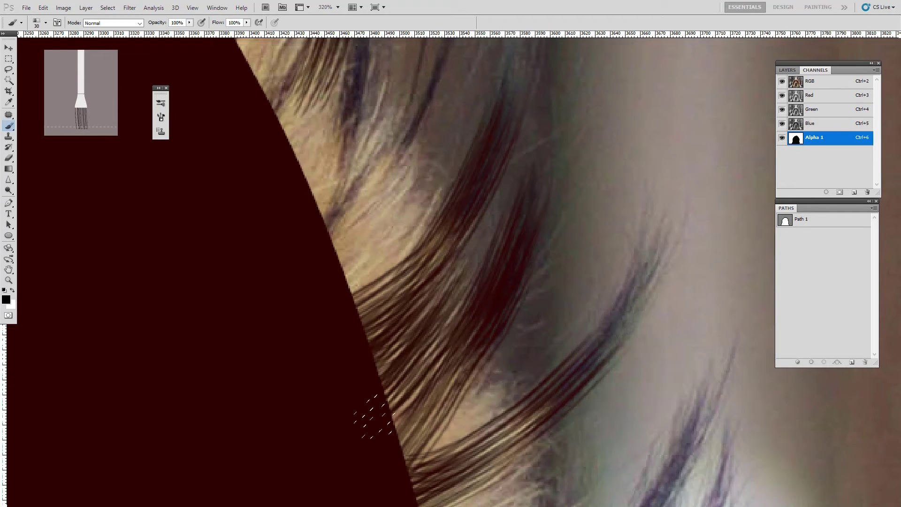
pyautogui.moveTo(368, 416); pyautogui.dragTo(463, 310)
pyautogui.moveTo(482, 382)
pyautogui.mouseDown()
pyautogui.moveTo(451, 297)
pyautogui.moveTo(418, 270)
pyautogui.mouseUp()
pyautogui.moveTo(333, 338); pyautogui.dragTo(463, 243)
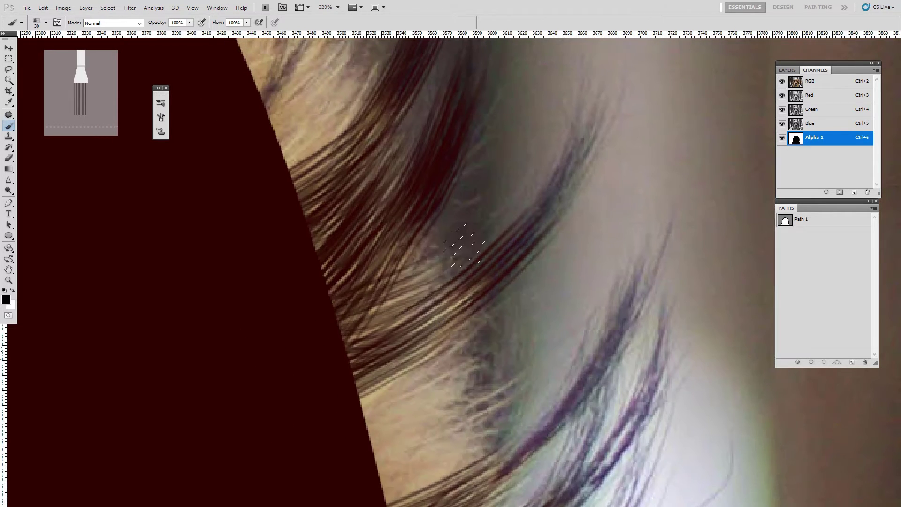
pyautogui.moveTo(339, 357); pyautogui.dragTo(462, 249)
pyautogui.moveTo(343, 333); pyautogui.dragTo(420, 261)
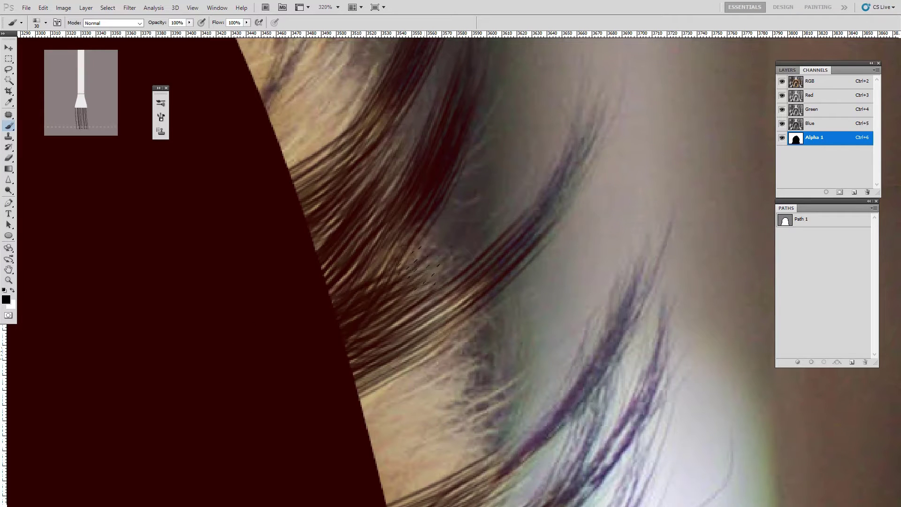
pyautogui.moveTo(350, 350); pyautogui.dragTo(413, 310)
# Paint bristle strokes through the bare light fur patch below the long curved tuft, following the hairs to the mask edge
pyautogui.moveTo(411, 254); pyautogui.dragTo(385, 125)
pyautogui.moveTo(334, 281); pyautogui.dragTo(423, 210)
pyautogui.moveTo(345, 324); pyautogui.dragTo(448, 242)
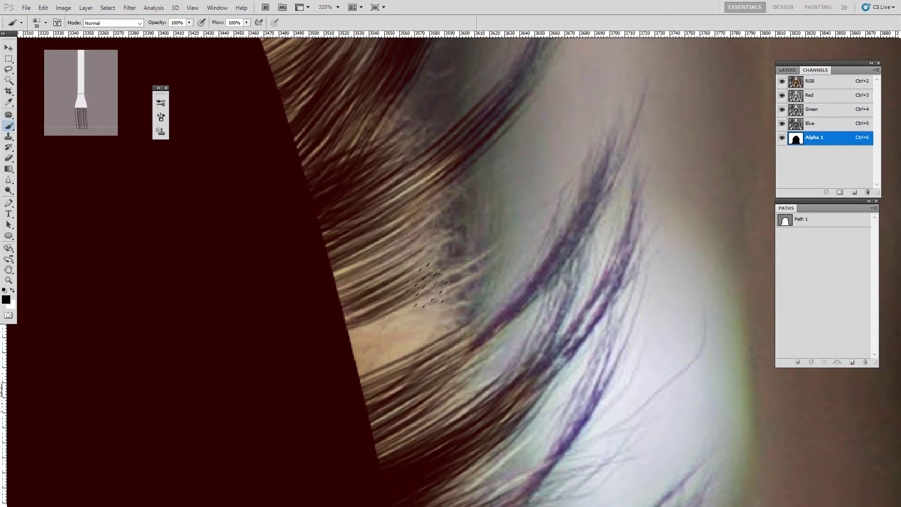
pyautogui.moveTo(350, 370)
pyautogui.mouseDown()
pyautogui.moveTo(425, 301)
pyautogui.moveTo(477, 310)
pyautogui.mouseUp()
pyautogui.moveTo(359, 390); pyautogui.dragTo(443, 272)
pyautogui.moveTo(350, 305); pyautogui.dragTo(423, 249)
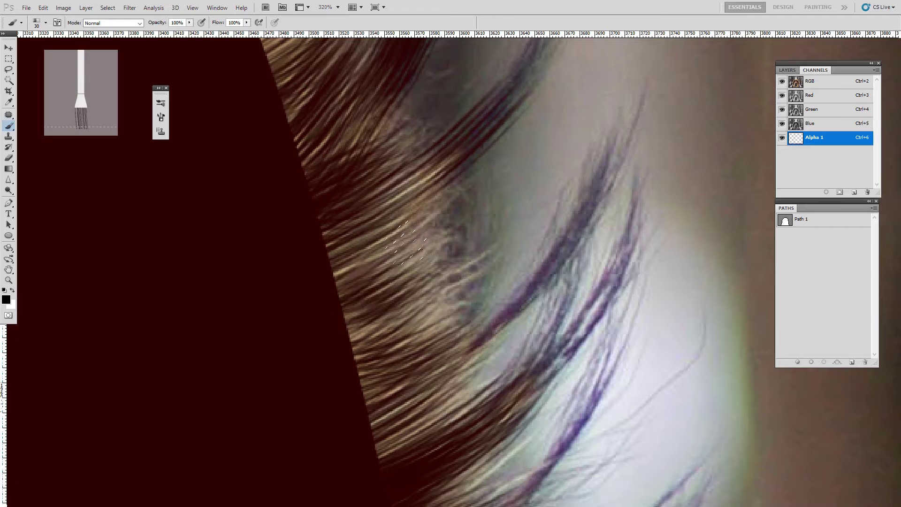
# Layer denser bristle strokes over the light fur patch below the curved tuft and the hair roots beneath it
pyautogui.moveTo(338, 291); pyautogui.dragTo(430, 219)
pyautogui.moveTo(348, 324); pyautogui.dragTo(418, 240)
pyautogui.moveTo(357, 359); pyautogui.dragTo(455, 274)
pyautogui.moveTo(331, 396); pyautogui.dragTo(449, 322)
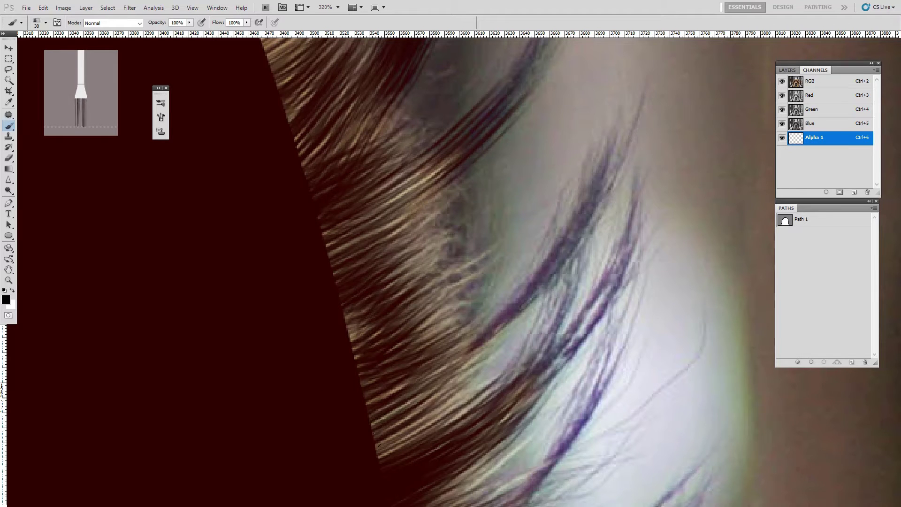
pyautogui.moveTo(370, 450); pyautogui.dragTo(493, 364)
# Close the remaining light gaps along the mask edge below the curved tuft with short overlapping bristle strokes
pyautogui.moveTo(357, 350); pyautogui.dragTo(401, 246)
pyautogui.moveTo(345, 336); pyautogui.dragTo(390, 298)
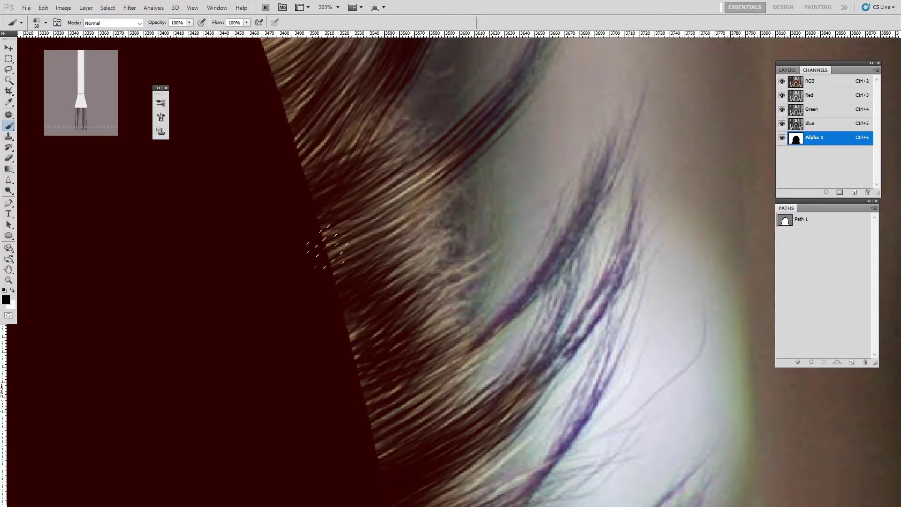
pyautogui.moveTo(324, 257); pyautogui.dragTo(390, 235)
pyautogui.moveTo(348, 306); pyautogui.dragTo(425, 246)
pyautogui.moveTo(403, 446); pyautogui.dragTo(460, 380)
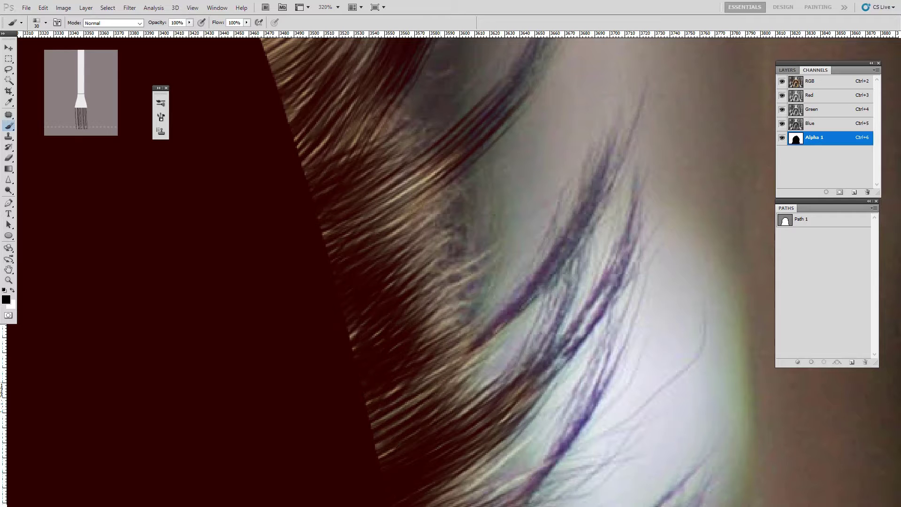
pyautogui.moveTo(378, 434); pyautogui.dragTo(425, 371)
# Fill the roots of the upper steep dark tuft on the hood's right side with bristle strokes down to the mask edge
pyautogui.moveTo(397, 333); pyautogui.dragTo(324, 261)
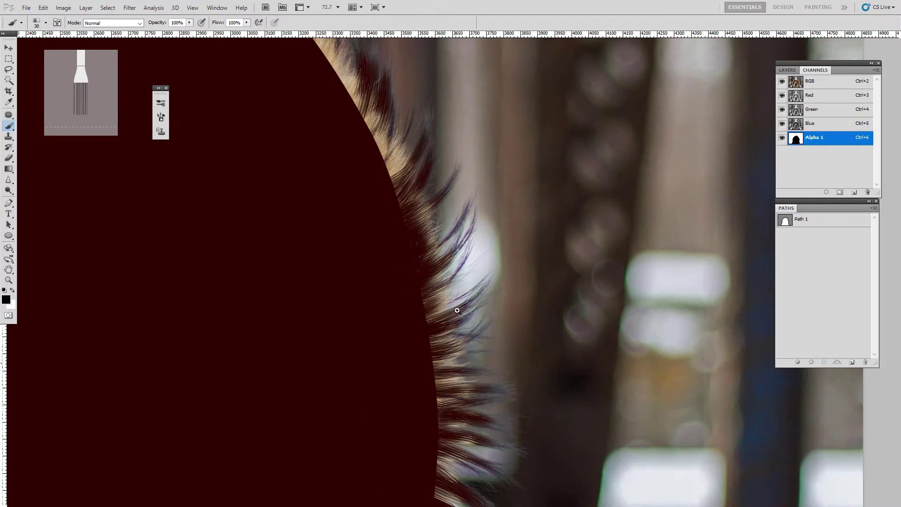
pyautogui.moveTo(439, 238); pyautogui.dragTo(483, 310)
pyautogui.moveTo(428, 268); pyautogui.dragTo(462, 413)
pyautogui.moveTo(581, 320); pyautogui.dragTo(473, 282)
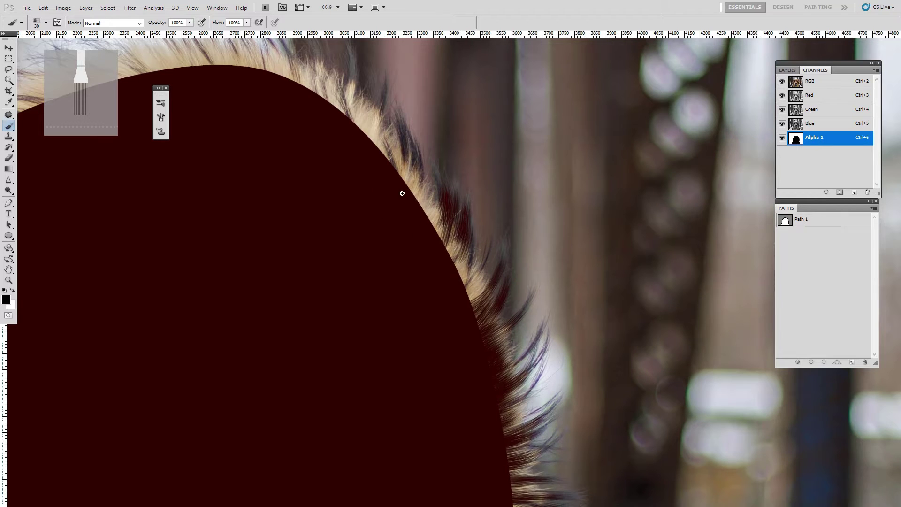
pyautogui.moveTo(450, 215)
pyautogui.mouseDown()
pyautogui.moveTo(489, 288)
pyautogui.moveTo(535, 291)
pyautogui.mouseUp()
pyautogui.moveTo(437, 179)
pyautogui.mouseDown()
pyautogui.moveTo(419, 331)
pyautogui.moveTo(404, 303)
pyautogui.mouseUp()
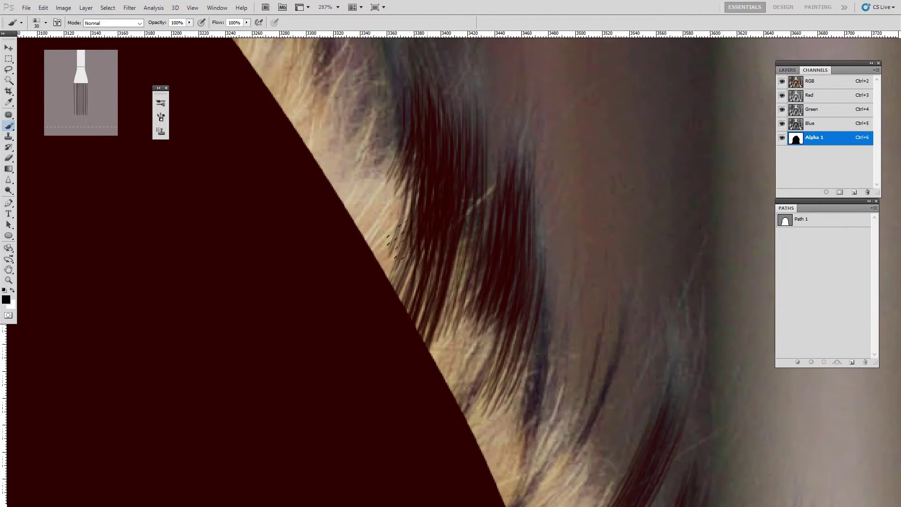
pyautogui.moveTo(398, 239); pyautogui.dragTo(405, 305)
pyautogui.moveTo(438, 207); pyautogui.dragTo(413, 372)
pyautogui.moveTo(462, 237); pyautogui.dragTo(434, 366)
pyautogui.moveTo(409, 260); pyautogui.dragTo(401, 309)
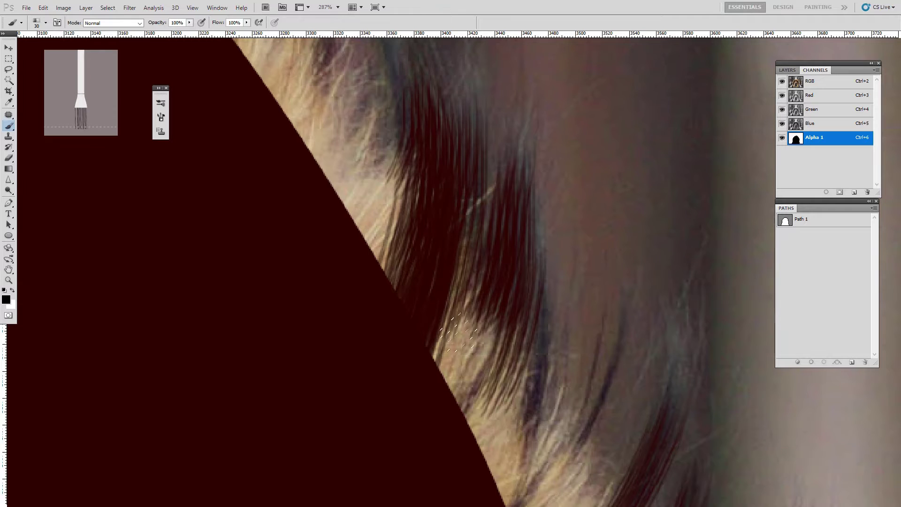
# Extend the lower steep dark tuft with long bristle strokes through the light fur beneath it to the mask edge
pyautogui.moveTo(441, 270); pyautogui.dragTo(469, 404)
pyautogui.moveTo(483, 252); pyautogui.dragTo(498, 427)
pyautogui.moveTo(474, 329); pyautogui.dragTo(486, 446)
pyautogui.moveTo(498, 277)
pyautogui.mouseDown()
pyautogui.moveTo(518, 305)
pyautogui.moveTo(485, 463)
pyautogui.mouseUp()
pyautogui.moveTo(528, 334); pyautogui.dragTo(489, 469)
# Paint bristle strokes over the light fur patch between the lower steep tuft and the first leaning tuft, down to the mask edge
pyautogui.scroll(-3, 545, 403)
pyautogui.moveTo(580, 454); pyautogui.dragTo(521, 310)
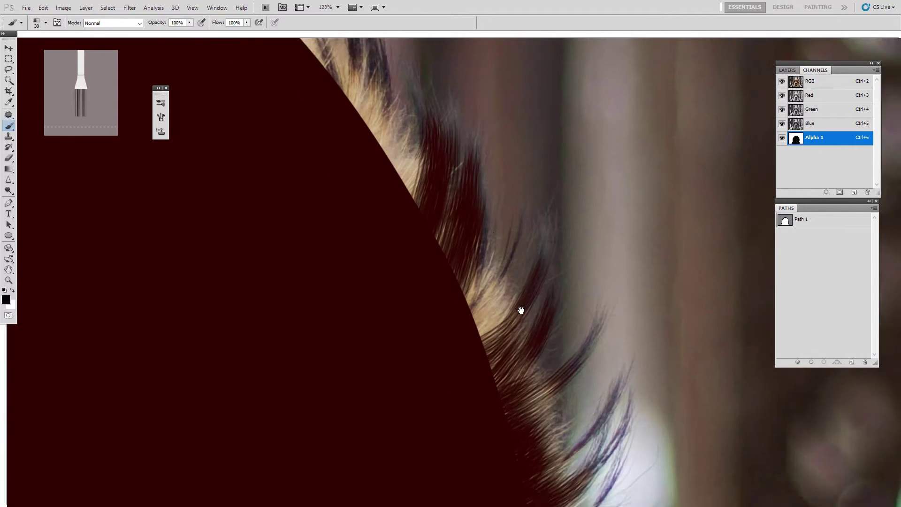
pyautogui.scroll(2, 474, 209)
pyautogui.moveTo(479, 220); pyautogui.dragTo(463, 321)
pyautogui.moveTo(451, 263); pyautogui.dragTo(458, 301)
pyautogui.scroll(3, 507, 287)
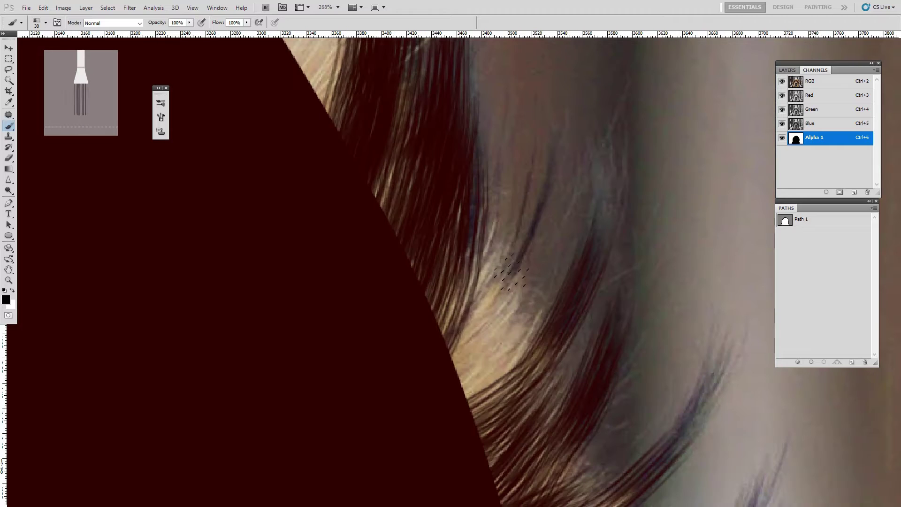
pyautogui.moveTo(511, 273)
pyautogui.mouseDown()
pyautogui.moveTo(451, 371)
pyautogui.moveTo(469, 394)
pyautogui.mouseUp()
pyautogui.moveTo(521, 305); pyautogui.dragTo(474, 403)
pyautogui.moveTo(525, 328); pyautogui.dragTo(498, 399)
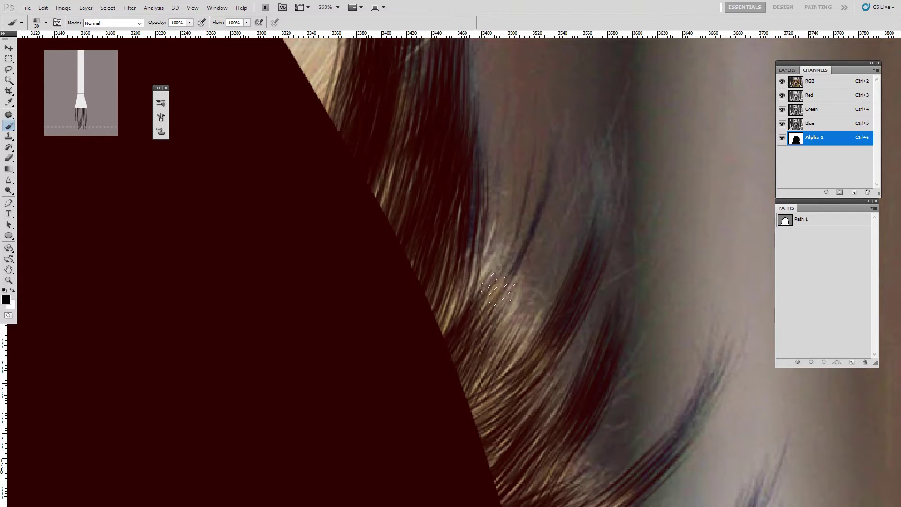
# Thicken the lower steep tuft's roots and outer edge with overlapping bristle strokes, blending them into the adjoining fur patch
pyautogui.moveTo(498, 286); pyautogui.dragTo(477, 385)
pyautogui.moveTo(493, 281)
pyautogui.mouseDown()
pyautogui.moveTo(465, 344)
pyautogui.moveTo(455, 329)
pyautogui.mouseUp()
pyautogui.moveTo(466, 249)
pyautogui.mouseDown()
pyautogui.moveTo(431, 349)
pyautogui.moveTo(446, 327)
pyautogui.mouseUp()
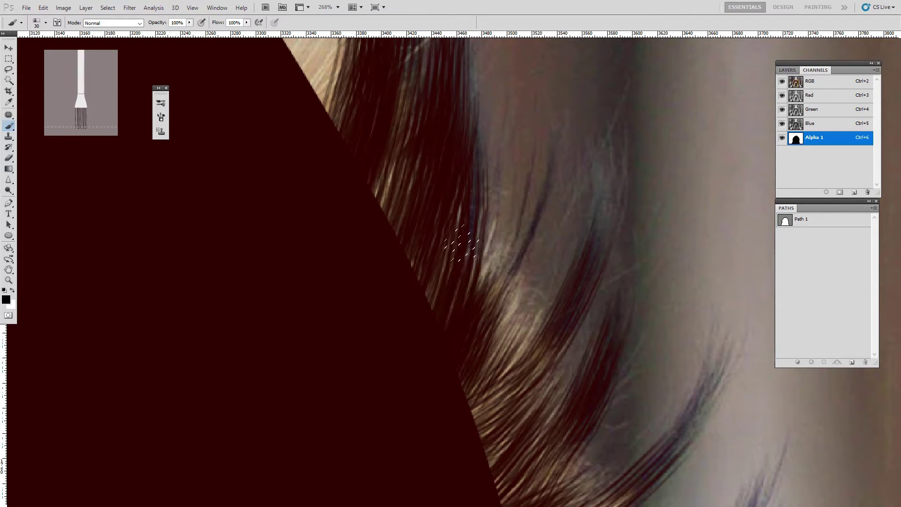
pyautogui.moveTo(484, 221); pyautogui.dragTo(464, 310)
pyautogui.moveTo(453, 211); pyautogui.dragTo(430, 303)
pyautogui.moveTo(493, 178); pyautogui.dragTo(469, 298)
pyautogui.moveTo(505, 253); pyautogui.dragTo(479, 399)
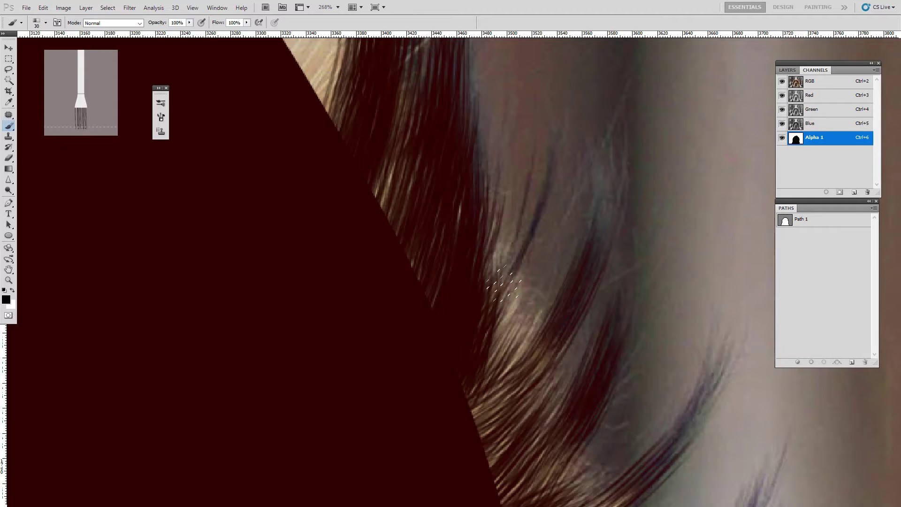
# Build up dense bristle strokes over the roots of the two leaning tufts and down toward the long curved tuft
pyautogui.moveTo(505, 284)
pyautogui.mouseDown()
pyautogui.moveTo(485, 387)
pyautogui.moveTo(423, 233)
pyautogui.mouseUp()
pyautogui.moveTo(461, 207)
pyautogui.mouseDown()
pyautogui.moveTo(489, 288)
pyautogui.moveTo(519, 293)
pyautogui.mouseUp()
pyautogui.moveTo(432, 197)
pyautogui.mouseDown()
pyautogui.moveTo(371, 319)
pyautogui.moveTo(370, 281)
pyautogui.mouseUp()
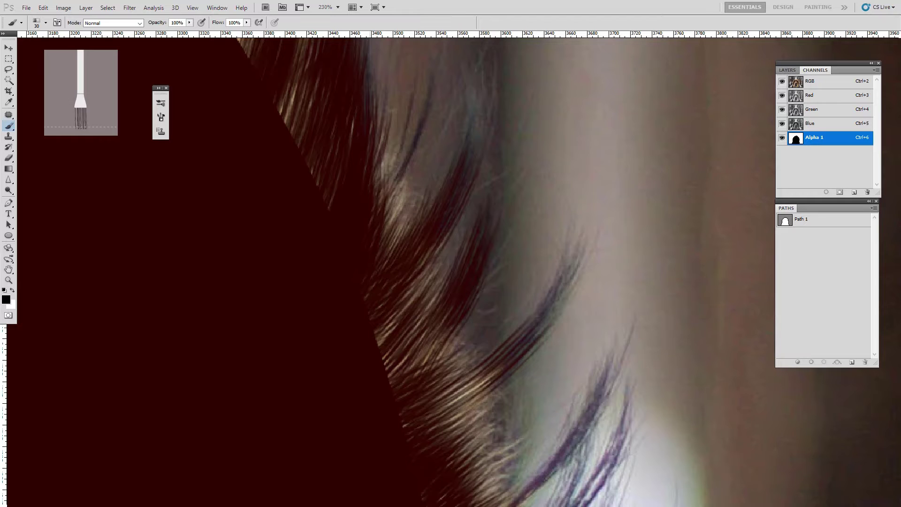
pyautogui.moveTo(401, 313); pyautogui.dragTo(392, 360)
pyautogui.moveTo(425, 301); pyautogui.dragTo(392, 376)
pyautogui.moveTo(446, 281)
pyautogui.mouseDown()
pyautogui.moveTo(450, 294)
pyautogui.moveTo(404, 375)
pyautogui.mouseUp()
pyautogui.moveTo(442, 329); pyautogui.dragTo(410, 423)
pyautogui.moveTo(446, 366); pyautogui.dragTo(409, 418)
pyautogui.moveTo(463, 378); pyautogui.dragTo(450, 428)
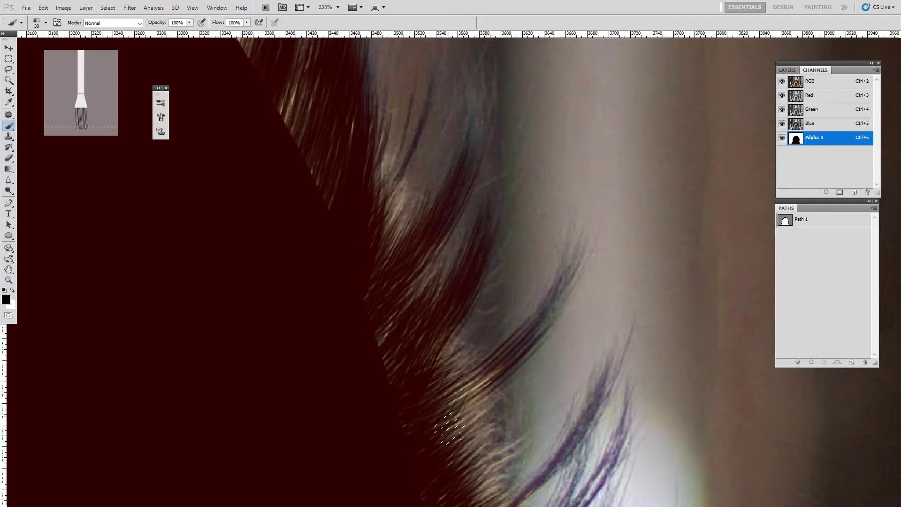
# Cover the leftover light hairs where the long curved tuft's roots join the mask with more bristle strokes
pyautogui.keyDown('ctrl'); pyautogui.moveTo(471, 295); pyautogui.dragTo(437, 294); pyautogui.keyUp('ctrl')
pyautogui.keyDown('ctrl'); pyautogui.moveTo(485, 319); pyautogui.dragTo(553, 377); pyautogui.keyUp('ctrl')
pyautogui.moveTo(427, 339); pyautogui.dragTo(165, 447)
pyautogui.keyDown('ctrl'); pyautogui.moveTo(458, 305); pyautogui.dragTo(396, 310); pyautogui.keyUp('ctrl')
pyautogui.moveTo(445, 303)
pyautogui.keyDown('ctrl'); pyautogui.mouseDown()
pyautogui.moveTo(486, 295)
pyautogui.moveTo(335, 373)
pyautogui.mouseUp(); pyautogui.keyUp('ctrl')
pyautogui.moveTo(455, 324); pyautogui.dragTo(404, 361)
pyautogui.keyDown('ctrl'); pyautogui.moveTo(462, 236); pyautogui.dragTo(420, 245); pyautogui.keyUp('ctrl')
pyautogui.keyDown('ctrl'); pyautogui.moveTo(478, 300); pyautogui.dragTo(512, 300); pyautogui.keyUp('ctrl')
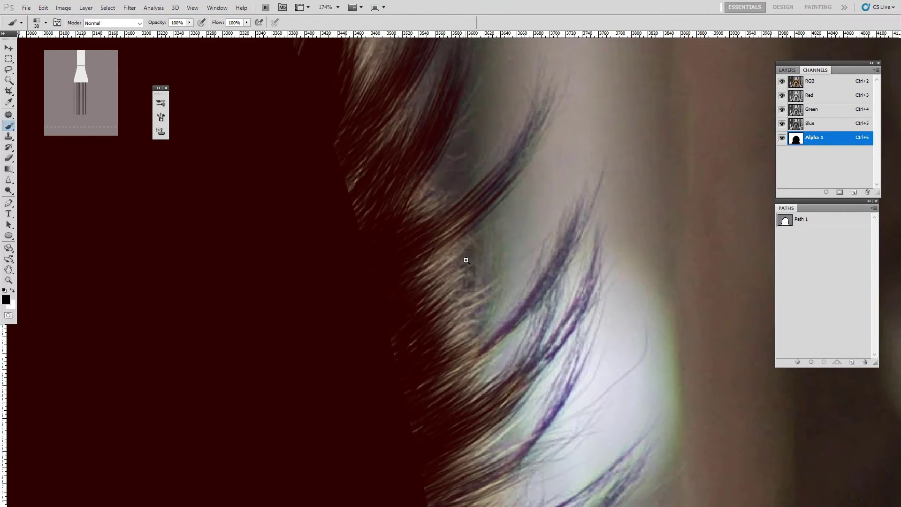
# Paint further bristle strokes outward over the short light fur between the curved tuft and the tufts beside the bright spot
pyautogui.moveTo(465, 244); pyautogui.dragTo(404, 291)
pyautogui.moveTo(478, 282); pyautogui.dragTo(422, 338)
pyautogui.moveTo(472, 312); pyautogui.dragTo(422, 385)
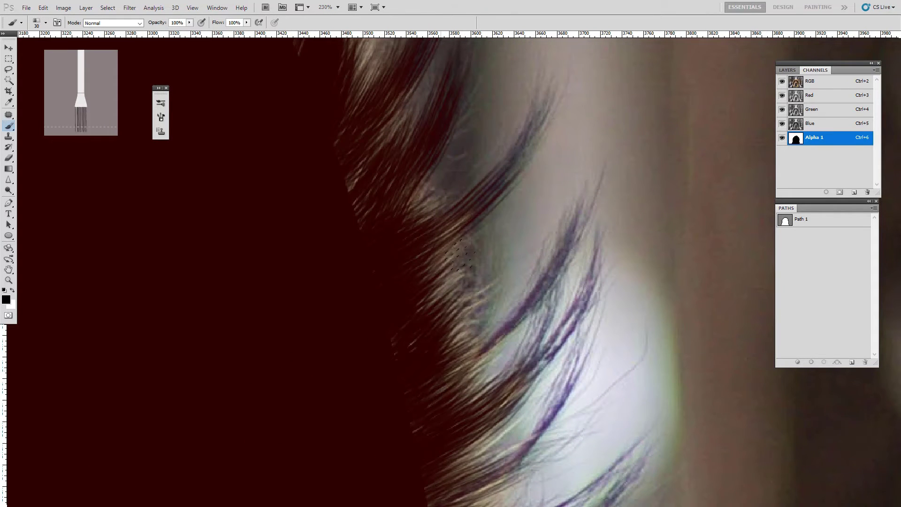
pyautogui.moveTo(460, 254); pyautogui.dragTo(418, 315)
pyautogui.moveTo(469, 201); pyautogui.dragTo(402, 260)
pyautogui.moveTo(554, 284)
pyautogui.keyDown('ctrl'); pyautogui.mouseDown()
pyautogui.moveTo(514, 285)
pyautogui.moveTo(559, 297)
pyautogui.moveTo(509, 350)
pyautogui.moveTo(488, 273)
pyautogui.moveTo(472, 280)
pyautogui.moveTo(468, 270)
pyautogui.moveTo(523, 306)
pyautogui.mouseUp(); pyautogui.keyUp('ctrl')
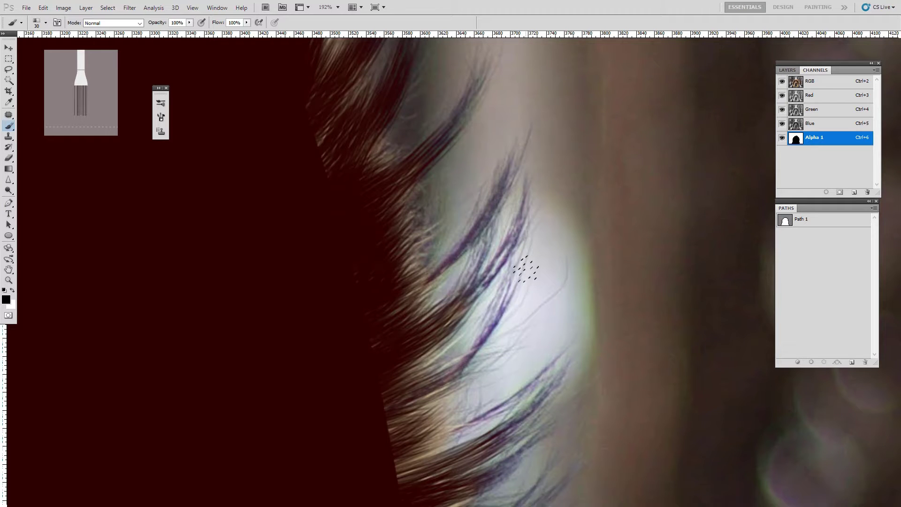
# Touch up the jagged mask edge beneath the two leaning tufts with short bristle strokes over the remaining light hairs
pyautogui.keyDown('ctrl'); pyautogui.moveTo(359, 179); pyautogui.dragTo(414, 193); pyautogui.keyUp('ctrl')
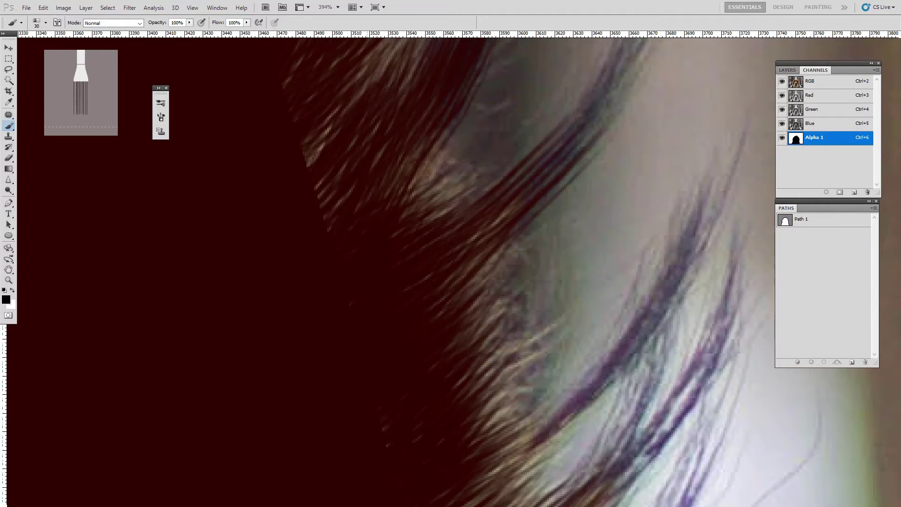
pyautogui.moveTo(350, 164); pyautogui.dragTo(328, 214)
pyautogui.moveTo(339, 131); pyautogui.dragTo(318, 159)
pyautogui.moveTo(317, 269); pyautogui.dragTo(342, 460)
pyautogui.moveTo(340, 286); pyautogui.dragTo(307, 345)
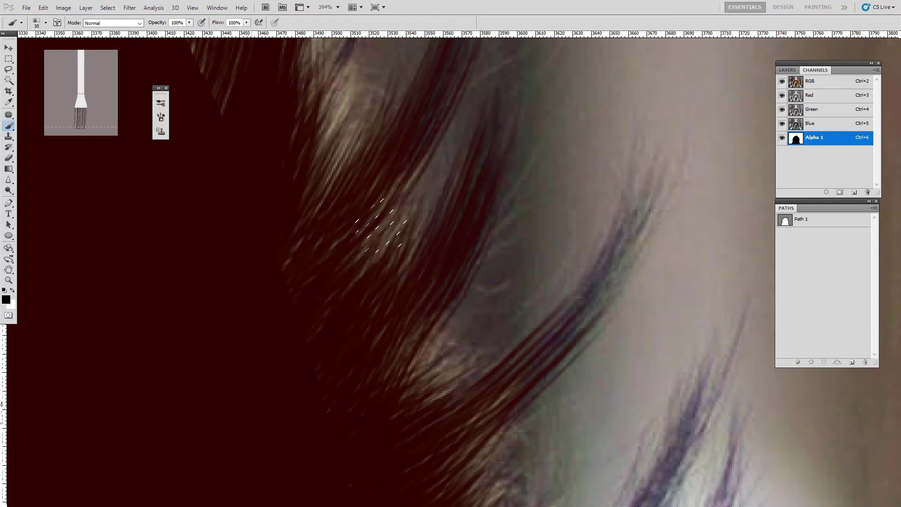
pyautogui.moveTo(377, 247); pyautogui.dragTo(353, 286)
pyautogui.moveTo(338, 241); pyautogui.dragTo(328, 257)
pyautogui.moveTo(390, 243)
pyautogui.keyDown('ctrl'); pyautogui.keyDown('alt'); pyautogui.mouseDown()
pyautogui.moveTo(379, 215)
pyautogui.moveTo(404, 216)
pyautogui.moveTo(366, 277)
pyautogui.mouseUp(); pyautogui.keyUp('alt'); pyautogui.keyUp('ctrl')
pyautogui.moveTo(385, 177); pyautogui.dragTo(371, 244)
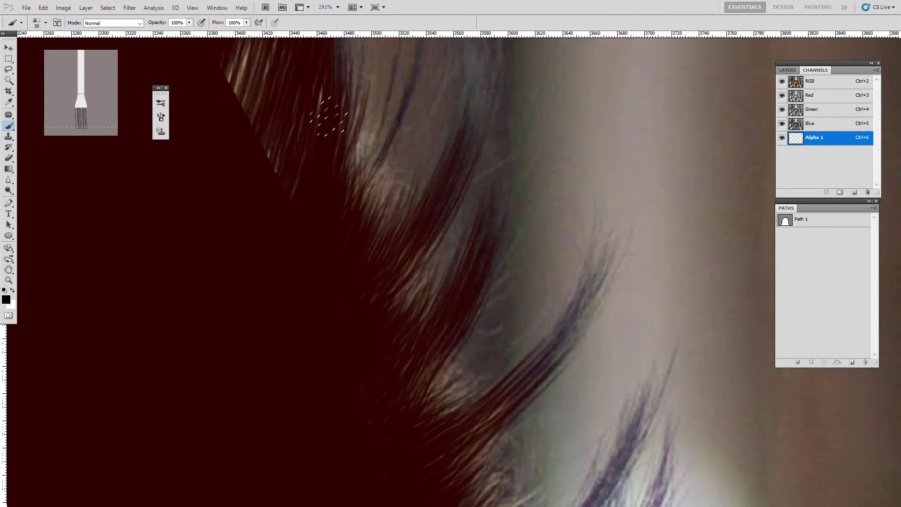
# Fill the light streaks along the mask edge at the roots of the steep tufts with short bristle strokes
pyautogui.moveTo(328, 117); pyautogui.dragTo(292, 197)
pyautogui.moveTo(303, 260); pyautogui.dragTo(306, 398)
pyautogui.moveTo(303, 244); pyautogui.dragTo(282, 303)
pyautogui.moveTo(277, 177); pyautogui.dragTo(252, 252)
pyautogui.moveTo(267, 150); pyautogui.dragTo(230, 224)
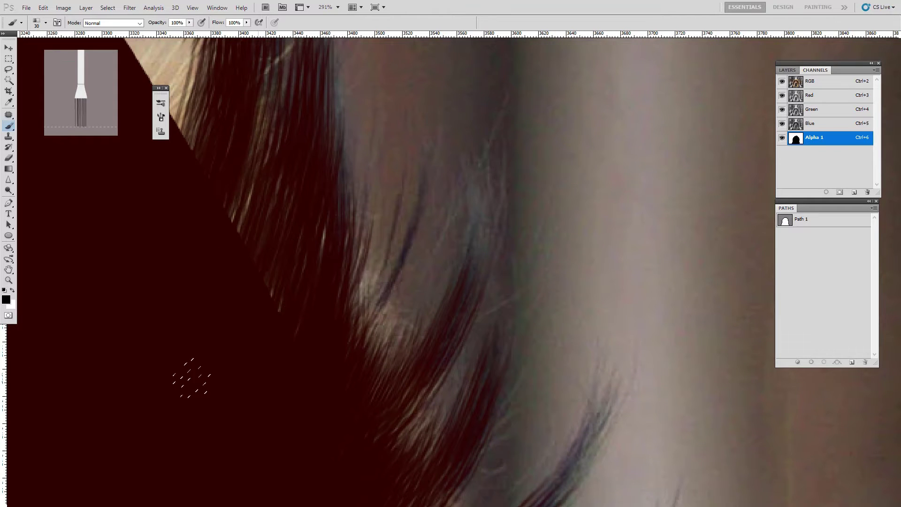
pyautogui.moveTo(267, 124); pyautogui.dragTo(237, 232)
# Solidify the inner fur below the steep tufts with overlapping bristle strokes, blending the remaining streaks into the mask
pyautogui.moveTo(357, 332)
pyautogui.keyDown('ctrl'); pyautogui.mouseDown()
pyautogui.moveTo(276, 245)
pyautogui.moveTo(328, 266)
pyautogui.mouseUp(); pyautogui.keyUp('ctrl')
pyautogui.moveTo(278, 215); pyautogui.dragTo(266, 257)
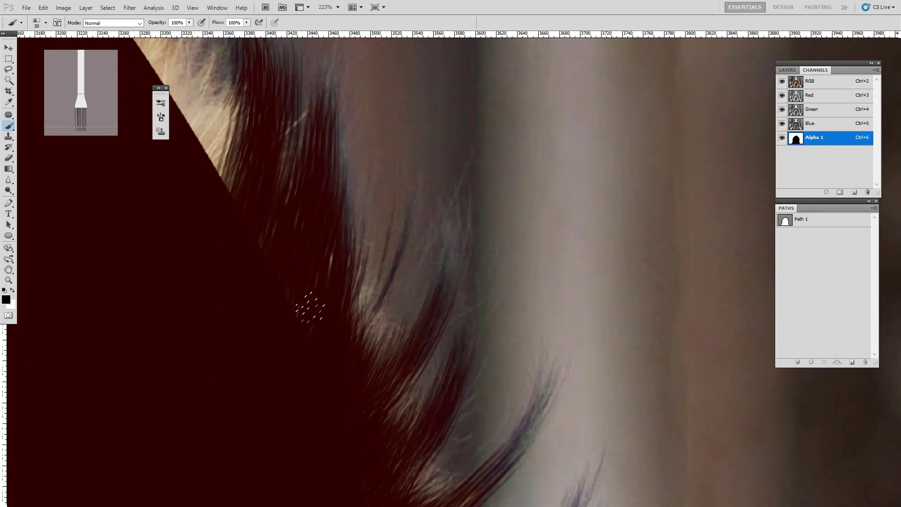
pyautogui.moveTo(310, 307); pyautogui.dragTo(275, 372)
pyautogui.moveTo(267, 324)
pyautogui.keyDown('ctrl'); pyautogui.mouseDown()
pyautogui.moveTo(346, 318)
pyautogui.moveTo(346, 207)
pyautogui.mouseUp(); pyautogui.keyUp('ctrl')
pyautogui.moveTo(329, 288)
pyautogui.mouseDown()
pyautogui.moveTo(369, 233)
pyautogui.moveTo(286, 396)
pyautogui.mouseUp()
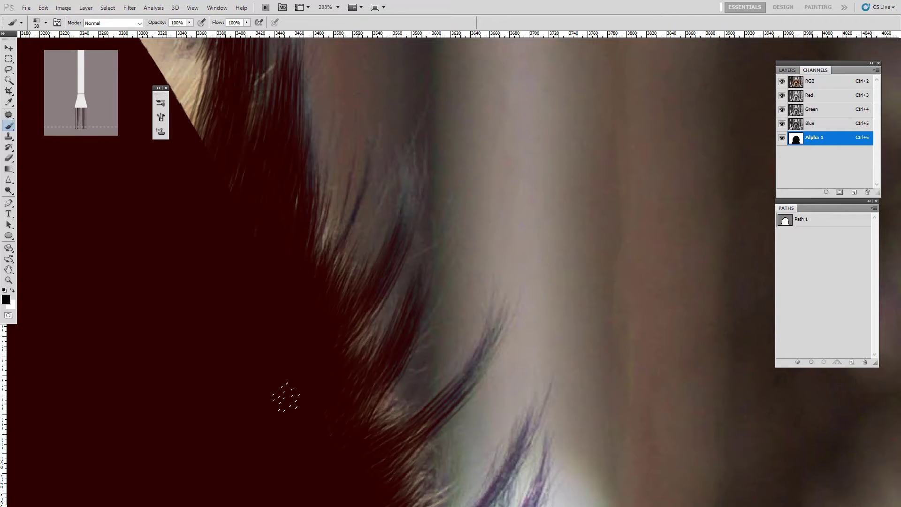
pyautogui.moveTo(372, 281); pyautogui.dragTo(346, 189)
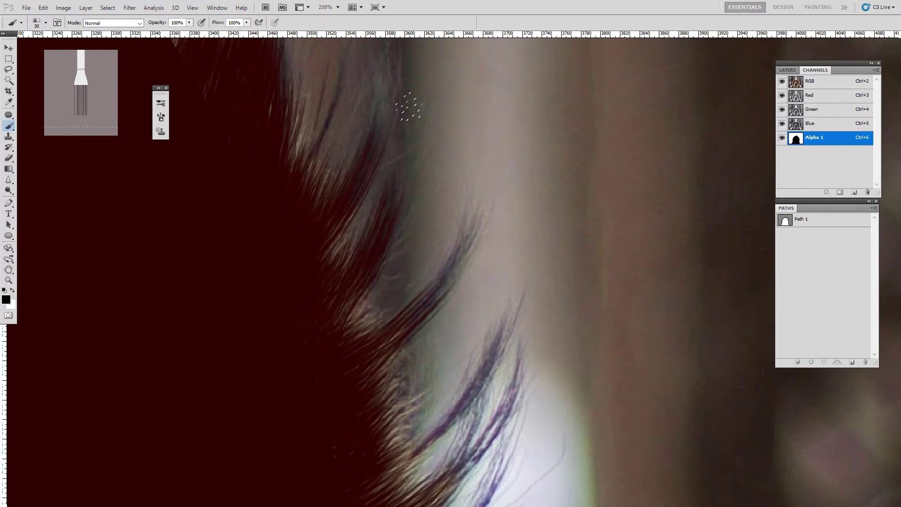
# Paint long curved bristle strokes along the outer edge of the lower leaning tuft and over the long curved tuft
pyautogui.moveTo(316, 324)
pyautogui.mouseDown()
pyautogui.moveTo(374, 241)
pyautogui.moveTo(368, 294)
pyautogui.moveTo(312, 390)
pyautogui.mouseUp()
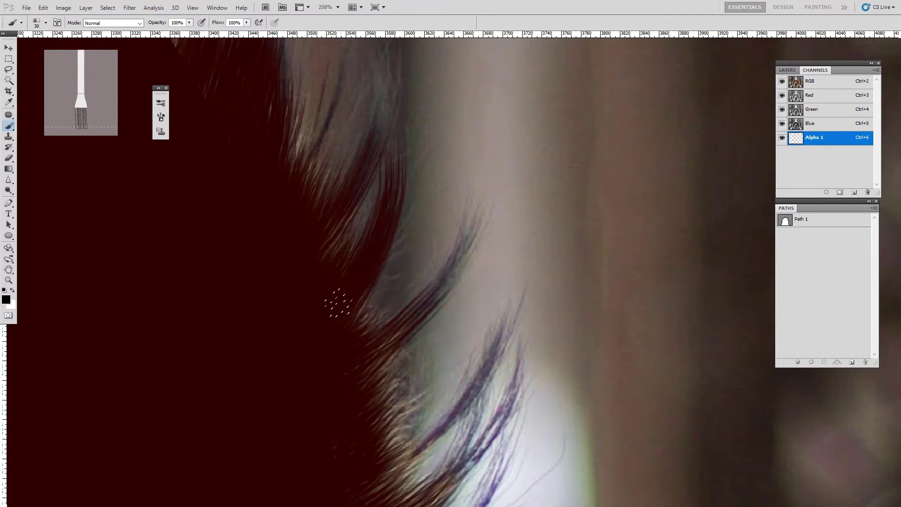
pyautogui.scroll(-2, 341, 307)
pyautogui.scroll(3, 341, 307)
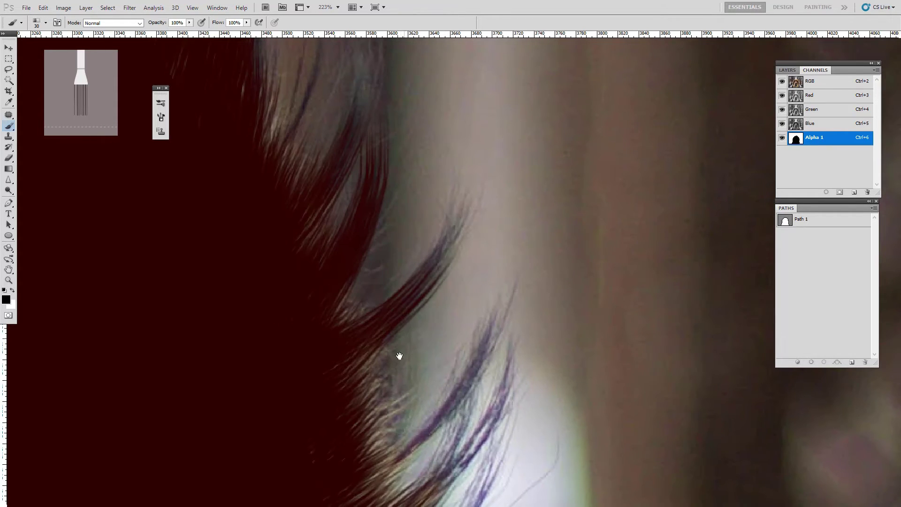
pyautogui.moveTo(398, 356); pyautogui.dragTo(383, 298)
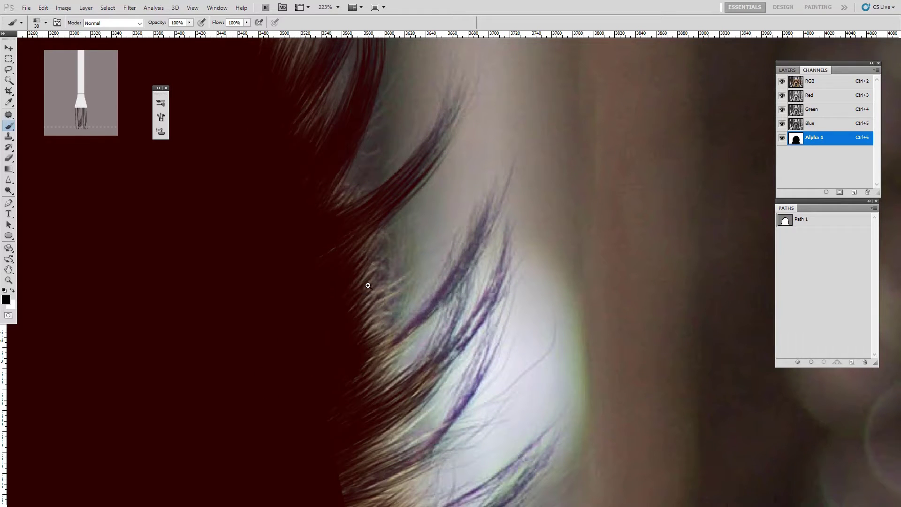
# Blend the hard mask edge below the steep tufts into the fur with bristle strokes following the hairs
pyautogui.scroll(-5, 407, 384)
pyautogui.scroll(5, 407, 384)
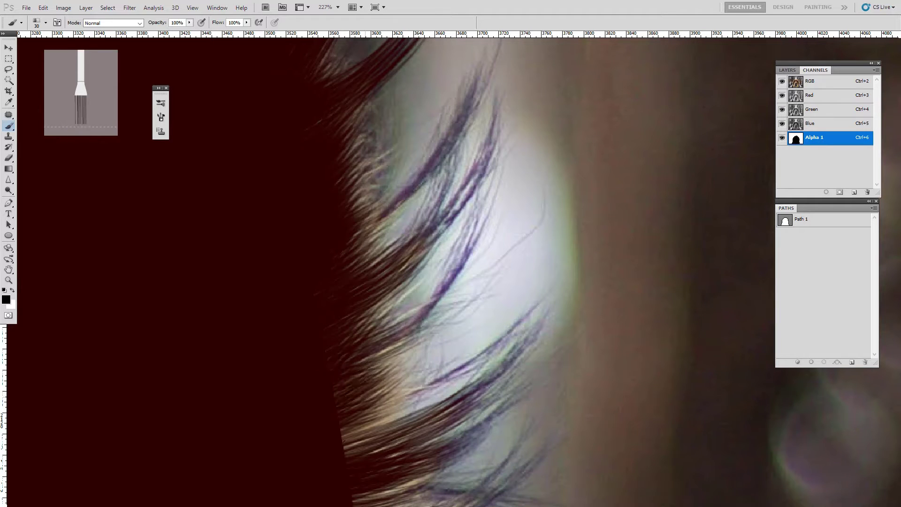
pyautogui.moveTo(362, 422); pyautogui.dragTo(370, 305)
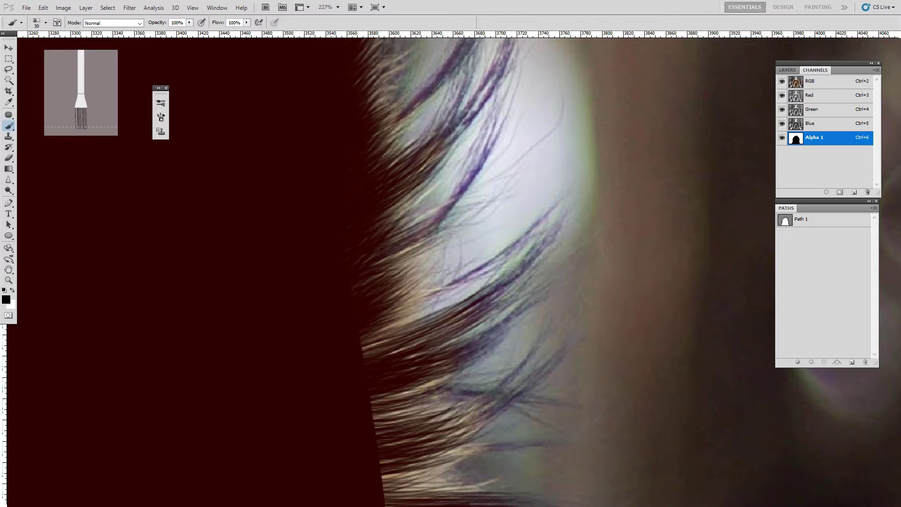
pyautogui.moveTo(413, 225)
pyautogui.mouseDown()
pyautogui.moveTo(404, 282)
pyautogui.moveTo(413, 263)
pyautogui.moveTo(376, 338)
pyautogui.moveTo(421, 306)
pyautogui.moveTo(399, 324)
pyautogui.moveTo(397, 351)
pyautogui.mouseUp()
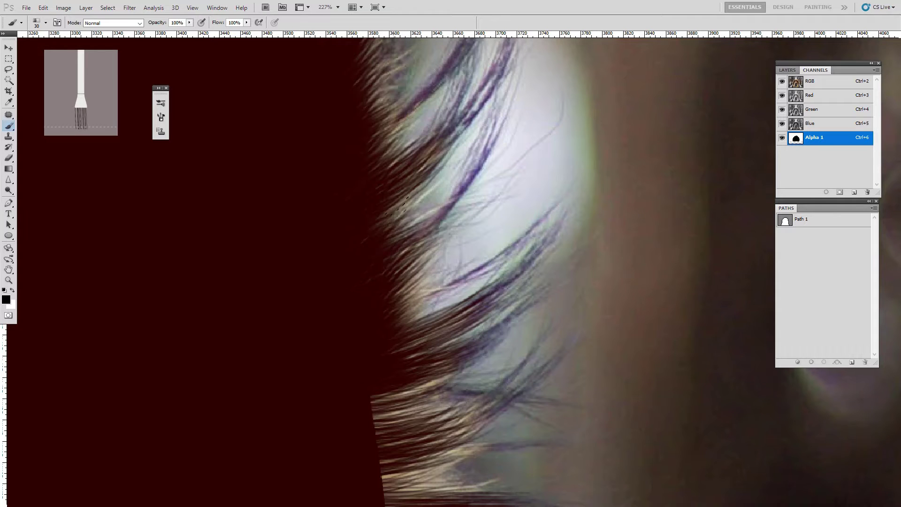
pyautogui.scroll(-2, 347, 272)
pyautogui.moveTo(415, 308)
pyautogui.mouseDown()
pyautogui.moveTo(376, 306)
pyautogui.moveTo(393, 318)
pyautogui.mouseUp()
# Paint long curved bristle strokes from the tip to the root of the upswept tuft above the horizontal tufts
pyautogui.scroll(5, 362, 277)
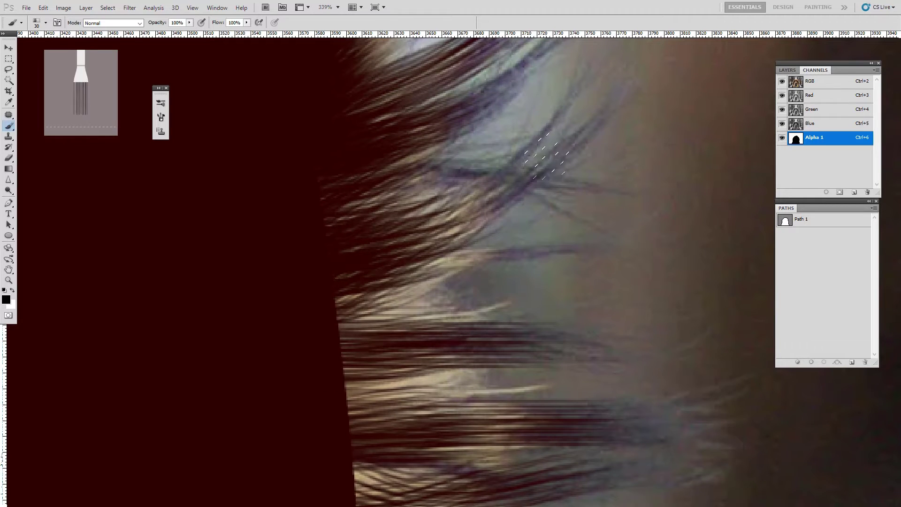
pyautogui.moveTo(522, 167); pyautogui.dragTo(378, 241)
pyautogui.moveTo(538, 164); pyautogui.dragTo(371, 267)
pyautogui.scroll(-3, 401, 256)
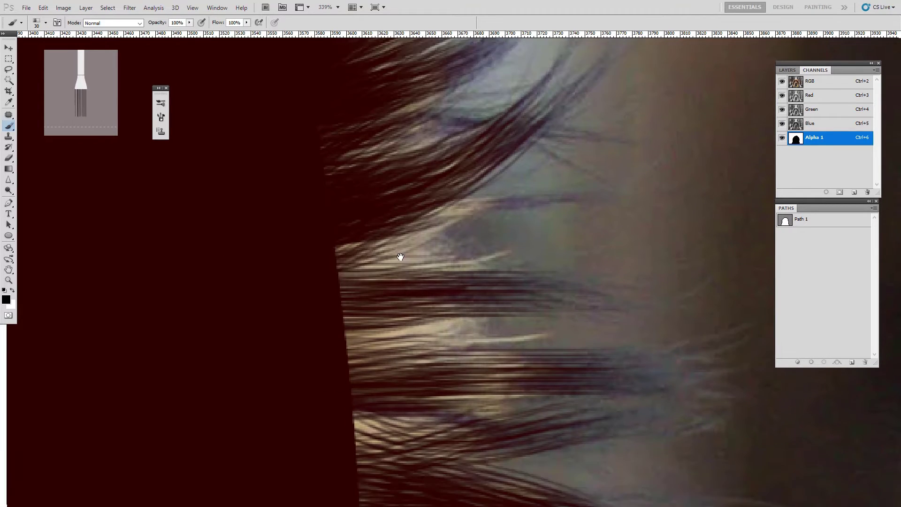
# Cover the light hairs at the mask edge beneath the upswept tuft with bristle strokes, undoing one stroke
pyautogui.moveTo(538, 251); pyautogui.dragTo(302, 316)
pyautogui.moveTo(451, 211); pyautogui.dragTo(324, 252)
pyautogui.moveTo(493, 188); pyautogui.dragTo(324, 244)
pyautogui.hotkey('ctrl', 'z')
pyautogui.moveTo(448, 186)
pyautogui.mouseDown()
pyautogui.moveTo(336, 252)
pyautogui.moveTo(336, 221)
pyautogui.mouseUp()
pyautogui.scroll(-6, 475, 318)
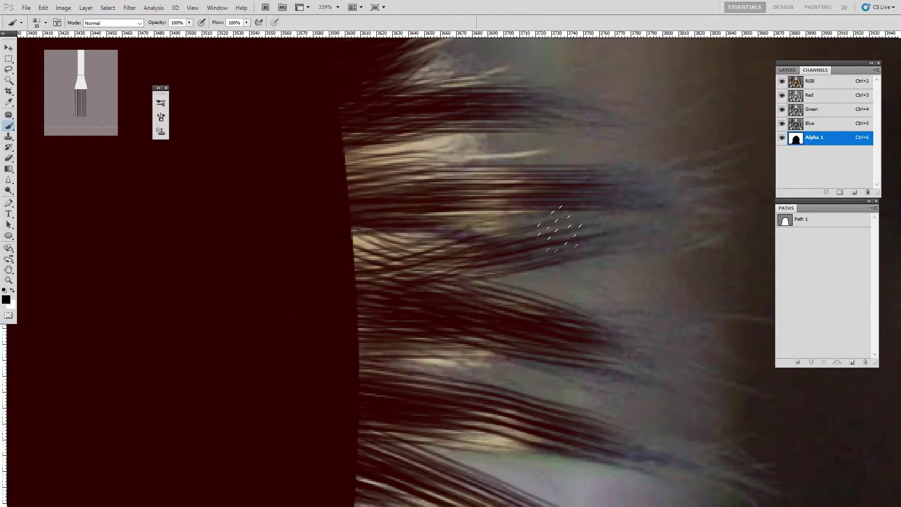
# Fill the light streaks at the roots of the upper horizontal tufts with overlapping bristle strokes into the mask
pyautogui.moveTo(560, 228); pyautogui.dragTo(338, 263)
pyautogui.moveTo(585, 162); pyautogui.dragTo(327, 250)
pyautogui.moveTo(458, 143); pyautogui.dragTo(340, 162)
pyautogui.moveTo(389, 193); pyautogui.dragTo(408, 262)
pyautogui.moveTo(439, 213); pyautogui.dragTo(341, 225)
pyautogui.moveTo(442, 221); pyautogui.dragTo(341, 239)
pyautogui.moveTo(485, 209); pyautogui.dragTo(342, 216)
pyautogui.moveTo(453, 201); pyautogui.dragTo(339, 214)
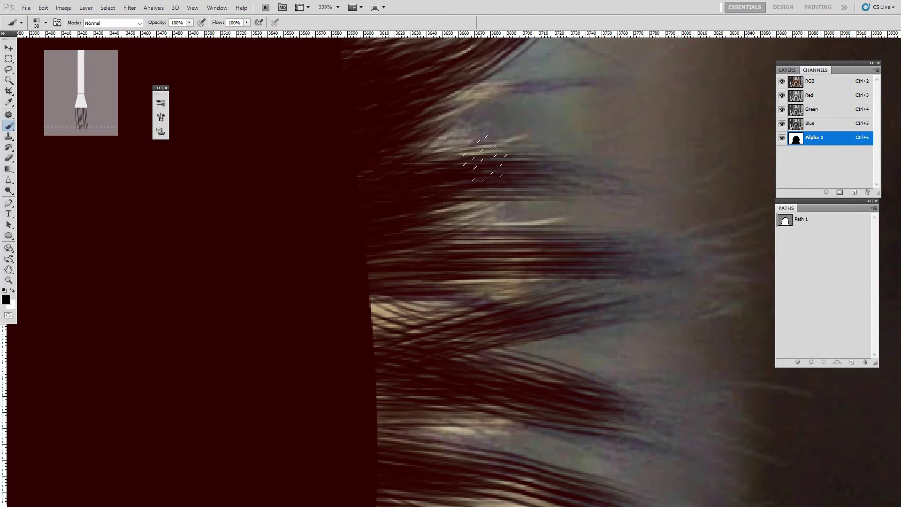
# Darken the gaps between the horizontal tufts and the light roots of the crossing tuft below with bristle strokes
pyautogui.moveTo(456, 157)
pyautogui.mouseDown()
pyautogui.moveTo(318, 161)
pyautogui.moveTo(329, 169)
pyautogui.mouseUp()
pyautogui.moveTo(470, 207); pyautogui.dragTo(375, 221)
pyautogui.moveTo(413, 275); pyautogui.dragTo(368, 277)
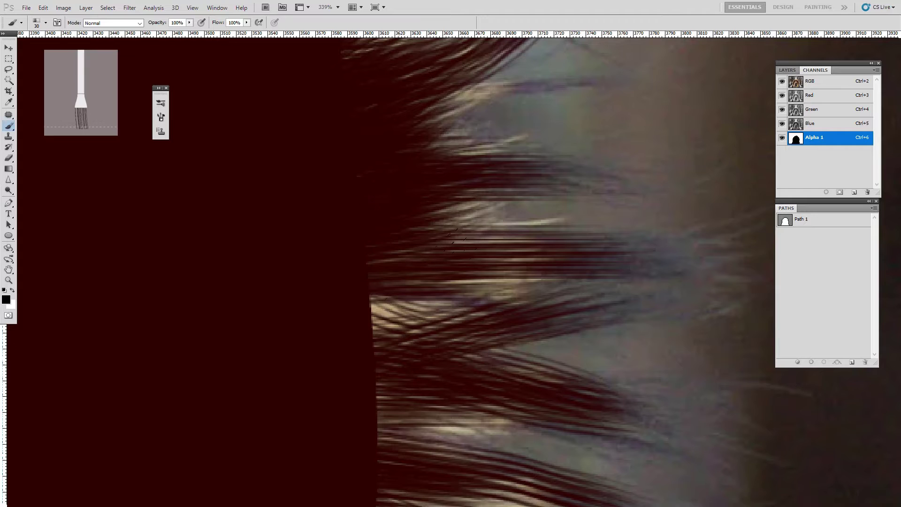
pyautogui.moveTo(434, 305); pyautogui.dragTo(371, 326)
pyautogui.moveTo(484, 281); pyautogui.dragTo(371, 319)
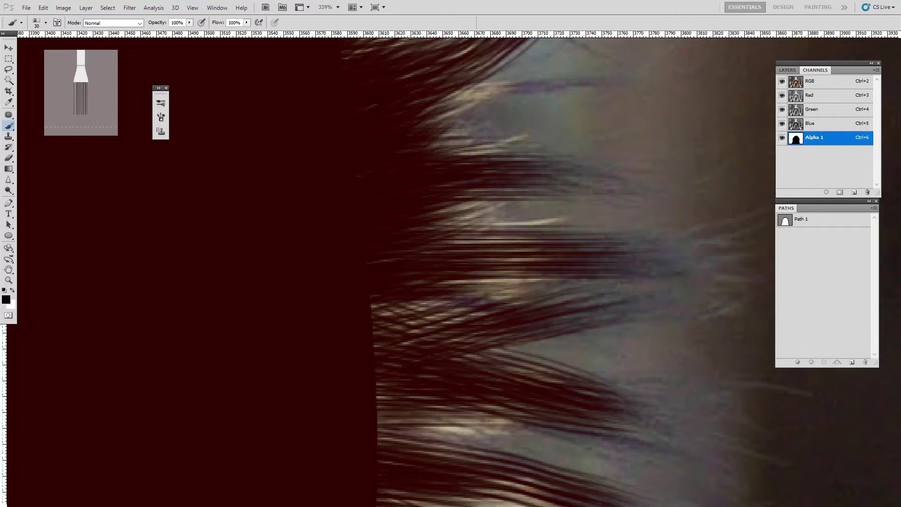
pyautogui.moveTo(441, 299); pyautogui.dragTo(380, 286)
pyautogui.moveTo(473, 328)
pyautogui.mouseDown()
pyautogui.moveTo(561, 352)
pyautogui.moveTo(135, 292)
pyautogui.mouseUp()
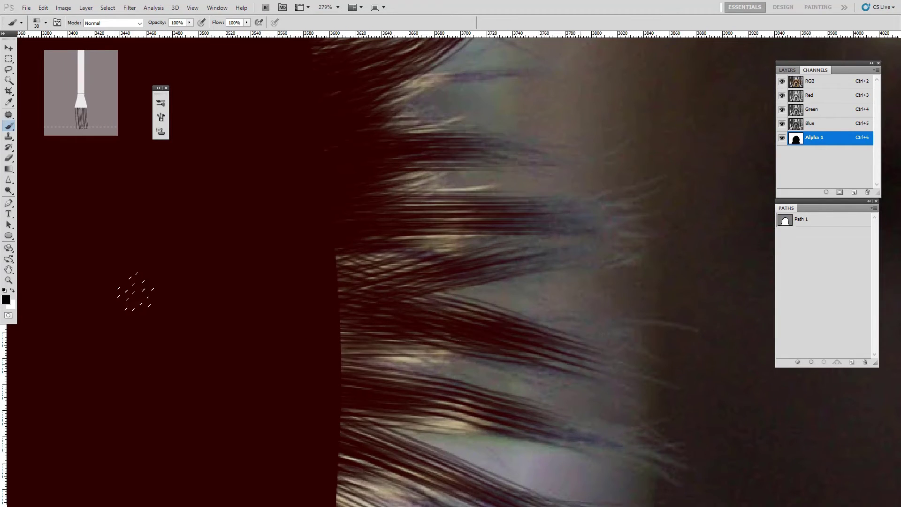
# Solidify the crossing tufts and the remaining bright gap above them with bristle strokes toward the mask edge
pyautogui.moveTo(469, 296); pyautogui.dragTo(390, 314)
pyautogui.moveTo(468, 348); pyautogui.dragTo(399, 339)
pyautogui.moveTo(409, 289); pyautogui.dragTo(339, 271)
pyautogui.moveTo(395, 272); pyautogui.dragTo(337, 257)
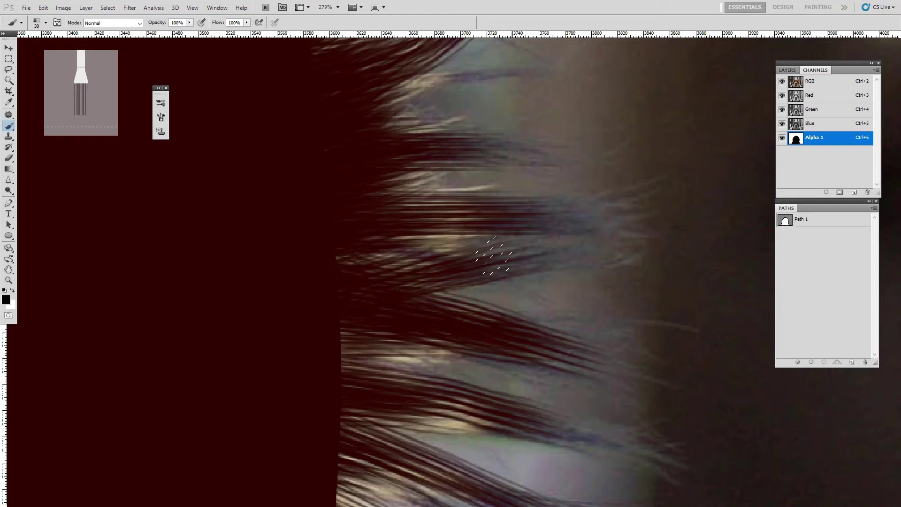
pyautogui.moveTo(494, 256); pyautogui.dragTo(336, 256)
pyautogui.moveTo(516, 245); pyautogui.dragTo(400, 238)
pyautogui.moveTo(475, 209); pyautogui.dragTo(383, 207)
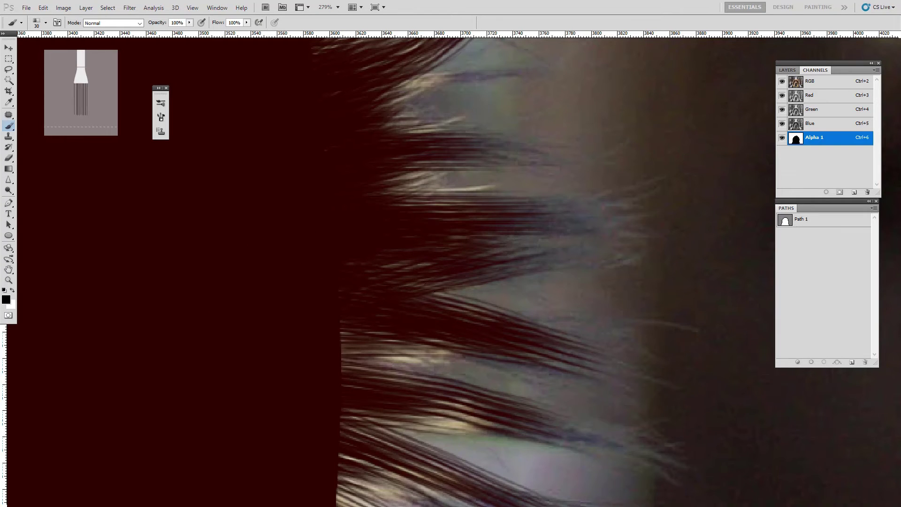
# Paint bristle strokes along the two downward-slanting tufts, covering the light hairs between their roots
pyautogui.moveTo(419, 315); pyautogui.dragTo(411, 249)
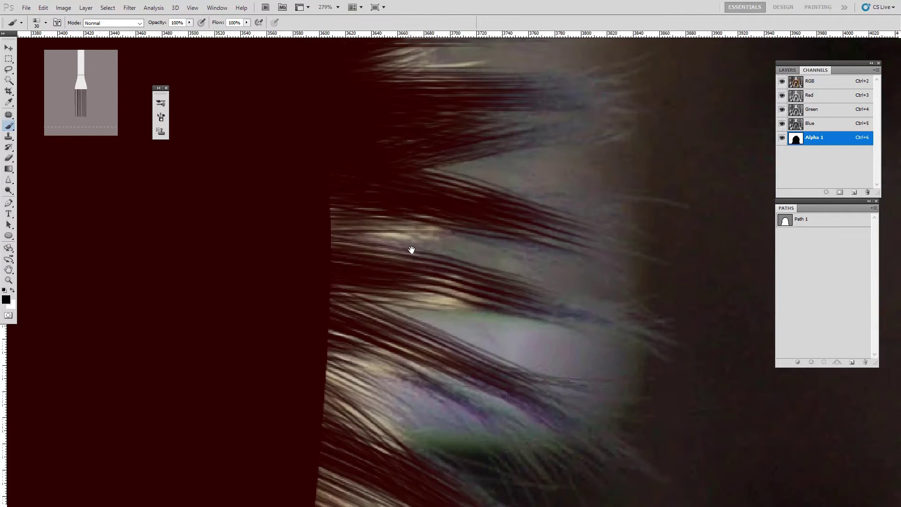
pyautogui.moveTo(277, 237)
pyautogui.mouseDown()
pyautogui.moveTo(430, 261)
pyautogui.moveTo(343, 216)
pyautogui.mouseUp()
pyautogui.moveTo(449, 253); pyautogui.dragTo(359, 219)
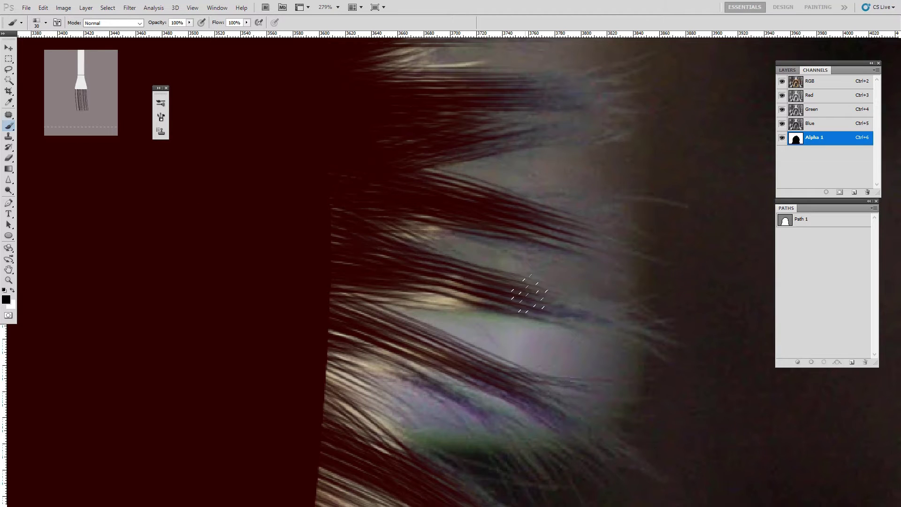
pyautogui.moveTo(518, 282); pyautogui.dragTo(378, 223)
pyautogui.moveTo(455, 288); pyautogui.dragTo(428, 275)
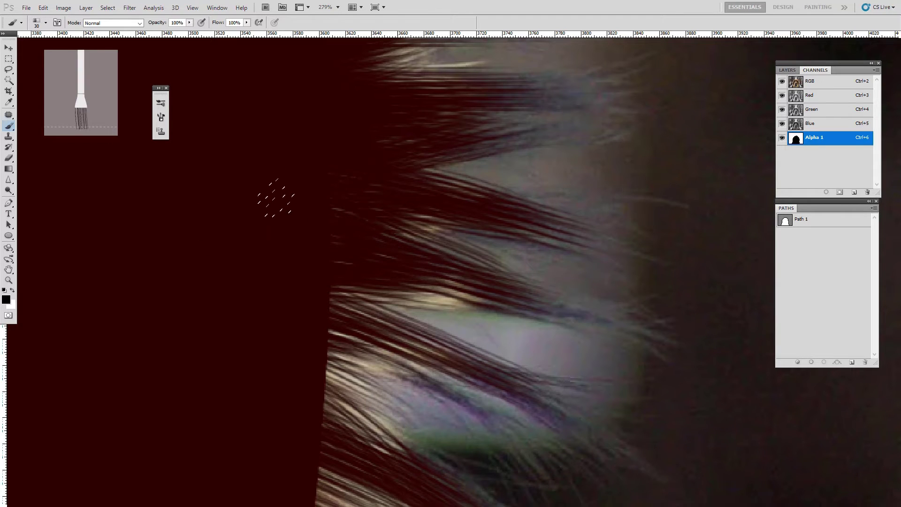
# Brush from the mask outward over the roots of the next slanting tufts to soften the hard edge above the curved tufts
pyautogui.scroll(-5, 398, 272)
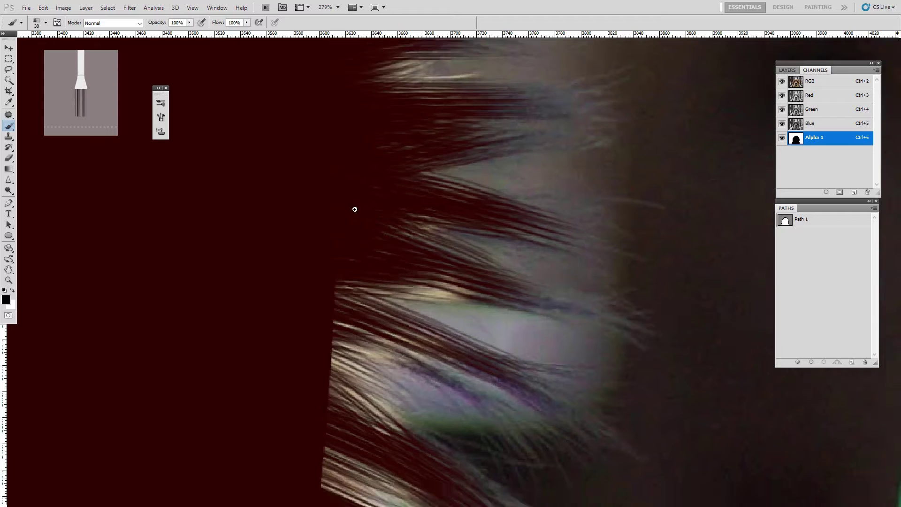
pyautogui.scroll(4, 441, 285)
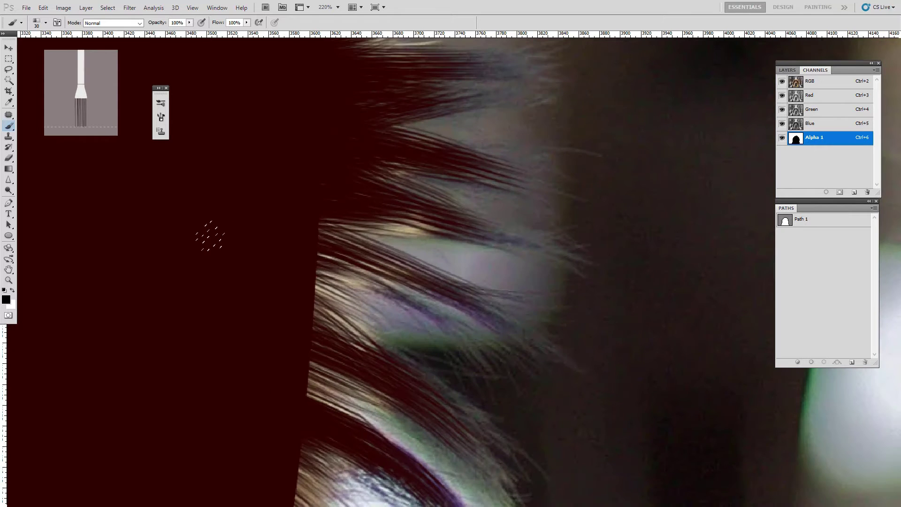
pyautogui.moveTo(209, 238)
pyautogui.mouseDown()
pyautogui.moveTo(432, 262)
pyautogui.moveTo(246, 203)
pyautogui.moveTo(433, 207)
pyautogui.moveTo(437, 215)
pyautogui.mouseUp()
pyautogui.moveTo(357, 323); pyautogui.dragTo(355, 179)
pyautogui.moveTo(287, 171); pyautogui.dragTo(399, 231)
pyautogui.moveTo(287, 146); pyautogui.dragTo(358, 202)
pyautogui.moveTo(274, 102)
pyautogui.mouseDown()
pyautogui.moveTo(352, 164)
pyautogui.moveTo(334, 153)
pyautogui.mouseUp()
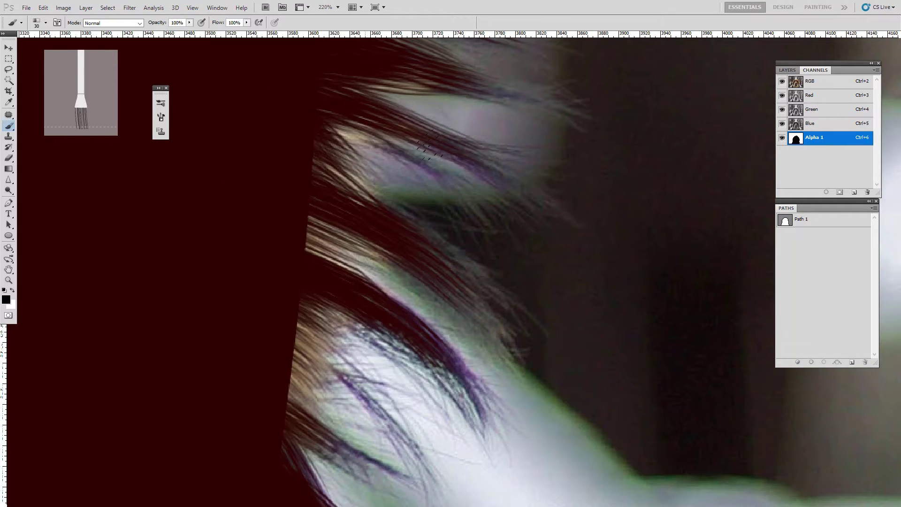
pyautogui.moveTo(325, 111); pyautogui.dragTo(425, 146)
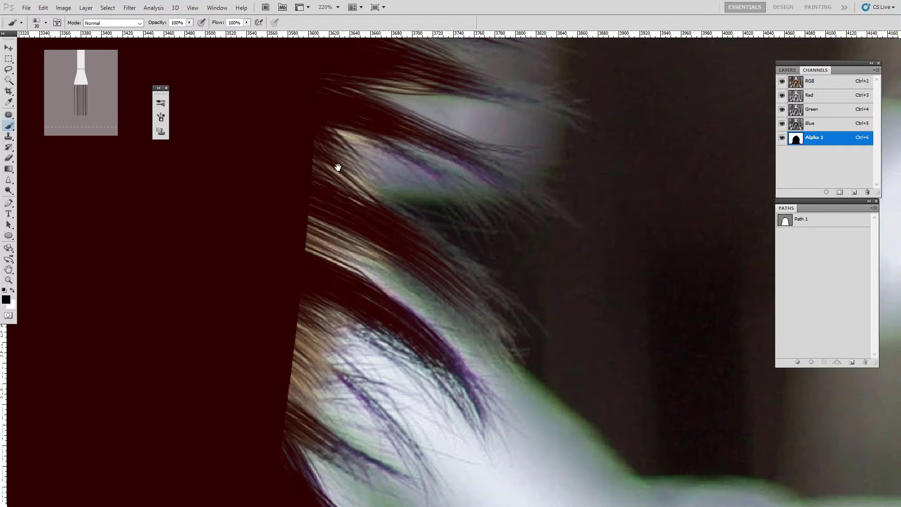
# Fill the light roots around the large downward-curving tuft and the small tuft above it with short bristle strokes
pyautogui.moveTo(338, 167); pyautogui.dragTo(350, 60)
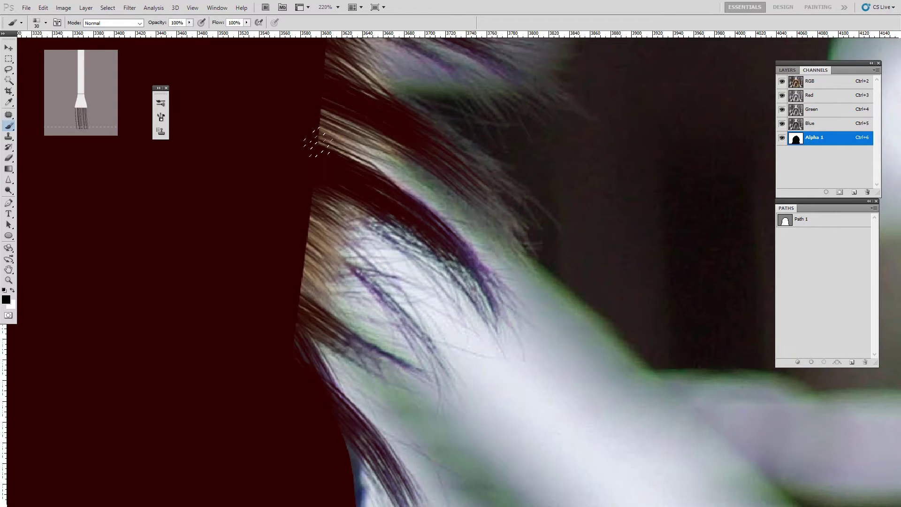
pyautogui.moveTo(318, 143); pyautogui.dragTo(350, 118)
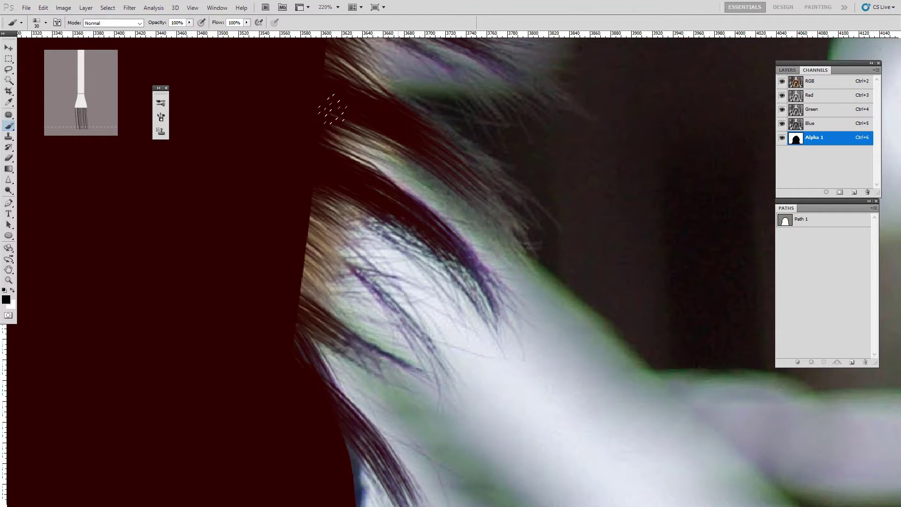
pyautogui.moveTo(429, 154); pyautogui.dragTo(449, 250)
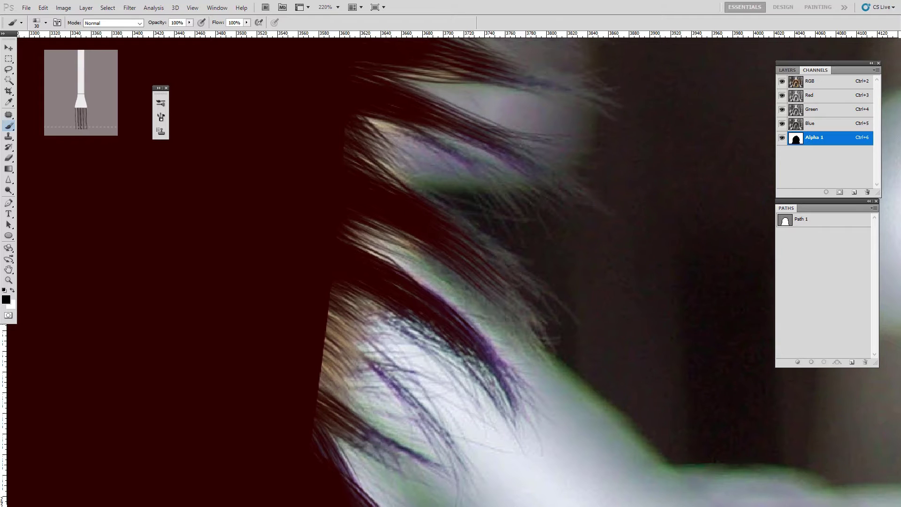
pyautogui.moveTo(350, 152)
pyautogui.mouseDown()
pyautogui.moveTo(403, 122)
pyautogui.moveTo(446, 134)
pyautogui.moveTo(390, 144)
pyautogui.mouseUp()
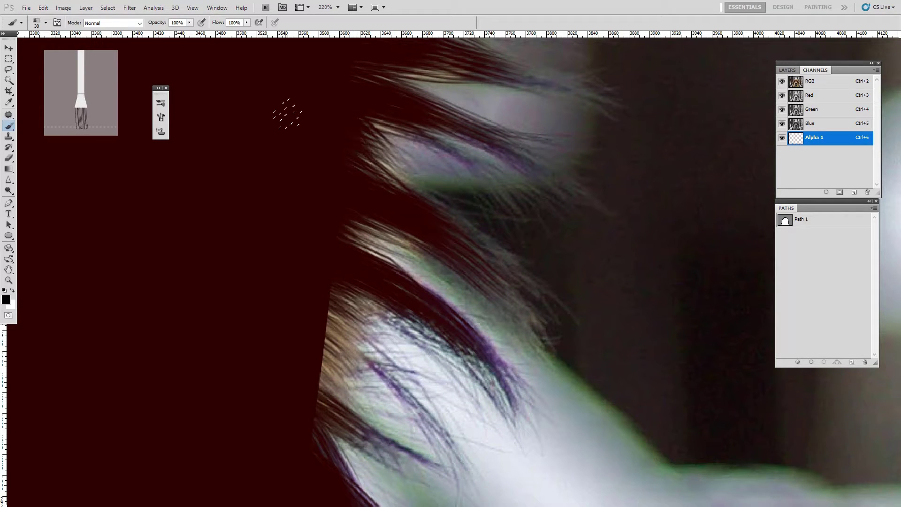
# Break up the straight mask edge across the light brown fur under the lower curved tuft with short bristle strokes
pyautogui.scroll(-5, 287, 113)
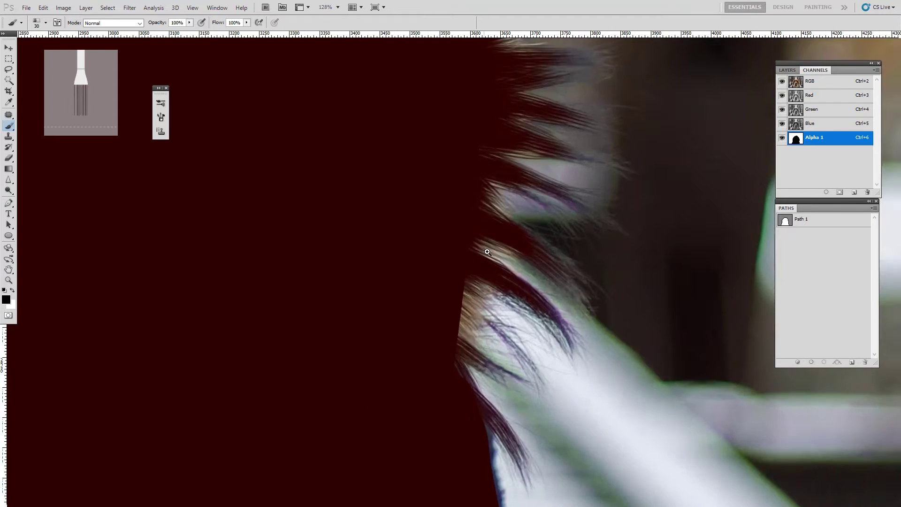
pyautogui.scroll(5, 462, 287)
pyautogui.moveTo(451, 350); pyautogui.dragTo(470, 331)
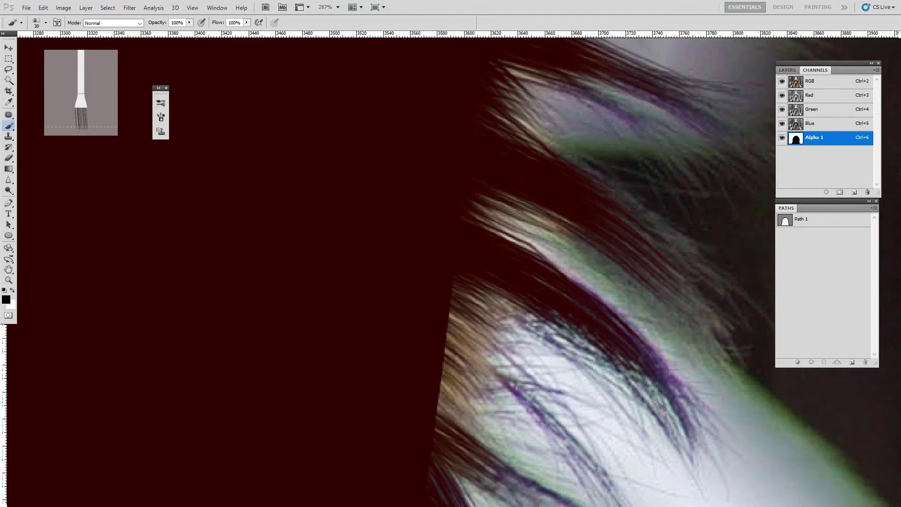
pyautogui.scroll(-3, 502, 281)
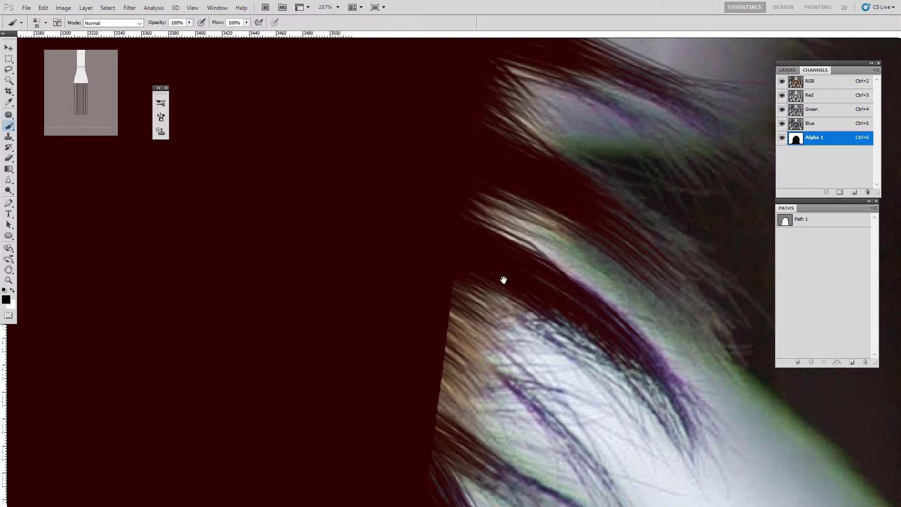
pyautogui.moveTo(442, 332); pyautogui.dragTo(506, 381)
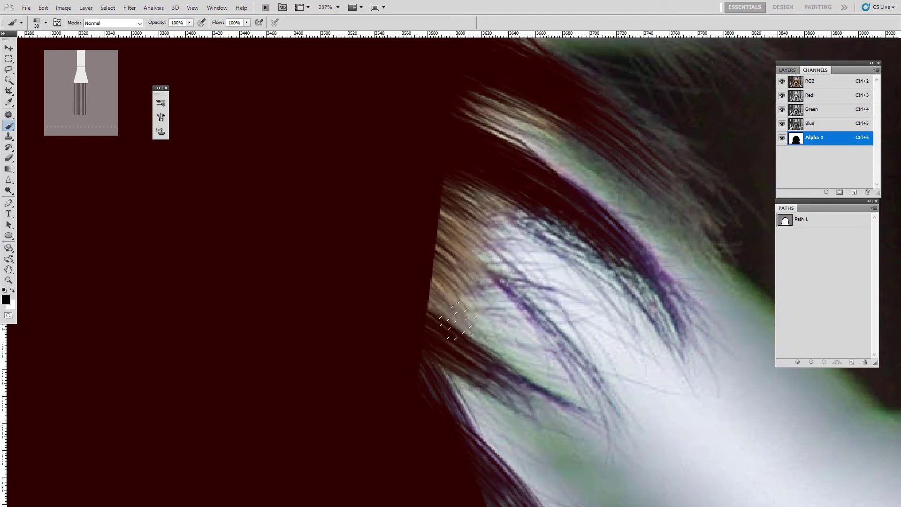
pyautogui.moveTo(458, 320)
pyautogui.mouseDown()
pyautogui.moveTo(434, 277)
pyautogui.moveTo(470, 197)
pyautogui.moveTo(439, 279)
pyautogui.moveTo(435, 255)
pyautogui.moveTo(467, 247)
pyautogui.mouseUp()
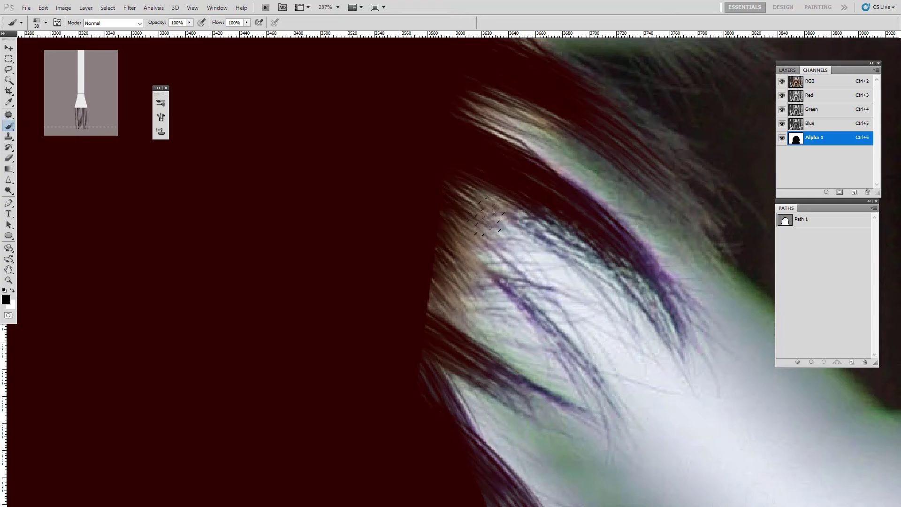
pyautogui.moveTo(449, 185)
pyautogui.mouseDown()
pyautogui.moveTo(501, 217)
pyautogui.moveTo(445, 287)
pyautogui.mouseUp()
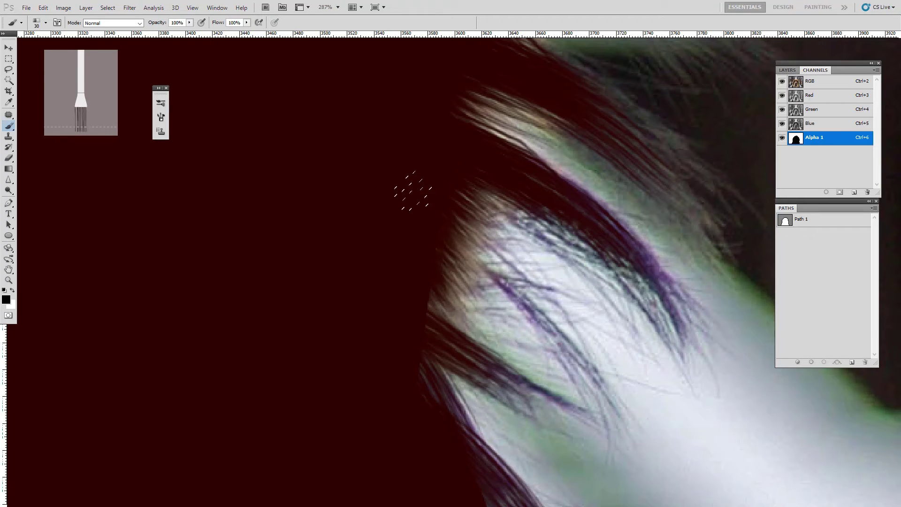
pyautogui.moveTo(493, 209); pyautogui.dragTo(467, 188)
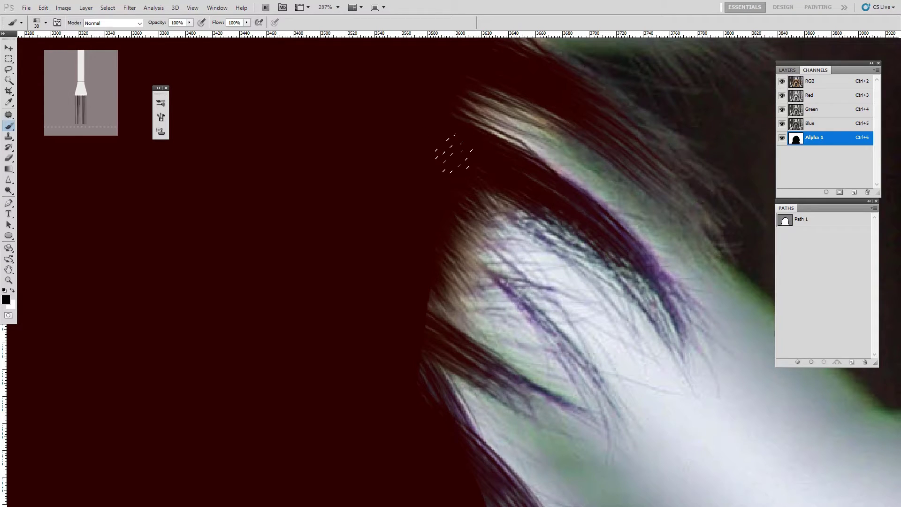
pyautogui.moveTo(437, 310); pyautogui.dragTo(447, 335)
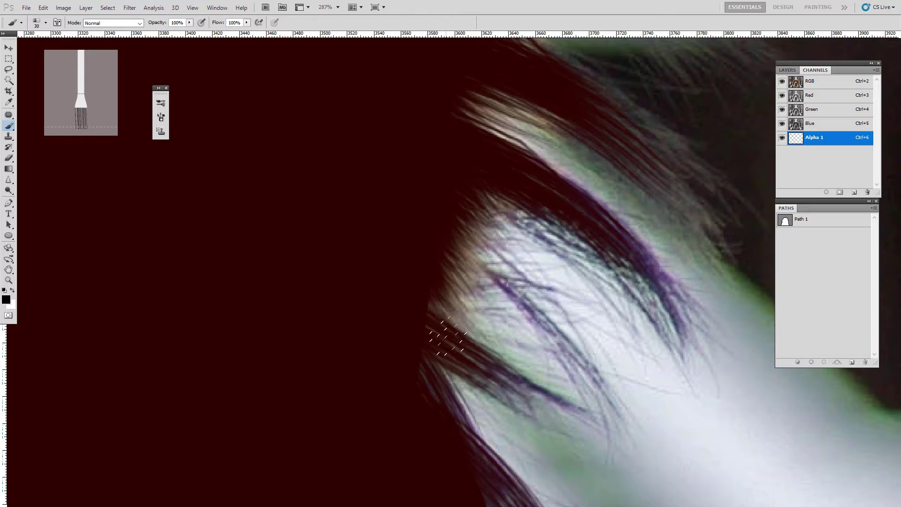
# Inspect the painted fur edge from the lower curved tufts up to the unpainted section of the hood
pyautogui.moveTo(395, 258)
pyautogui.mouseDown()
pyautogui.moveTo(451, 312)
pyautogui.moveTo(318, 218)
pyautogui.mouseUp()
pyautogui.moveTo(462, 205)
pyautogui.mouseDown()
pyautogui.moveTo(453, 213)
pyautogui.moveTo(470, 258)
pyautogui.mouseUp()
pyautogui.moveTo(494, 178)
pyautogui.mouseDown()
pyautogui.moveTo(507, 225)
pyautogui.moveTo(446, 230)
pyautogui.moveTo(507, 231)
pyautogui.moveTo(549, 253)
pyautogui.mouseUp()
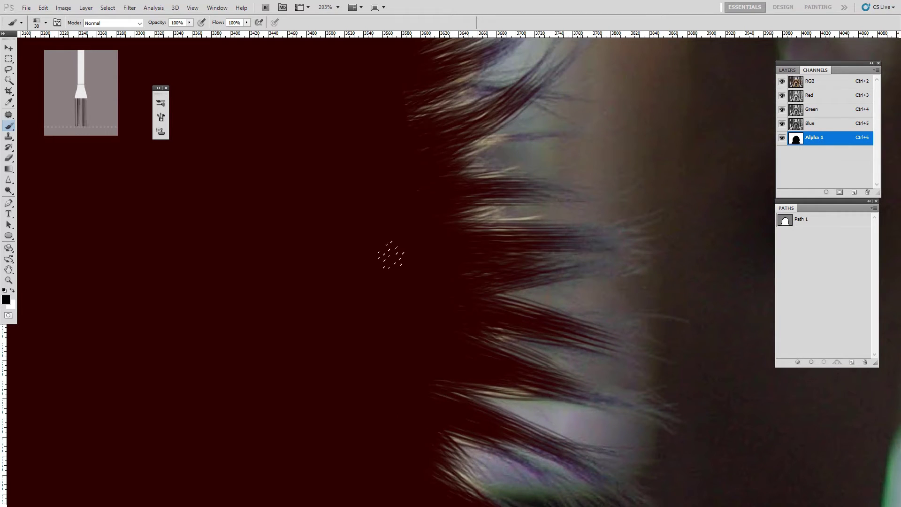
pyautogui.moveTo(481, 267); pyautogui.dragTo(496, 359)
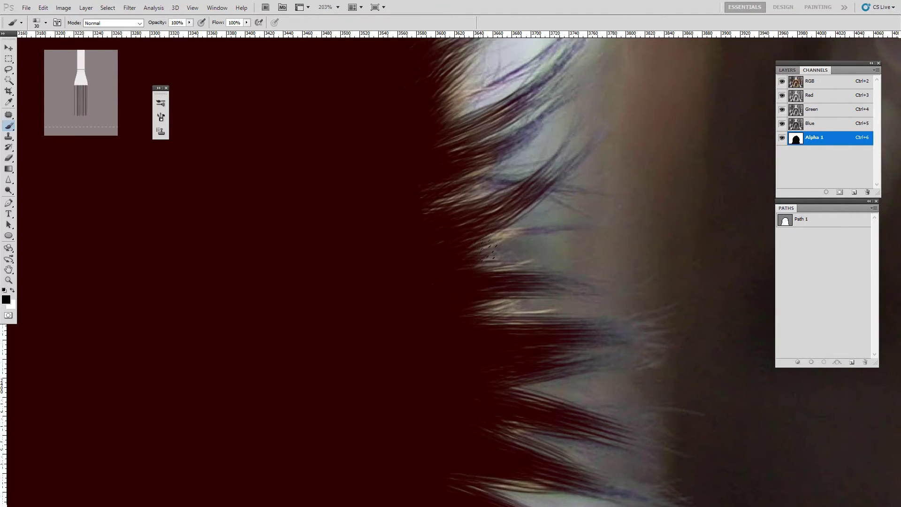
pyautogui.scroll(5, 438, 280)
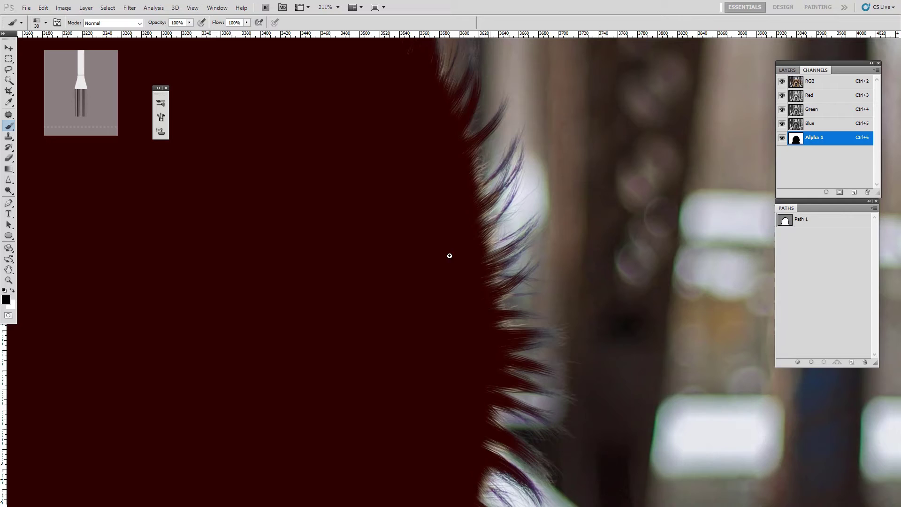
pyautogui.moveTo(450, 256); pyautogui.dragTo(408, 276)
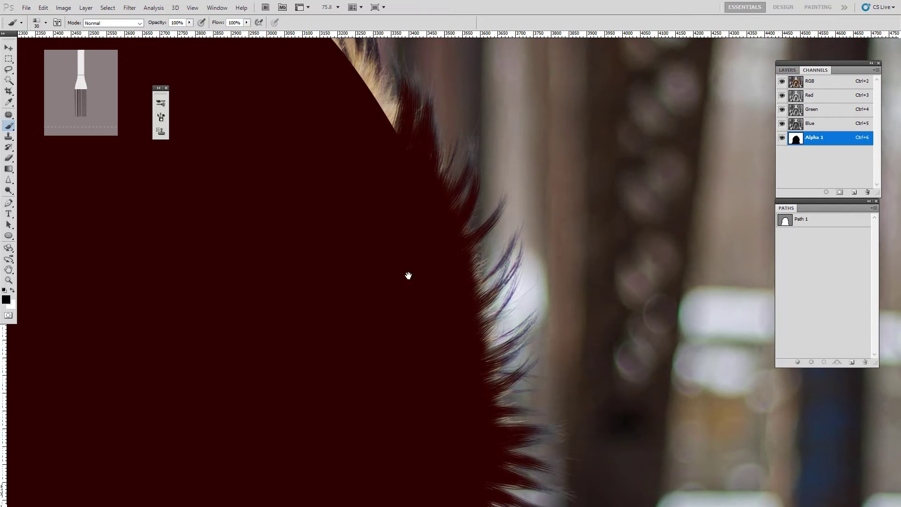
# Soften the light fur roots beneath the thin dark tufts on the hood's right side with short bristle strokes
pyautogui.moveTo(478, 263); pyautogui.dragTo(534, 269)
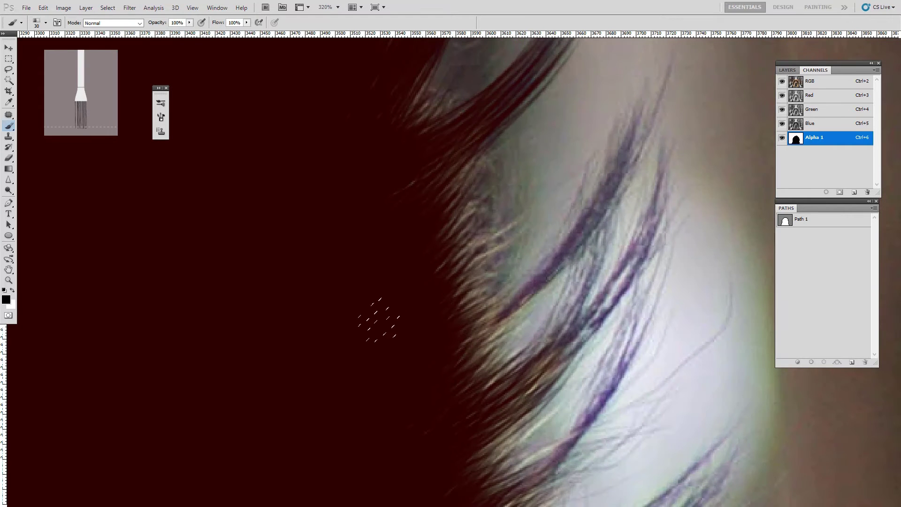
pyautogui.moveTo(459, 297); pyautogui.dragTo(477, 281)
pyautogui.moveTo(464, 326); pyautogui.dragTo(484, 307)
pyautogui.moveTo(465, 349)
pyautogui.mouseDown()
pyautogui.moveTo(491, 334)
pyautogui.moveTo(499, 340)
pyautogui.mouseUp()
pyautogui.moveTo(482, 314); pyautogui.dragTo(488, 182)
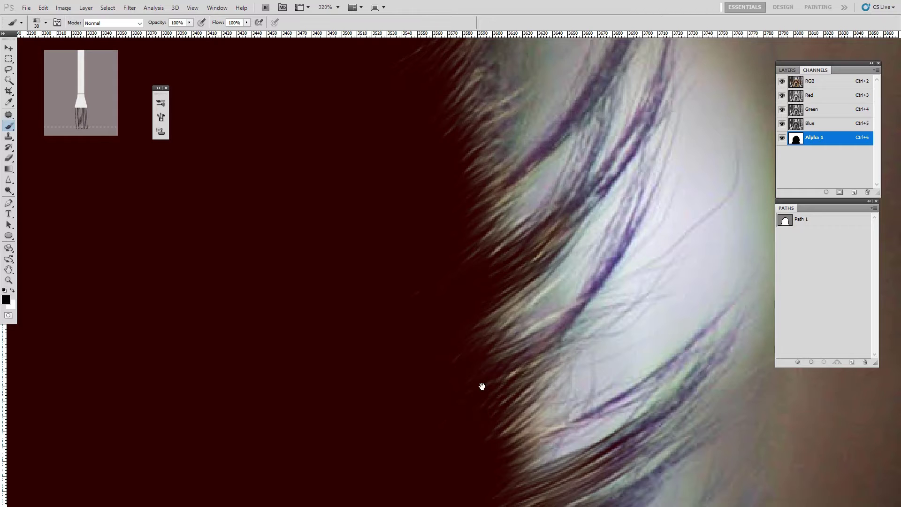
# Brush short hairs from the mask outward over the light roots of the lower tufts along the hood's right side
pyautogui.moveTo(481, 384); pyautogui.dragTo(521, 281)
pyautogui.moveTo(524, 365)
pyautogui.mouseDown()
pyautogui.moveTo(487, 269)
pyautogui.moveTo(526, 214)
pyautogui.mouseUp()
pyautogui.moveTo(479, 281)
pyautogui.mouseDown()
pyautogui.moveTo(554, 247)
pyautogui.moveTo(538, 255)
pyautogui.moveTo(527, 128)
pyautogui.mouseUp()
pyautogui.moveTo(470, 223); pyautogui.dragTo(592, 161)
pyautogui.moveTo(516, 218); pyautogui.dragTo(568, 206)
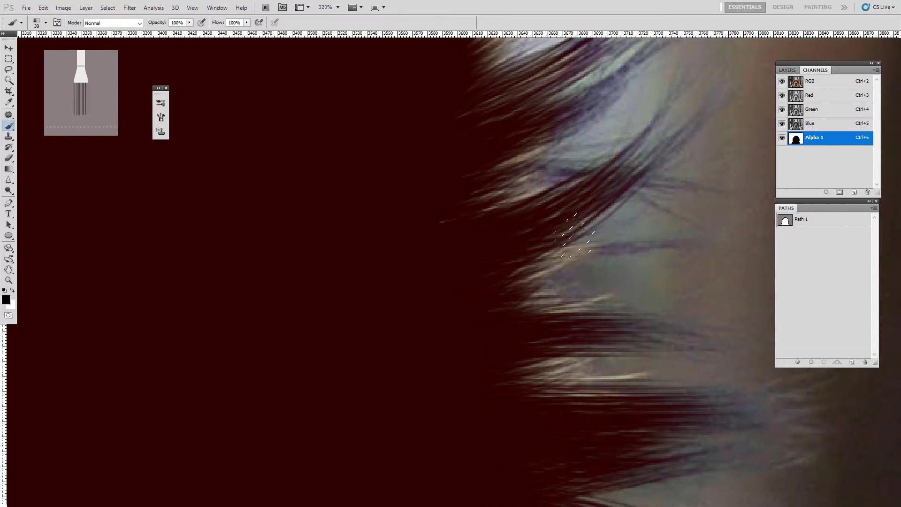
pyautogui.moveTo(510, 284); pyautogui.dragTo(559, 260)
pyautogui.scroll(-10, 582, 316)
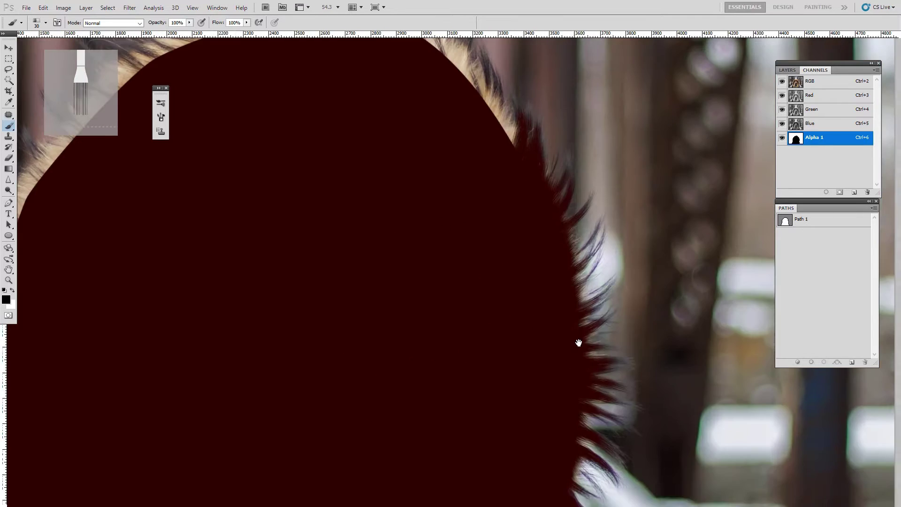
# Paint upward bristle strokes over the light fur strip where the finished edge meets the hood's unpainted upper right section
pyautogui.scroll(5, 585, 286)
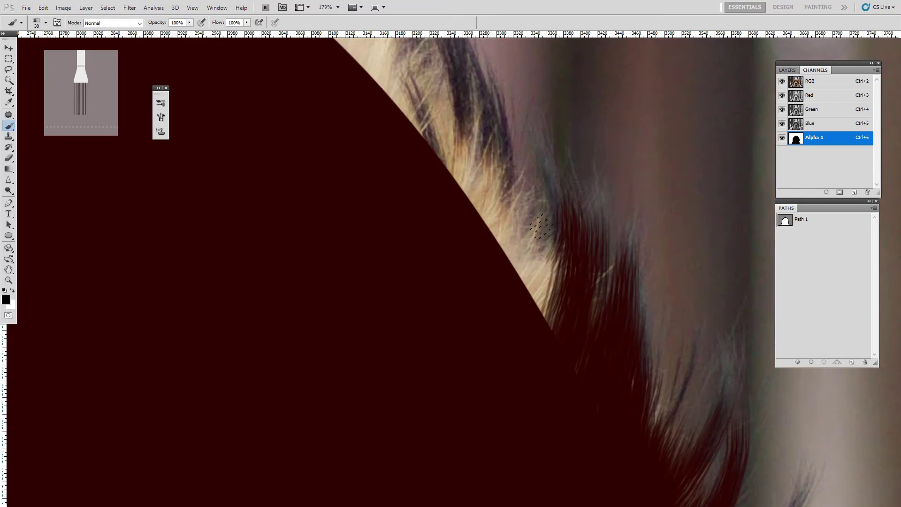
pyautogui.moveTo(500, 388)
pyautogui.mouseDown()
pyautogui.moveTo(548, 220)
pyautogui.moveTo(559, 249)
pyautogui.moveTo(559, 211)
pyautogui.moveTo(562, 332)
pyautogui.moveTo(546, 164)
pyautogui.moveTo(531, 384)
pyautogui.moveTo(527, 235)
pyautogui.moveTo(537, 207)
pyautogui.moveTo(563, 321)
pyautogui.mouseUp()
pyautogui.moveTo(539, 252); pyautogui.dragTo(544, 315)
pyautogui.moveTo(473, 291)
pyautogui.mouseDown()
pyautogui.moveTo(491, 167)
pyautogui.moveTo(498, 296)
pyautogui.moveTo(502, 197)
pyautogui.moveTo(500, 310)
pyautogui.moveTo(531, 257)
pyautogui.moveTo(547, 362)
pyautogui.mouseUp()
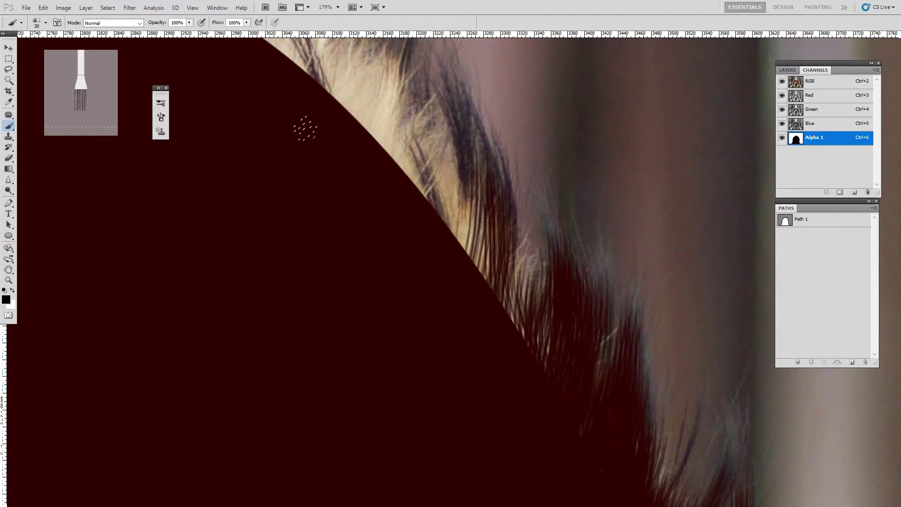
pyautogui.moveTo(536, 245)
pyautogui.mouseDown()
pyautogui.moveTo(557, 247)
pyautogui.moveTo(522, 422)
pyautogui.mouseUp()
pyautogui.moveTo(519, 263); pyautogui.dragTo(497, 364)
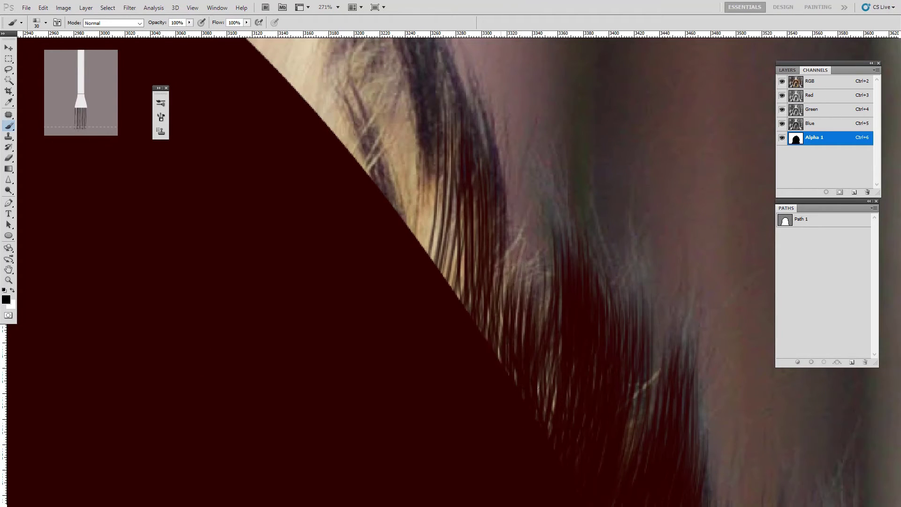
pyautogui.moveTo(544, 413)
pyautogui.mouseDown()
pyautogui.moveTo(558, 292)
pyautogui.moveTo(551, 386)
pyautogui.mouseUp()
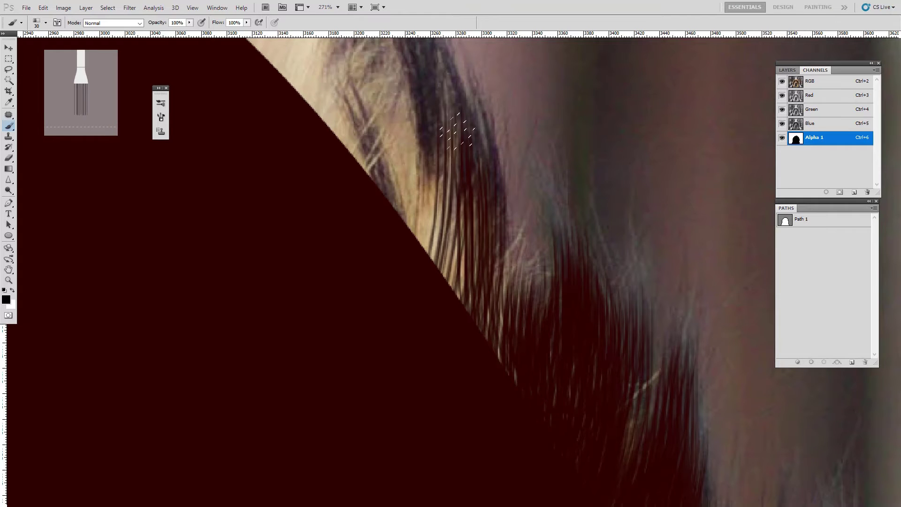
# Extend the bristle strokes upward along the long dark tuft on the upper right of the hood, following its curve
pyautogui.moveTo(452, 143)
pyautogui.mouseDown()
pyautogui.moveTo(462, 262)
pyautogui.moveTo(491, 339)
pyautogui.mouseUp()
pyautogui.moveTo(439, 329)
pyautogui.mouseDown()
pyautogui.moveTo(430, 158)
pyautogui.moveTo(465, 334)
pyautogui.mouseUp()
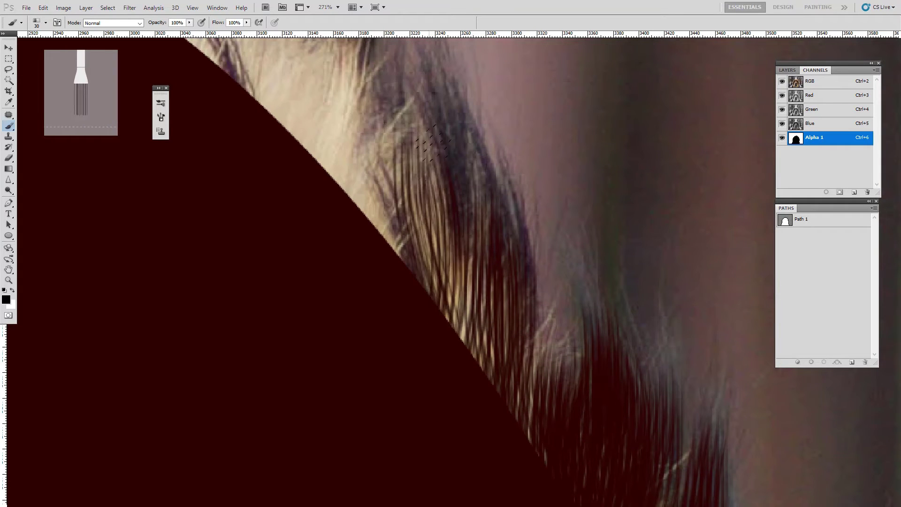
pyautogui.moveTo(437, 173); pyautogui.dragTo(476, 352)
pyautogui.moveTo(456, 190); pyautogui.dragTo(485, 261)
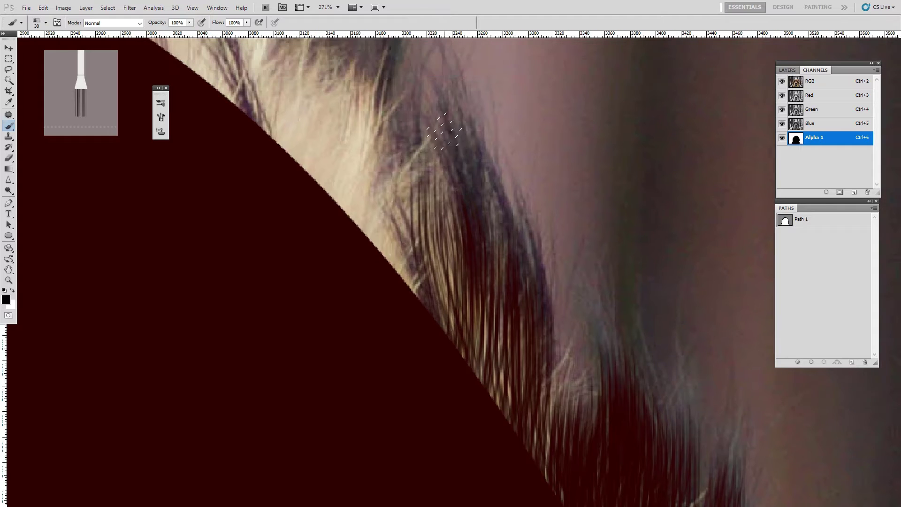
pyautogui.moveTo(439, 136); pyautogui.dragTo(465, 347)
pyautogui.moveTo(507, 404)
pyautogui.mouseDown()
pyautogui.moveTo(478, 206)
pyautogui.moveTo(522, 401)
pyautogui.mouseUp()
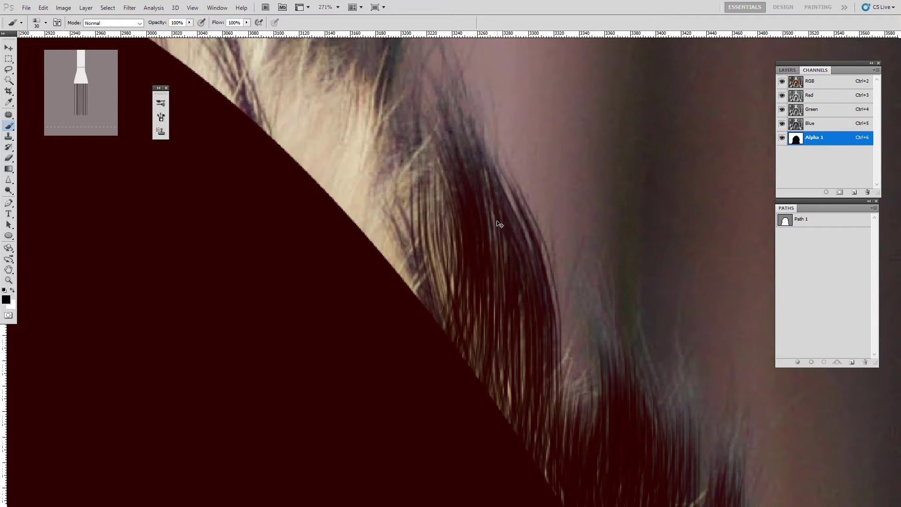
# Fill the light gaps between the long dark tuft's hairs and blend its roots into the mask edge
pyautogui.moveTo(500, 225)
pyautogui.mouseDown()
pyautogui.moveTo(537, 345)
pyautogui.moveTo(489, 366)
pyautogui.mouseUp()
pyautogui.moveTo(537, 466); pyautogui.dragTo(476, 141)
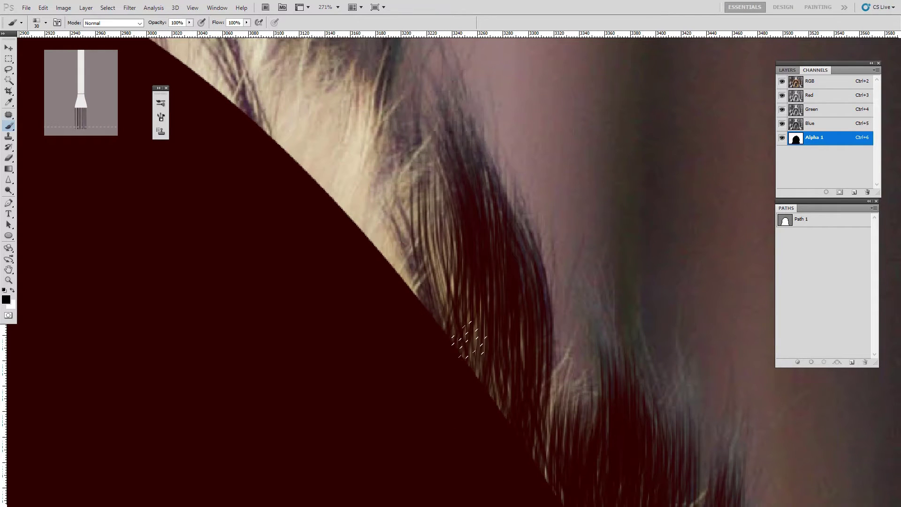
pyautogui.moveTo(469, 338)
pyautogui.mouseDown()
pyautogui.moveTo(439, 318)
pyautogui.moveTo(446, 202)
pyautogui.moveTo(524, 471)
pyautogui.moveTo(545, 469)
pyautogui.moveTo(568, 488)
pyautogui.moveTo(547, 483)
pyautogui.moveTo(469, 254)
pyautogui.mouseUp()
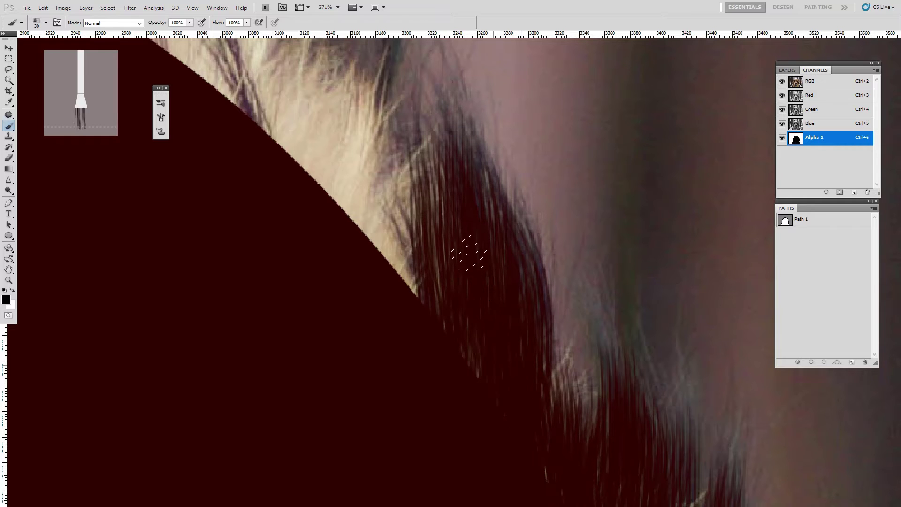
pyautogui.moveTo(471, 322); pyautogui.dragTo(564, 438)
pyautogui.moveTo(468, 211)
pyautogui.mouseDown()
pyautogui.moveTo(470, 235)
pyautogui.moveTo(477, 217)
pyautogui.moveTo(509, 404)
pyautogui.moveTo(503, 409)
pyautogui.mouseUp()
# Paint vertical hairs over the light fur patch just up the hood from the long dark tuft
pyautogui.moveTo(446, 197); pyautogui.dragTo(423, 331)
pyautogui.moveTo(423, 166)
pyautogui.mouseDown()
pyautogui.moveTo(421, 312)
pyautogui.moveTo(385, 315)
pyautogui.mouseUp()
pyautogui.moveTo(375, 190); pyautogui.dragTo(383, 309)
pyautogui.moveTo(407, 197); pyautogui.dragTo(418, 338)
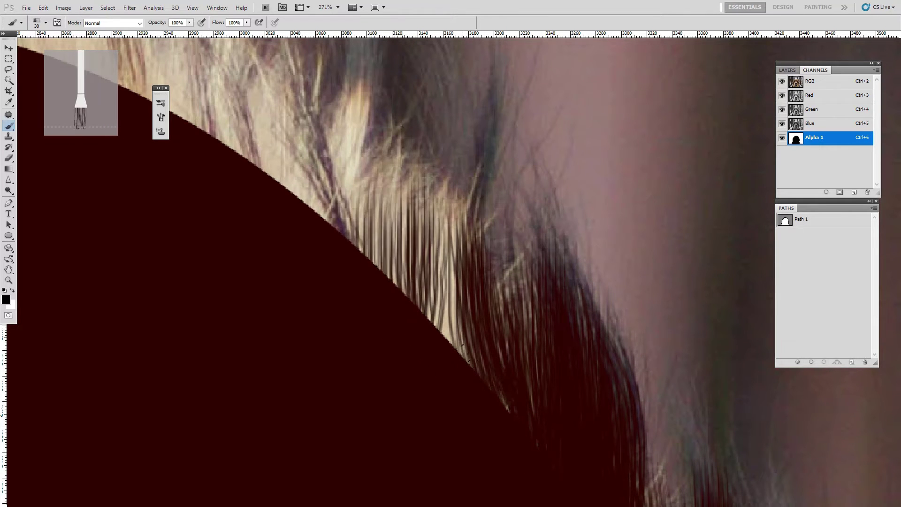
pyautogui.moveTo(465, 365); pyautogui.dragTo(399, 366)
# Paint the narrow upright dark tuft and fill the light fur roots beside it down to the mask edge
pyautogui.scroll(5, 507, 316)
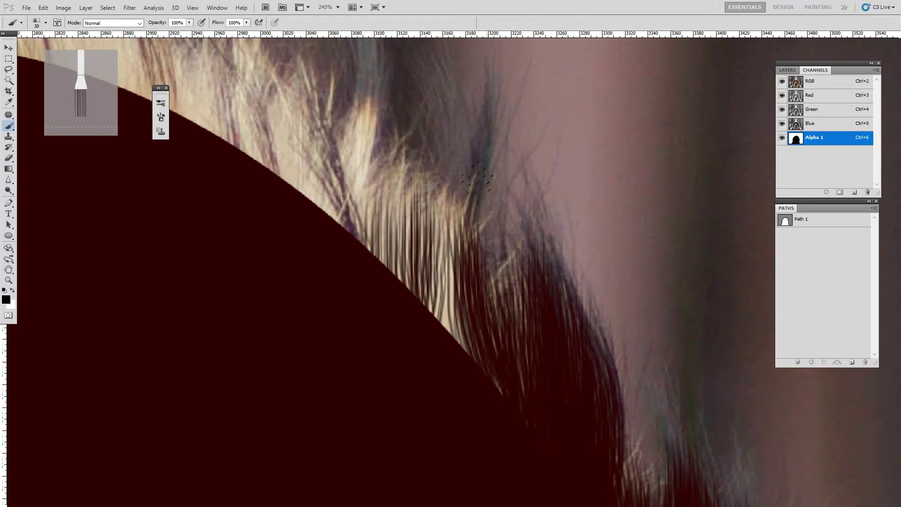
pyautogui.moveTo(492, 292)
pyautogui.mouseDown()
pyautogui.moveTo(485, 114)
pyautogui.moveTo(467, 122)
pyautogui.moveTo(454, 101)
pyautogui.moveTo(436, 201)
pyautogui.mouseUp()
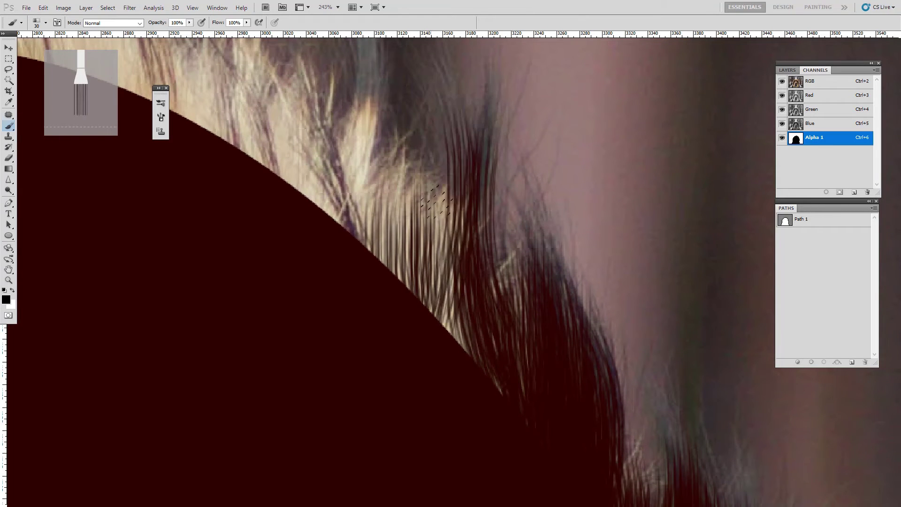
pyautogui.moveTo(473, 357)
pyautogui.mouseDown()
pyautogui.moveTo(459, 237)
pyautogui.moveTo(448, 328)
pyautogui.moveTo(417, 244)
pyautogui.mouseUp()
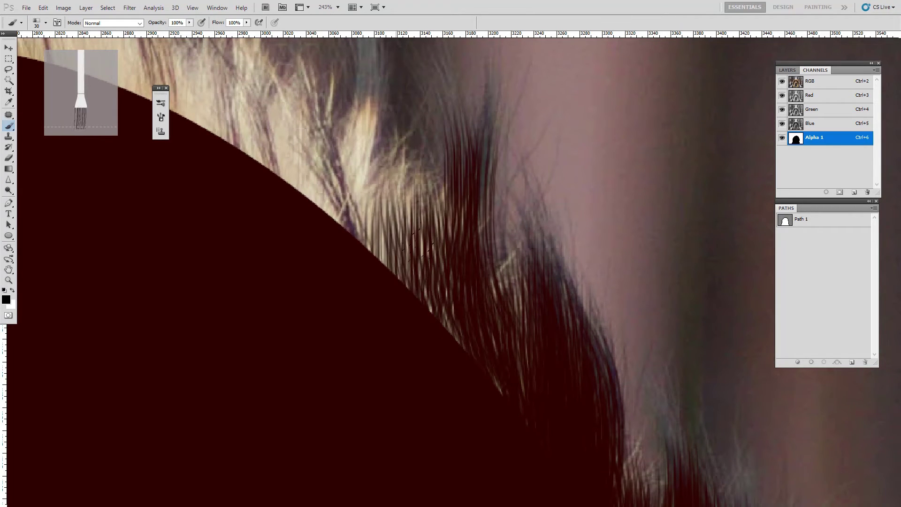
pyautogui.moveTo(441, 317)
pyautogui.mouseDown()
pyautogui.moveTo(385, 174)
pyautogui.moveTo(414, 206)
pyautogui.moveTo(437, 197)
pyautogui.mouseUp()
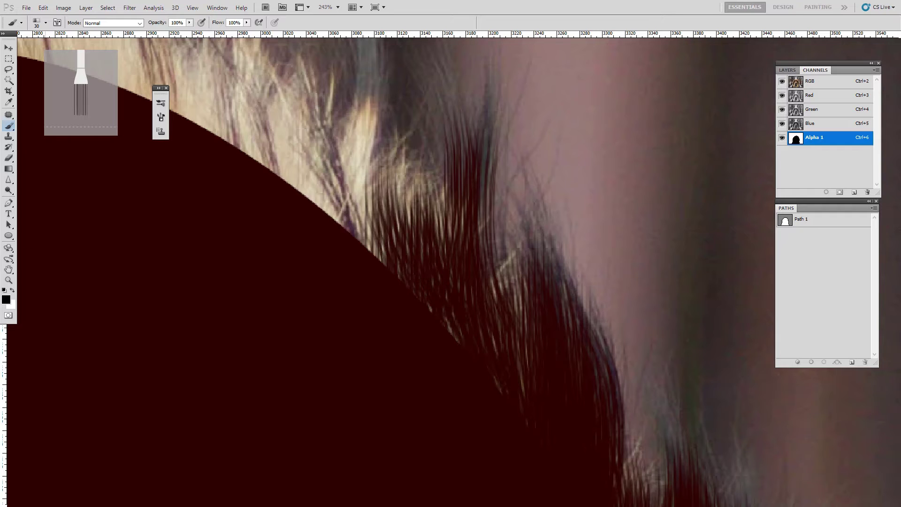
pyautogui.moveTo(368, 141)
pyautogui.mouseDown()
pyautogui.moveTo(345, 235)
pyautogui.moveTo(437, 272)
pyautogui.moveTo(437, 358)
pyautogui.mouseUp()
pyautogui.moveTo(458, 328)
pyautogui.mouseDown()
pyautogui.moveTo(423, 291)
pyautogui.moveTo(427, 324)
pyautogui.mouseUp()
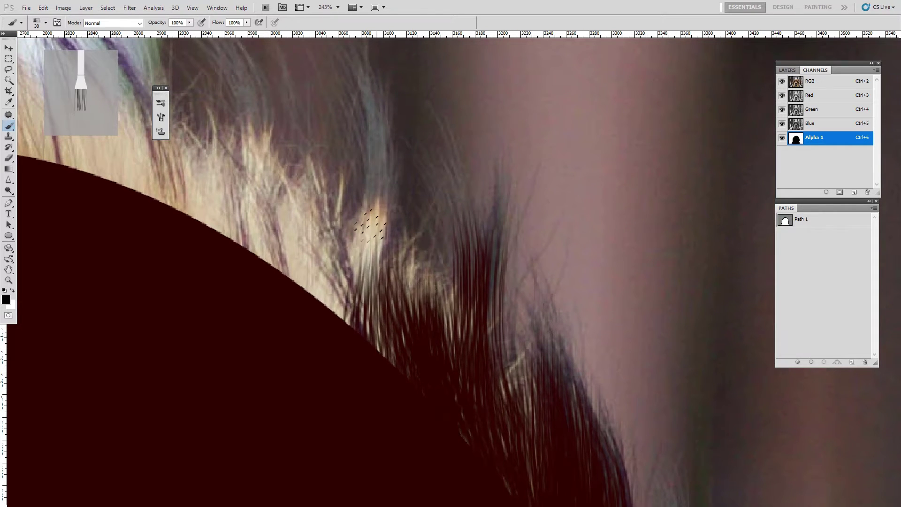
# Paint the tall greyish tuft with long upward strokes and add slanting hairs over the light fur beside it
pyautogui.moveTo(395, 366); pyautogui.dragTo(371, 155)
pyautogui.moveTo(357, 357); pyautogui.dragTo(366, 178)
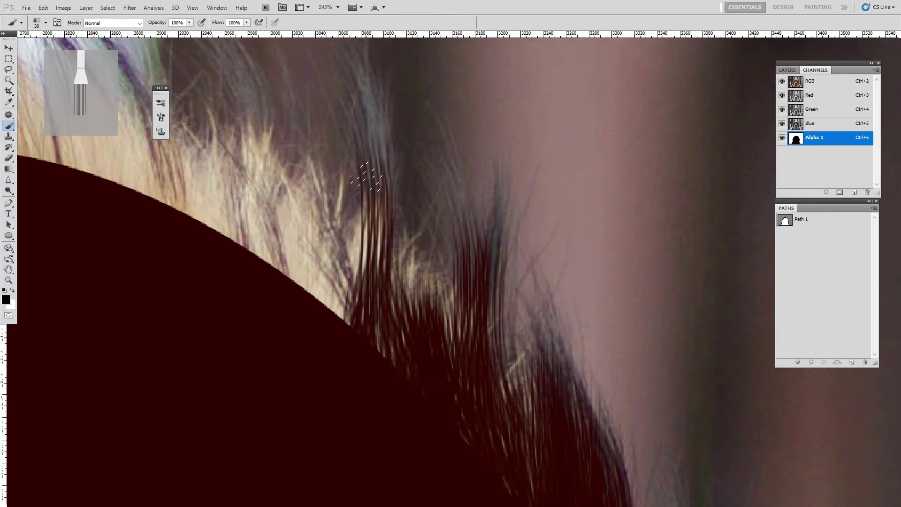
pyautogui.moveTo(372, 331); pyautogui.dragTo(350, 221)
pyautogui.moveTo(352, 324)
pyautogui.mouseDown()
pyautogui.moveTo(304, 205)
pyautogui.moveTo(330, 217)
pyautogui.mouseUp()
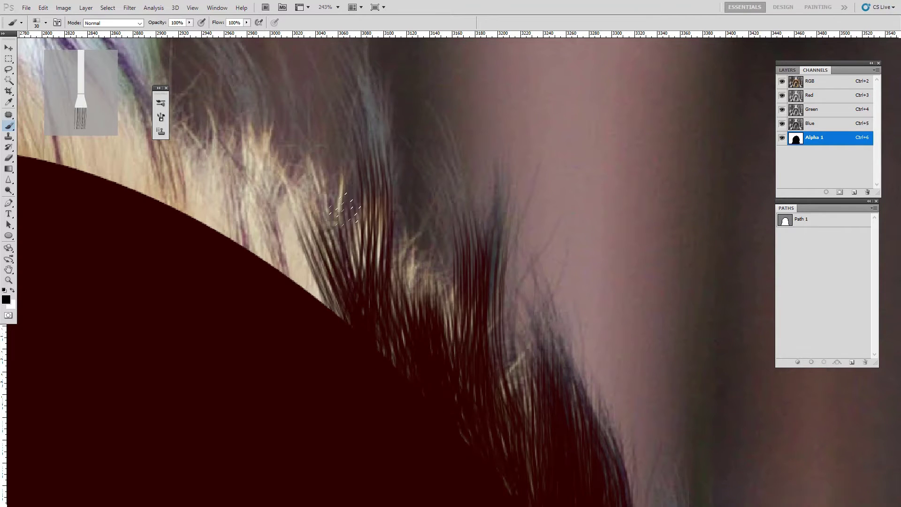
pyautogui.moveTo(360, 293)
pyautogui.mouseDown()
pyautogui.moveTo(348, 226)
pyautogui.moveTo(374, 164)
pyautogui.mouseUp()
pyautogui.press('space')
pyautogui.moveTo(290, 137)
pyautogui.mouseDown()
pyautogui.moveTo(368, 199)
pyautogui.moveTo(373, 216)
pyautogui.mouseUp()
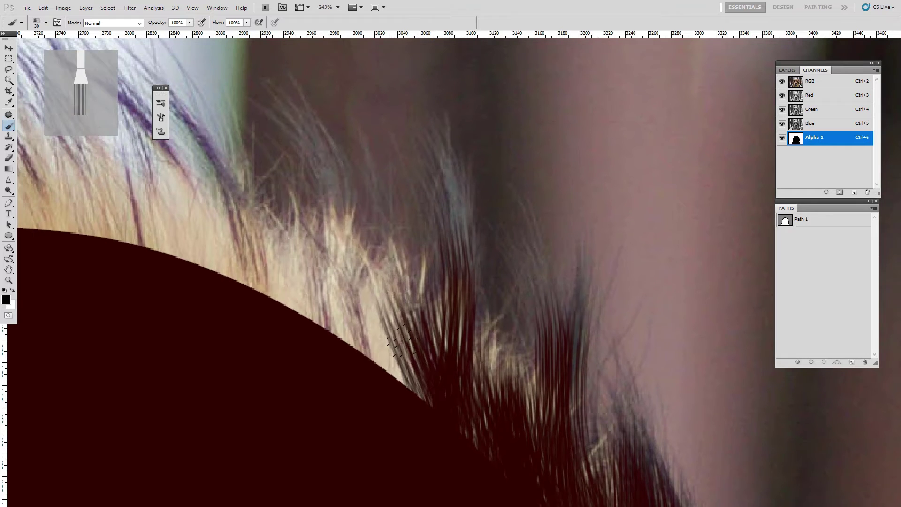
# Paint the next left-leaning tuft with long bristle strokes from the mask edge through the light fur
pyautogui.moveTo(420, 397); pyautogui.dragTo(376, 268)
pyautogui.moveTo(397, 378)
pyautogui.mouseDown()
pyautogui.moveTo(319, 207)
pyautogui.moveTo(327, 242)
pyautogui.mouseUp()
pyautogui.moveTo(368, 324); pyautogui.dragTo(320, 206)
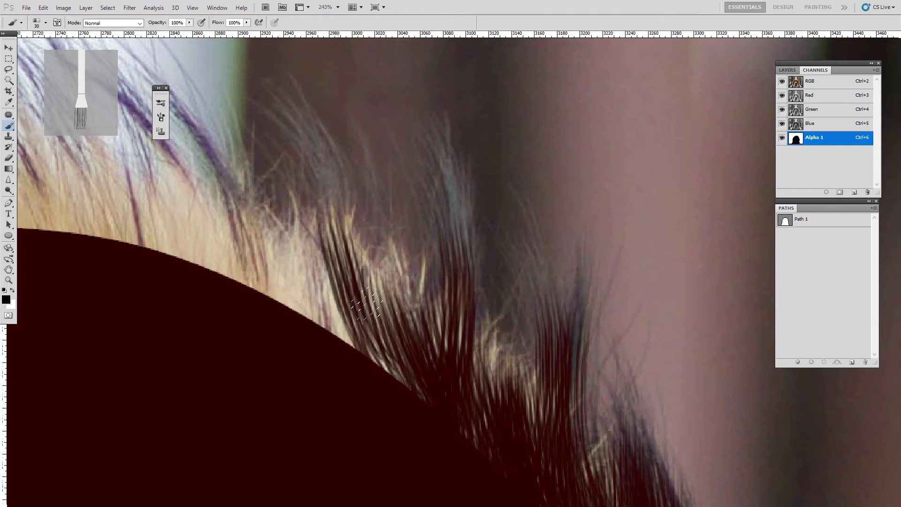
pyautogui.moveTo(390, 373); pyautogui.dragTo(339, 300)
pyautogui.moveTo(366, 351); pyautogui.dragTo(324, 188)
pyautogui.moveTo(399, 379); pyautogui.dragTo(322, 179)
pyautogui.moveTo(423, 397); pyautogui.dragTo(359, 246)
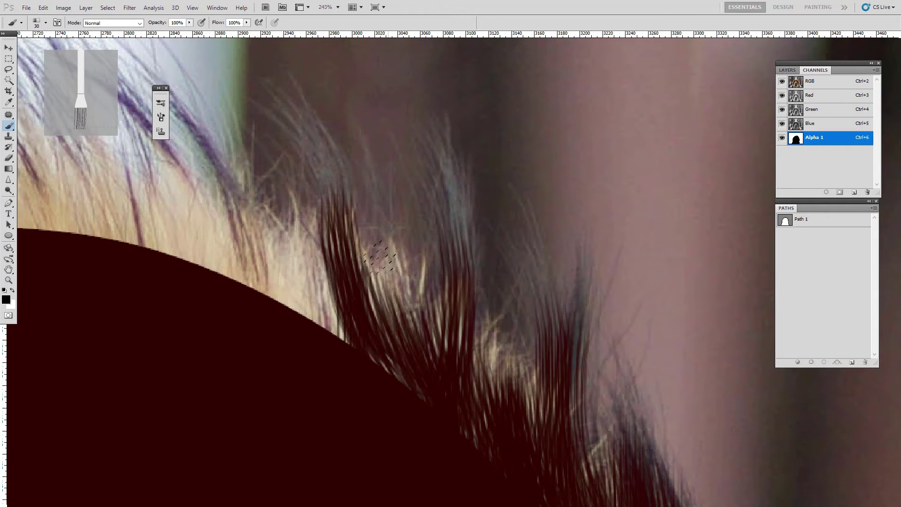
# Fill the light fur between the left-leaning tuft, the tall greyish tuft and the narrow upright tuft with short strokes
pyautogui.moveTo(418, 360); pyautogui.dragTo(395, 293)
pyautogui.moveTo(413, 326); pyautogui.dragTo(383, 251)
pyautogui.moveTo(425, 347)
pyautogui.mouseDown()
pyautogui.moveTo(403, 240)
pyautogui.moveTo(448, 287)
pyautogui.mouseUp()
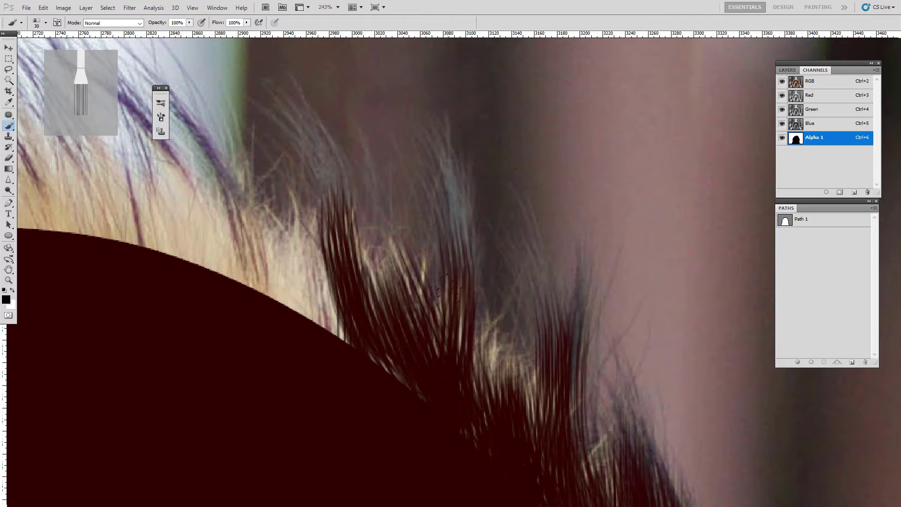
pyautogui.moveTo(463, 241); pyautogui.dragTo(462, 229)
pyautogui.moveTo(499, 401); pyautogui.dragTo(489, 324)
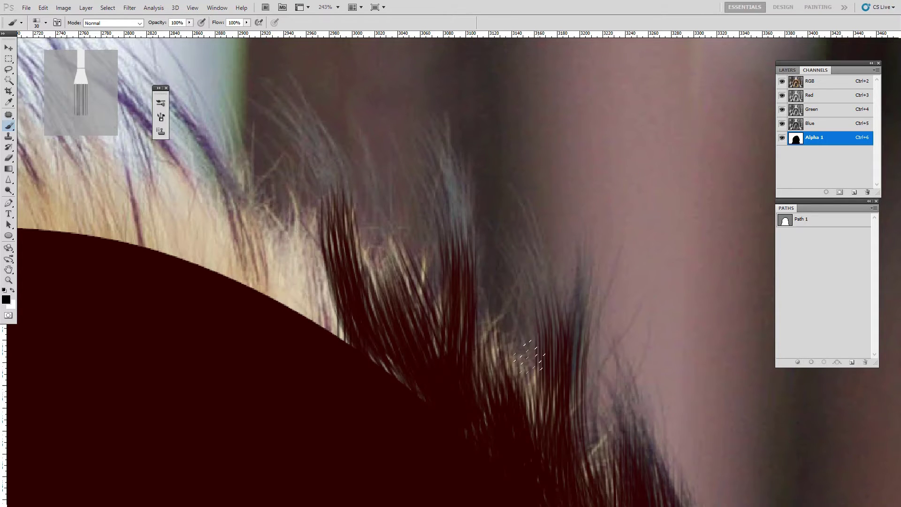
pyautogui.moveTo(539, 431); pyautogui.dragTo(529, 333)
# Paint the slanting dark tuft where the bright background meets the brown one, including the light fur around its roots
pyautogui.moveTo(394, 346)
pyautogui.mouseDown()
pyautogui.moveTo(437, 345)
pyautogui.moveTo(375, 253)
pyautogui.mouseUp()
pyautogui.moveTo(425, 357); pyautogui.dragTo(367, 247)
pyautogui.moveTo(449, 373)
pyautogui.mouseDown()
pyautogui.moveTo(399, 246)
pyautogui.moveTo(408, 254)
pyautogui.moveTo(394, 270)
pyautogui.mouseUp()
pyautogui.moveTo(317, 170)
pyautogui.mouseDown()
pyautogui.moveTo(350, 308)
pyautogui.moveTo(348, 277)
pyautogui.mouseUp()
pyautogui.moveTo(371, 338); pyautogui.dragTo(338, 188)
pyautogui.moveTo(399, 345)
pyautogui.mouseDown()
pyautogui.moveTo(324, 178)
pyautogui.moveTo(356, 235)
pyautogui.mouseUp()
pyautogui.moveTo(335, 362); pyautogui.dragTo(282, 185)
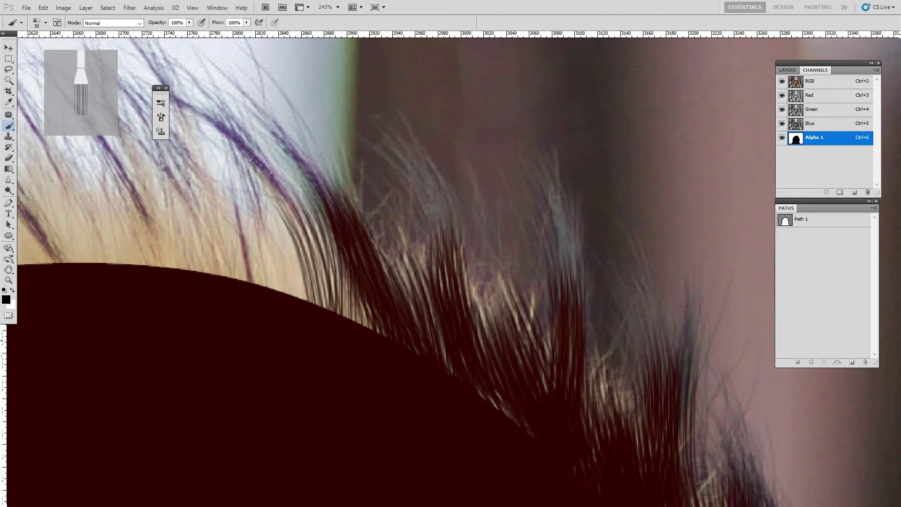
# Paint long curved hairs along the purple tuft against the bright background and over its light roots
pyautogui.moveTo(287, 248); pyautogui.dragTo(239, 148)
pyautogui.moveTo(312, 300); pyautogui.dragTo(270, 225)
pyautogui.moveTo(263, 220); pyautogui.dragTo(338, 233)
pyautogui.moveTo(322, 162)
pyautogui.mouseDown()
pyautogui.moveTo(399, 320)
pyautogui.moveTo(352, 183)
pyautogui.mouseUp()
pyautogui.moveTo(455, 298); pyautogui.dragTo(380, 162)
pyautogui.moveTo(461, 347); pyautogui.dragTo(436, 308)
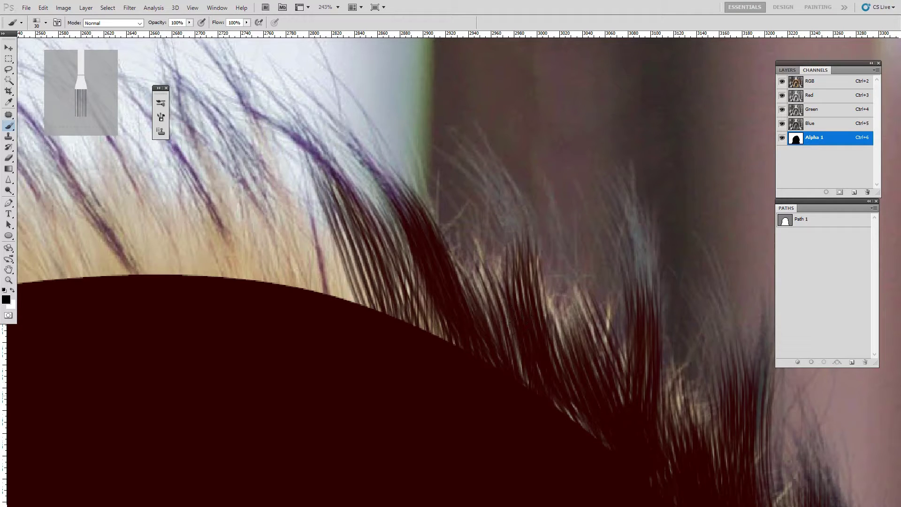
# Fill the light gaps at the roots of the slanting tufts in front of the brown background
pyautogui.moveTo(439, 335)
pyautogui.mouseDown()
pyautogui.moveTo(402, 253)
pyautogui.moveTo(406, 274)
pyautogui.mouseUp()
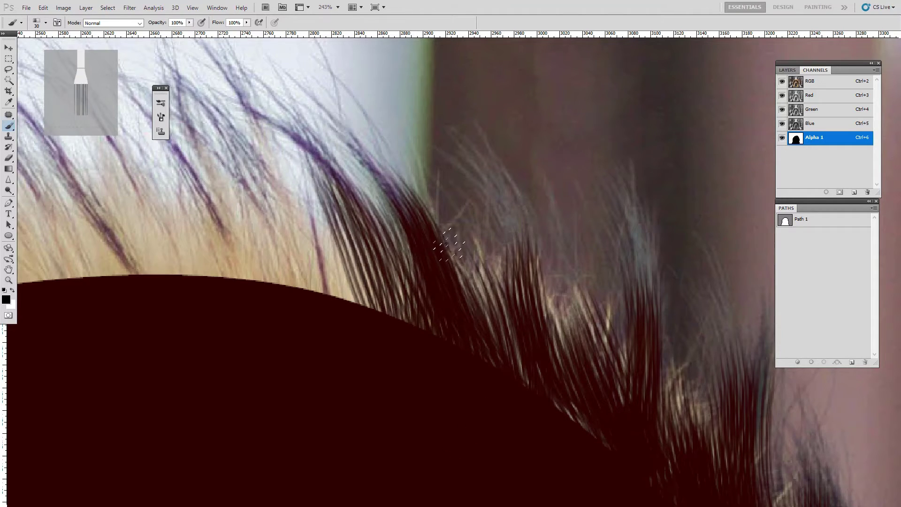
pyautogui.moveTo(509, 366)
pyautogui.mouseDown()
pyautogui.moveTo(460, 249)
pyautogui.moveTo(470, 244)
pyautogui.mouseUp()
pyautogui.moveTo(517, 343); pyautogui.dragTo(493, 254)
pyautogui.moveTo(563, 373); pyautogui.dragTo(528, 237)
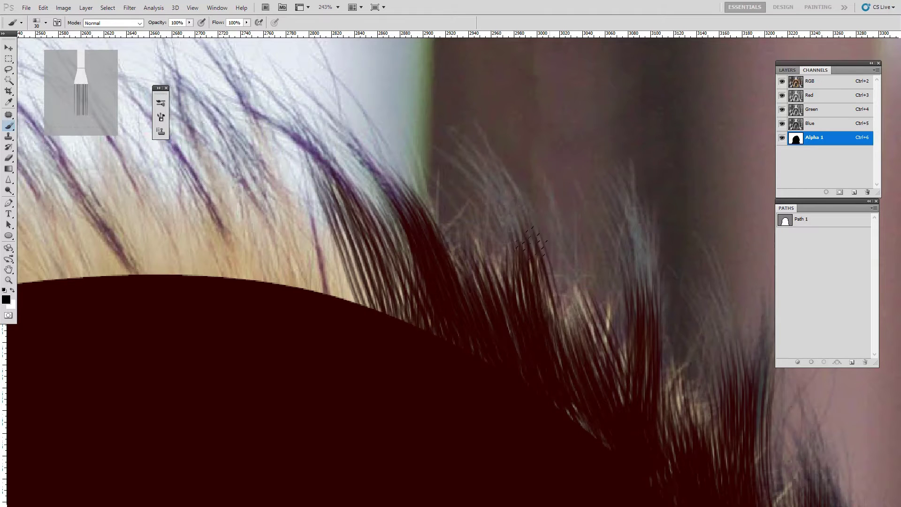
pyautogui.moveTo(594, 377); pyautogui.dragTo(532, 244)
pyautogui.moveTo(587, 432); pyautogui.dragTo(556, 305)
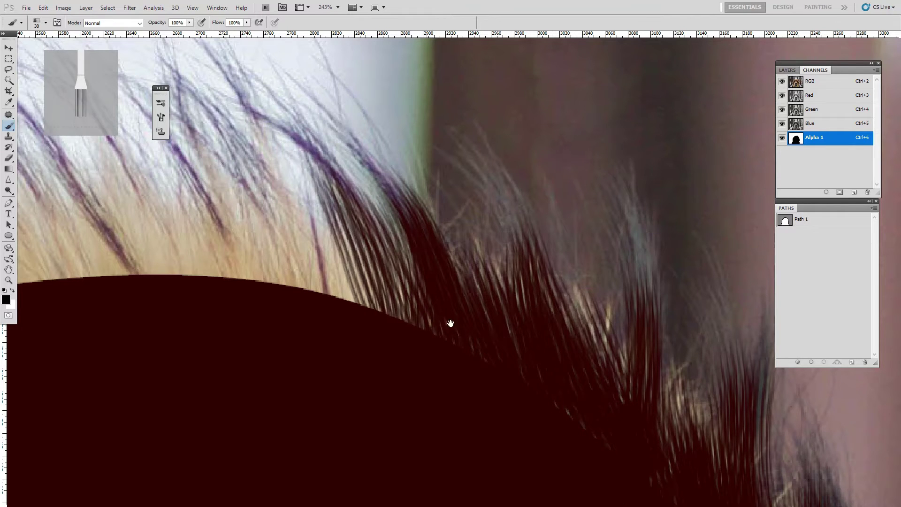
# Paint the next slanting tuft against the white background and fill the fur between it and the purple tuft
pyautogui.moveTo(451, 324); pyautogui.dragTo(580, 429)
pyautogui.moveTo(417, 392); pyautogui.dragTo(366, 237)
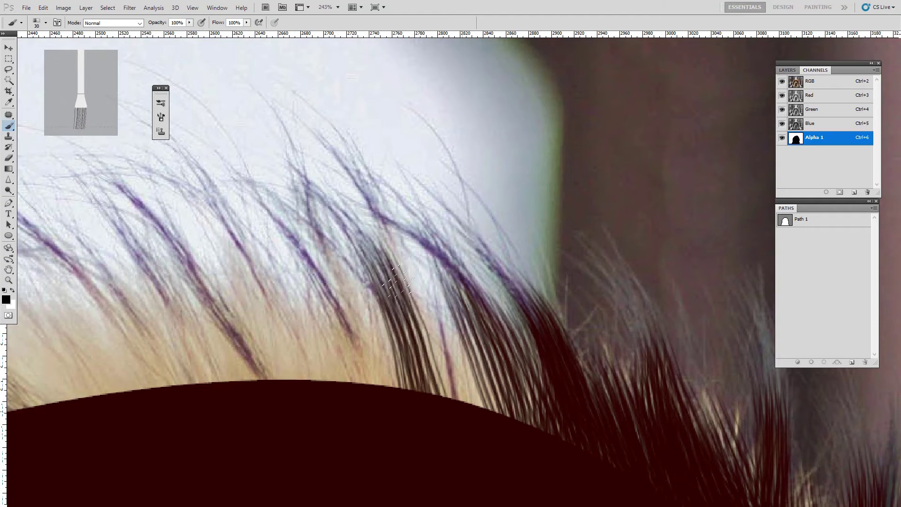
pyautogui.moveTo(450, 399)
pyautogui.mouseDown()
pyautogui.moveTo(364, 235)
pyautogui.moveTo(348, 229)
pyautogui.mouseUp()
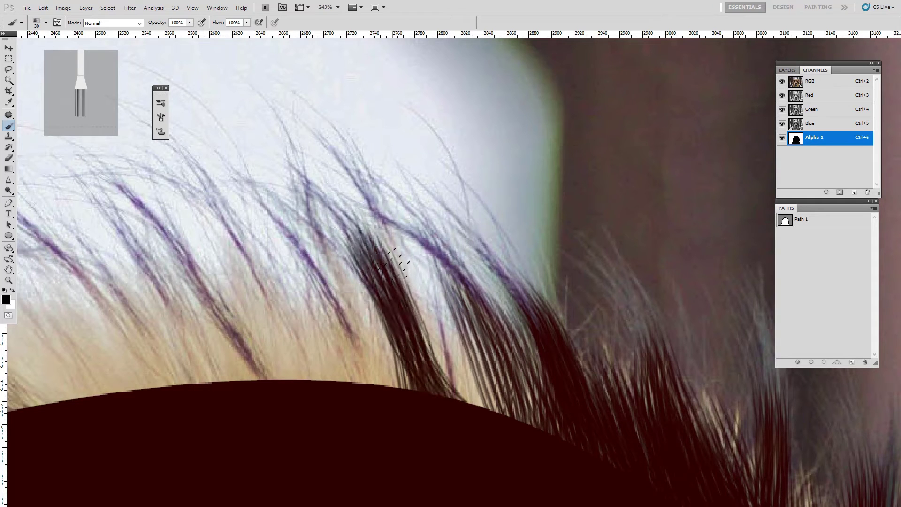
pyautogui.moveTo(484, 404)
pyautogui.mouseDown()
pyautogui.moveTo(400, 259)
pyautogui.moveTo(415, 275)
pyautogui.moveTo(425, 322)
pyautogui.mouseUp()
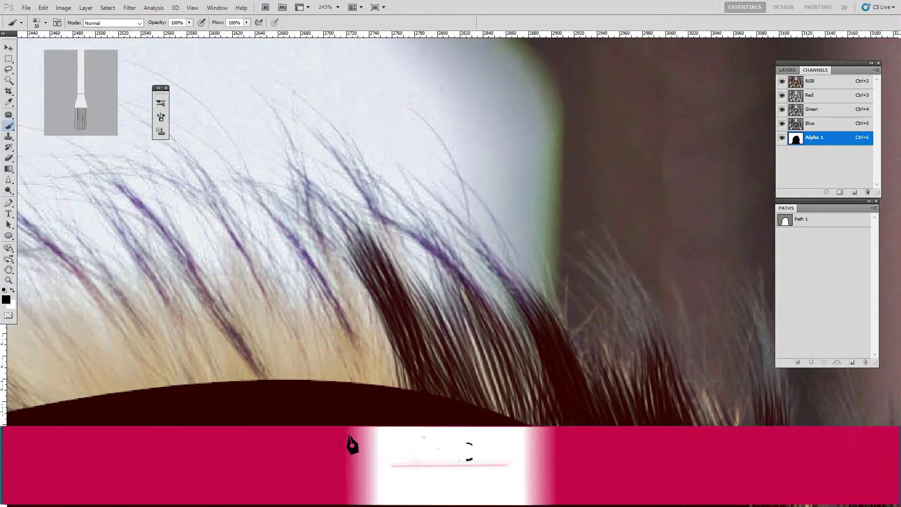
pyautogui.moveTo(393, 242); pyautogui.dragTo(522, 300)
pyautogui.moveTo(491, 383); pyautogui.dragTo(504, 296)
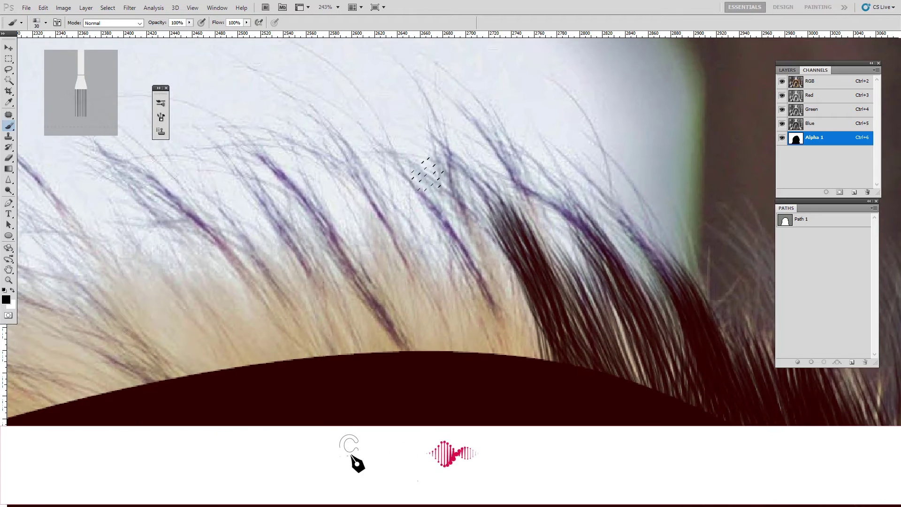
# Paint the next two purple-tinged tufts against the white background and fill the light fur between their roots
pyautogui.moveTo(526, 357); pyautogui.dragTo(424, 176)
pyautogui.moveTo(557, 361); pyautogui.dragTo(478, 205)
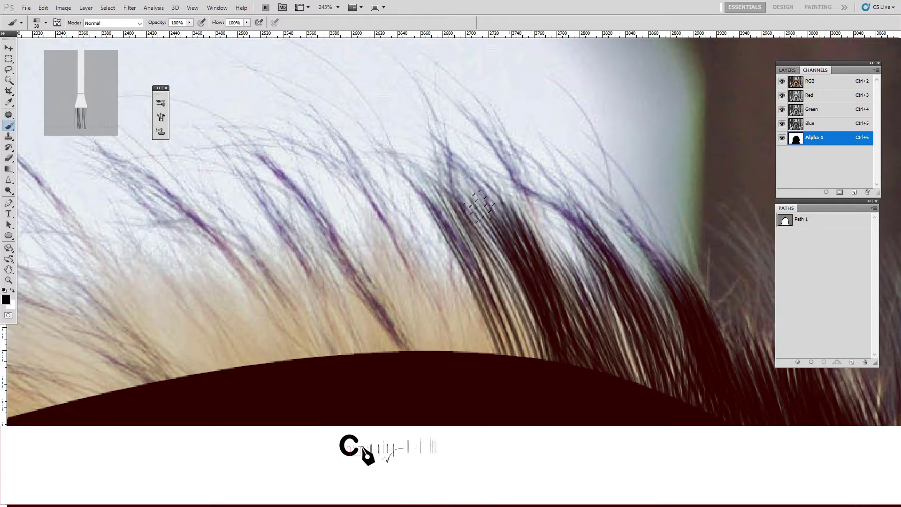
pyautogui.moveTo(454, 176); pyautogui.dragTo(528, 354)
pyautogui.moveTo(362, 176); pyautogui.dragTo(483, 350)
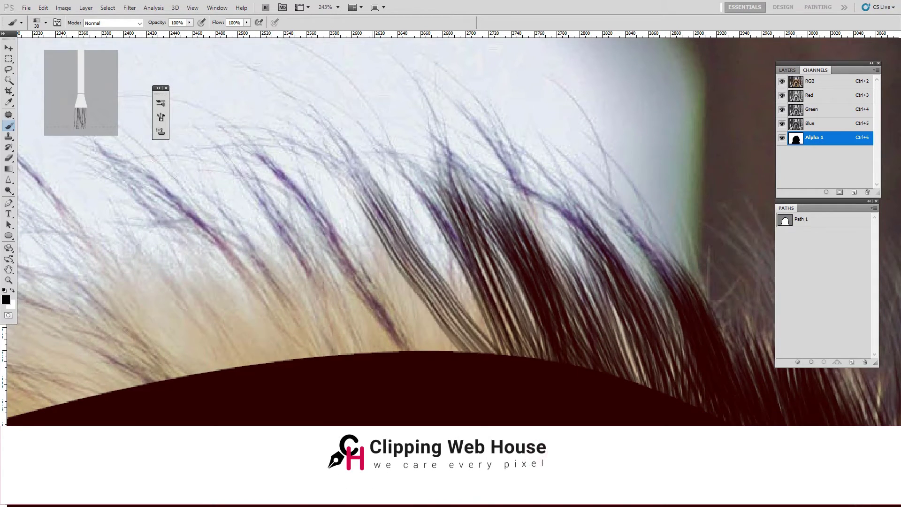
pyautogui.moveTo(365, 200); pyautogui.dragTo(489, 352)
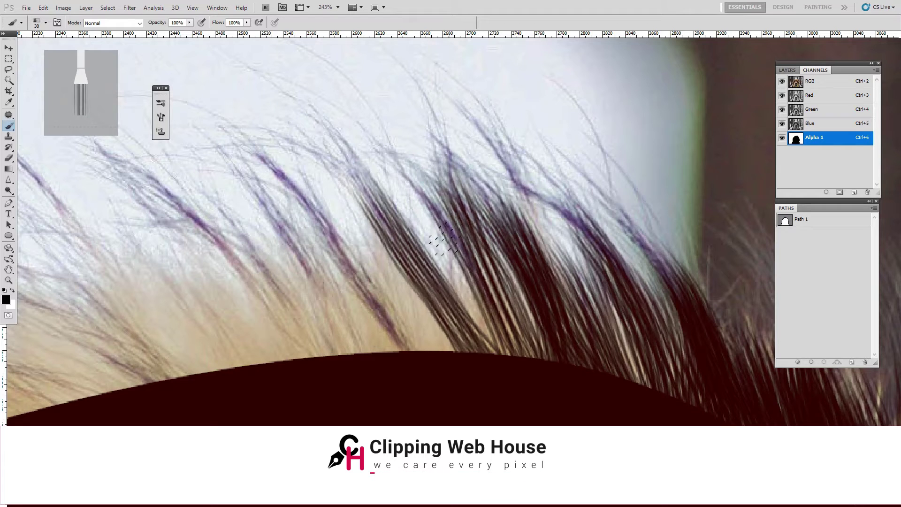
pyautogui.moveTo(444, 240)
pyautogui.mouseDown()
pyautogui.moveTo(507, 354)
pyautogui.moveTo(539, 358)
pyautogui.mouseUp()
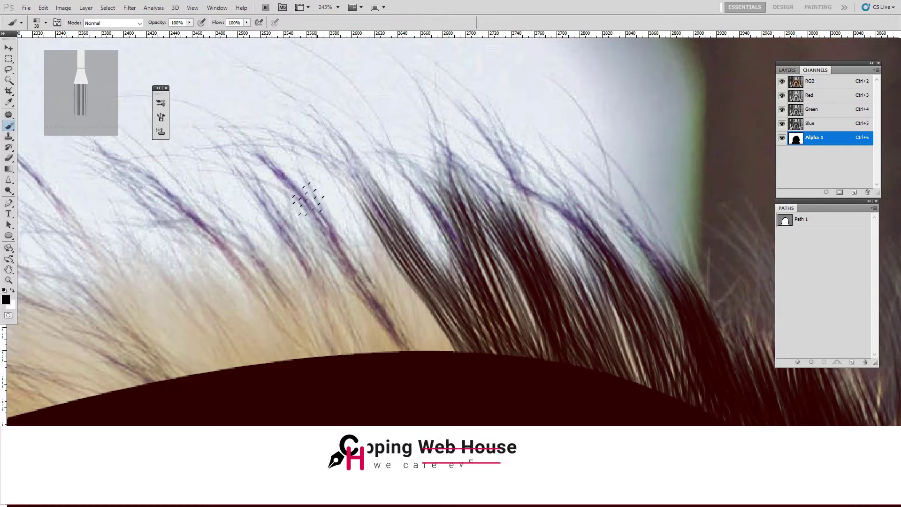
# Paint hairs along the bright purple-tipped tuft near the crown of the hood and cover the light fur at its base
pyautogui.moveTo(302, 195); pyautogui.dragTo(425, 350)
pyautogui.moveTo(366, 260); pyautogui.dragTo(434, 348)
pyautogui.moveTo(408, 268); pyautogui.dragTo(449, 350)
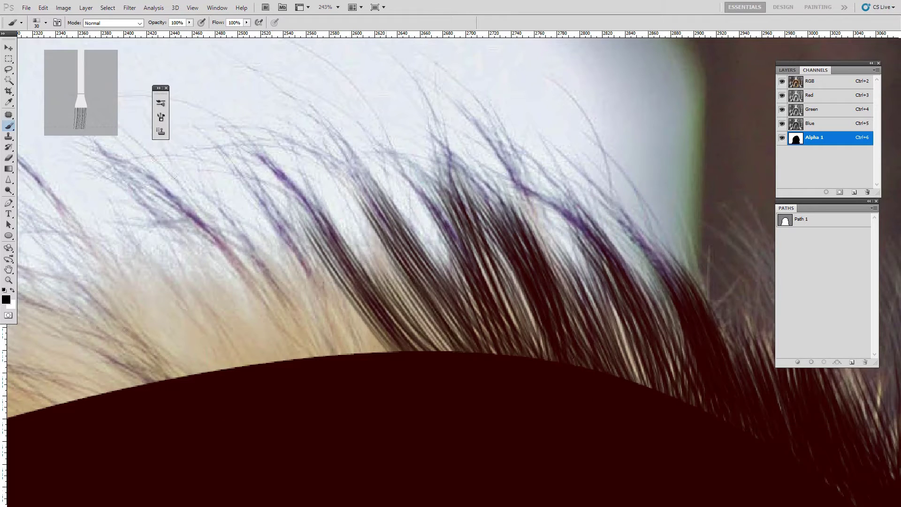
pyautogui.moveTo(373, 261); pyautogui.dragTo(456, 349)
# Paint the long slanting tuft to the left of the purple-tipped one and fill the fur between their roots
pyautogui.moveTo(444, 284); pyautogui.dragTo(460, 193)
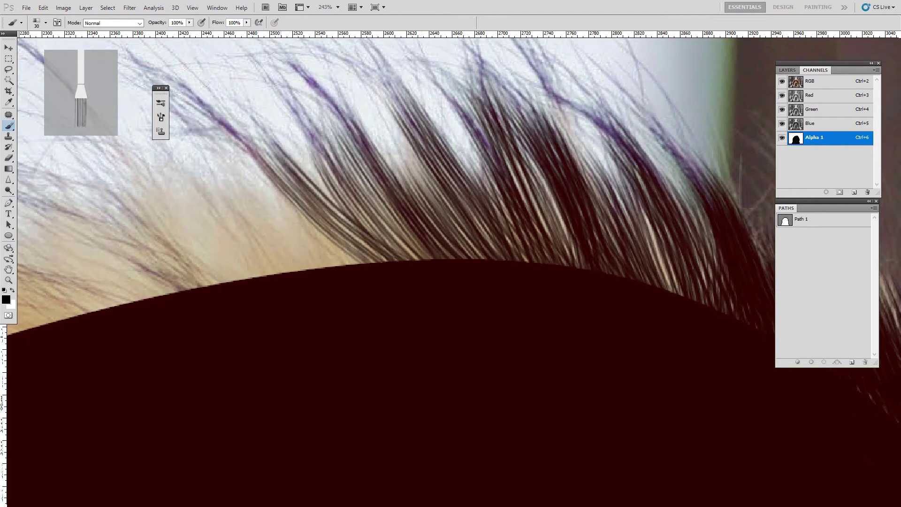
pyautogui.moveTo(263, 141); pyautogui.dragTo(374, 263)
pyautogui.moveTo(221, 104); pyautogui.dragTo(359, 262)
pyautogui.moveTo(333, 167); pyautogui.dragTo(390, 254)
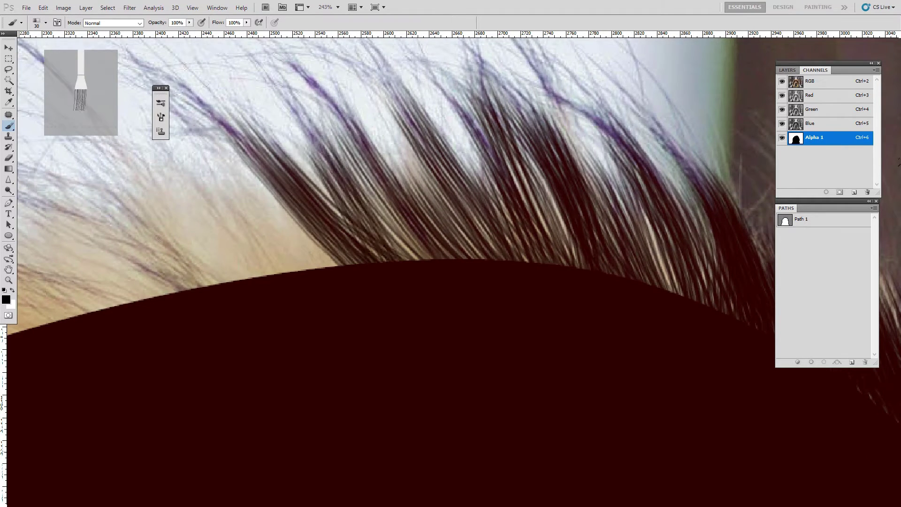
# Fill the remaining light gaps between the roots of the painted tufts, from the brown background back along the crown
pyautogui.moveTo(276, 282); pyautogui.dragTo(547, 315)
pyautogui.hotkey('ctrl', '+')
pyautogui.moveTo(394, 211); pyautogui.dragTo(463, 315)
pyautogui.moveTo(374, 193); pyautogui.dragTo(448, 310)
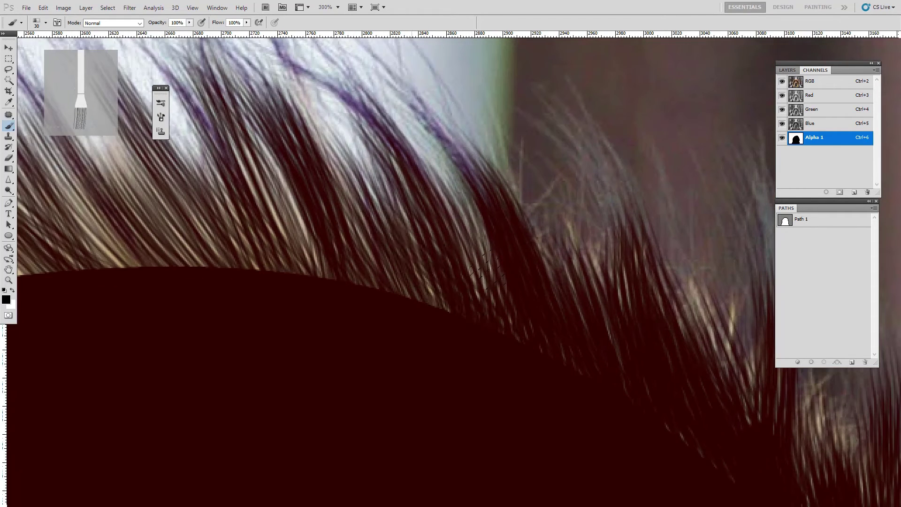
pyautogui.moveTo(434, 174); pyautogui.dragTo(500, 303)
pyautogui.moveTo(364, 374); pyautogui.dragTo(407, 420)
pyautogui.moveTo(152, 146); pyautogui.dragTo(233, 235)
pyautogui.moveTo(84, 176); pyautogui.dragTo(167, 289)
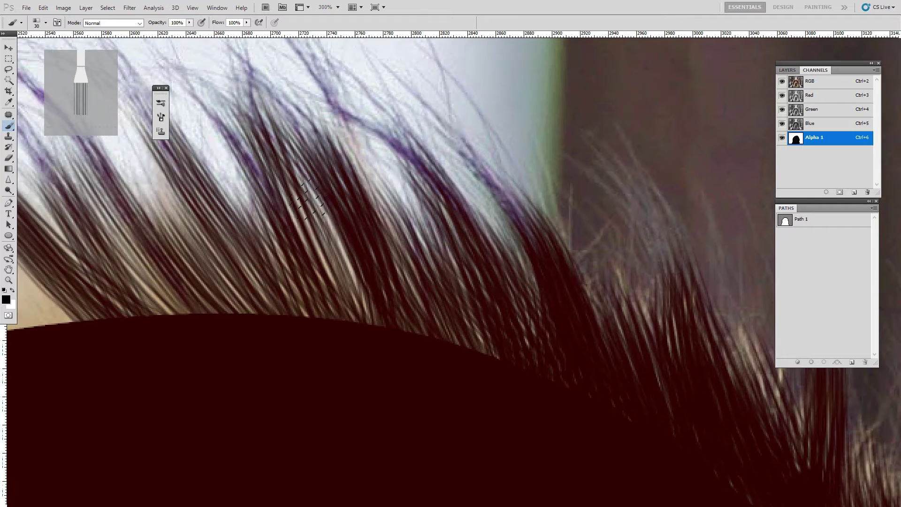
pyautogui.moveTo(310, 195); pyautogui.dragTo(376, 315)
pyautogui.moveTo(499, 422); pyautogui.dragTo(511, 435)
pyautogui.moveTo(330, 342); pyautogui.dragTo(406, 472)
# Check the painted fur edge as a whole and return to the standard screen mode
pyautogui.scroll(-5, 390, 290)
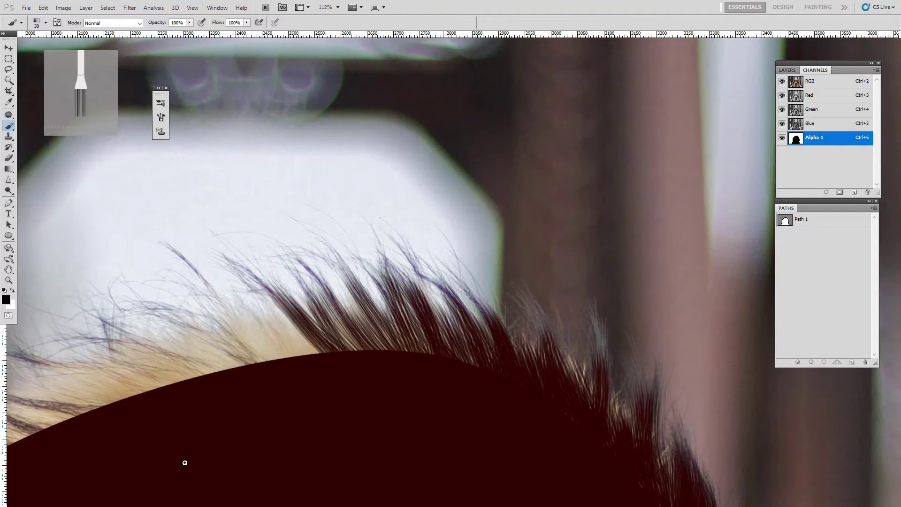
pyautogui.scroll(3, 363, 330)
pyautogui.scroll(-3, 551, 368)
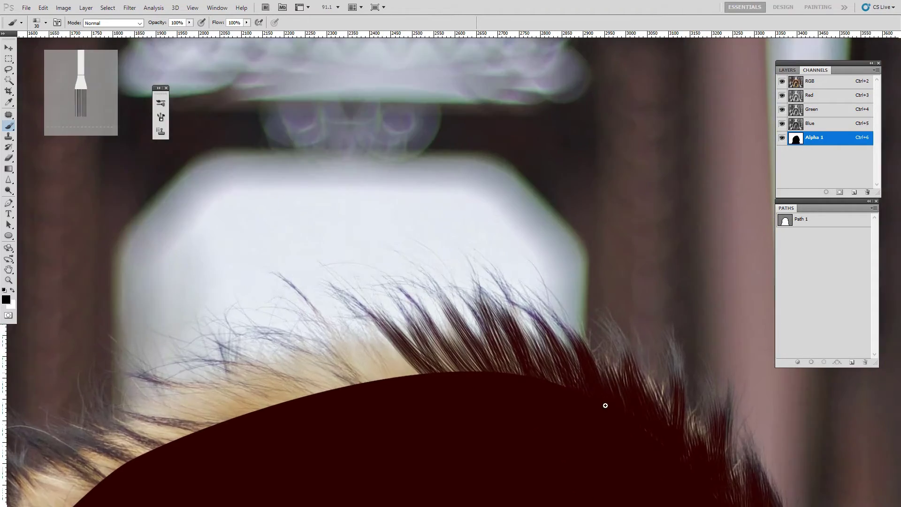
pyautogui.scroll(2, 603, 404)
pyautogui.moveTo(545, 321); pyautogui.dragTo(519, 291)
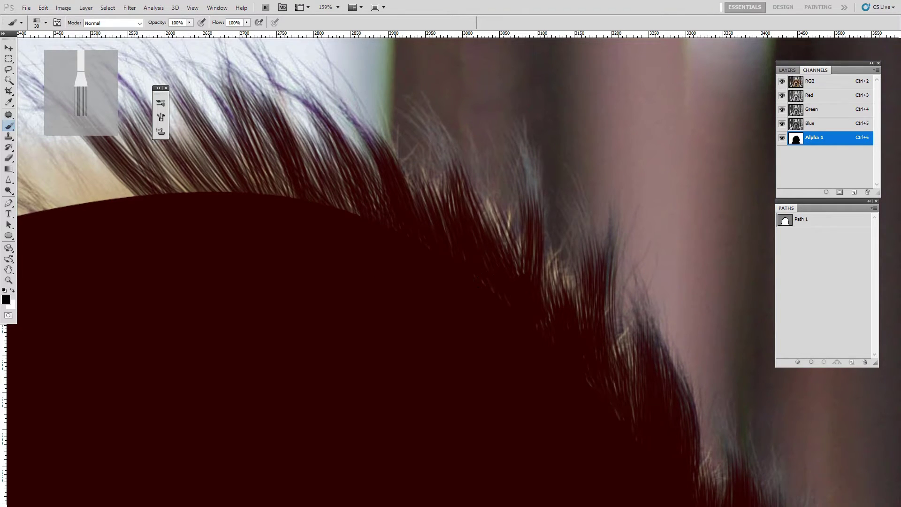
pyautogui.press('f')
pyautogui.press('f')
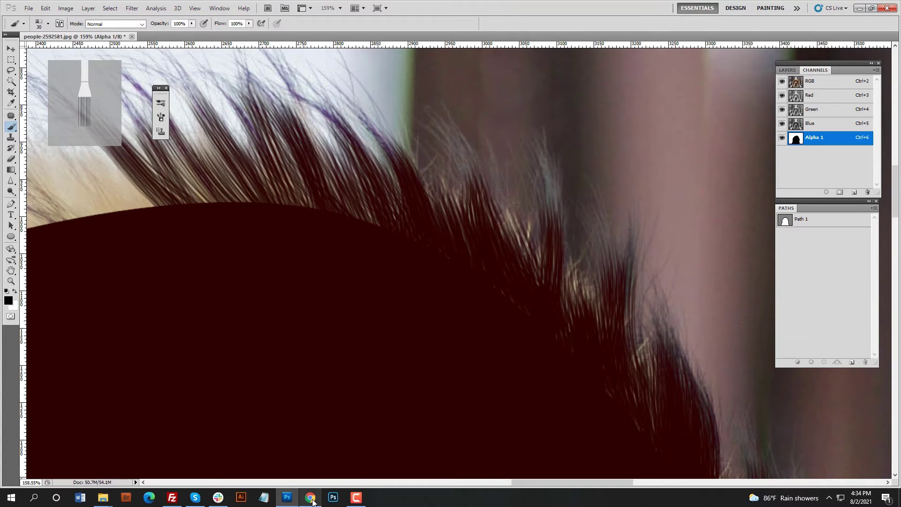
# Extend the painted hairs of the tufts in front of the brown background outward to their tips
pyautogui.scroll(2, 571, 296)
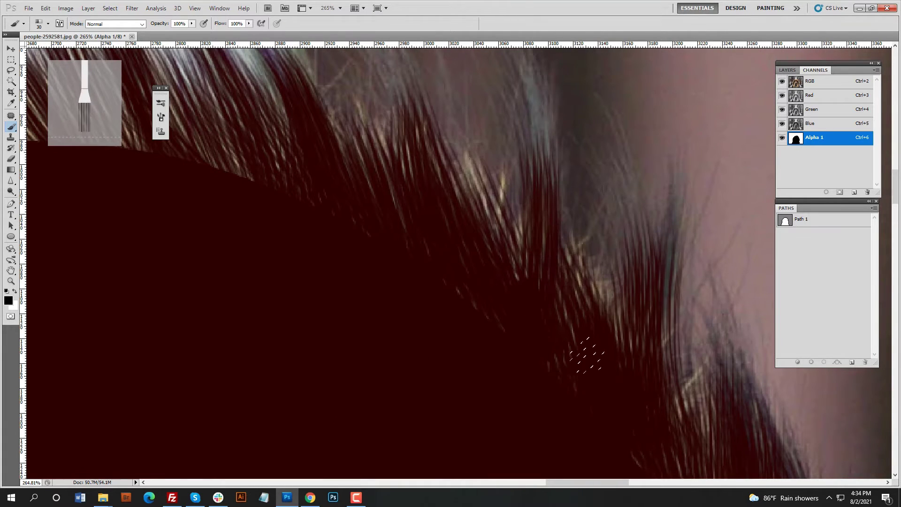
pyautogui.scroll(2, 587, 356)
pyautogui.hscroll(-1, 586, 356)
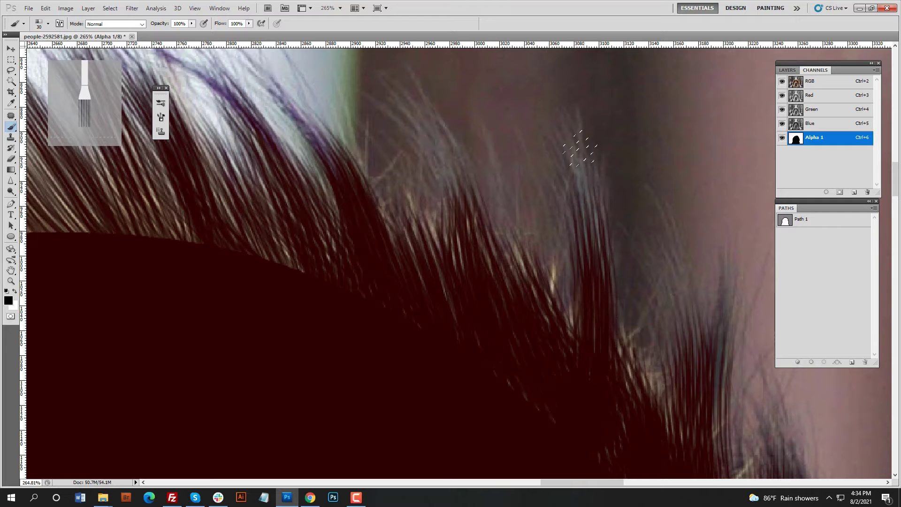
pyautogui.scroll(-1, 554, 227)
pyautogui.hscroll(2, 553, 227)
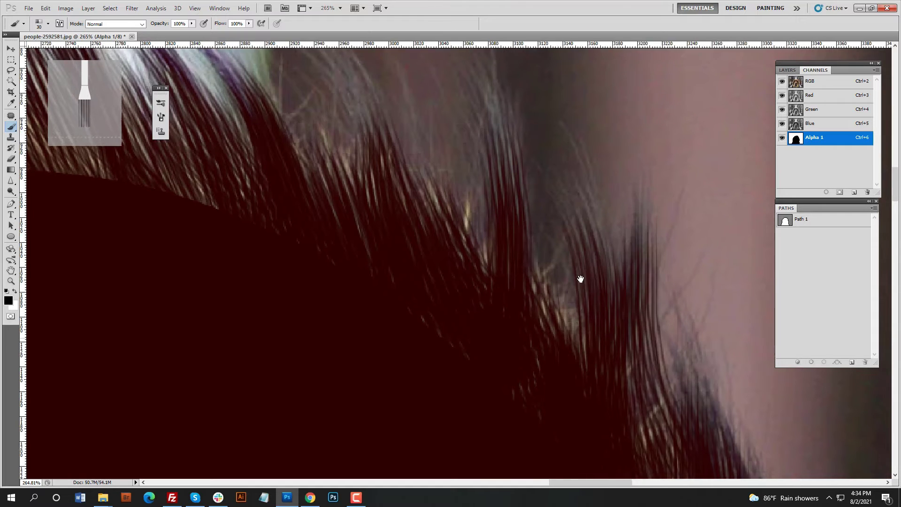
pyautogui.scroll(-2, 579, 277)
pyautogui.scroll(-3, 352, 226)
pyautogui.scroll(5, 490, 207)
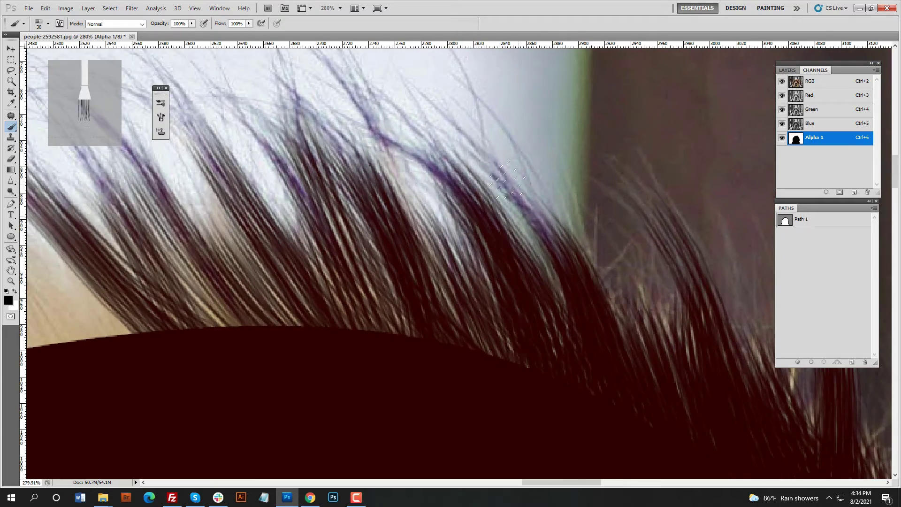
# Thicken the purple-tipped tuft and the long slanting tuft at the crown with additional hairs running into the mask
pyautogui.scroll(-2, 300, 200)
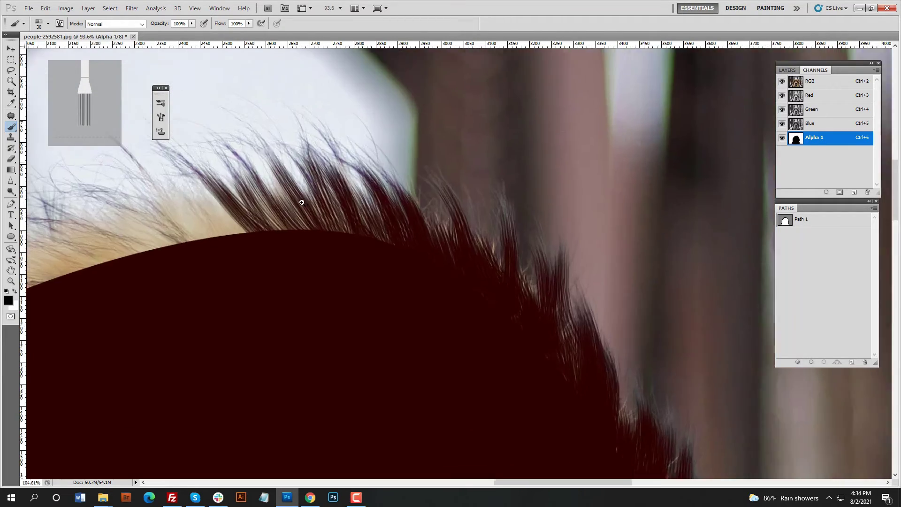
pyautogui.scroll(4, 404, 266)
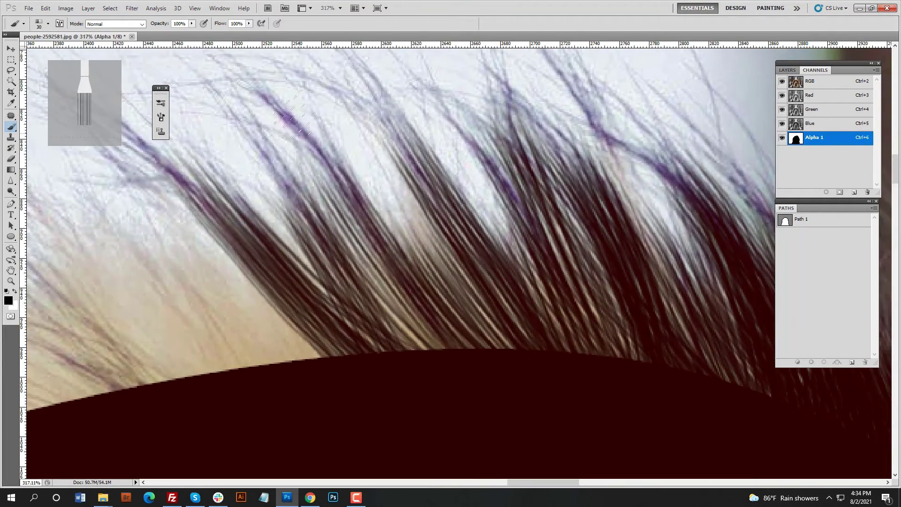
pyautogui.moveTo(294, 117); pyautogui.dragTo(437, 338)
pyautogui.moveTo(396, 269); pyautogui.dragTo(486, 278)
pyautogui.moveTo(254, 157); pyautogui.dragTo(500, 350)
pyautogui.moveTo(436, 310); pyautogui.dragTo(483, 306)
# Paint curved hairs over the light fur to the left of the long slanting tuft
pyautogui.moveTo(292, 204); pyautogui.dragTo(517, 349)
pyautogui.moveTo(252, 228); pyautogui.dragTo(463, 369)
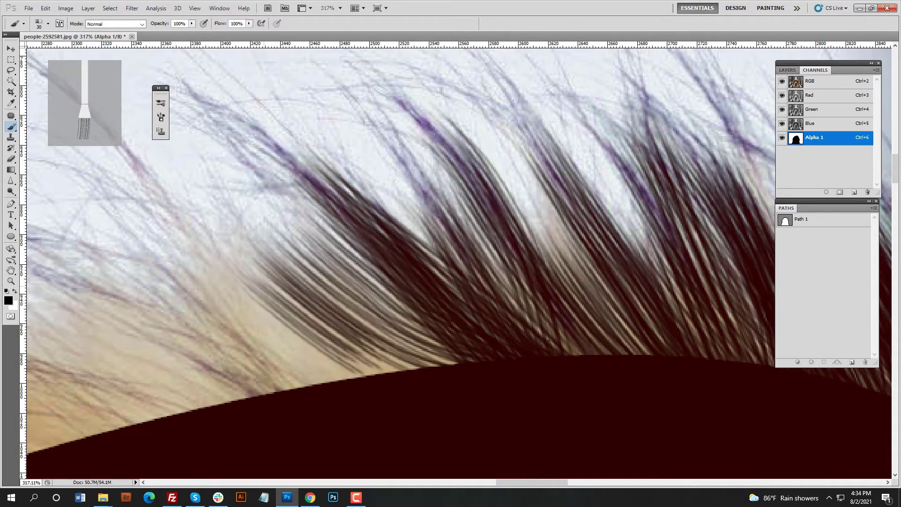
pyautogui.moveTo(295, 270); pyautogui.dragTo(453, 366)
# Paint the fur beneath the lone long purple strand and fill the space between it and the dark slanting tuft
pyautogui.hscroll(-3, 245, 221)
pyautogui.moveTo(336, 214)
pyautogui.mouseDown()
pyautogui.moveTo(521, 368)
pyautogui.moveTo(542, 371)
pyautogui.mouseUp()
pyautogui.moveTo(350, 230); pyautogui.dragTo(540, 369)
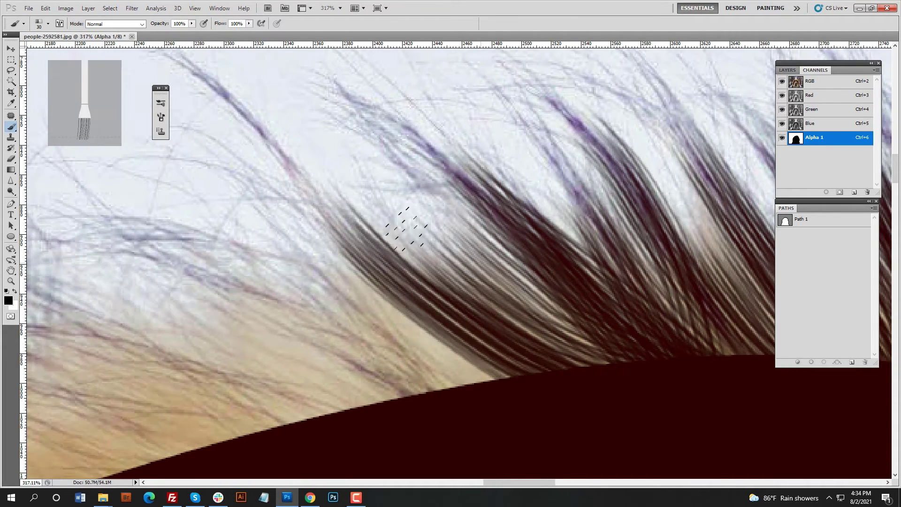
pyautogui.moveTo(409, 228); pyautogui.dragTo(561, 359)
pyautogui.moveTo(481, 270); pyautogui.dragTo(598, 355)
pyautogui.moveTo(502, 275); pyautogui.dragTo(585, 354)
# Paint the long flat tuft leaning left against the white background, with hairs curving down into the mask
pyautogui.scroll(-3, 472, 299)
pyautogui.scroll(3, 428, 287)
pyautogui.moveTo(389, 276); pyautogui.dragTo(575, 409)
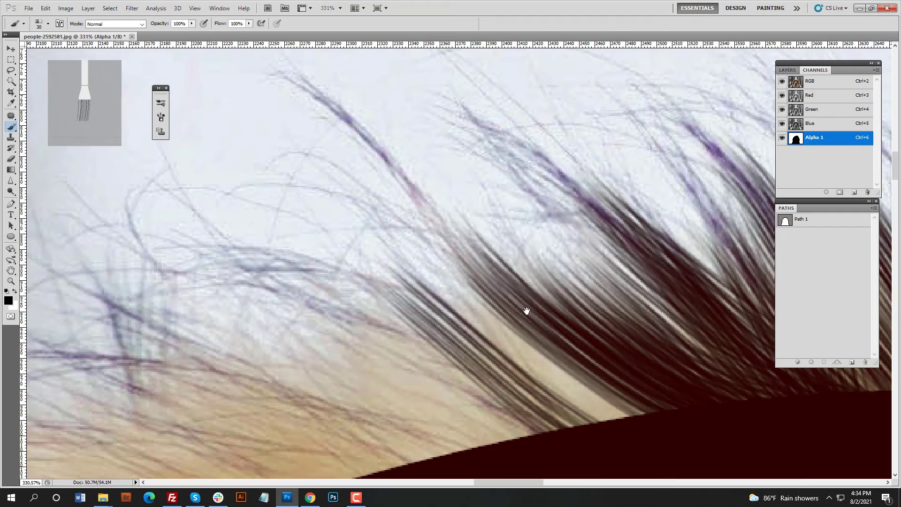
pyautogui.moveTo(527, 310); pyautogui.dragTo(537, 213)
pyautogui.moveTo(307, 183); pyautogui.dragTo(557, 309)
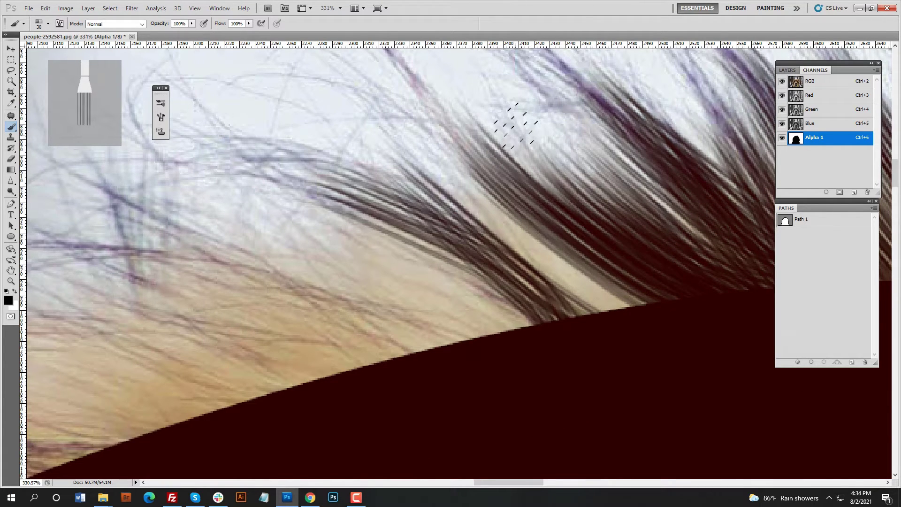
pyautogui.moveTo(297, 157); pyautogui.dragTo(566, 324)
pyautogui.moveTo(273, 140); pyautogui.dragTo(554, 328)
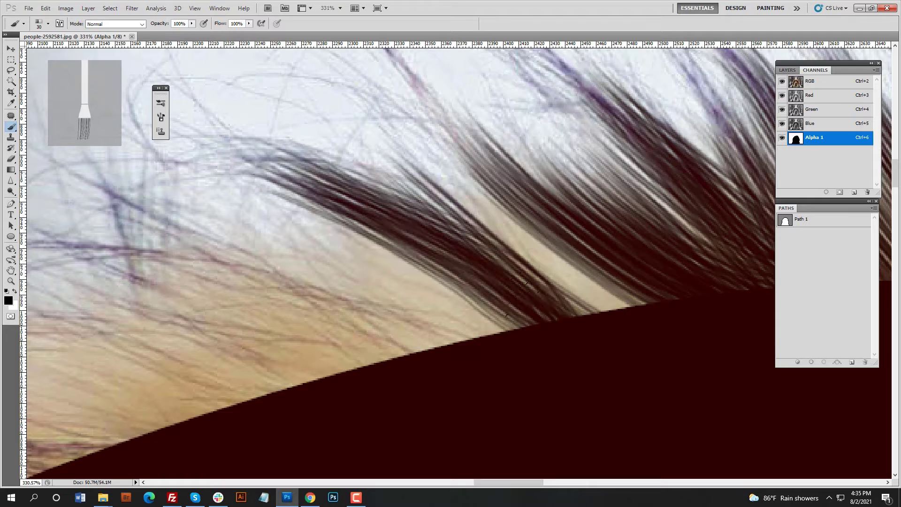
# Fill the light gap between the left-leaning tuft and the purple strand's fur, and thicken the neighbouring roots
pyautogui.moveTo(429, 160); pyautogui.dragTo(625, 316)
pyautogui.moveTo(506, 305); pyautogui.dragTo(464, 431)
pyautogui.moveTo(349, 225); pyautogui.dragTo(596, 416)
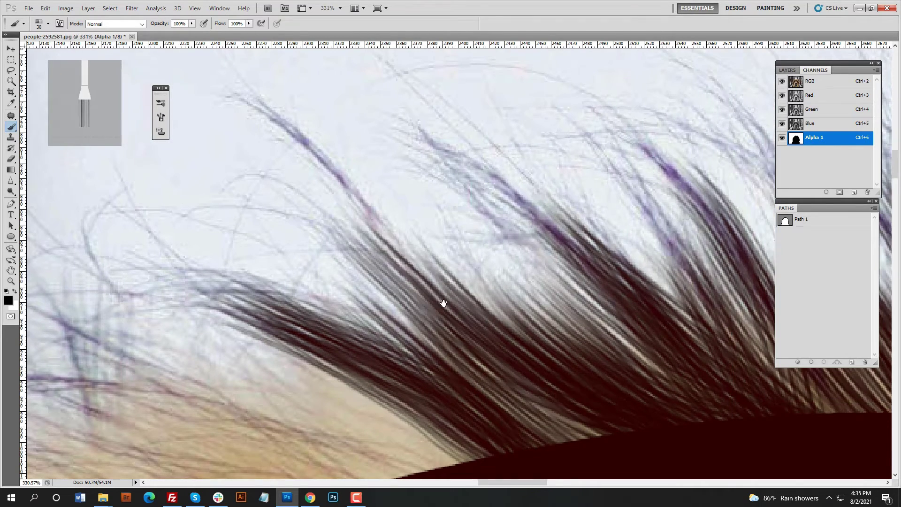
pyautogui.scroll(-2, 431, 307)
pyautogui.moveTo(448, 320); pyautogui.dragTo(398, 283)
pyautogui.scroll(2, 409, 224)
pyautogui.moveTo(411, 226); pyautogui.dragTo(542, 376)
pyautogui.moveTo(473, 205); pyautogui.dragTo(676, 381)
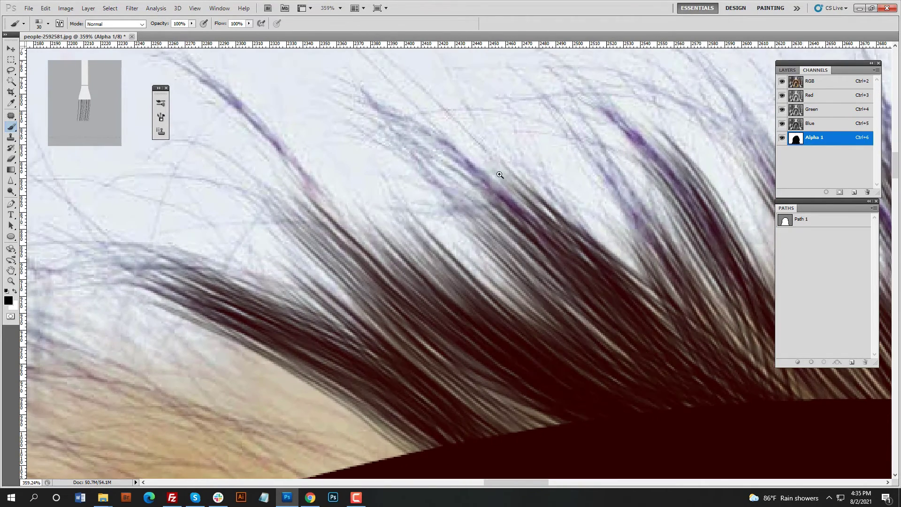
# Paint the low-lying fur below the left-leaning tuft with long, nearly horizontal hairs reaching the mask edge
pyautogui.scroll(-3, 439, 249)
pyautogui.scroll(2, 425, 307)
pyautogui.moveTo(359, 257); pyautogui.dragTo(483, 316)
pyautogui.moveTo(301, 267); pyautogui.dragTo(441, 324)
pyautogui.moveTo(336, 283)
pyautogui.mouseDown()
pyautogui.moveTo(439, 324)
pyautogui.moveTo(470, 319)
pyautogui.mouseUp()
pyautogui.moveTo(340, 258); pyautogui.dragTo(491, 306)
pyautogui.moveTo(377, 334); pyautogui.dragTo(457, 319)
pyautogui.moveTo(305, 258); pyautogui.dragTo(526, 315)
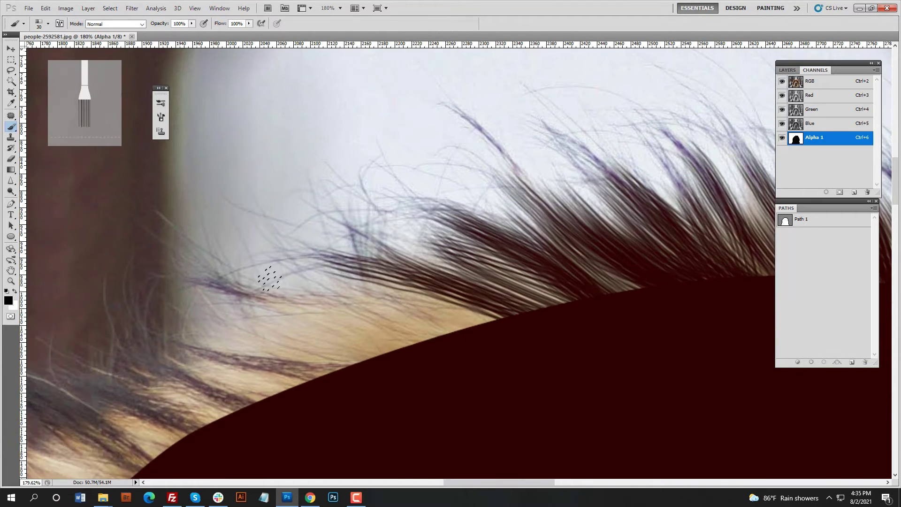
# Paint the long flat purple tuft near the left end of the bright background, including the light fur beneath it
pyautogui.moveTo(316, 286); pyautogui.dragTo(531, 317)
pyautogui.moveTo(233, 290); pyautogui.dragTo(481, 329)
pyautogui.moveTo(276, 298); pyautogui.dragTo(474, 331)
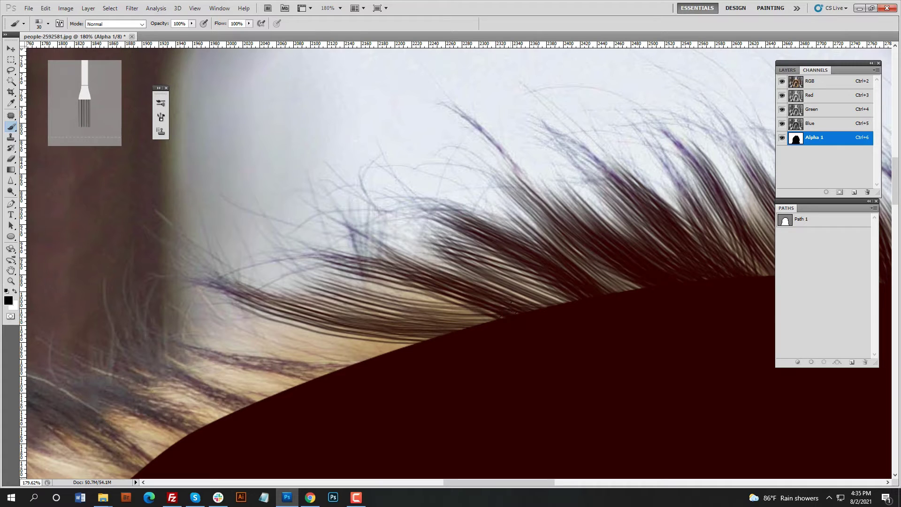
pyautogui.moveTo(217, 277); pyautogui.dragTo(486, 324)
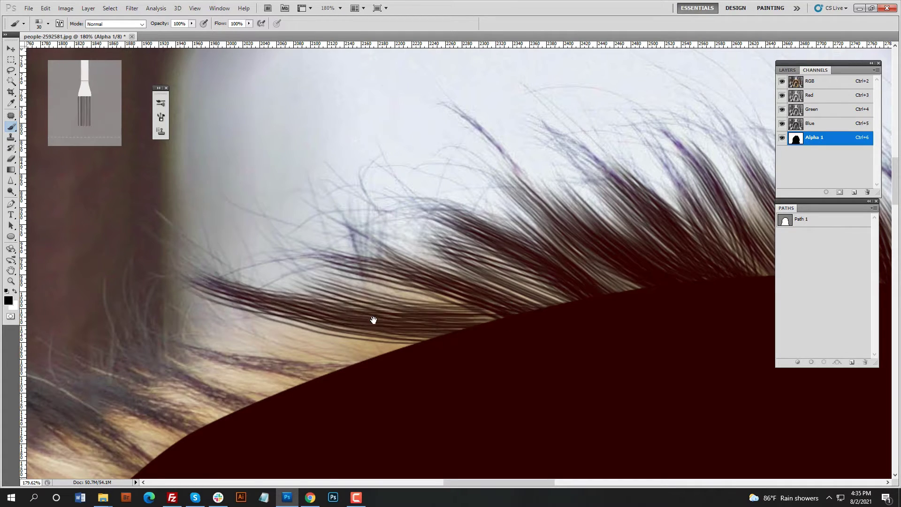
# Paint the dark streaks and light fur where the bright background meets the brown one on the hood's left side
pyautogui.moveTo(372, 318); pyautogui.dragTo(446, 264)
pyautogui.moveTo(302, 272)
pyautogui.mouseDown()
pyautogui.moveTo(535, 301)
pyautogui.moveTo(451, 328)
pyautogui.mouseUp()
pyautogui.moveTo(237, 300)
pyautogui.mouseDown()
pyautogui.moveTo(486, 325)
pyautogui.moveTo(405, 347)
pyautogui.mouseUp()
pyautogui.moveTo(195, 311); pyautogui.dragTo(358, 362)
pyautogui.moveTo(174, 300); pyautogui.dragTo(269, 248)
pyautogui.moveTo(253, 282)
pyautogui.mouseDown()
pyautogui.moveTo(404, 324)
pyautogui.moveTo(479, 295)
pyautogui.moveTo(331, 248)
pyautogui.moveTo(493, 288)
pyautogui.mouseUp()
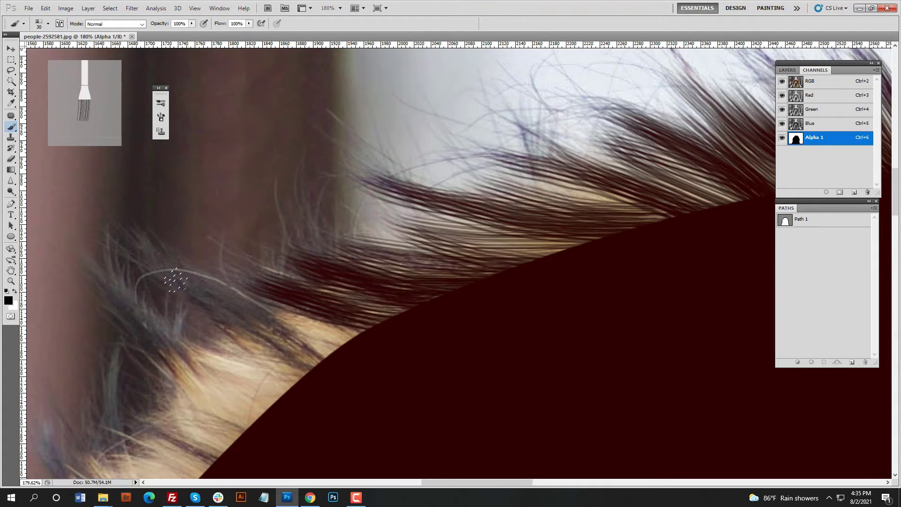
# Paint the dark slanting tuft beneath the curved white hair and fill the gaps towards the neighbouring streaks
pyautogui.moveTo(177, 268)
pyautogui.mouseDown()
pyautogui.moveTo(361, 347)
pyautogui.moveTo(338, 364)
pyautogui.moveTo(352, 353)
pyautogui.mouseUp()
pyautogui.moveTo(221, 283); pyautogui.dragTo(385, 332)
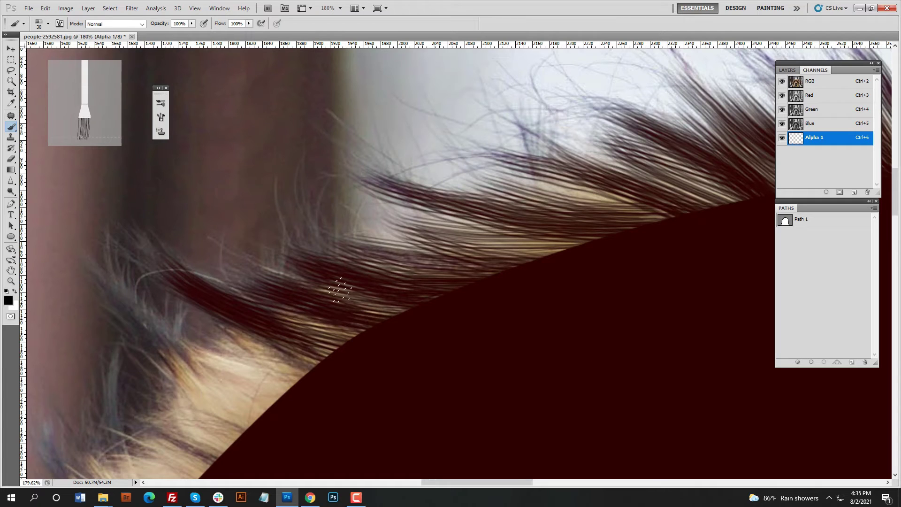
pyautogui.moveTo(624, 331); pyautogui.dragTo(230, 286)
pyautogui.moveTo(415, 308)
pyautogui.mouseDown()
pyautogui.moveTo(310, 289)
pyautogui.moveTo(348, 300)
pyautogui.mouseUp()
pyautogui.press('space')
pyautogui.moveTo(319, 319); pyautogui.dragTo(401, 317)
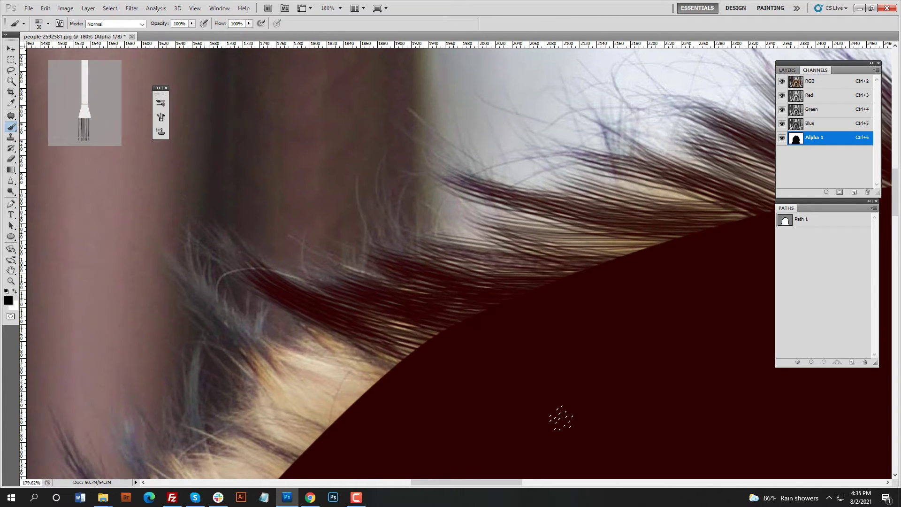
# Paint the grey tuft below the curved white hair and fill the blond fur between it and the tuft above
pyautogui.moveTo(561, 418); pyautogui.dragTo(202, 286)
pyautogui.moveTo(352, 381); pyautogui.dragTo(230, 319)
pyautogui.moveTo(366, 401)
pyautogui.mouseDown()
pyautogui.moveTo(228, 322)
pyautogui.moveTo(242, 347)
pyautogui.mouseUp()
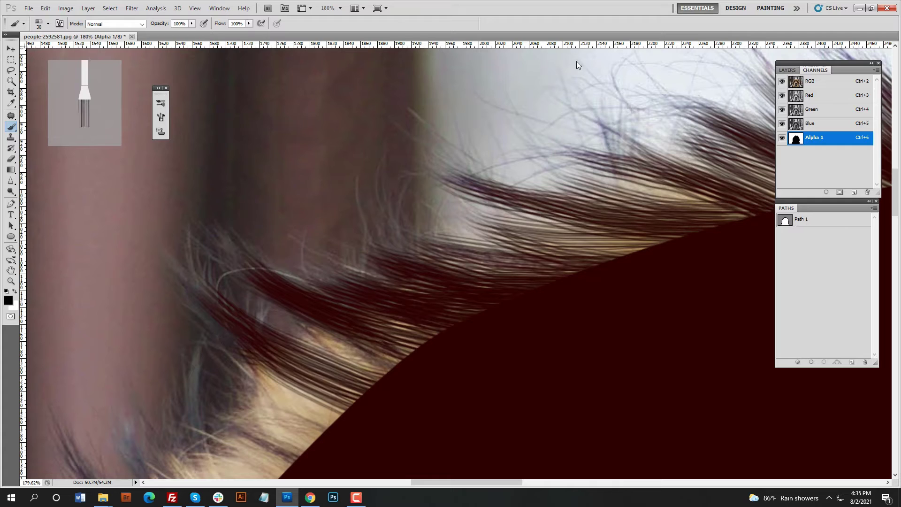
pyautogui.moveTo(423, 366); pyautogui.dragTo(283, 306)
pyautogui.moveTo(432, 359); pyautogui.dragTo(279, 332)
pyautogui.moveTo(422, 380); pyautogui.dragTo(295, 337)
pyautogui.moveTo(446, 345); pyautogui.dragTo(350, 311)
# Cover the blond fur below the grey tuft on the hood's left side with slanting hairs
pyautogui.moveTo(477, 320)
pyautogui.mouseDown()
pyautogui.moveTo(295, 275)
pyautogui.moveTo(426, 195)
pyautogui.mouseUp()
pyautogui.press('space')
pyautogui.moveTo(535, 395); pyautogui.dragTo(306, 338)
pyautogui.moveTo(516, 409); pyautogui.dragTo(310, 371)
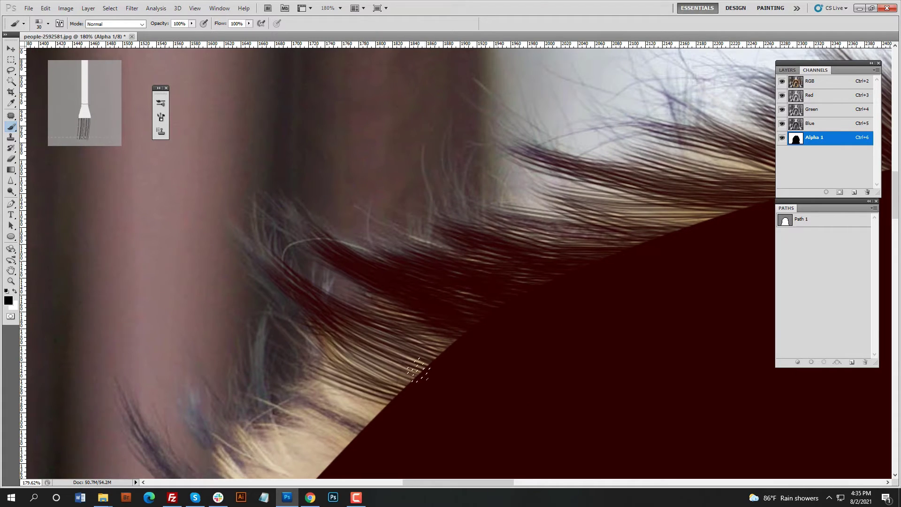
# Paint the next lower dark tuft above the bright blond patch, with hairs running down into the mask
pyautogui.press('space')
pyautogui.moveTo(364, 346)
pyautogui.mouseDown()
pyautogui.moveTo(446, 359)
pyautogui.moveTo(464, 343)
pyautogui.moveTo(378, 322)
pyautogui.mouseUp()
pyautogui.moveTo(444, 392)
pyautogui.mouseDown()
pyautogui.moveTo(350, 322)
pyautogui.moveTo(341, 283)
pyautogui.mouseUp()
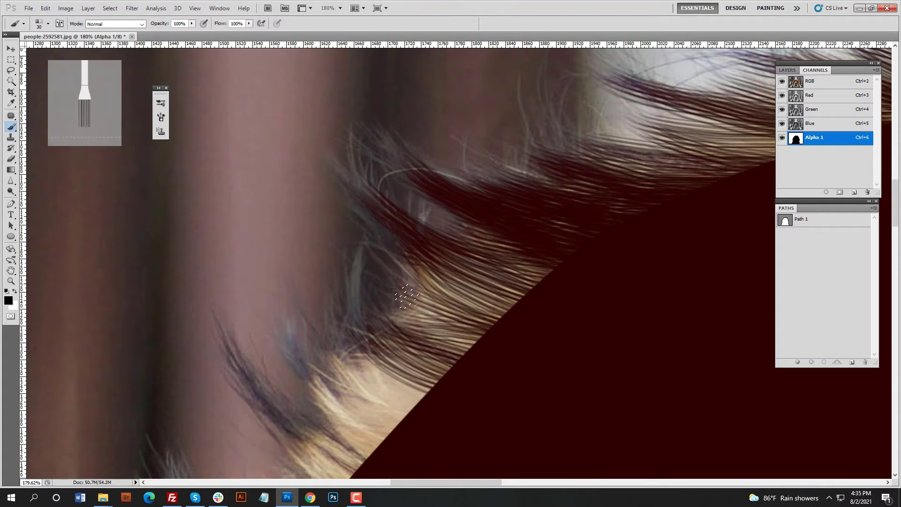
pyautogui.moveTo(442, 390); pyautogui.dragTo(345, 295)
pyautogui.moveTo(458, 373); pyautogui.dragTo(369, 308)
pyautogui.moveTo(479, 350); pyautogui.dragTo(373, 277)
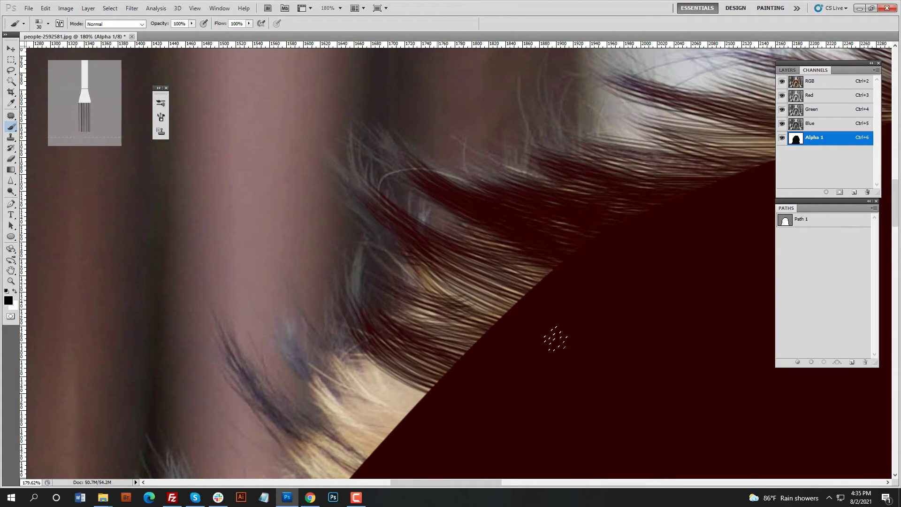
# Fill the blond gaps between the lower dark tuft and the grey tuft above it
pyautogui.moveTo(509, 329); pyautogui.dragTo(417, 244)
pyautogui.moveTo(517, 312); pyautogui.dragTo(418, 254)
pyautogui.moveTo(535, 300); pyautogui.dragTo(434, 256)
pyautogui.moveTo(551, 286); pyautogui.dragTo(434, 252)
# Darken the lower tuft with longer hairs reaching over the grey fur against the shadowed background
pyautogui.press('space')
pyautogui.moveTo(441, 333); pyautogui.dragTo(474, 300)
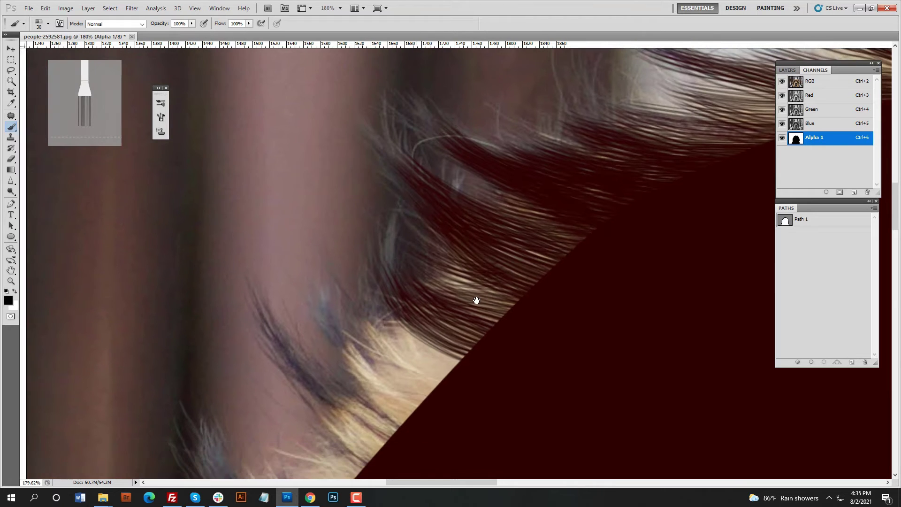
pyautogui.moveTo(395, 238)
pyautogui.mouseDown()
pyautogui.moveTo(488, 349)
pyautogui.moveTo(526, 314)
pyautogui.mouseUp()
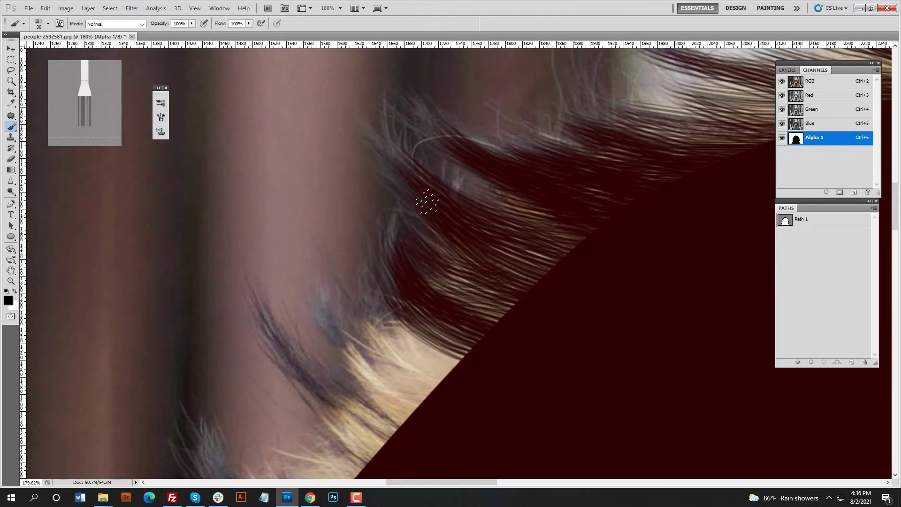
pyautogui.moveTo(428, 220); pyautogui.dragTo(791, 378)
pyautogui.moveTo(371, 297); pyautogui.dragTo(472, 362)
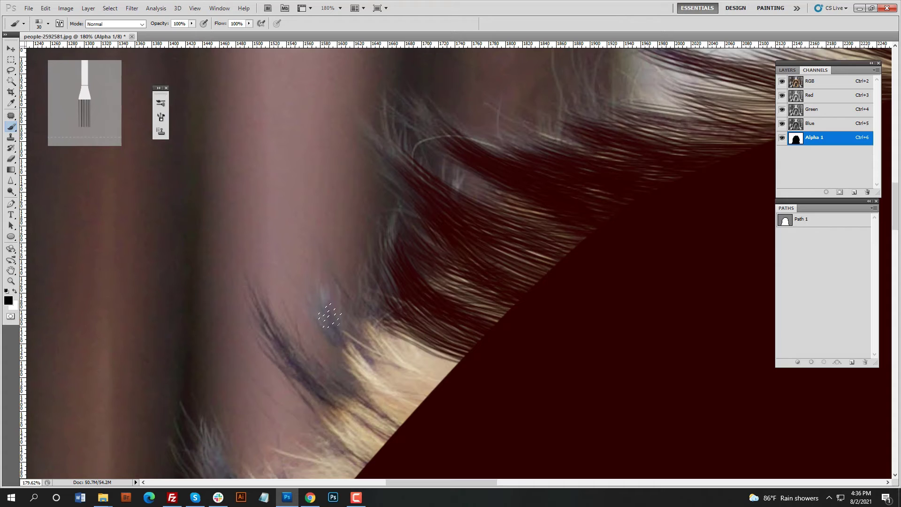
# Paint black bristle strokes in the Alpha 1 channel over the blond tuft just below the already masked upper-left hair
pyautogui.moveTo(330, 315); pyautogui.dragTo(430, 408)
pyautogui.moveTo(361, 323); pyautogui.dragTo(453, 385)
pyautogui.moveTo(357, 308); pyautogui.dragTo(455, 383)
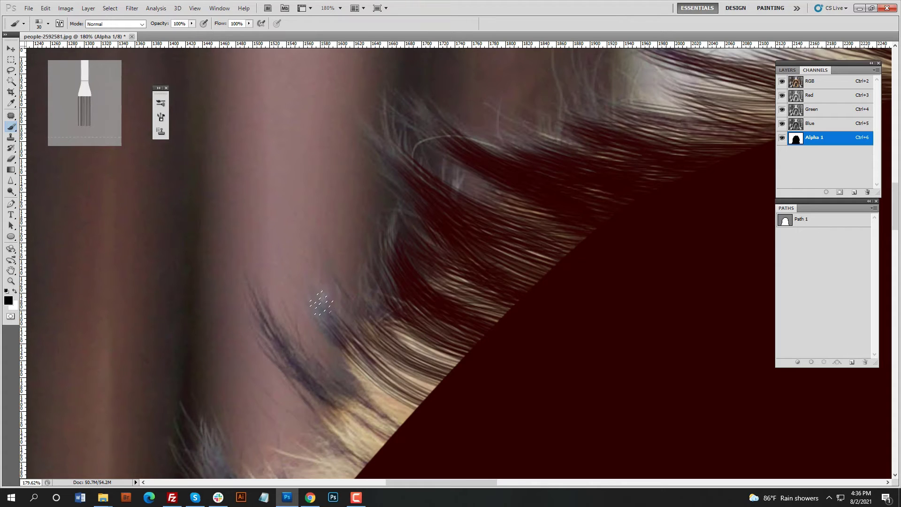
pyautogui.moveTo(321, 303); pyautogui.dragTo(436, 399)
pyautogui.moveTo(249, 324)
pyautogui.mouseDown()
pyautogui.moveTo(318, 258)
pyautogui.moveTo(465, 363)
pyautogui.mouseUp()
pyautogui.moveTo(324, 277); pyautogui.dragTo(455, 376)
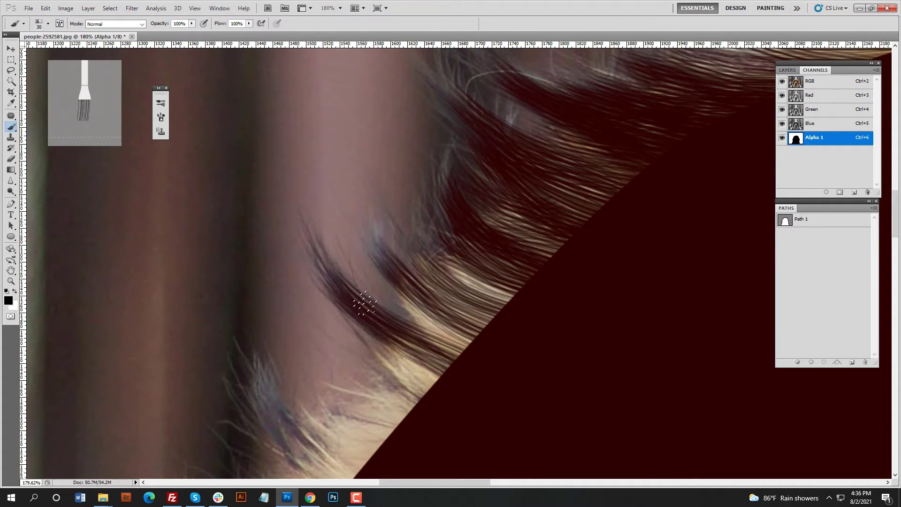
# Mask the long dark curved lock and the blond hair around its root with black bristle strokes in Alpha 1
pyautogui.moveTo(365, 303); pyautogui.dragTo(436, 395)
pyautogui.moveTo(366, 331); pyautogui.dragTo(443, 388)
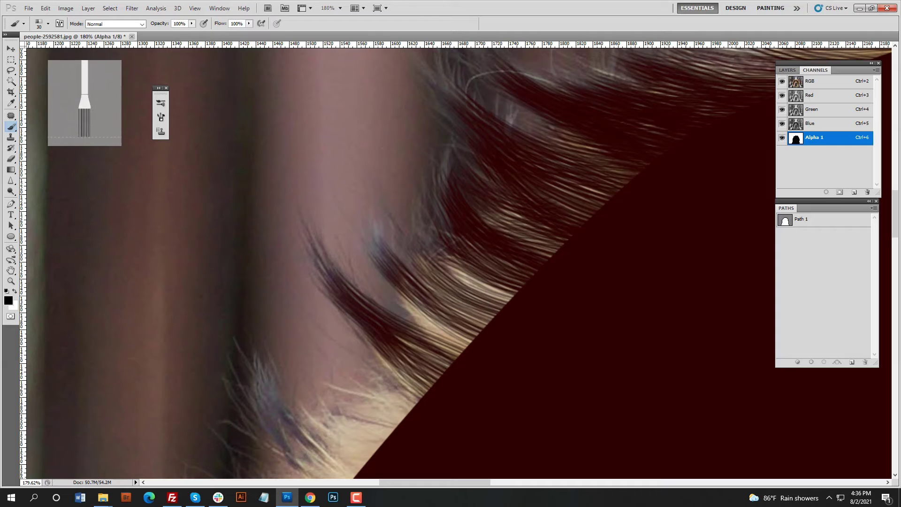
pyautogui.moveTo(404, 292); pyautogui.dragTo(477, 352)
pyautogui.moveTo(497, 307); pyautogui.dragTo(431, 258)
pyautogui.moveTo(510, 291); pyautogui.dragTo(419, 255)
# Brush black over the fine blond hairs directly beneath the curved dark lock, following them to the mask edge
pyautogui.moveTo(392, 365); pyautogui.dragTo(463, 281)
pyautogui.moveTo(490, 316); pyautogui.dragTo(421, 303)
pyautogui.moveTo(471, 338); pyautogui.dragTo(396, 317)
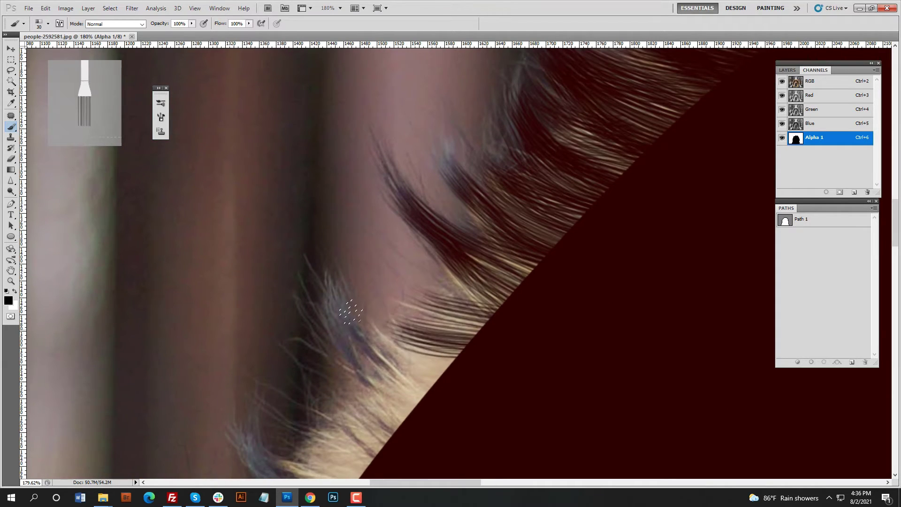
# Mask the bluish-tipped tuft below the curved lock with black strokes along the hair direction
pyautogui.moveTo(441, 389); pyautogui.dragTo(377, 317)
pyautogui.moveTo(442, 417); pyautogui.dragTo(345, 335)
pyautogui.moveTo(414, 339); pyautogui.dragTo(457, 275)
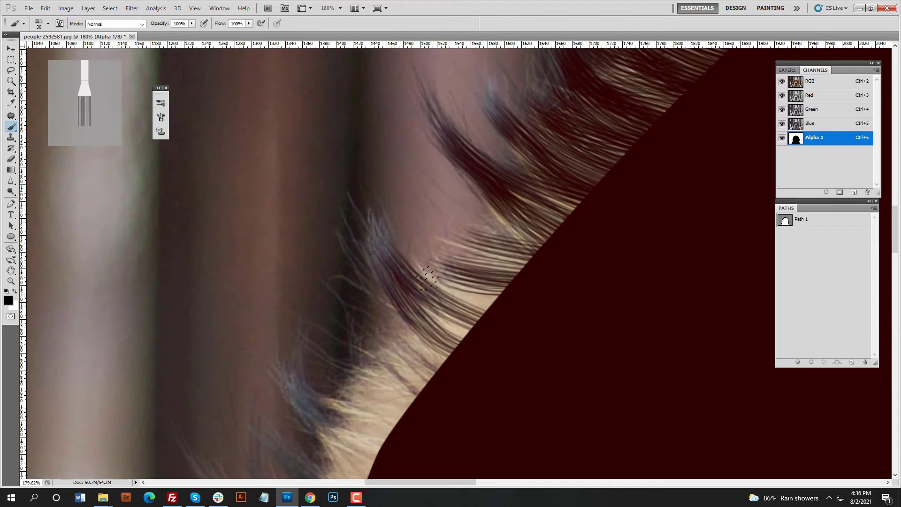
pyautogui.moveTo(502, 307)
pyautogui.mouseDown()
pyautogui.moveTo(432, 277)
pyautogui.moveTo(420, 281)
pyautogui.mouseUp()
pyautogui.moveTo(483, 340)
pyautogui.mouseDown()
pyautogui.moveTo(397, 306)
pyautogui.moveTo(420, 296)
pyautogui.mouseUp()
pyautogui.moveTo(367, 261); pyautogui.dragTo(477, 335)
# Extend the black strokes over the blond hairs between the bluish-tipped tuft and the next dark tuft below
pyautogui.moveTo(465, 339); pyautogui.dragTo(477, 257)
pyautogui.moveTo(478, 278); pyautogui.dragTo(404, 246)
pyautogui.moveTo(449, 312); pyautogui.dragTo(366, 285)
pyautogui.moveTo(491, 301)
pyautogui.mouseDown()
pyautogui.moveTo(398, 270)
pyautogui.moveTo(375, 282)
pyautogui.mouseUp()
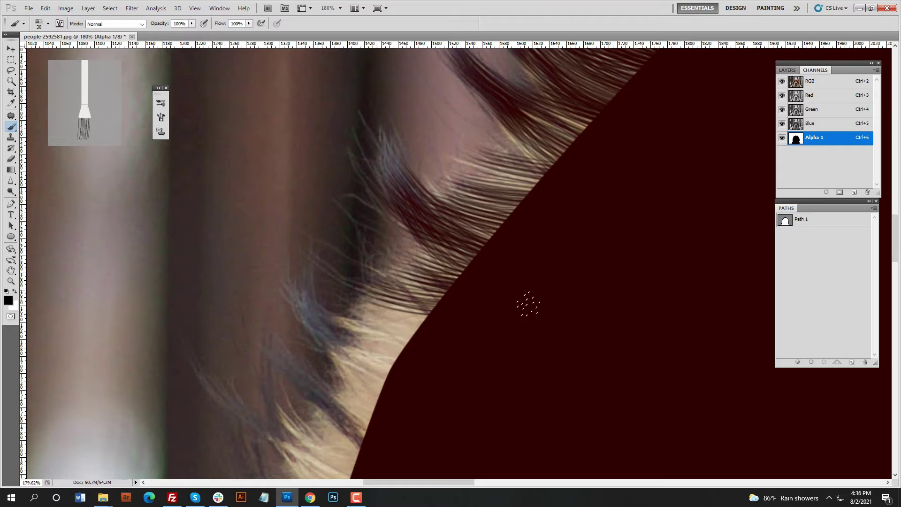
# Paint black strokes over the two dark tufts beside the point where the diagonal mask edge steepens
pyautogui.moveTo(527, 303); pyautogui.dragTo(380, 292)
pyautogui.moveTo(300, 301)
pyautogui.mouseDown()
pyautogui.moveTo(447, 326)
pyautogui.moveTo(326, 315)
pyautogui.mouseUp()
pyautogui.moveTo(443, 306); pyautogui.dragTo(367, 303)
pyautogui.moveTo(434, 324)
pyautogui.mouseDown()
pyautogui.moveTo(335, 307)
pyautogui.moveTo(421, 307)
pyautogui.moveTo(352, 314)
pyautogui.mouseUp()
pyautogui.moveTo(425, 339)
pyautogui.mouseDown()
pyautogui.moveTo(345, 325)
pyautogui.moveTo(396, 373)
pyautogui.mouseUp()
pyautogui.moveTo(299, 368)
pyautogui.mouseDown()
pyautogui.moveTo(352, 316)
pyautogui.moveTo(425, 385)
pyautogui.mouseUp()
pyautogui.moveTo(439, 350); pyautogui.dragTo(390, 298)
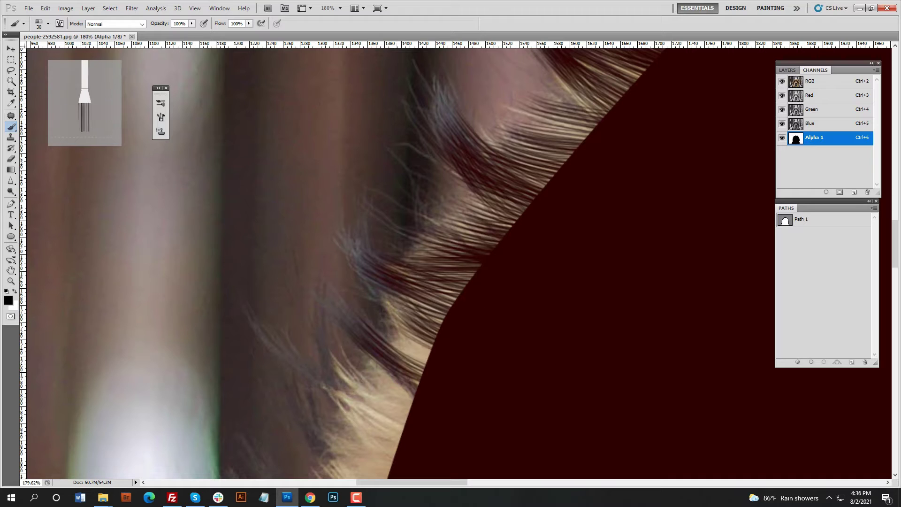
# Mask the thin wisps and blond hair beside the steeper mask edge, level with the start of the bright background streak
pyautogui.moveTo(432, 366)
pyautogui.mouseDown()
pyautogui.moveTo(393, 315)
pyautogui.moveTo(389, 324)
pyautogui.moveTo(427, 378)
pyautogui.mouseUp()
pyautogui.moveTo(572, 354); pyautogui.dragTo(593, 250)
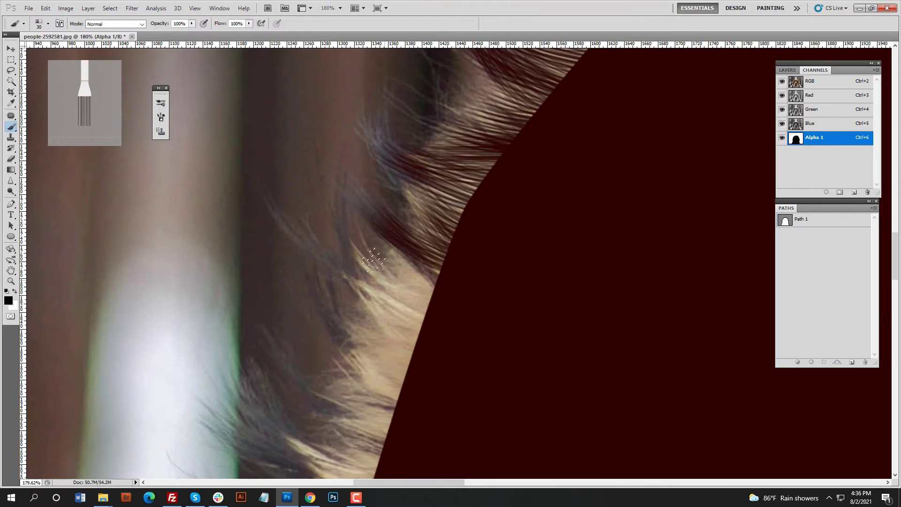
pyautogui.moveTo(374, 266); pyautogui.dragTo(441, 308)
pyautogui.moveTo(377, 260); pyautogui.dragTo(515, 305)
pyautogui.moveTo(315, 242); pyautogui.dragTo(624, 314)
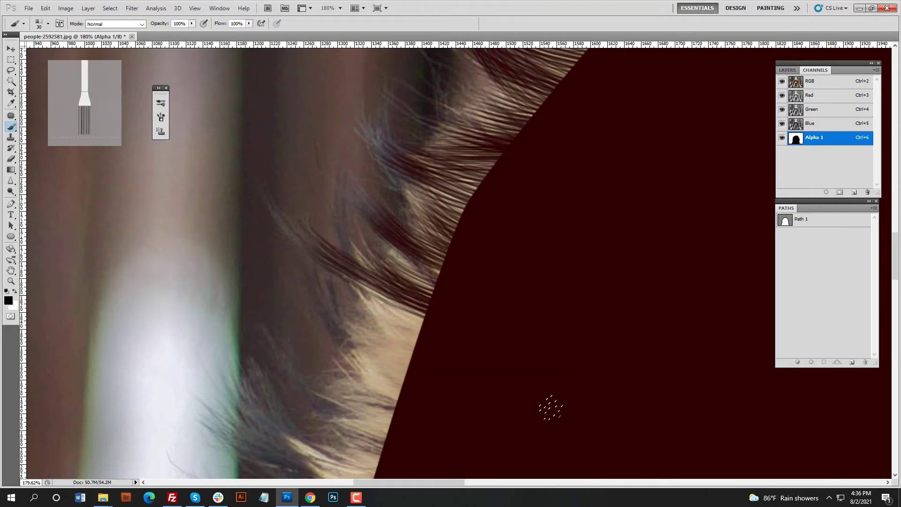
pyautogui.moveTo(316, 296); pyautogui.dragTo(413, 376)
pyautogui.moveTo(353, 308); pyautogui.dragTo(425, 355)
pyautogui.moveTo(356, 295)
pyautogui.mouseDown()
pyautogui.moveTo(429, 348)
pyautogui.moveTo(432, 338)
pyautogui.mouseUp()
pyautogui.moveTo(360, 288); pyautogui.dragTo(437, 331)
# Continue black strokes down the hair edge over the blond hair and the dark tufts touching the bright streak
pyautogui.moveTo(579, 332); pyautogui.dragTo(625, 248)
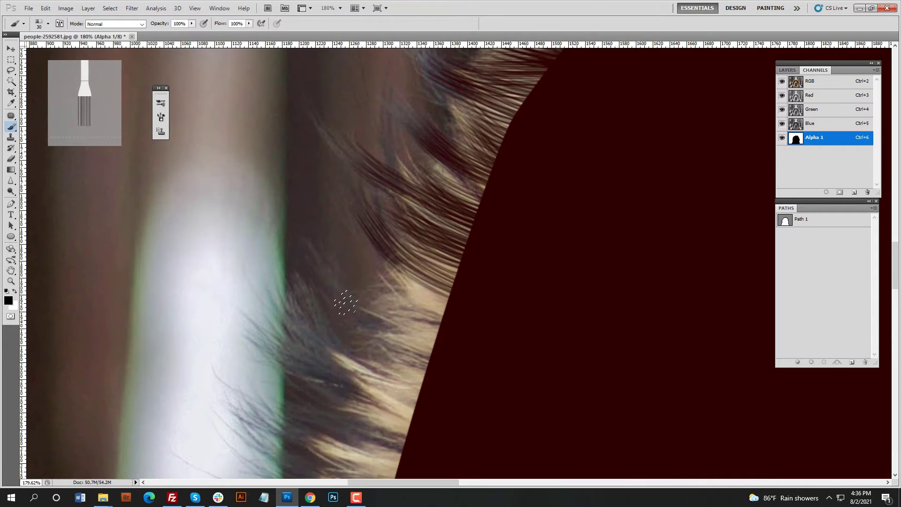
pyautogui.moveTo(342, 296)
pyautogui.mouseDown()
pyautogui.moveTo(434, 339)
pyautogui.moveTo(441, 323)
pyautogui.mouseUp()
pyautogui.moveTo(390, 283); pyautogui.dragTo(443, 310)
pyautogui.moveTo(404, 279); pyautogui.dragTo(451, 306)
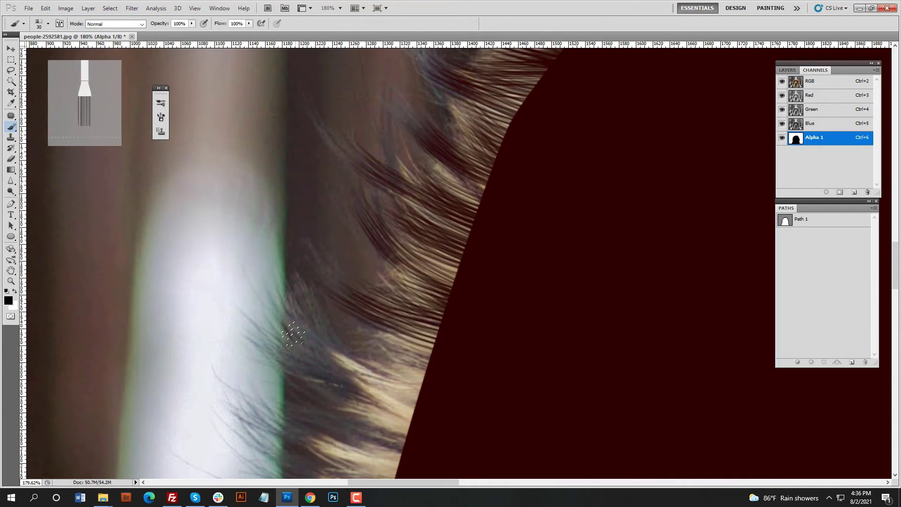
pyautogui.moveTo(293, 334); pyautogui.dragTo(420, 397)
pyautogui.moveTo(305, 347); pyautogui.dragTo(420, 411)
pyautogui.moveTo(303, 329)
pyautogui.mouseDown()
pyautogui.moveTo(418, 418)
pyautogui.moveTo(422, 404)
pyautogui.mouseUp()
# Add black strokes over the lower part of the dark tuft that overlaps the bright background streak
pyautogui.moveTo(384, 428); pyautogui.dragTo(368, 192)
pyautogui.moveTo(280, 157); pyautogui.dragTo(389, 239)
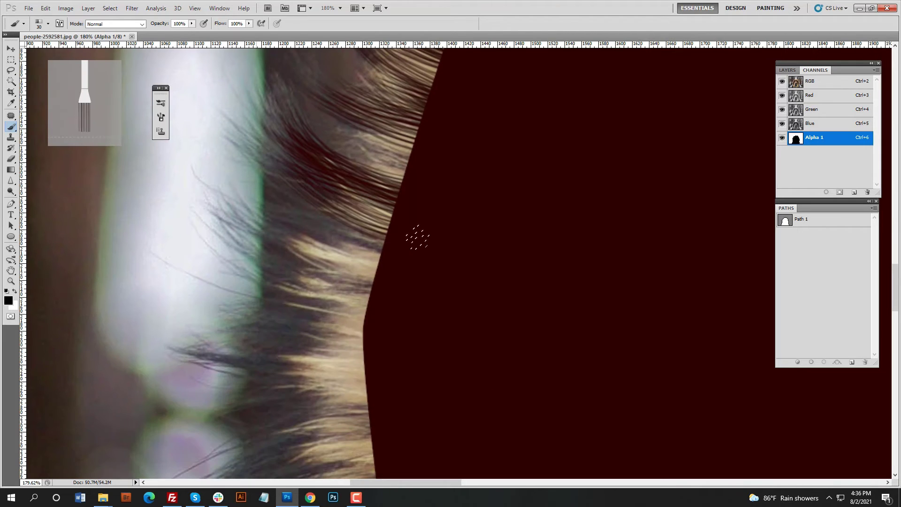
pyautogui.moveTo(249, 136); pyautogui.dragTo(389, 244)
# Fill the remaining light gaps in the partly masked hair beside the upper half of the bright streak
pyautogui.moveTo(390, 141); pyautogui.dragTo(417, 298)
pyautogui.moveTo(334, 294)
pyautogui.mouseDown()
pyautogui.moveTo(425, 350)
pyautogui.moveTo(428, 337)
pyautogui.mouseUp()
pyautogui.moveTo(345, 277); pyautogui.dragTo(436, 314)
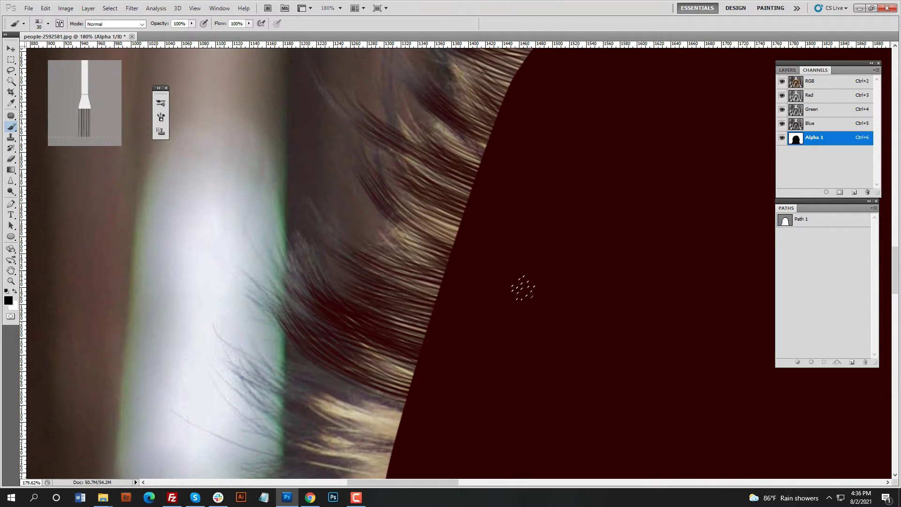
pyautogui.moveTo(357, 262); pyautogui.dragTo(445, 281)
pyautogui.moveTo(374, 176); pyautogui.dragTo(458, 249)
pyautogui.moveTo(381, 202); pyautogui.dragTo(451, 256)
pyautogui.moveTo(393, 226); pyautogui.dragTo(445, 271)
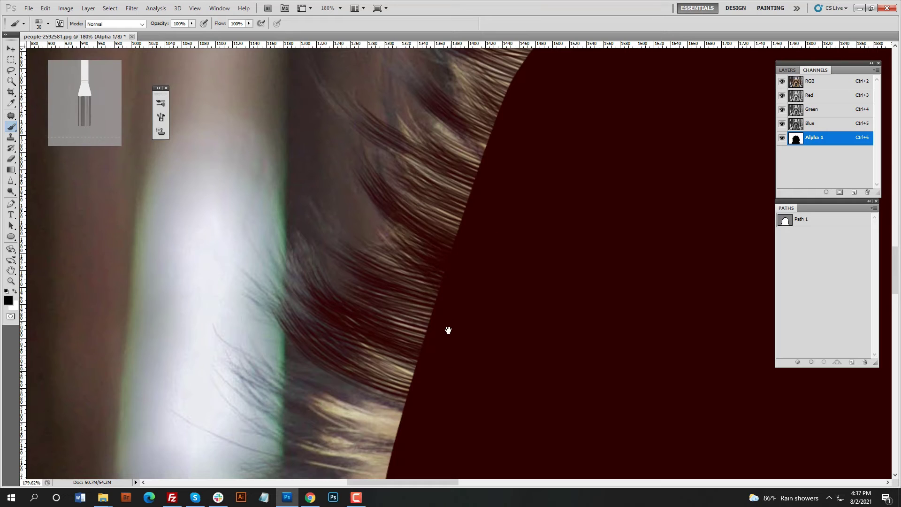
# Mask the blond hair above the bend in the mask edge and thicken the strokes in the dark tuft over it
pyautogui.moveTo(444, 397); pyautogui.dragTo(438, 328)
pyautogui.moveTo(282, 303)
pyautogui.mouseDown()
pyautogui.moveTo(387, 369)
pyautogui.moveTo(396, 349)
pyautogui.mouseUp()
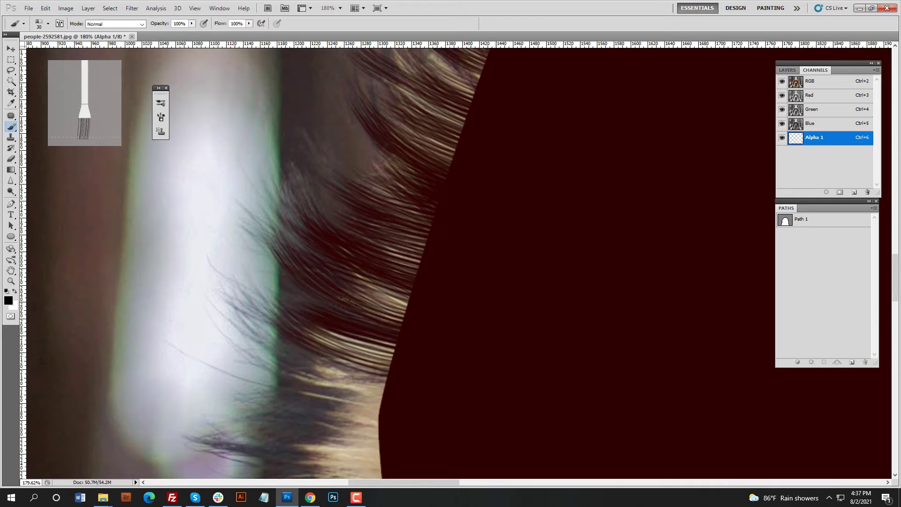
pyautogui.moveTo(311, 331); pyautogui.dragTo(395, 359)
pyautogui.moveTo(329, 277)
pyautogui.mouseDown()
pyautogui.moveTo(407, 321)
pyautogui.moveTo(410, 314)
pyautogui.mouseUp()
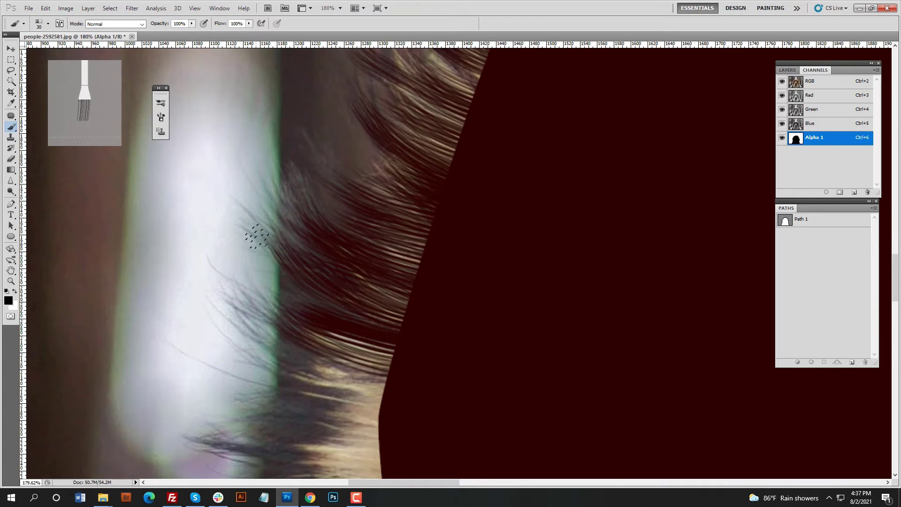
pyautogui.moveTo(257, 236); pyautogui.dragTo(409, 301)
pyautogui.moveTo(302, 239); pyautogui.dragTo(407, 305)
pyautogui.moveTo(341, 227); pyautogui.dragTo(423, 268)
# Paint black strokes over the nearly horizontal hairs at the mask-edge bend, level with the end of the bright streak
pyautogui.moveTo(410, 354); pyautogui.dragTo(415, 302)
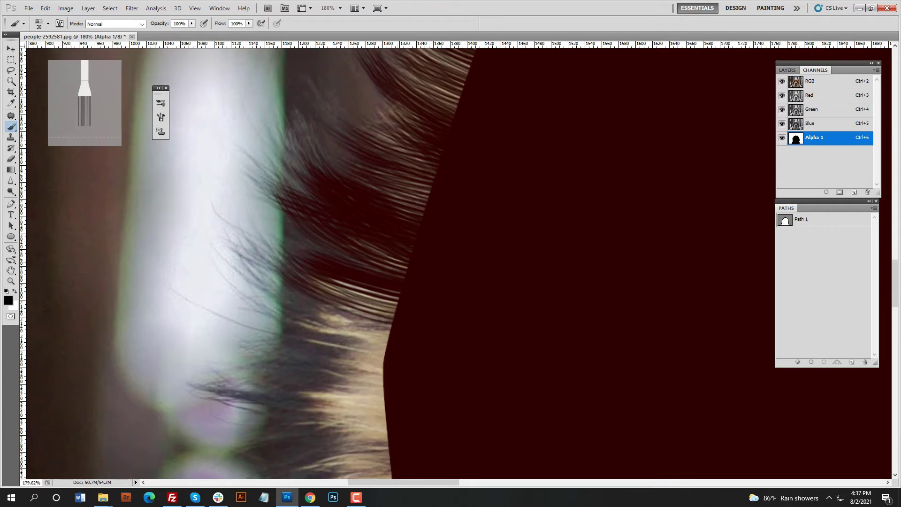
pyautogui.moveTo(300, 308); pyautogui.dragTo(392, 341)
pyautogui.moveTo(442, 295); pyautogui.dragTo(464, 221)
pyautogui.moveTo(281, 316); pyautogui.dragTo(406, 347)
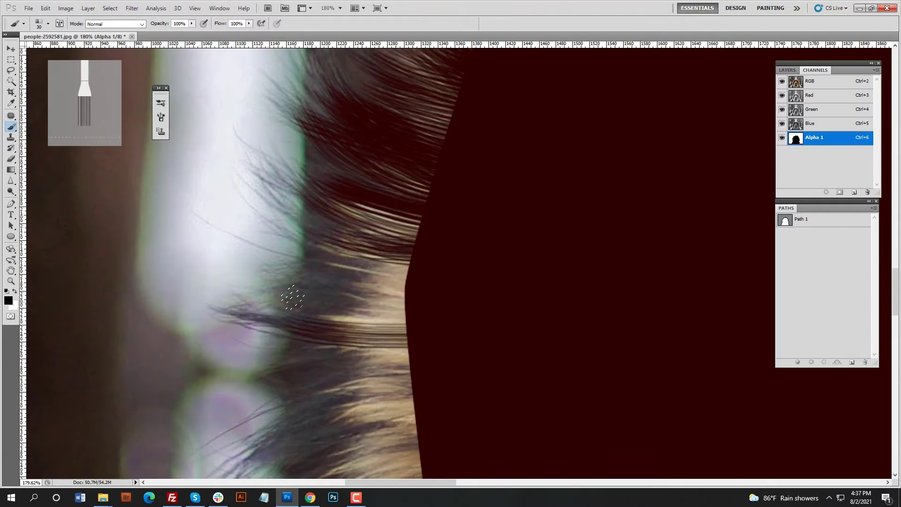
pyautogui.moveTo(286, 301); pyautogui.dragTo(406, 310)
pyautogui.moveTo(310, 291); pyautogui.dragTo(409, 282)
pyautogui.moveTo(329, 312); pyautogui.dragTo(407, 300)
# Cover the unmasked dark and blond hair just above the mask-edge bend with dense black strokes
pyautogui.moveTo(279, 289); pyautogui.dragTo(408, 262)
pyautogui.moveTo(324, 280); pyautogui.dragTo(410, 263)
pyautogui.moveTo(319, 262)
pyautogui.mouseDown()
pyautogui.moveTo(413, 239)
pyautogui.moveTo(409, 250)
pyautogui.mouseUp()
pyautogui.moveTo(268, 230); pyautogui.dragTo(312, 201)
pyautogui.moveTo(294, 253); pyautogui.dragTo(407, 265)
pyautogui.moveTo(334, 237)
pyautogui.mouseDown()
pyautogui.moveTo(419, 201)
pyautogui.moveTo(415, 213)
pyautogui.mouseUp()
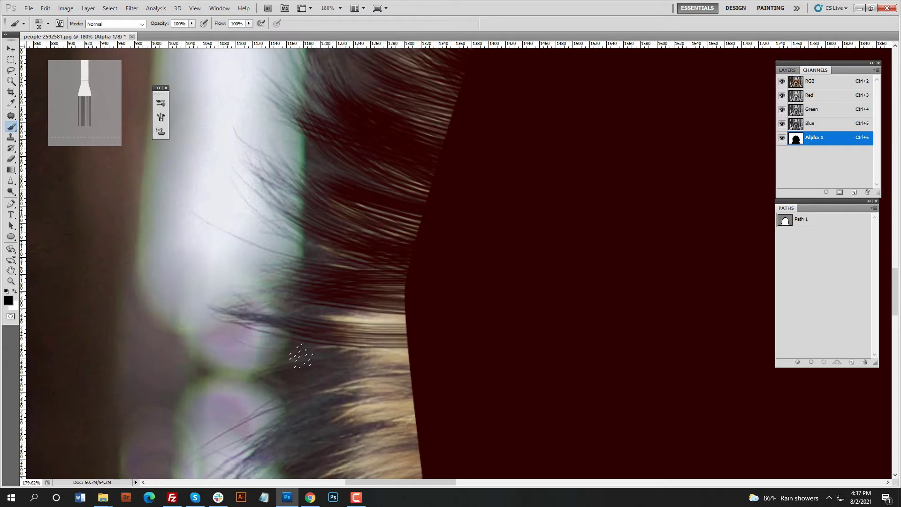
# Mask the upward-sweeping dark tuft that crosses the second bright background spot, following the hairs to the mask edge
pyautogui.moveTo(300, 355)
pyautogui.mouseDown()
pyautogui.moveTo(409, 329)
pyautogui.moveTo(457, 214)
pyautogui.moveTo(441, 275)
pyautogui.moveTo(446, 307)
pyautogui.mouseUp()
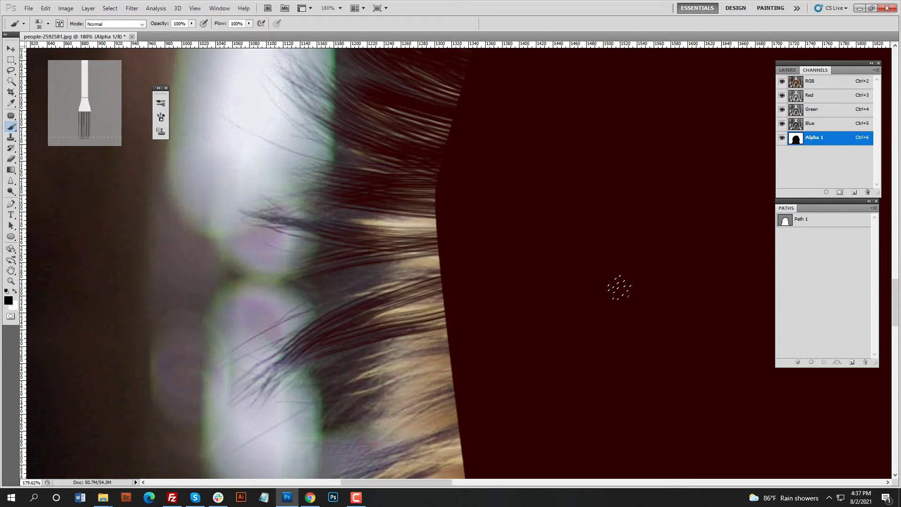
pyautogui.moveTo(340, 337); pyautogui.dragTo(444, 284)
pyautogui.moveTo(276, 360); pyautogui.dragTo(446, 300)
pyautogui.moveTo(328, 309)
pyautogui.mouseDown()
pyautogui.moveTo(441, 263)
pyautogui.moveTo(440, 255)
pyautogui.mouseUp()
pyautogui.moveTo(308, 264); pyautogui.dragTo(410, 218)
pyautogui.moveTo(389, 241); pyautogui.dragTo(438, 206)
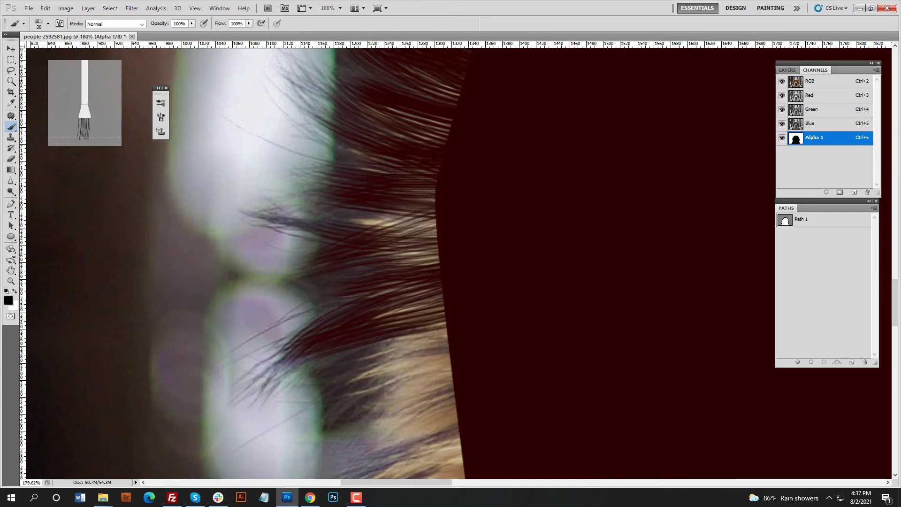
# Thicken the mask over the horizontal hairs between the two bright background spots, covering the remaining blond streaks
pyautogui.moveTo(319, 234); pyautogui.dragTo(437, 207)
pyautogui.moveTo(373, 244); pyautogui.dragTo(437, 219)
pyautogui.moveTo(321, 228); pyautogui.dragTo(436, 203)
pyautogui.moveTo(346, 229); pyautogui.dragTo(436, 194)
pyautogui.moveTo(348, 262)
pyautogui.mouseDown()
pyautogui.moveTo(438, 232)
pyautogui.moveTo(440, 247)
pyautogui.mouseUp()
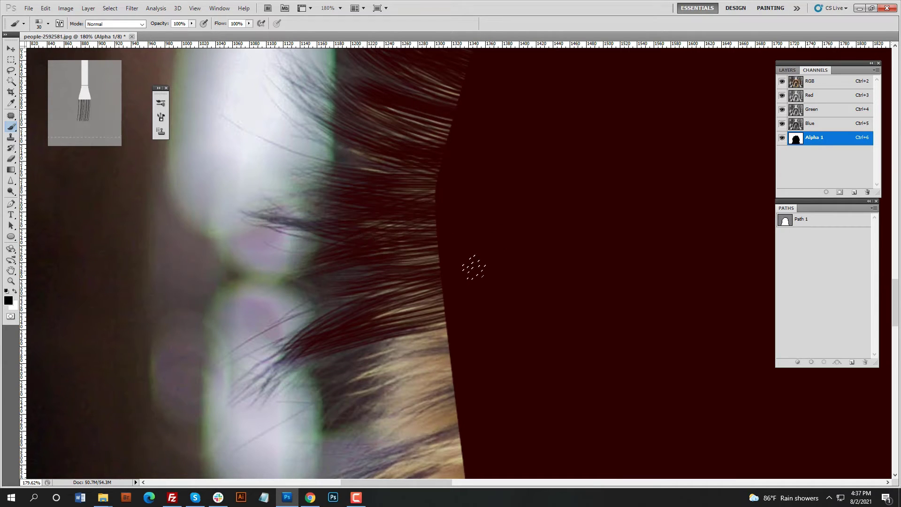
pyautogui.moveTo(390, 277); pyautogui.dragTo(441, 261)
pyautogui.moveTo(358, 230)
pyautogui.mouseDown()
pyautogui.moveTo(435, 198)
pyautogui.moveTo(435, 189)
pyautogui.mouseUp()
pyautogui.moveTo(354, 175); pyautogui.dragTo(440, 155)
pyautogui.moveTo(373, 151); pyautogui.dragTo(400, 138)
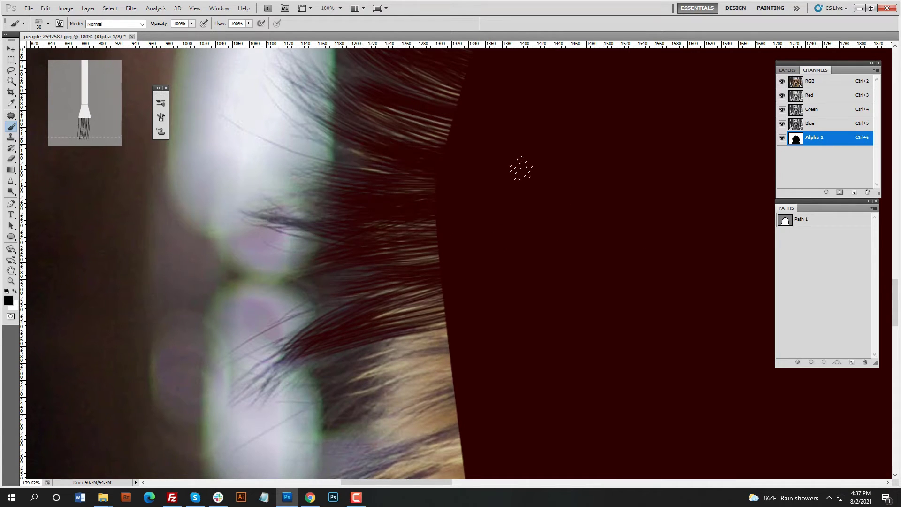
# Return to the hair beside the long bright streak and brush black over the light gaps left above the bend
pyautogui.scroll(5, 332, 227)
pyautogui.moveTo(350, 263); pyautogui.dragTo(436, 256)
pyautogui.moveTo(359, 246); pyautogui.dragTo(441, 230)
pyautogui.moveTo(359, 216); pyautogui.dragTo(413, 200)
pyautogui.moveTo(385, 212)
pyautogui.mouseDown()
pyautogui.moveTo(445, 185)
pyautogui.moveTo(448, 200)
pyautogui.mouseUp()
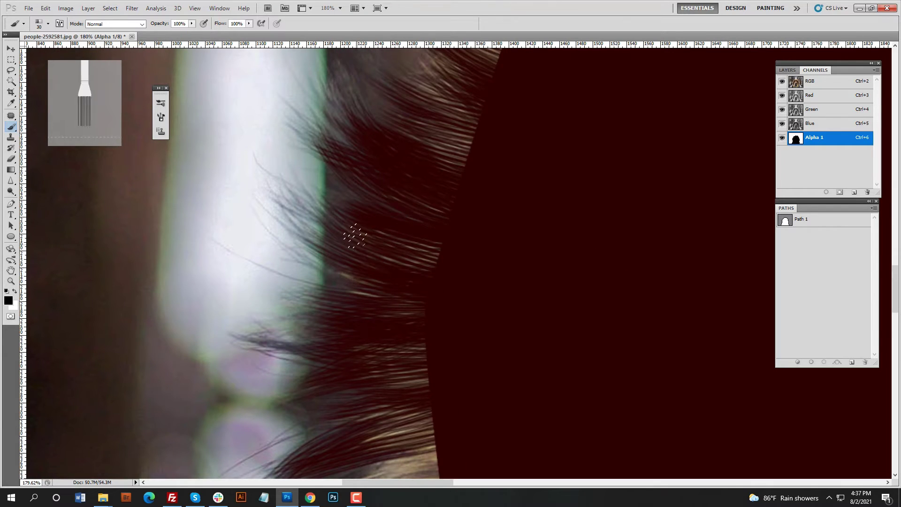
pyautogui.moveTo(376, 270); pyautogui.dragTo(430, 255)
pyautogui.moveTo(389, 258); pyautogui.dragTo(457, 246)
# Mask the blond hair below the tuft that crosses the second bright spot with upward-sweeping black strokes
pyautogui.moveTo(502, 402); pyautogui.dragTo(484, 232)
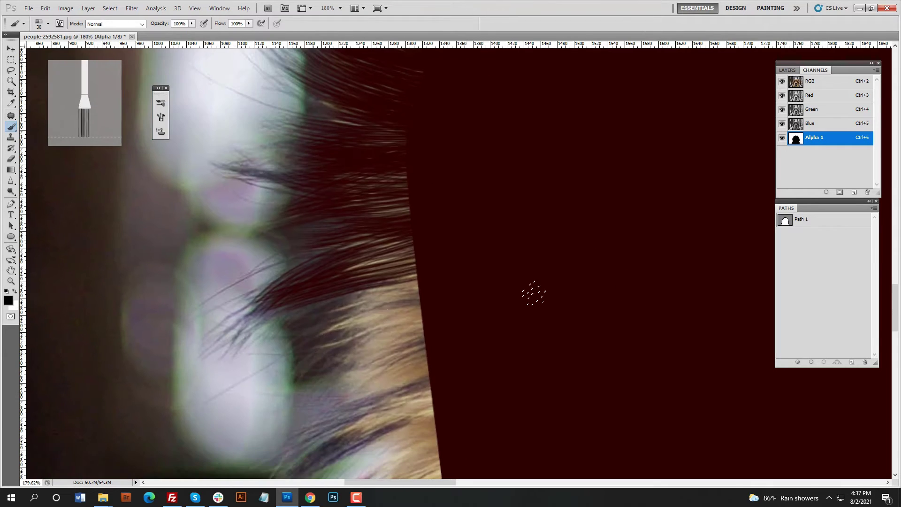
pyautogui.moveTo(315, 352); pyautogui.dragTo(422, 295)
pyautogui.moveTo(305, 339); pyautogui.dragTo(422, 291)
pyautogui.moveTo(325, 315); pyautogui.dragTo(419, 273)
pyautogui.moveTo(338, 373); pyautogui.dragTo(424, 318)
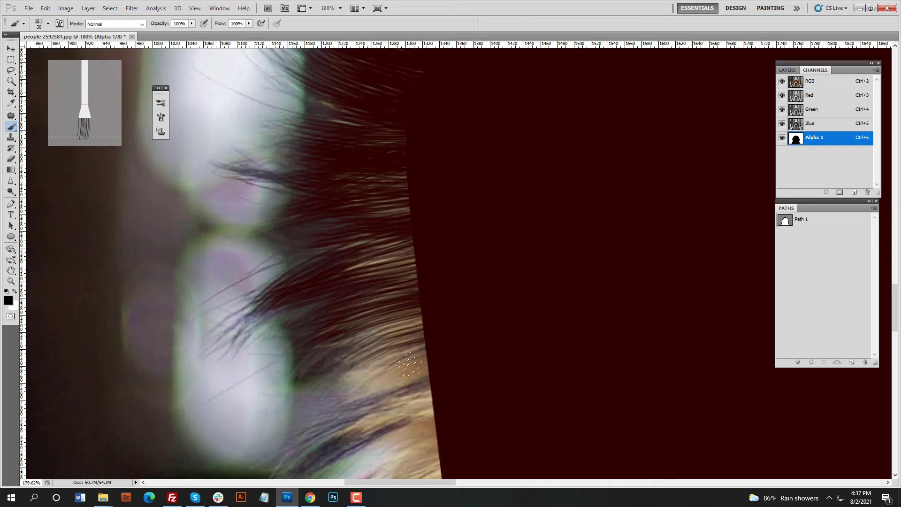
pyautogui.moveTo(355, 352); pyautogui.dragTo(419, 316)
# Extend black strokes down to the next dark tuft and fill the light streaks in the hair beside the second bright spot
pyautogui.moveTo(443, 401); pyautogui.dragTo(453, 300)
pyautogui.moveTo(354, 292)
pyautogui.mouseDown()
pyautogui.moveTo(431, 260)
pyautogui.moveTo(430, 244)
pyautogui.moveTo(430, 267)
pyautogui.mouseUp()
pyautogui.moveTo(363, 260)
pyautogui.mouseDown()
pyautogui.moveTo(426, 231)
pyautogui.moveTo(430, 216)
pyautogui.mouseUp()
pyautogui.moveTo(334, 247); pyautogui.dragTo(428, 216)
pyautogui.moveTo(354, 257); pyautogui.dragTo(429, 226)
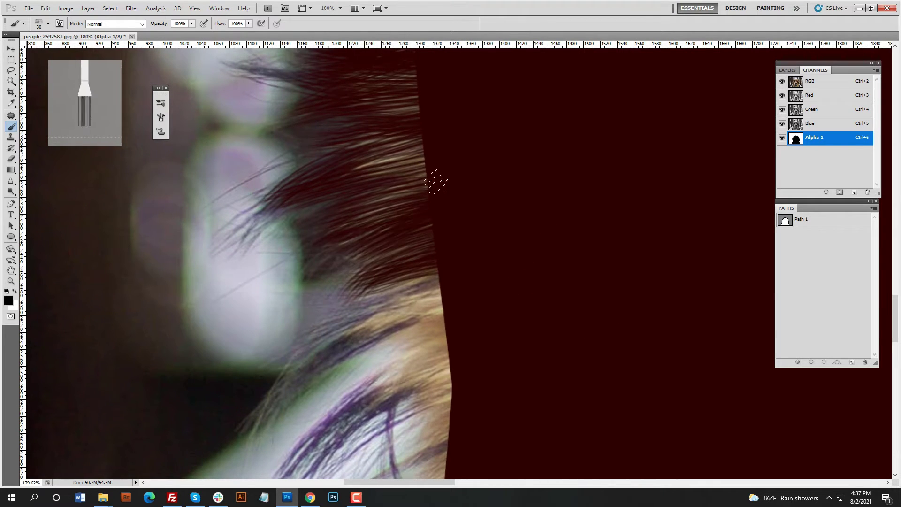
pyautogui.moveTo(353, 221); pyautogui.dragTo(430, 186)
pyautogui.moveTo(357, 195); pyautogui.dragTo(424, 149)
pyautogui.moveTo(362, 150); pyautogui.dragTo(422, 136)
# Mask the long dark lock arching over the bright diagonal background band with black strokes
pyautogui.moveTo(491, 161); pyautogui.dragTo(505, 124)
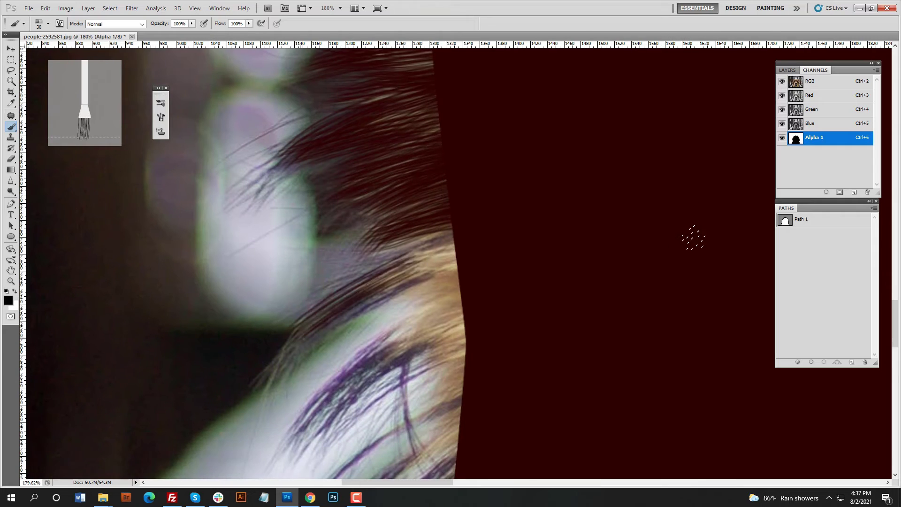
pyautogui.moveTo(402, 272); pyautogui.dragTo(454, 235)
pyautogui.moveTo(334, 319); pyautogui.dragTo(455, 248)
pyautogui.moveTo(345, 288); pyautogui.dragTo(451, 228)
pyautogui.moveTo(367, 267); pyautogui.dragTo(451, 223)
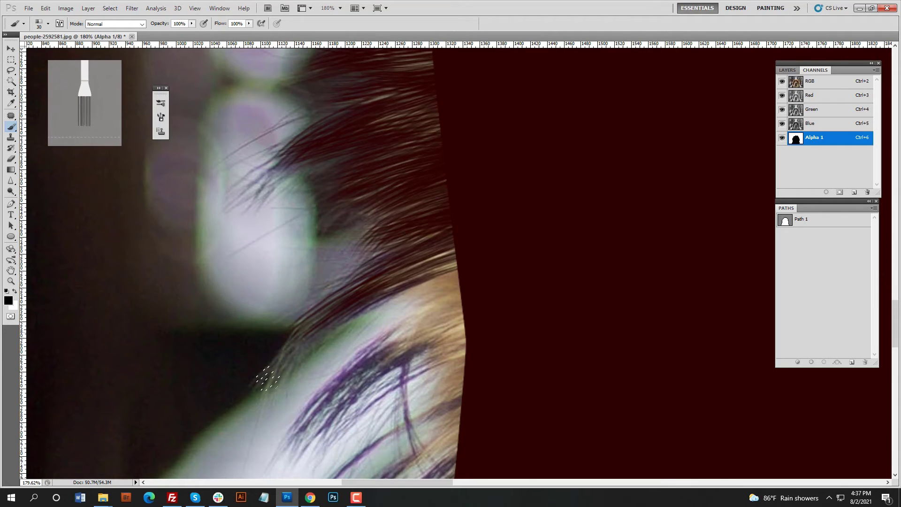
# Paint black strokes over the purple-fringed lock and the blond hair between it and the arching lock above
pyautogui.moveTo(509, 235); pyautogui.dragTo(523, 187)
pyautogui.moveTo(329, 357); pyautogui.dragTo(469, 249)
pyautogui.moveTo(366, 302); pyautogui.dragTo(472, 234)
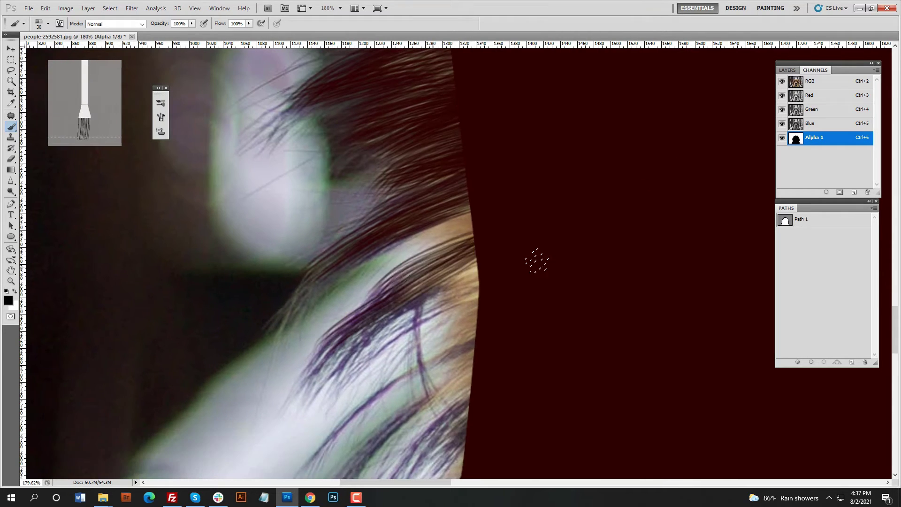
pyautogui.moveTo(394, 275); pyautogui.dragTo(465, 213)
pyautogui.moveTo(394, 246); pyautogui.dragTo(472, 202)
pyautogui.moveTo(441, 251); pyautogui.dragTo(472, 204)
pyautogui.moveTo(381, 336); pyautogui.dragTo(477, 237)
# Thicken the black strokes at the root of the purple-fringed lock near the mask edge
pyautogui.moveTo(532, 267); pyautogui.dragTo(541, 215)
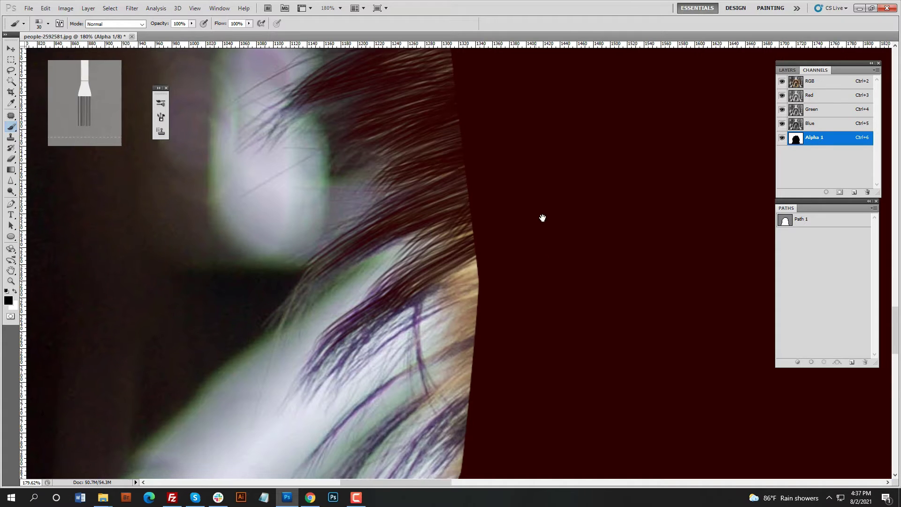
pyautogui.moveTo(390, 249); pyautogui.dragTo(486, 181)
pyautogui.moveTo(439, 245); pyautogui.dragTo(488, 197)
pyautogui.moveTo(402, 258); pyautogui.dragTo(488, 186)
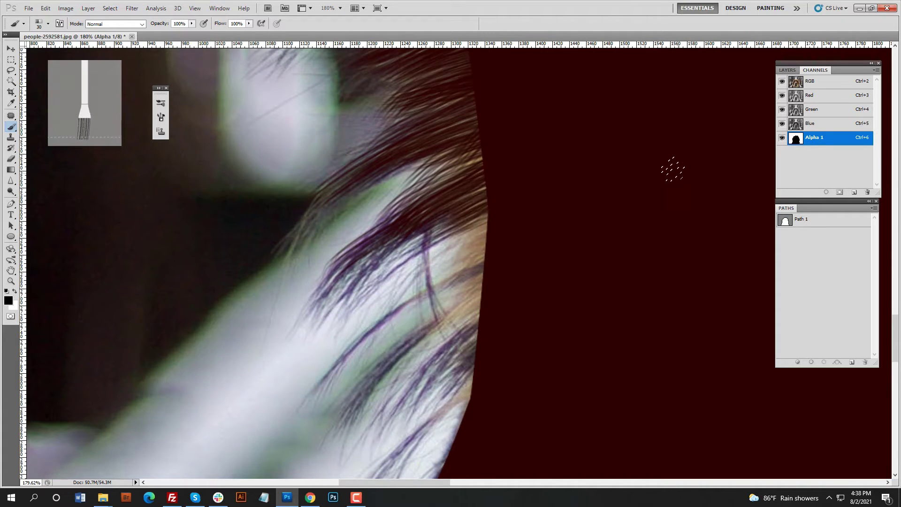
# Mask the blond hair below the purple-fringed lock and fill light gaps in the strands above it
pyautogui.moveTo(391, 320); pyautogui.dragTo(484, 246)
pyautogui.moveTo(425, 271); pyautogui.dragTo(487, 215)
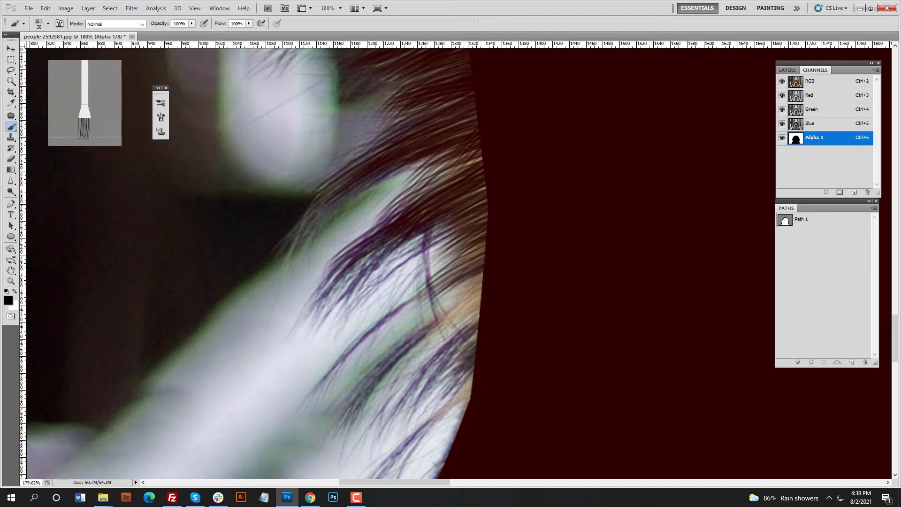
pyautogui.moveTo(369, 225); pyautogui.dragTo(489, 189)
pyautogui.moveTo(403, 210); pyautogui.dragTo(471, 170)
pyautogui.moveTo(437, 172); pyautogui.dragTo(482, 136)
# Paint black strokes over the blond hair above and between the dark locks below the purple-fringed lock
pyautogui.moveTo(401, 321)
pyautogui.mouseDown()
pyautogui.moveTo(439, 212)
pyautogui.moveTo(524, 143)
pyautogui.mouseUp()
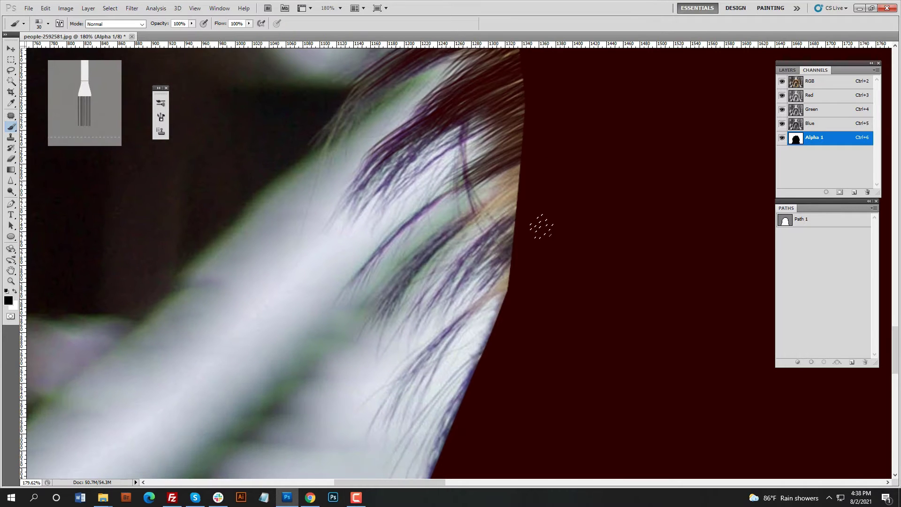
pyautogui.moveTo(397, 274)
pyautogui.mouseDown()
pyautogui.moveTo(519, 226)
pyautogui.moveTo(522, 164)
pyautogui.mouseUp()
pyautogui.moveTo(459, 224); pyautogui.dragTo(519, 173)
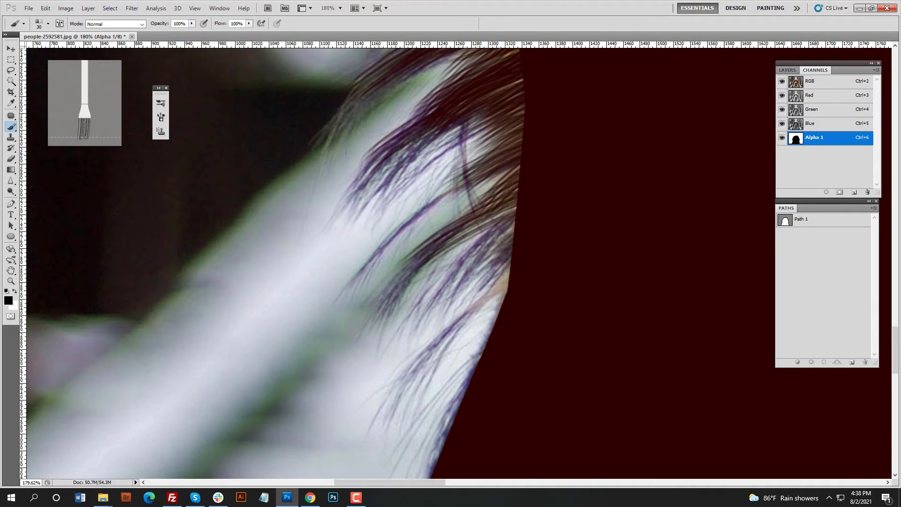
pyautogui.moveTo(439, 303)
pyautogui.mouseDown()
pyautogui.moveTo(514, 206)
pyautogui.moveTo(513, 230)
pyautogui.mouseUp()
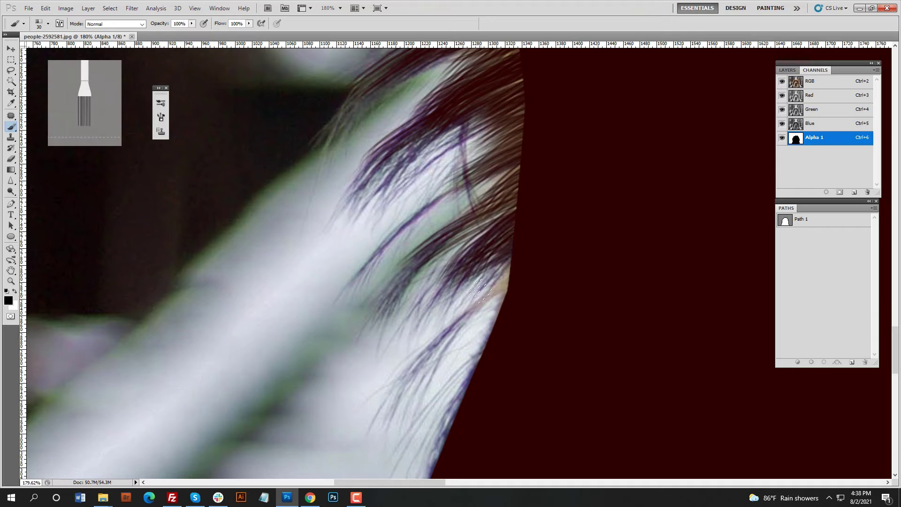
pyautogui.moveTo(474, 292); pyautogui.dragTo(512, 242)
# Fill the light strands at the roots of the purple-fringed lock and the lower dark locks near the mask edge
pyautogui.moveTo(450, 271)
pyautogui.mouseDown()
pyautogui.moveTo(515, 214)
pyautogui.moveTo(526, 117)
pyautogui.mouseUp()
pyautogui.moveTo(470, 160); pyautogui.dragTo(525, 110)
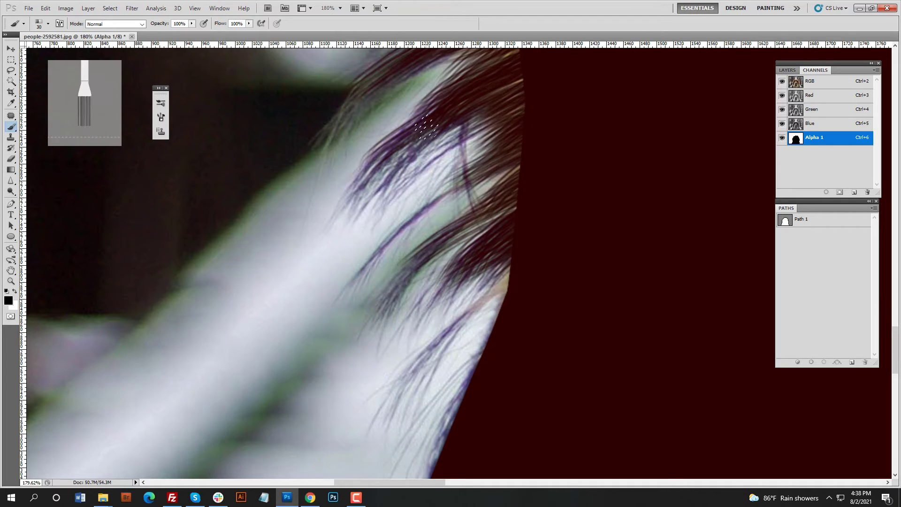
pyautogui.moveTo(452, 113); pyautogui.dragTo(523, 73)
pyautogui.moveTo(516, 318); pyautogui.dragTo(535, 244)
pyautogui.moveTo(471, 246); pyautogui.dragTo(530, 186)
pyautogui.moveTo(500, 230); pyautogui.dragTo(530, 194)
# Thicken the black strokes along the purple-fringed lock and over the pale strands at its upper root
pyautogui.moveTo(530, 108)
pyautogui.mouseDown()
pyautogui.moveTo(478, 263)
pyautogui.moveTo(484, 218)
pyautogui.mouseUp()
pyautogui.moveTo(457, 180); pyautogui.dragTo(487, 165)
pyautogui.moveTo(463, 249); pyautogui.dragTo(462, 262)
pyautogui.moveTo(429, 170)
pyautogui.mouseDown()
pyautogui.moveTo(481, 138)
pyautogui.moveTo(475, 146)
pyautogui.mouseUp()
pyautogui.moveTo(411, 125); pyautogui.dragTo(478, 90)
pyautogui.moveTo(364, 161); pyautogui.dragTo(466, 113)
# Mask the pale strands between the rounded bright background spots and the mask edge with black strokes
pyautogui.moveTo(449, 51); pyautogui.dragTo(421, 229)
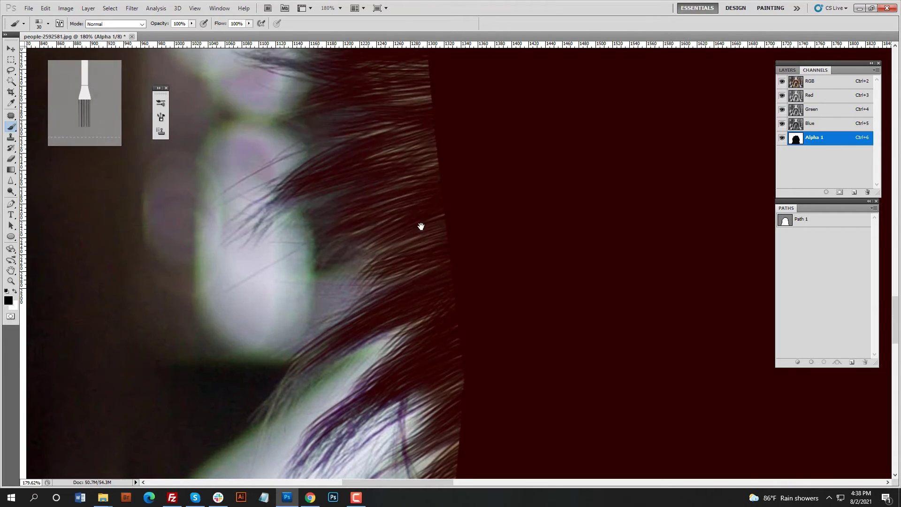
pyautogui.moveTo(360, 286)
pyautogui.mouseDown()
pyautogui.moveTo(437, 253)
pyautogui.moveTo(442, 242)
pyautogui.mouseUp()
pyautogui.moveTo(359, 236); pyautogui.dragTo(407, 219)
pyautogui.moveTo(346, 220); pyautogui.dragTo(428, 171)
pyautogui.moveTo(369, 161)
pyautogui.mouseDown()
pyautogui.moveTo(511, 115)
pyautogui.moveTo(450, 131)
pyautogui.mouseUp()
pyautogui.moveTo(367, 171); pyautogui.dragTo(453, 149)
pyautogui.moveTo(401, 246); pyautogui.dragTo(445, 220)
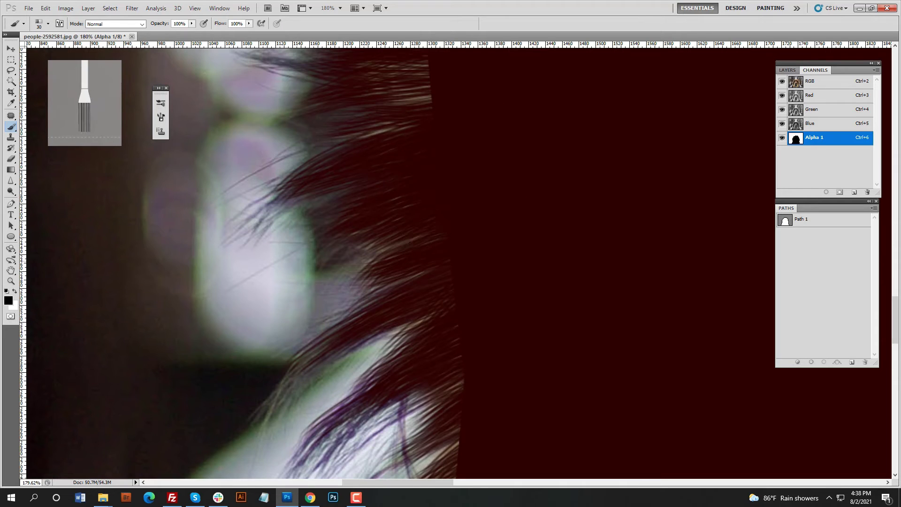
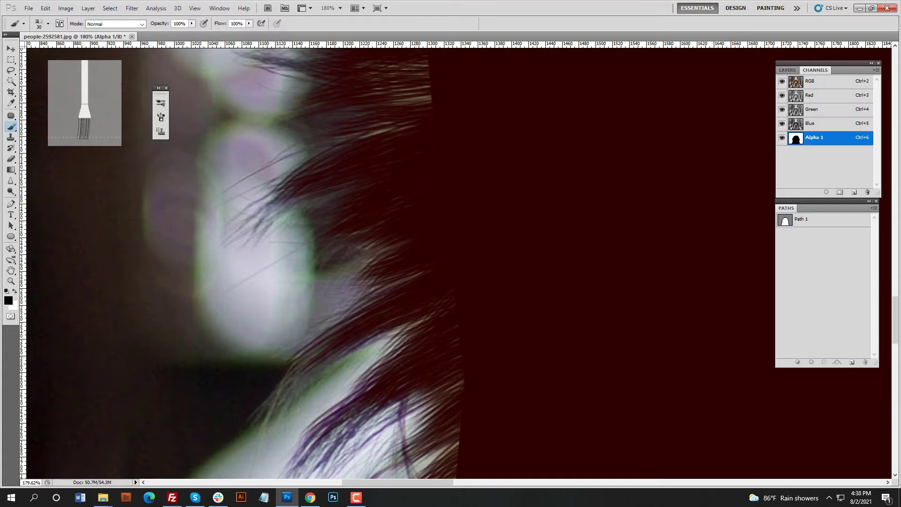
# Cover the remaining light hair at the mask edge beside the purple-fringed lock and the locks below it
pyautogui.moveTo(501, 308); pyautogui.dragTo(536, 218)
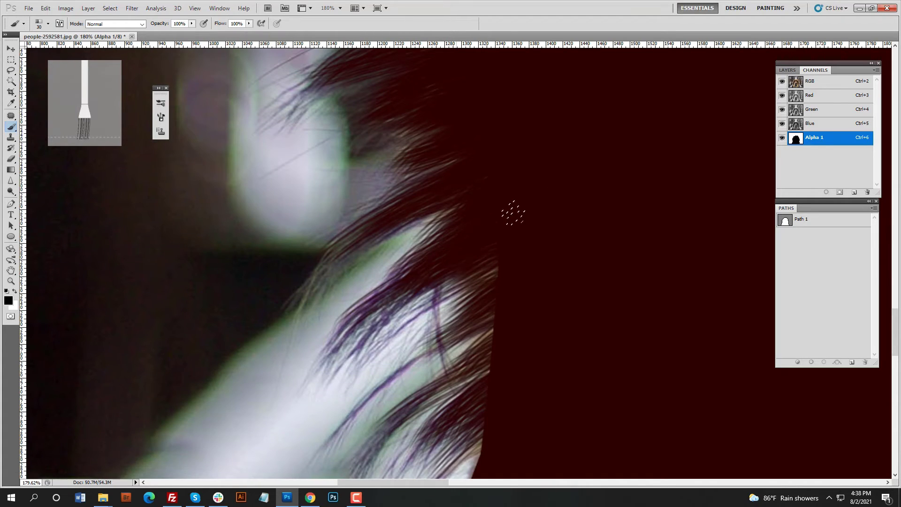
pyautogui.moveTo(479, 282); pyautogui.dragTo(489, 275)
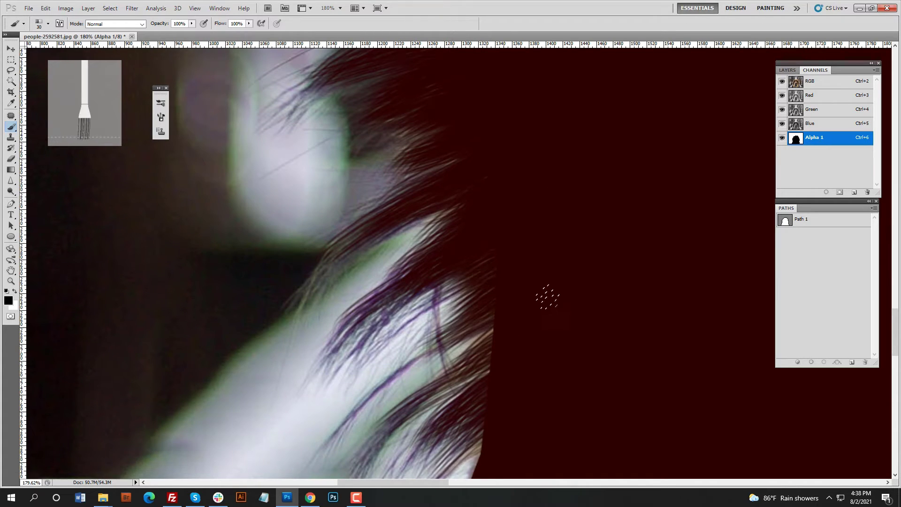
pyautogui.moveTo(547, 296); pyautogui.dragTo(661, 183)
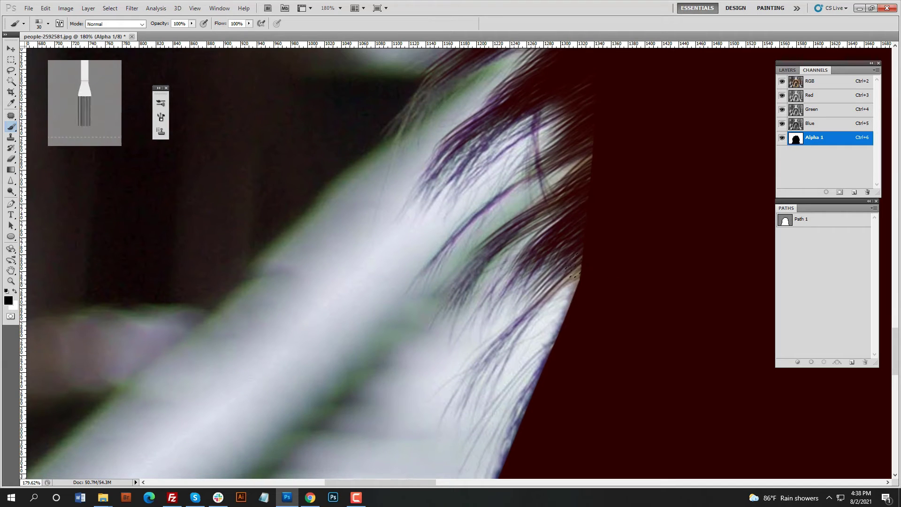
pyautogui.moveTo(531, 209); pyautogui.dragTo(586, 160)
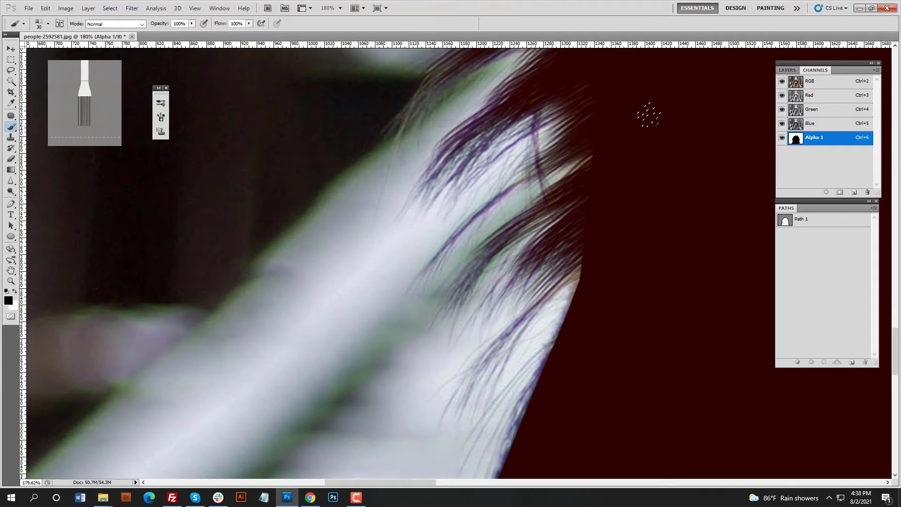
# Mask the remaining light strands along the hair edge beside the tall bright vertical background band
pyautogui.moveTo(649, 114); pyautogui.dragTo(543, 225)
pyautogui.scroll(3, 567, 205)
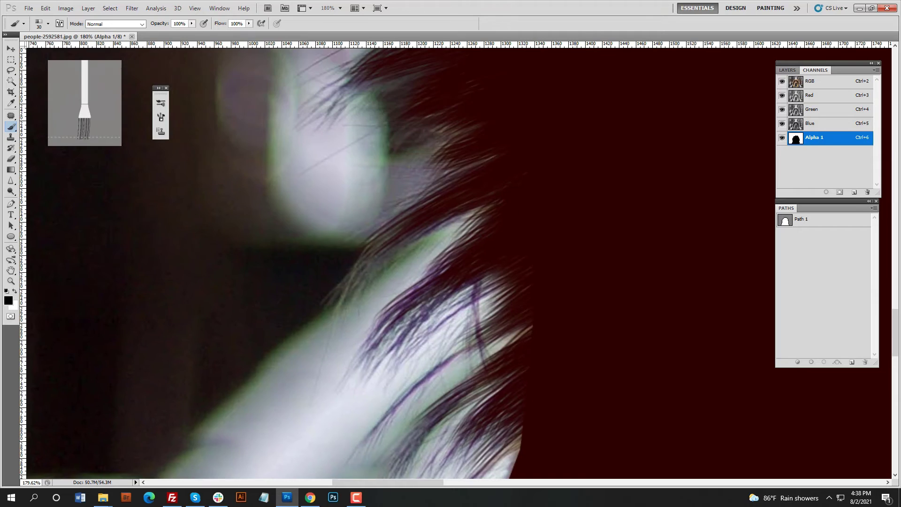
pyautogui.scroll(3, 591, 247)
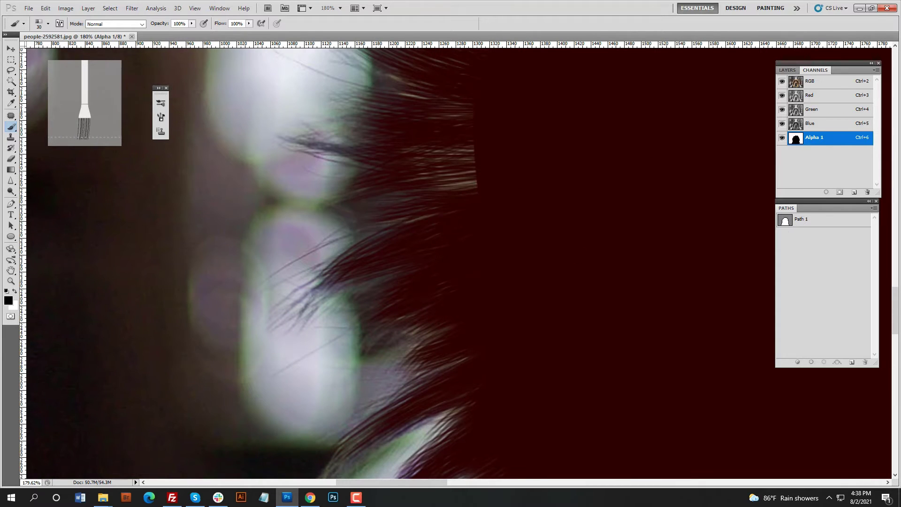
pyautogui.scroll(4, 527, 252)
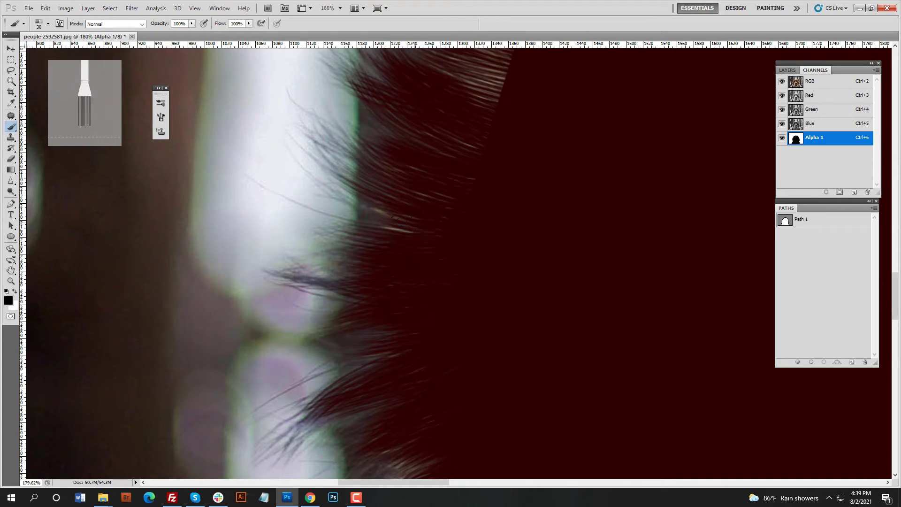
pyautogui.scroll(3, 405, 272)
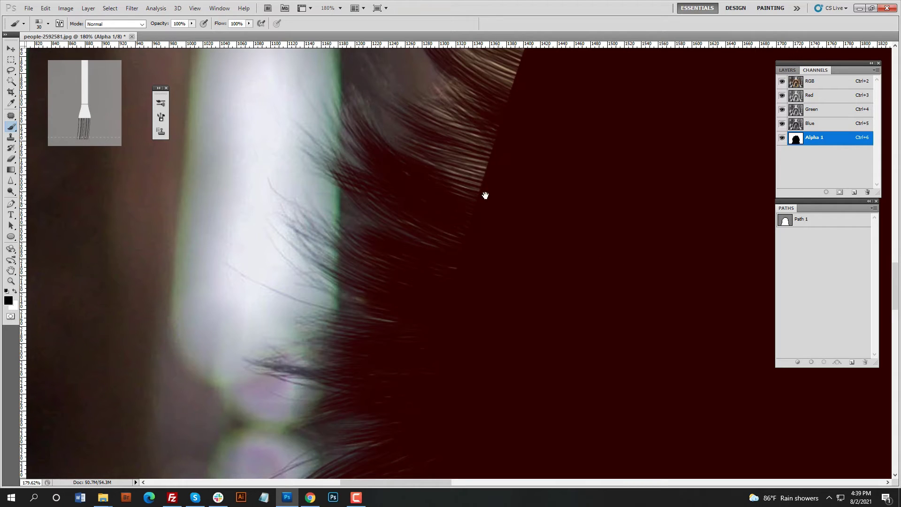
pyautogui.scroll(3, 486, 196)
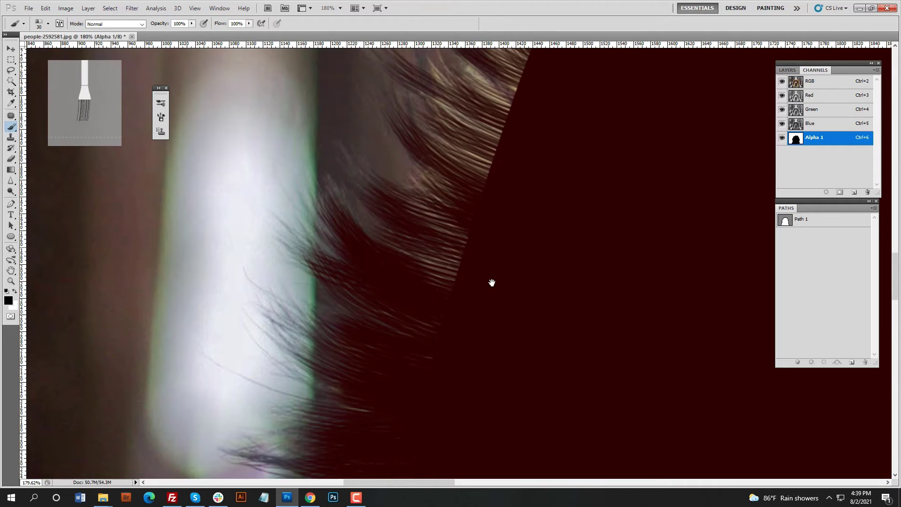
# Paint black strokes over the blond locks near the upper end of the bright vertical band, out to the mask edge
pyautogui.scroll(4, 493, 283)
pyautogui.moveTo(388, 367); pyautogui.dragTo(428, 315)
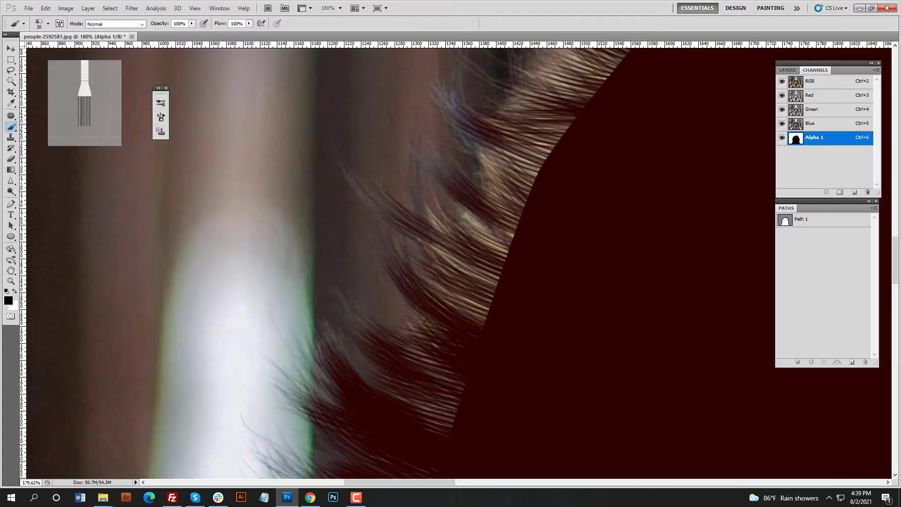
pyautogui.moveTo(379, 351)
pyautogui.mouseDown()
pyautogui.moveTo(548, 416)
pyautogui.moveTo(346, 376)
pyautogui.moveTo(451, 423)
pyautogui.mouseUp()
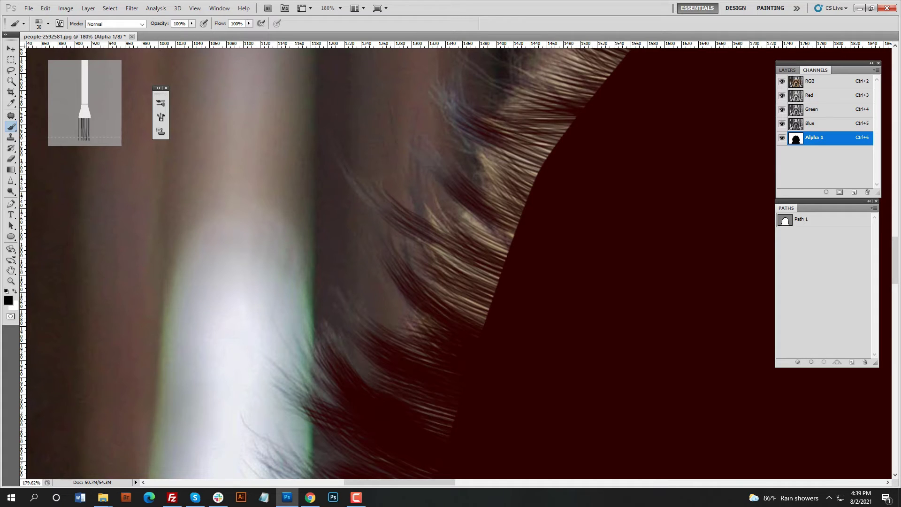
pyautogui.moveTo(484, 390)
pyautogui.mouseDown()
pyautogui.moveTo(382, 294)
pyautogui.moveTo(571, 322)
pyautogui.moveTo(536, 153)
pyautogui.mouseUp()
pyautogui.moveTo(649, 254)
pyautogui.mouseDown()
pyautogui.moveTo(498, 242)
pyautogui.moveTo(477, 267)
pyautogui.moveTo(489, 281)
pyautogui.moveTo(455, 272)
pyautogui.mouseUp()
pyautogui.moveTo(443, 310); pyautogui.dragTo(459, 298)
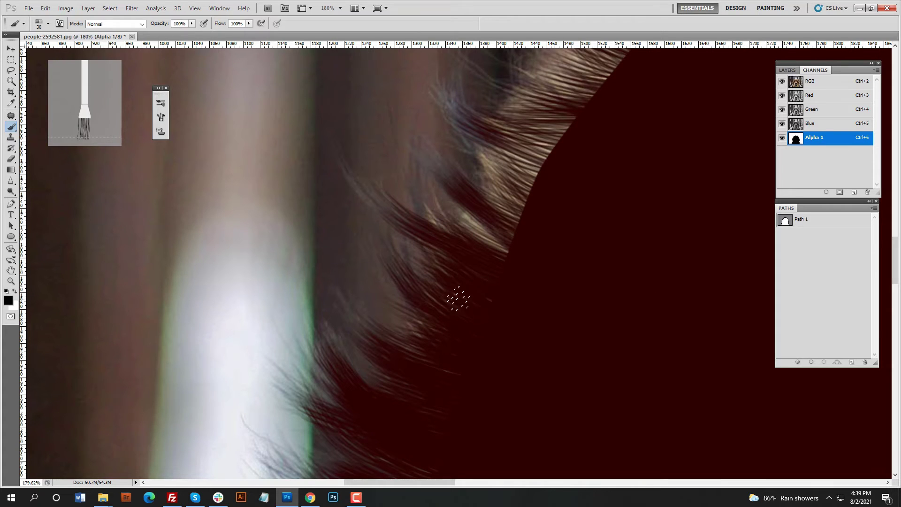
pyautogui.moveTo(419, 244); pyautogui.dragTo(581, 370)
# Mask the blond hair around the bluish-tipped lock and the curved locks below it, blending into the mask edge
pyautogui.moveTo(450, 296); pyautogui.dragTo(321, 414)
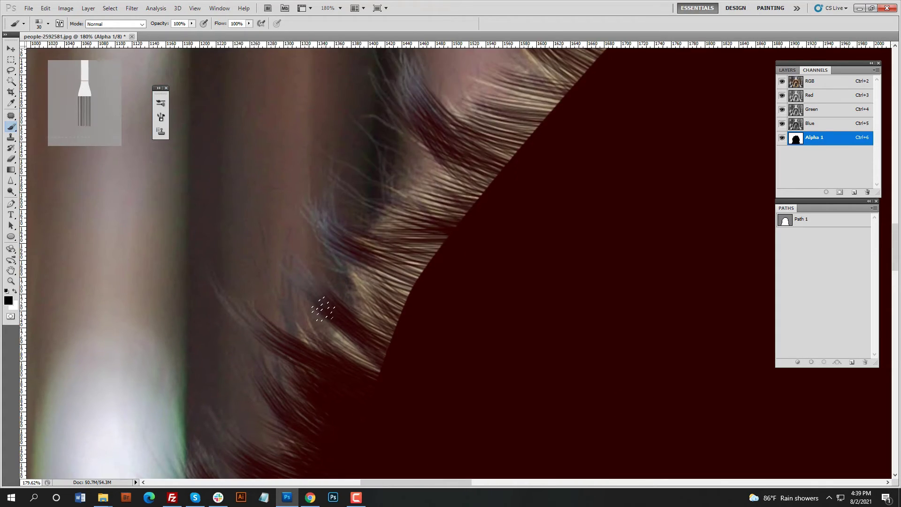
pyautogui.moveTo(322, 302)
pyautogui.mouseDown()
pyautogui.moveTo(318, 281)
pyautogui.moveTo(409, 382)
pyautogui.moveTo(326, 253)
pyautogui.moveTo(332, 237)
pyautogui.moveTo(485, 276)
pyautogui.moveTo(376, 261)
pyautogui.moveTo(352, 292)
pyautogui.moveTo(485, 360)
pyautogui.mouseUp()
pyautogui.moveTo(324, 283)
pyautogui.mouseDown()
pyautogui.moveTo(376, 305)
pyautogui.moveTo(528, 296)
pyautogui.moveTo(385, 181)
pyautogui.moveTo(495, 227)
pyautogui.moveTo(566, 224)
pyautogui.moveTo(474, 185)
pyautogui.mouseUp()
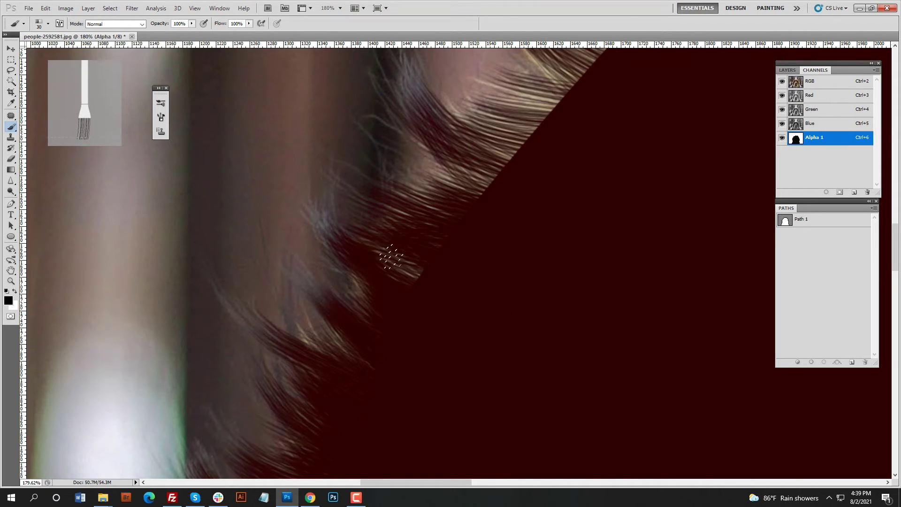
pyautogui.moveTo(392, 256); pyautogui.dragTo(364, 244)
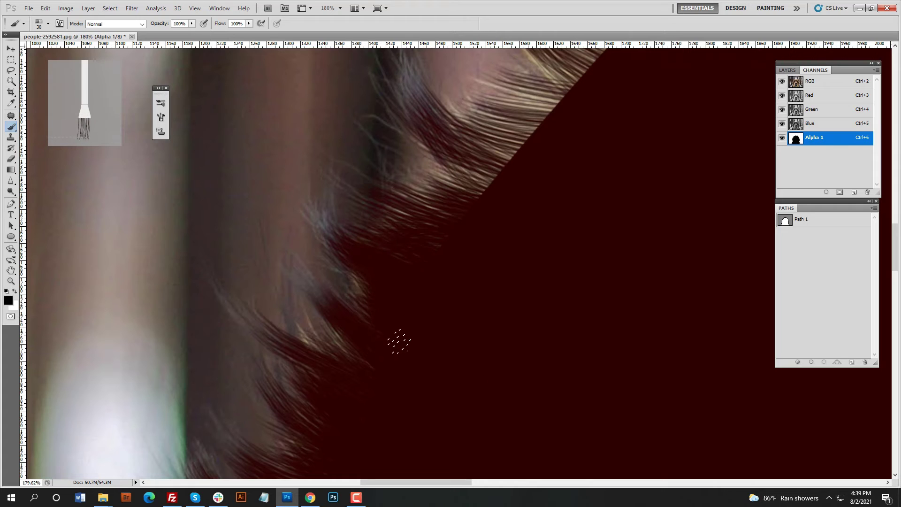
pyautogui.moveTo(445, 374); pyautogui.dragTo(412, 379)
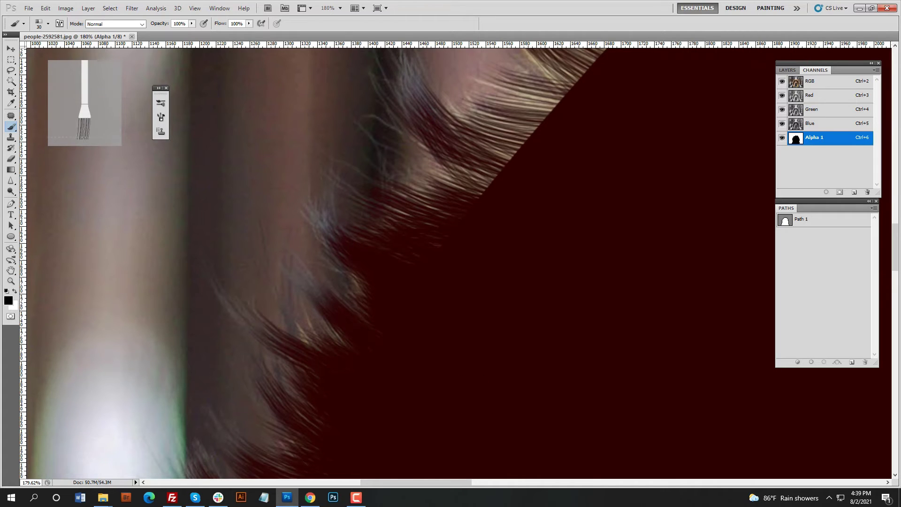
# Cover the dark lock at the lower end of the pink background strip with black strokes from root to tip
pyautogui.moveTo(254, 278); pyautogui.dragTo(188, 378)
pyautogui.moveTo(415, 287); pyautogui.dragTo(362, 256)
pyautogui.moveTo(428, 272); pyautogui.dragTo(371, 231)
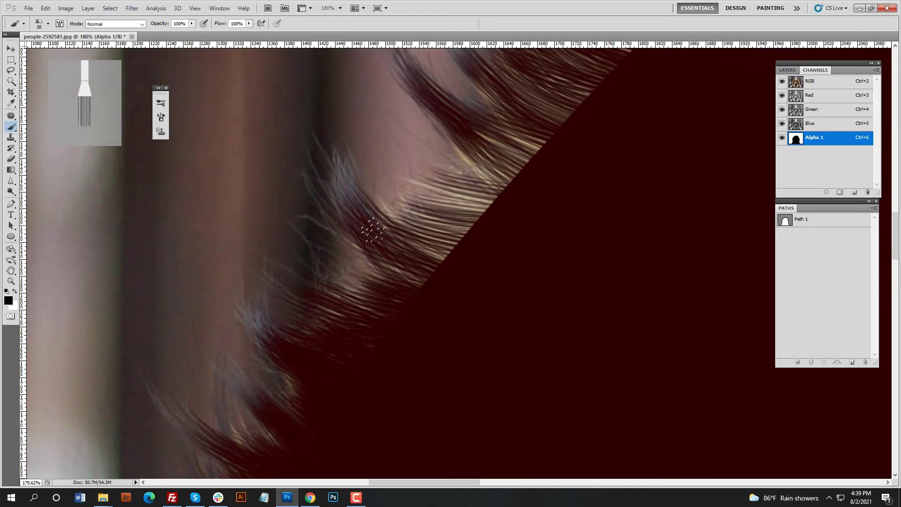
pyautogui.moveTo(442, 255)
pyautogui.mouseDown()
pyautogui.moveTo(382, 225)
pyautogui.moveTo(346, 177)
pyautogui.mouseUp()
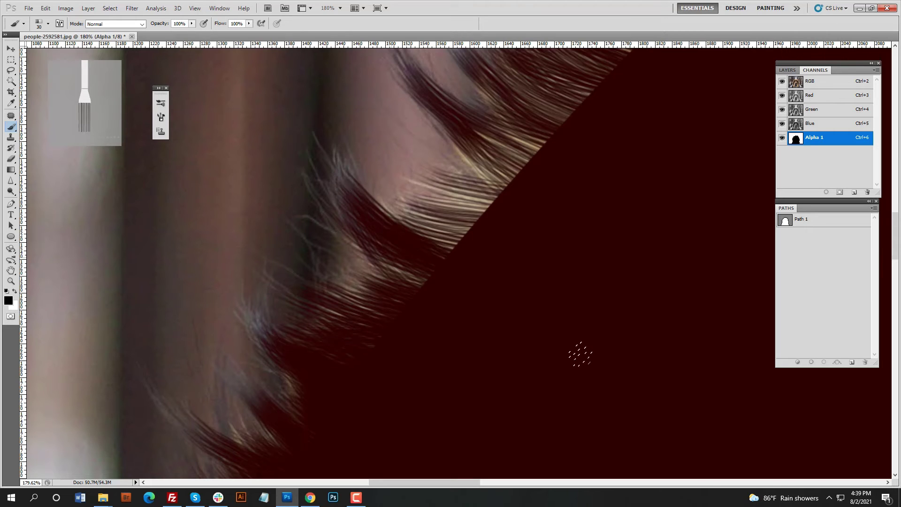
# Fill the light strands below the dark lock, down to the bluish-tipped lock beneath it
pyautogui.moveTo(415, 281); pyautogui.dragTo(380, 278)
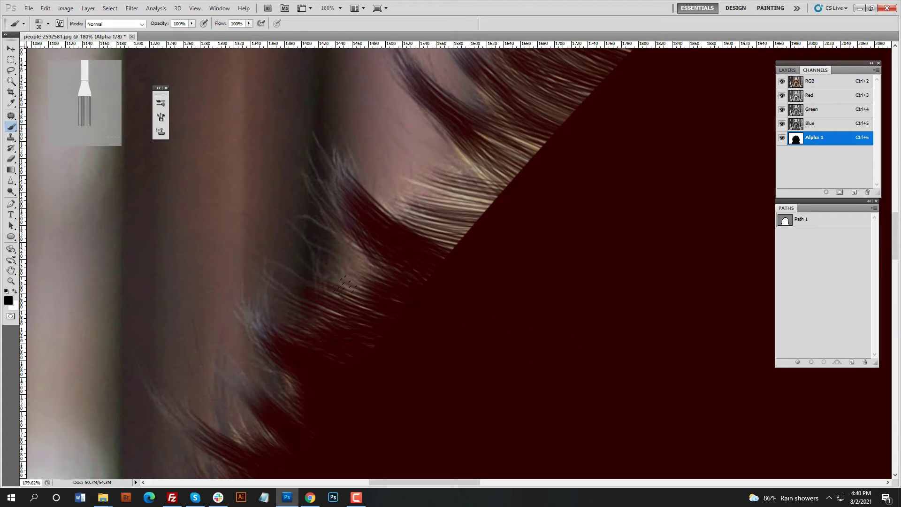
pyautogui.moveTo(367, 308); pyautogui.dragTo(339, 289)
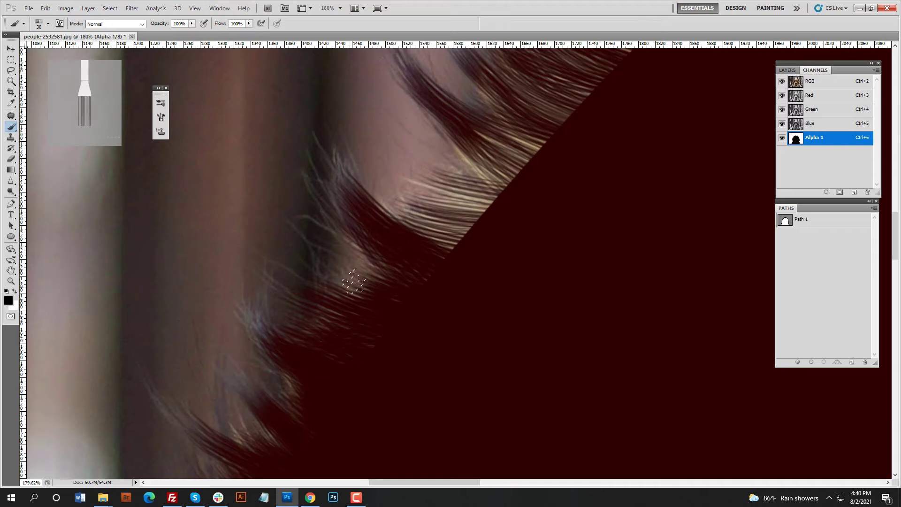
pyautogui.moveTo(281, 323); pyautogui.dragTo(265, 328)
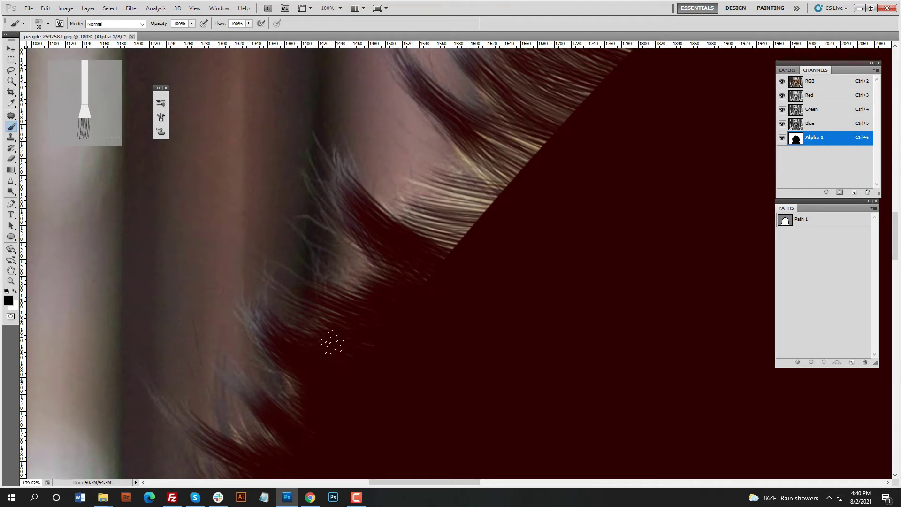
# Mask the blond strands between the two dark locks on the pink background strip, undoing one unwanted stroke
pyautogui.scroll(3, 416, 334)
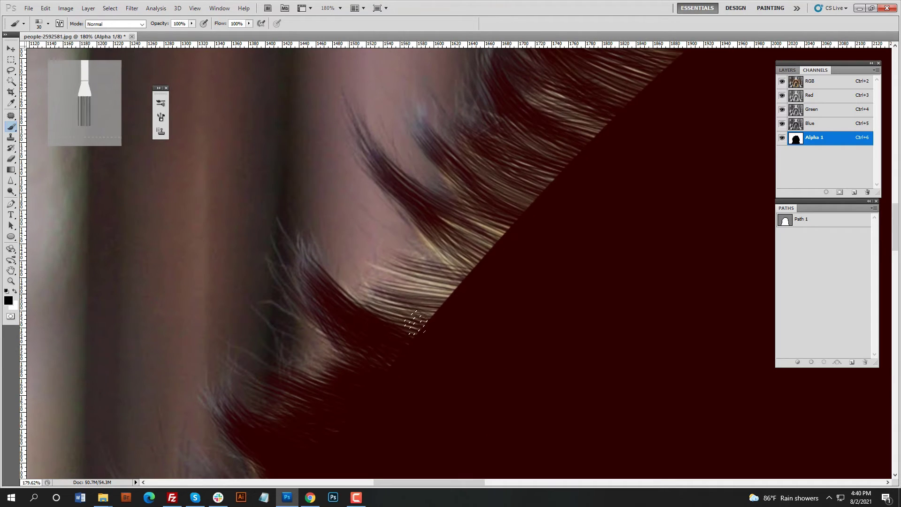
pyautogui.moveTo(449, 277)
pyautogui.mouseDown()
pyautogui.moveTo(409, 317)
pyautogui.moveTo(348, 315)
pyautogui.moveTo(504, 227)
pyautogui.mouseUp()
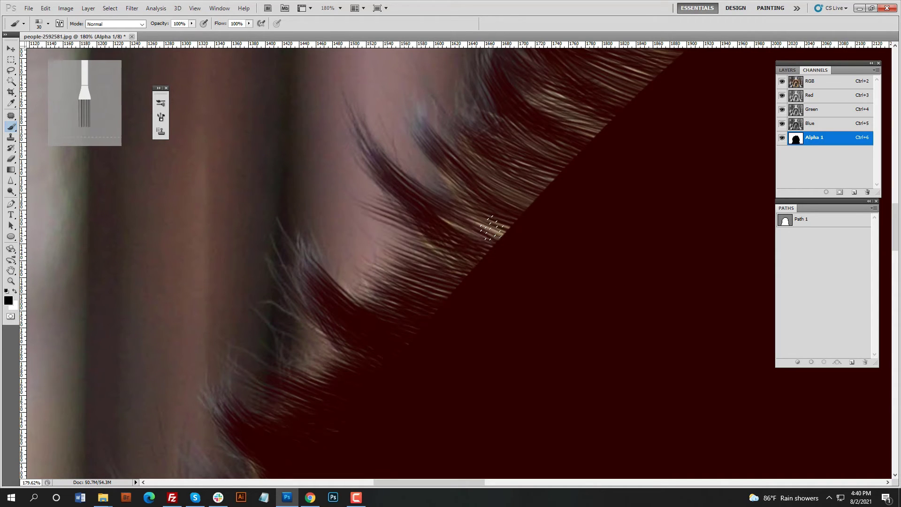
pyautogui.hotkey('ctrl', 'z')
pyautogui.moveTo(423, 230)
pyautogui.mouseDown()
pyautogui.moveTo(479, 274)
pyautogui.moveTo(453, 282)
pyautogui.moveTo(553, 334)
pyautogui.mouseUp()
pyautogui.moveTo(375, 287); pyautogui.dragTo(404, 313)
pyautogui.moveTo(406, 261)
pyautogui.mouseDown()
pyautogui.moveTo(446, 271)
pyautogui.moveTo(425, 235)
pyautogui.mouseUp()
pyautogui.moveTo(392, 209); pyautogui.dragTo(507, 263)
# Paint black strokes from the small bluish-tipped lock on the pink strip's edge toward the diagonal mask edge
pyautogui.moveTo(586, 286); pyautogui.dragTo(549, 367)
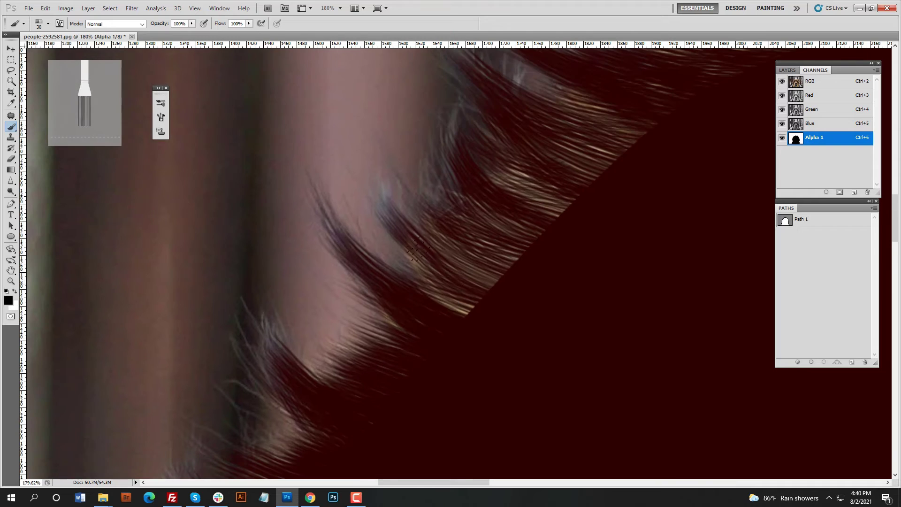
pyautogui.moveTo(422, 268); pyautogui.dragTo(493, 319)
pyautogui.moveTo(458, 256); pyautogui.dragTo(516, 299)
pyautogui.moveTo(418, 230); pyautogui.dragTo(502, 289)
# Darken the dense strands between the small bluish-tipped lock and the diagonal mask edge, including the pale roots below
pyautogui.moveTo(530, 169); pyautogui.dragTo(424, 167)
pyautogui.moveTo(283, 206); pyautogui.dragTo(475, 280)
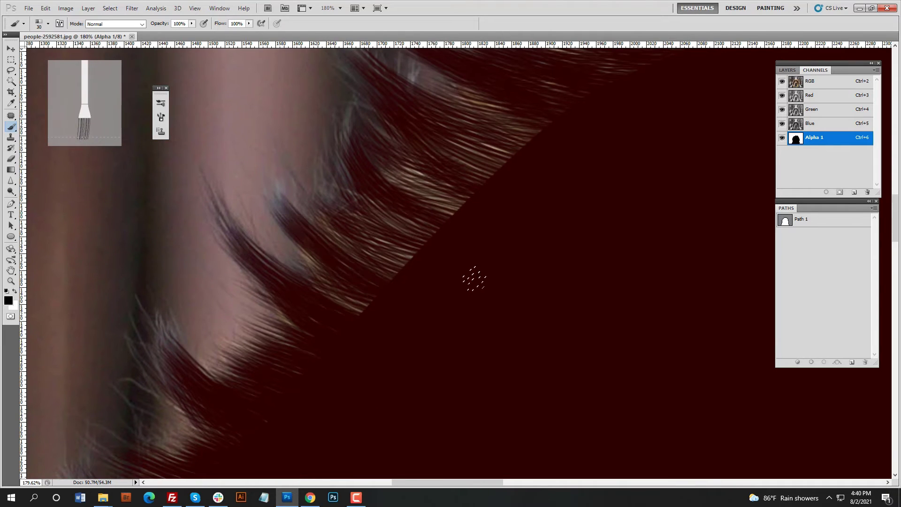
pyautogui.moveTo(313, 209); pyautogui.dragTo(423, 277)
pyautogui.moveTo(351, 197); pyautogui.dragTo(513, 258)
pyautogui.moveTo(326, 184); pyautogui.dragTo(433, 240)
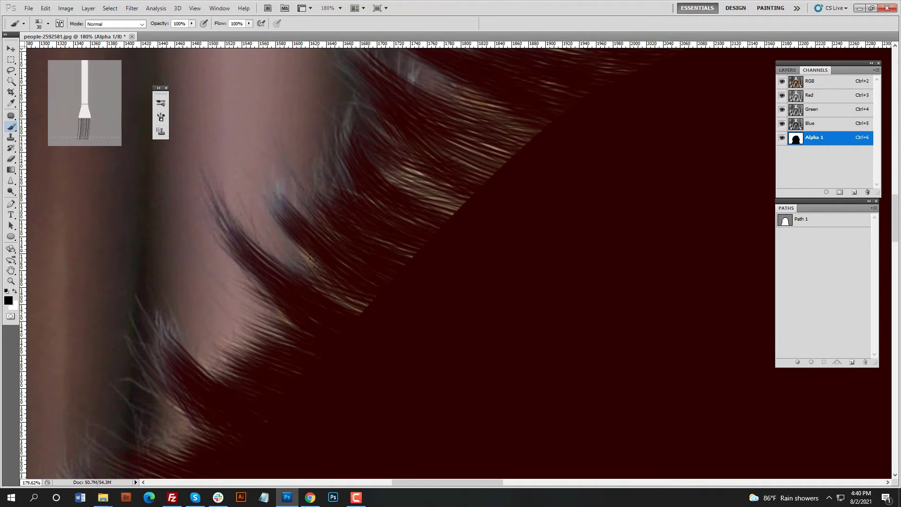
pyautogui.moveTo(314, 261); pyautogui.dragTo(370, 306)
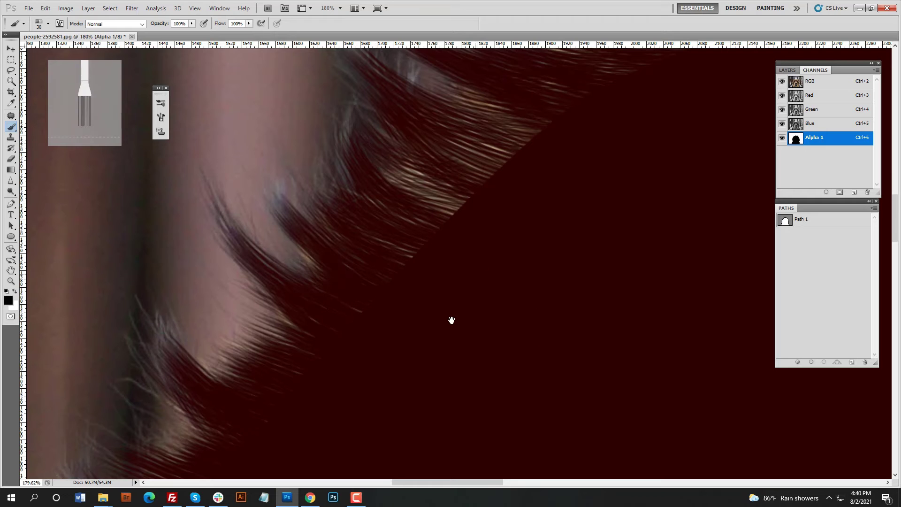
# Mask the remaining light strands beneath the pale blond section farther up the diagonal hair edge
pyautogui.moveTo(452, 320); pyautogui.dragTo(414, 414)
pyautogui.moveTo(329, 226); pyautogui.dragTo(423, 296)
pyautogui.moveTo(331, 248); pyautogui.dragTo(418, 303)
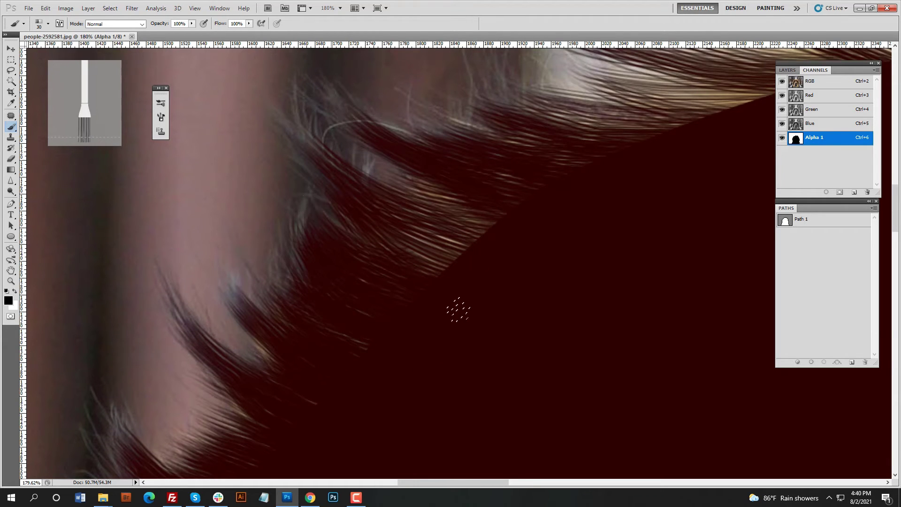
# Mask the light blond strands along the diagonal mask edge between the wispy lock and the small bluish-tipped lock with black strokes
pyautogui.moveTo(321, 206); pyautogui.dragTo(465, 258)
pyautogui.moveTo(441, 112); pyautogui.dragTo(385, 261)
pyautogui.moveTo(301, 301); pyautogui.dragTo(434, 376)
pyautogui.moveTo(352, 350)
pyautogui.mouseDown()
pyautogui.moveTo(422, 397)
pyautogui.moveTo(308, 371)
pyautogui.mouseUp()
pyautogui.moveTo(360, 318)
pyautogui.mouseDown()
pyautogui.moveTo(354, 368)
pyautogui.moveTo(383, 403)
pyautogui.mouseUp()
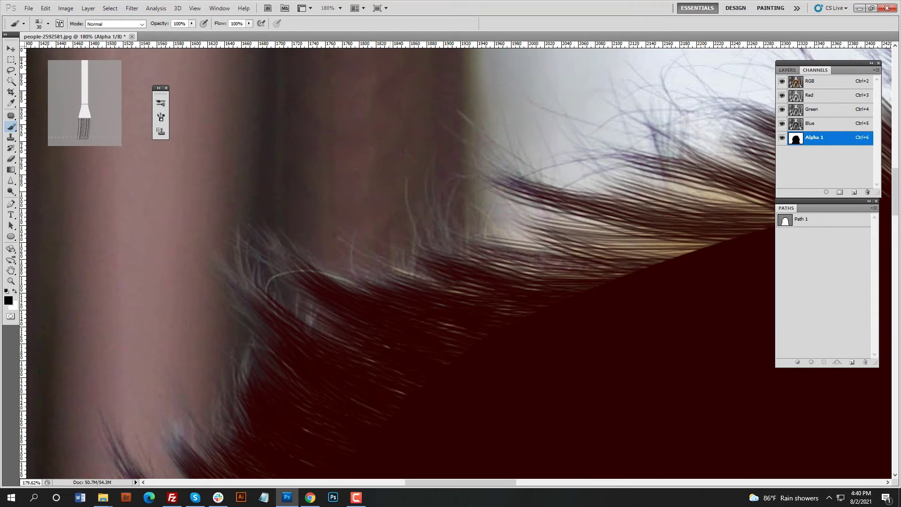
# Cover the leftover light flecks inside the mask between the wispy lock and the two dark locks on the pink strip
pyautogui.moveTo(248, 290); pyautogui.dragTo(538, 364)
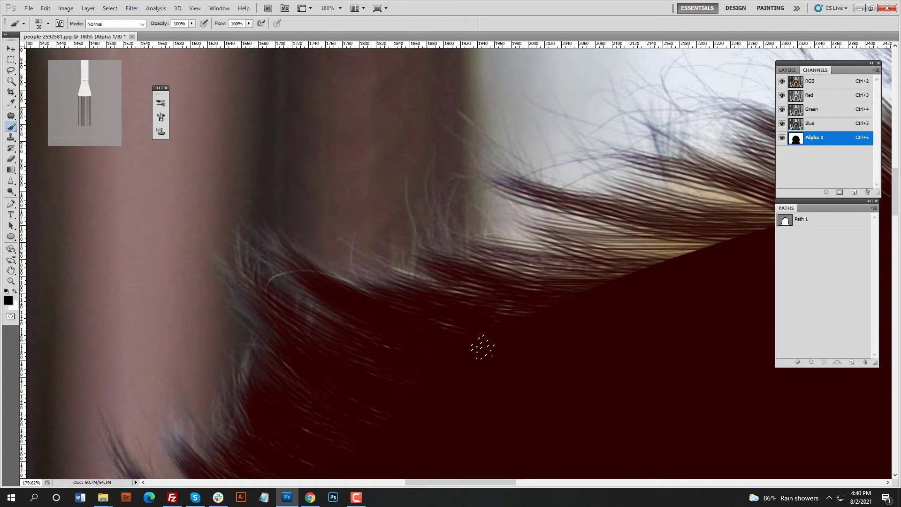
pyautogui.moveTo(500, 302); pyautogui.dragTo(519, 231)
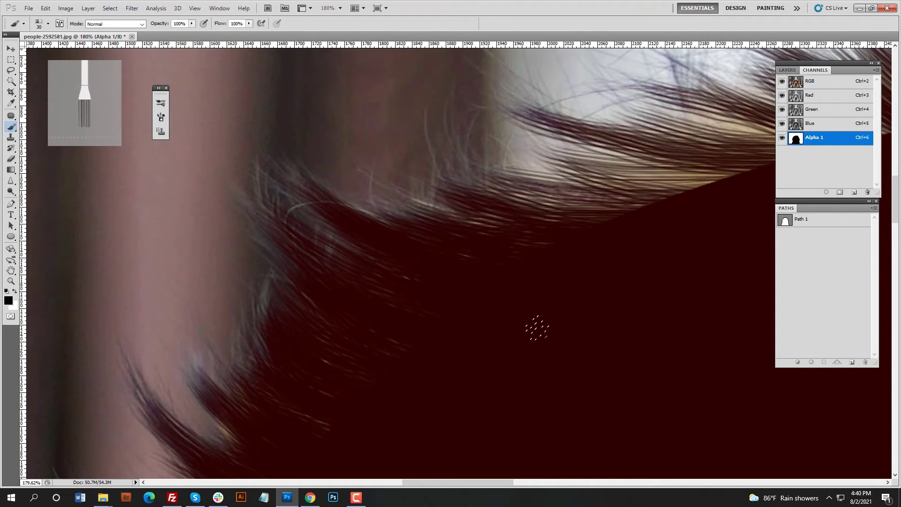
pyautogui.moveTo(296, 409); pyautogui.dragTo(362, 292)
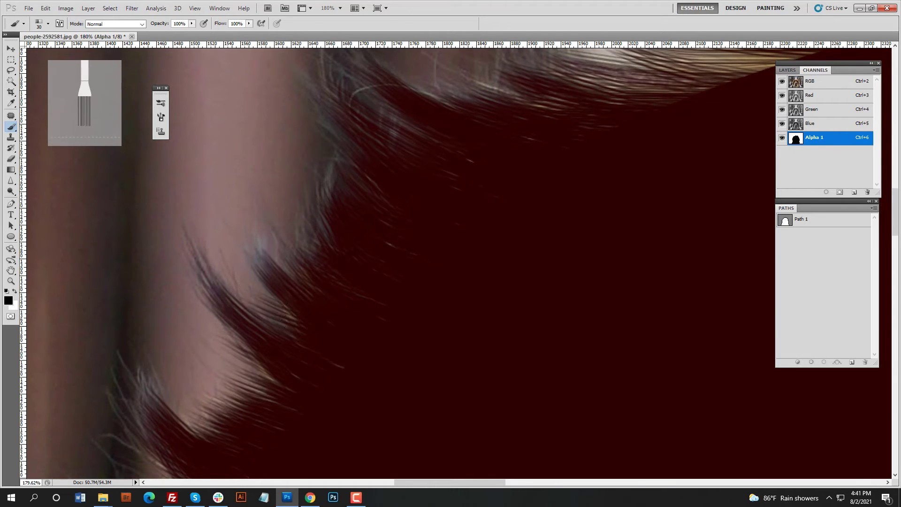
pyautogui.moveTo(598, 180); pyautogui.dragTo(221, 256)
pyautogui.moveTo(339, 181); pyautogui.dragTo(423, 190)
# Paint black strokes over the blond roots where the upper-left hairline meets the white background
pyautogui.moveTo(425, 237); pyautogui.dragTo(301, 244)
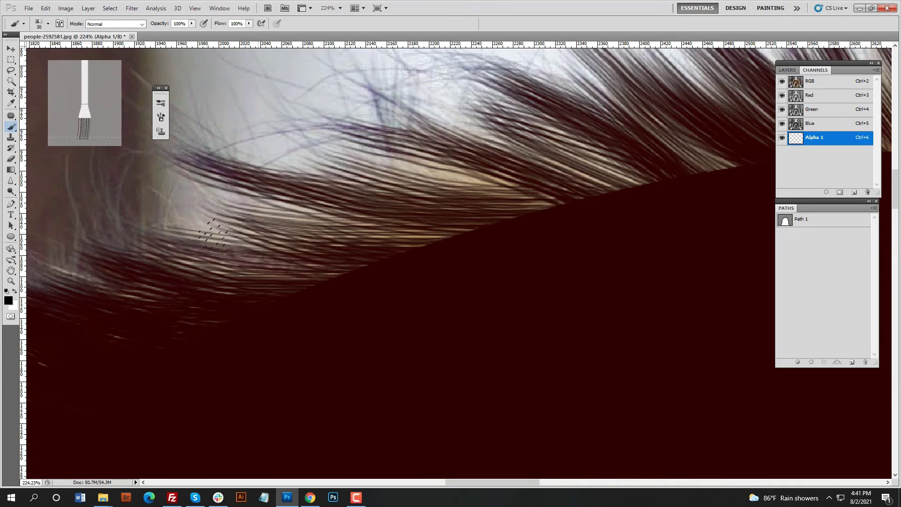
pyautogui.moveTo(366, 251); pyautogui.dragTo(249, 254)
pyautogui.moveTo(422, 247); pyautogui.dragTo(286, 251)
pyautogui.moveTo(434, 230)
pyautogui.mouseDown()
pyautogui.moveTo(278, 256)
pyautogui.moveTo(183, 288)
pyautogui.mouseUp()
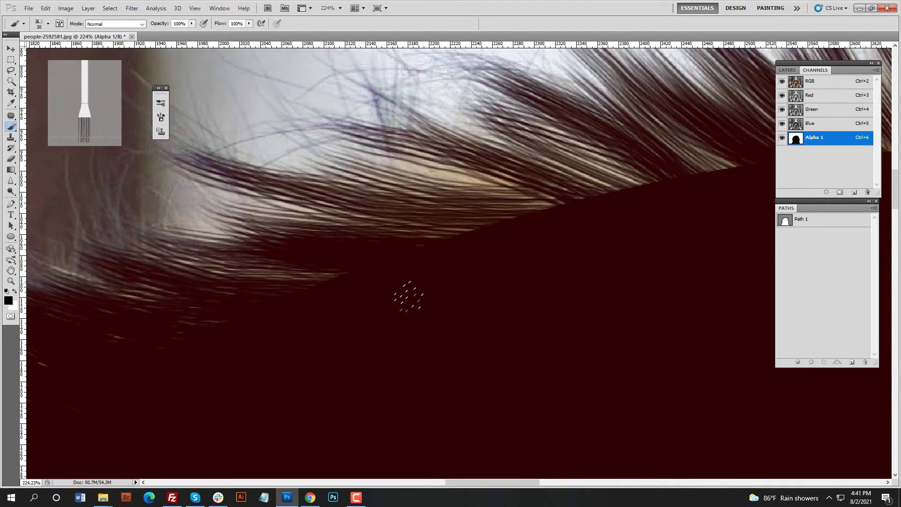
pyautogui.moveTo(331, 264); pyautogui.dragTo(145, 256)
pyautogui.moveTo(426, 273)
pyautogui.mouseDown()
pyautogui.moveTo(300, 230)
pyautogui.moveTo(441, 205)
pyautogui.mouseUp()
pyautogui.moveTo(515, 261); pyautogui.dragTo(368, 362)
pyautogui.moveTo(287, 279)
pyautogui.mouseDown()
pyautogui.moveTo(403, 298)
pyautogui.moveTo(249, 239)
pyautogui.mouseUp()
pyautogui.moveTo(363, 305); pyautogui.dragTo(193, 233)
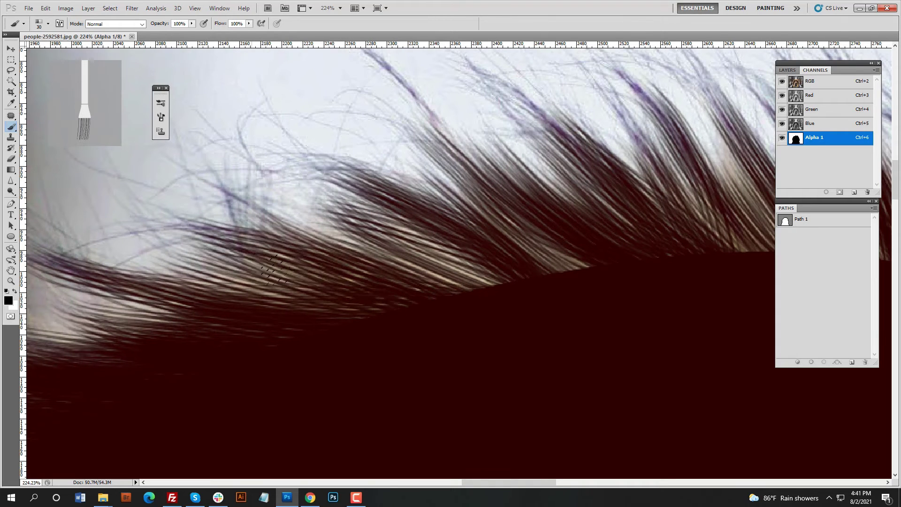
# Darken the light roots on the left slope of the crown, following the hair direction up toward the white background
pyautogui.moveTo(359, 283); pyautogui.dragTo(251, 263)
pyautogui.moveTo(306, 299); pyautogui.dragTo(235, 282)
pyautogui.moveTo(457, 284)
pyautogui.mouseDown()
pyautogui.moveTo(414, 272)
pyautogui.moveTo(331, 221)
pyautogui.mouseUp()
pyautogui.moveTo(503, 285)
pyautogui.mouseDown()
pyautogui.moveTo(469, 264)
pyautogui.moveTo(557, 260)
pyautogui.moveTo(420, 258)
pyautogui.mouseUp()
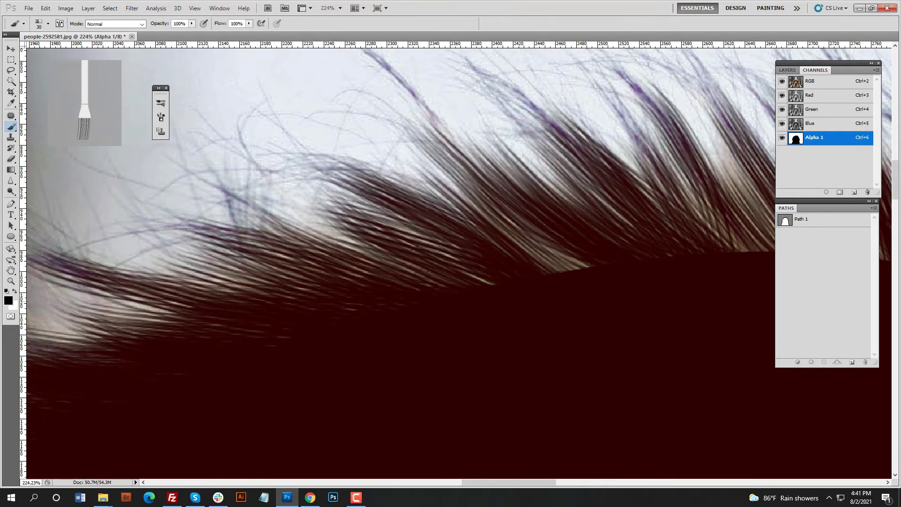
pyautogui.moveTo(540, 267)
pyautogui.mouseDown()
pyautogui.moveTo(239, 335)
pyautogui.moveTo(185, 287)
pyautogui.mouseUp()
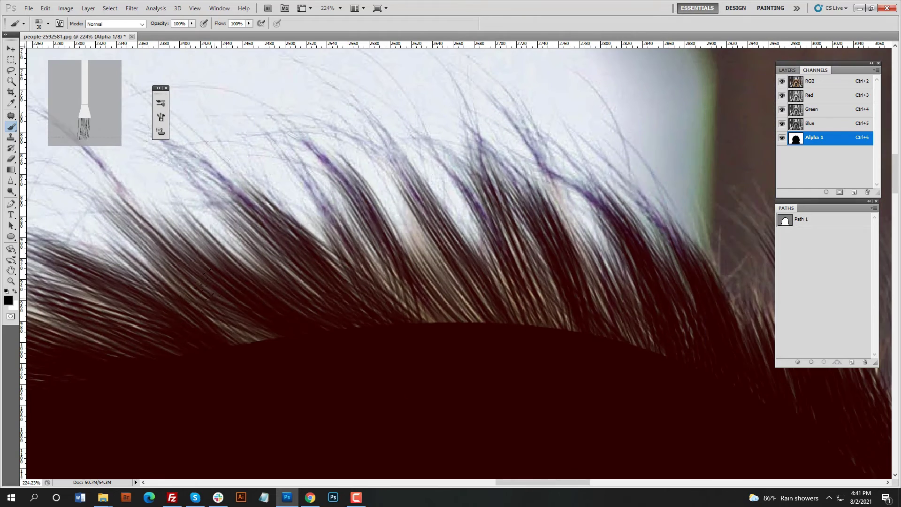
pyautogui.moveTo(268, 337); pyautogui.dragTo(221, 306)
# Mask the pale strand gaps at the base of the swept locks left of the crown's peak
pyautogui.moveTo(413, 332); pyautogui.dragTo(669, 340)
pyautogui.moveTo(533, 342); pyautogui.dragTo(418, 280)
pyautogui.moveTo(518, 337)
pyautogui.mouseDown()
pyautogui.moveTo(439, 284)
pyautogui.moveTo(446, 277)
pyautogui.mouseUp()
pyautogui.moveTo(392, 347); pyautogui.dragTo(319, 315)
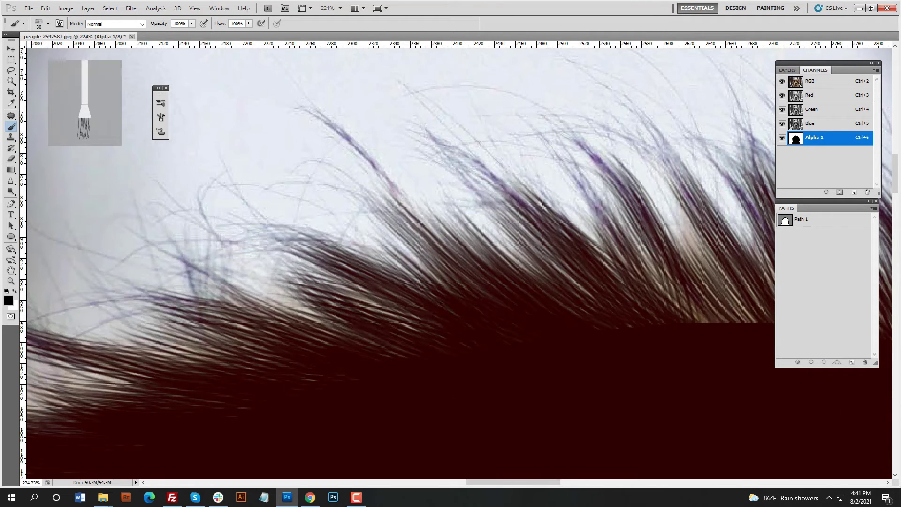
pyautogui.moveTo(427, 332); pyautogui.dragTo(370, 309)
pyautogui.moveTo(413, 319); pyautogui.dragTo(375, 303)
# Thicken the upright crown locks against the white background with short black strokes along the strands
pyautogui.moveTo(523, 276); pyautogui.dragTo(363, 248)
pyautogui.moveTo(437, 282); pyautogui.dragTo(392, 247)
pyautogui.moveTo(486, 280); pyautogui.dragTo(453, 248)
pyautogui.moveTo(551, 287)
pyautogui.mouseDown()
pyautogui.moveTo(483, 266)
pyautogui.moveTo(538, 276)
pyautogui.mouseUp()
pyautogui.moveTo(587, 293)
pyautogui.mouseDown()
pyautogui.moveTo(498, 242)
pyautogui.moveTo(525, 206)
pyautogui.mouseUp()
pyautogui.moveTo(520, 279); pyautogui.dragTo(453, 204)
pyautogui.moveTo(472, 255); pyautogui.dragTo(429, 217)
# Fill the light gaps between the root strands around the crown's peak with black strokes
pyautogui.moveTo(499, 365); pyautogui.dragTo(276, 387)
pyautogui.moveTo(365, 312); pyautogui.dragTo(303, 245)
pyautogui.moveTo(433, 322); pyautogui.dragTo(384, 284)
pyautogui.moveTo(406, 304); pyautogui.dragTo(384, 270)
pyautogui.moveTo(425, 319); pyautogui.dragTo(369, 244)
pyautogui.moveTo(415, 302); pyautogui.dragTo(398, 275)
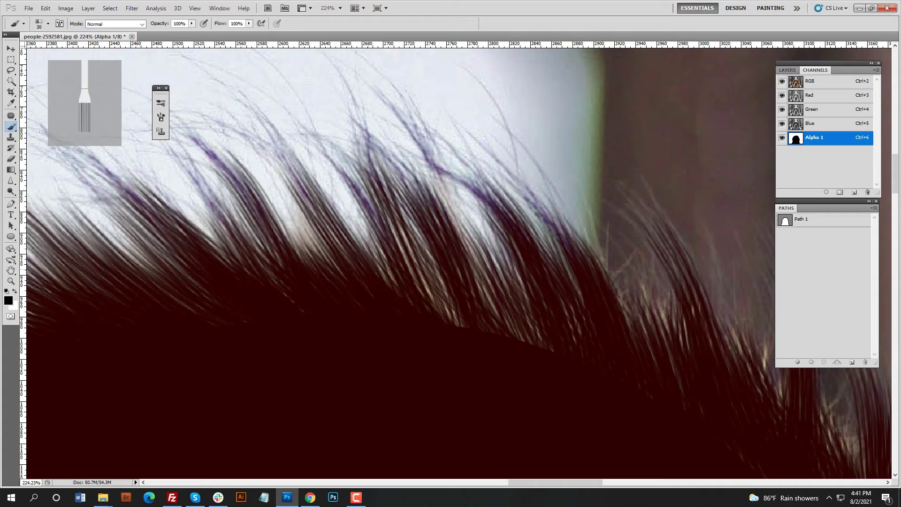
# Mask the light roots along the curved mask edge on the crown's right side and touch up the neighbouring locks
pyautogui.moveTo(462, 327)
pyautogui.mouseDown()
pyautogui.moveTo(425, 277)
pyautogui.moveTo(427, 259)
pyautogui.mouseUp()
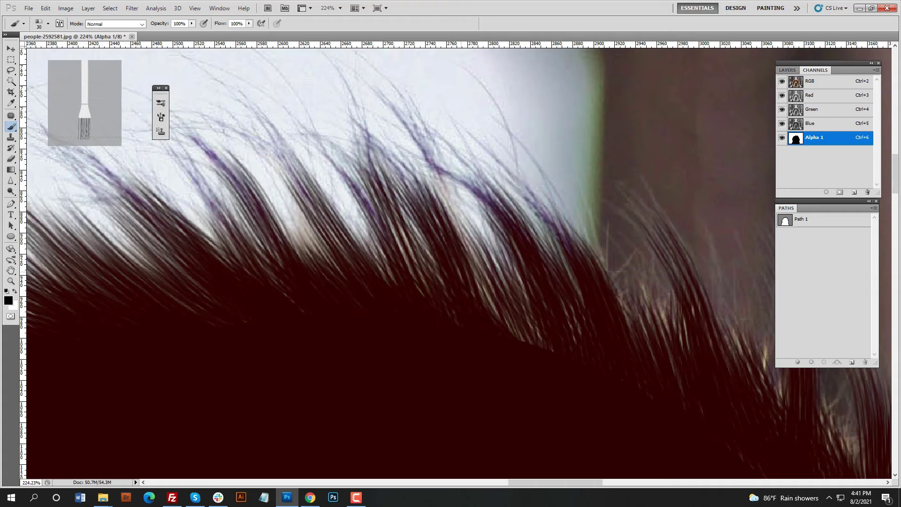
pyautogui.moveTo(498, 319); pyautogui.dragTo(472, 277)
pyautogui.moveTo(531, 340); pyautogui.dragTo(505, 308)
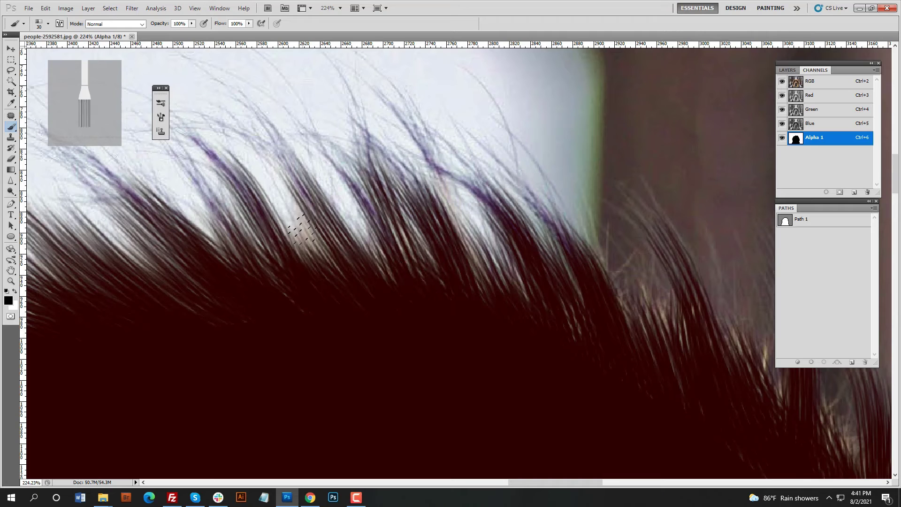
pyautogui.moveTo(348, 277); pyautogui.dragTo(303, 231)
pyautogui.moveTo(157, 274); pyautogui.dragTo(146, 261)
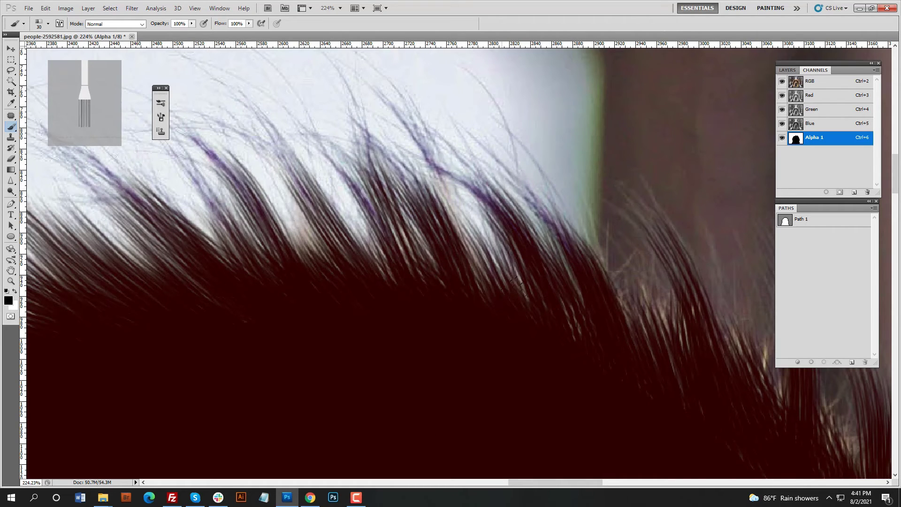
# Darken the light strands on the head's right slope where the hair crosses the dark brown background
pyautogui.moveTo(502, 317); pyautogui.dragTo(220, 247)
pyautogui.moveTo(432, 344); pyautogui.dragTo(371, 261)
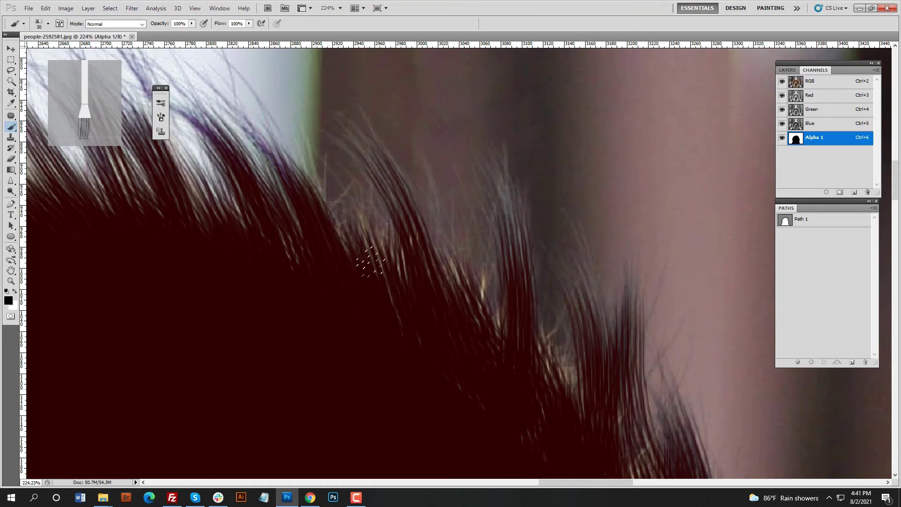
pyautogui.moveTo(457, 244); pyautogui.dragTo(452, 274)
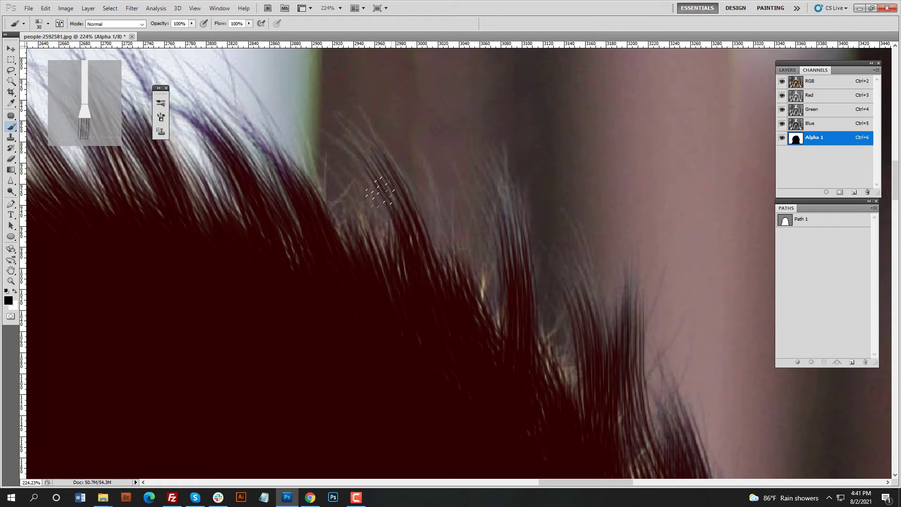
pyautogui.moveTo(361, 212); pyautogui.dragTo(374, 255)
pyautogui.moveTo(551, 382)
pyautogui.mouseDown()
pyautogui.moveTo(450, 321)
pyautogui.moveTo(338, 191)
pyautogui.mouseUp()
pyautogui.moveTo(438, 334)
pyautogui.mouseDown()
pyautogui.moveTo(419, 240)
pyautogui.moveTo(456, 329)
pyautogui.mouseUp()
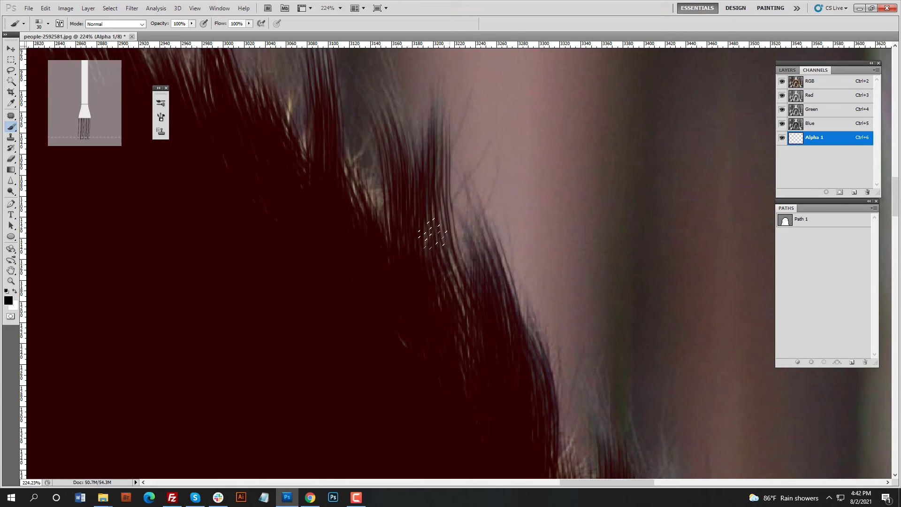
# Mask the pale strands at the base of the locks in front of the right pink background strip
pyautogui.moveTo(449, 268)
pyautogui.mouseDown()
pyautogui.moveTo(460, 305)
pyautogui.moveTo(464, 231)
pyautogui.mouseUp()
pyautogui.scroll(-3, 449, 239)
pyautogui.scroll(3, 493, 224)
pyautogui.moveTo(515, 277); pyautogui.dragTo(529, 331)
pyautogui.moveTo(587, 394); pyautogui.dragTo(509, 300)
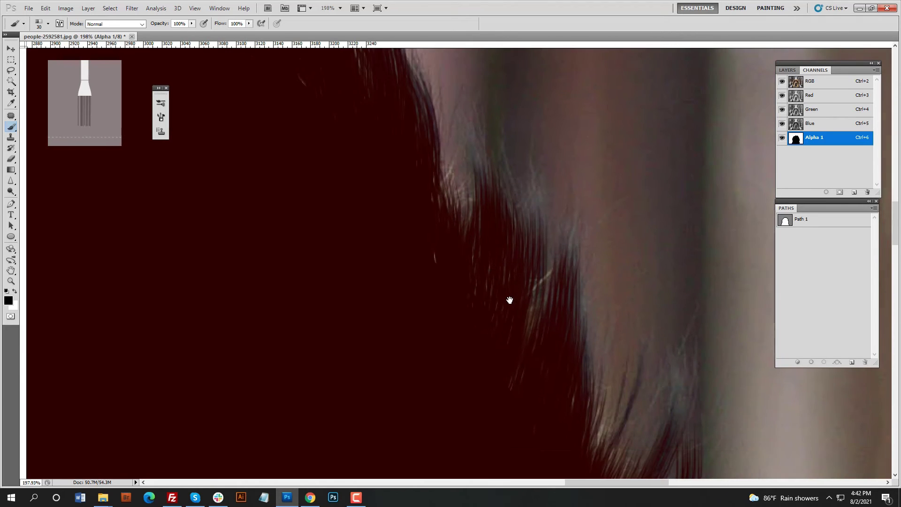
# Paint over the light roots and flecks in the locks just below the right pink background strip
pyautogui.moveTo(483, 218); pyautogui.dragTo(475, 150)
pyautogui.moveTo(432, 169); pyautogui.dragTo(445, 209)
pyautogui.moveTo(527, 315); pyautogui.dragTo(469, 274)
pyautogui.scroll(-3, 472, 286)
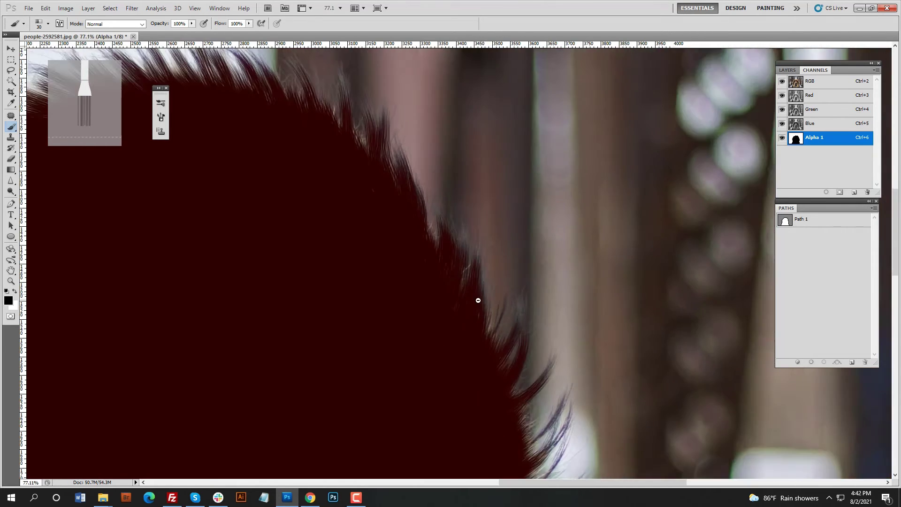
pyautogui.scroll(3, 477, 298)
# Darken the roots of the upturned dark locks above the bright background spot on the right hair edge
pyautogui.moveTo(547, 431); pyautogui.dragTo(406, 213)
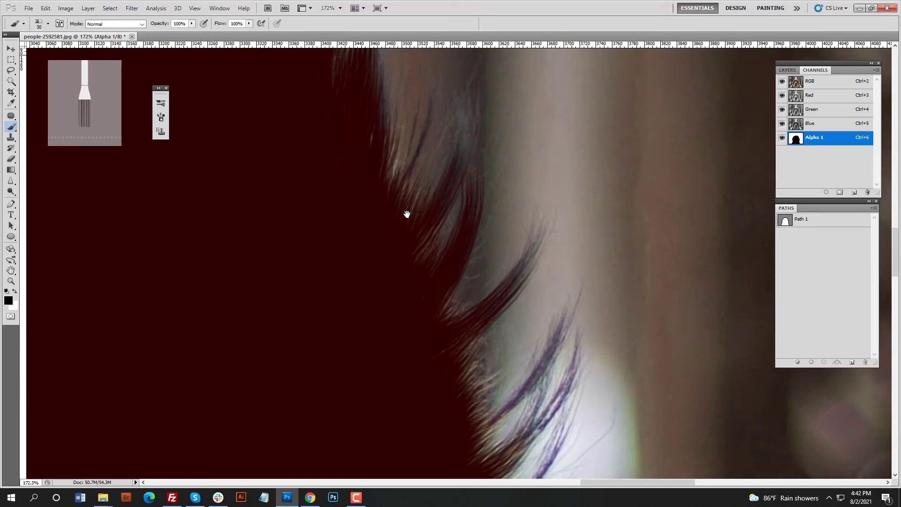
pyautogui.moveTo(457, 192); pyautogui.dragTo(468, 265)
pyautogui.moveTo(472, 210)
pyautogui.mouseDown()
pyautogui.moveTo(439, 245)
pyautogui.moveTo(392, 359)
pyautogui.moveTo(376, 226)
pyautogui.mouseUp()
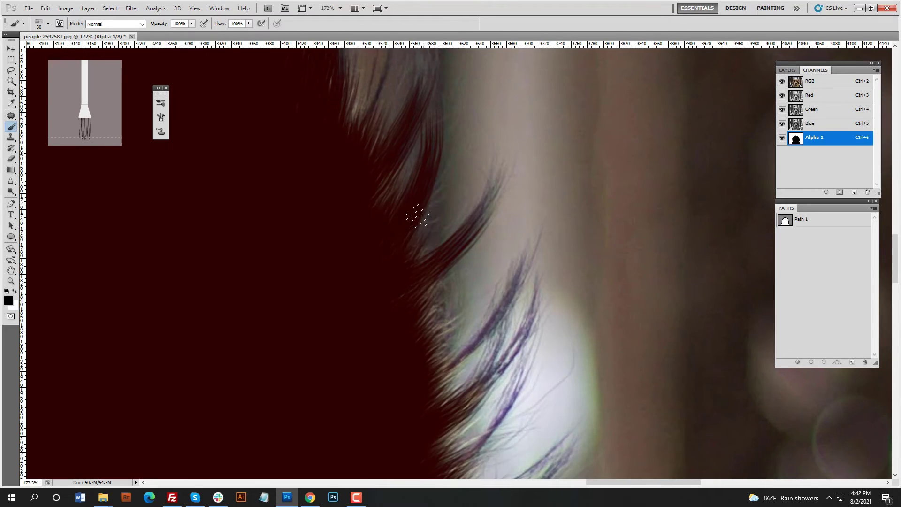
pyautogui.scroll(-3, 376, 212)
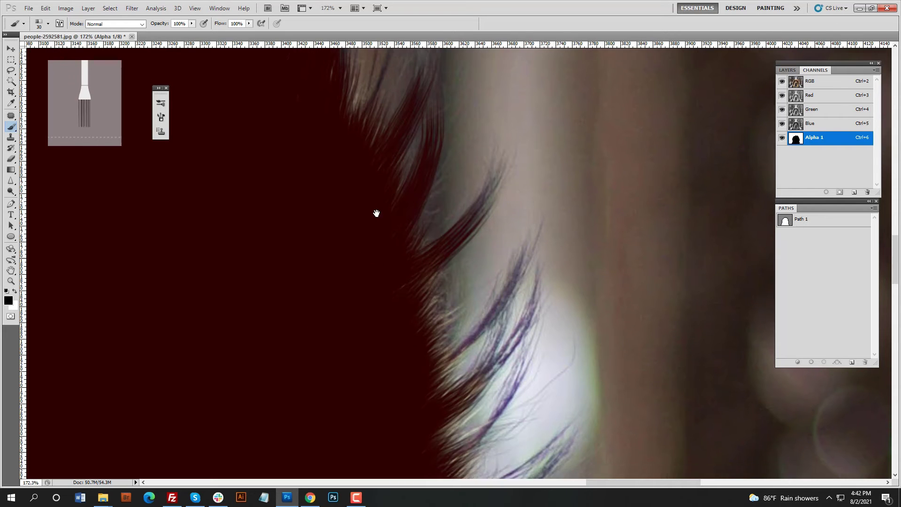
pyautogui.scroll(-3, 499, 342)
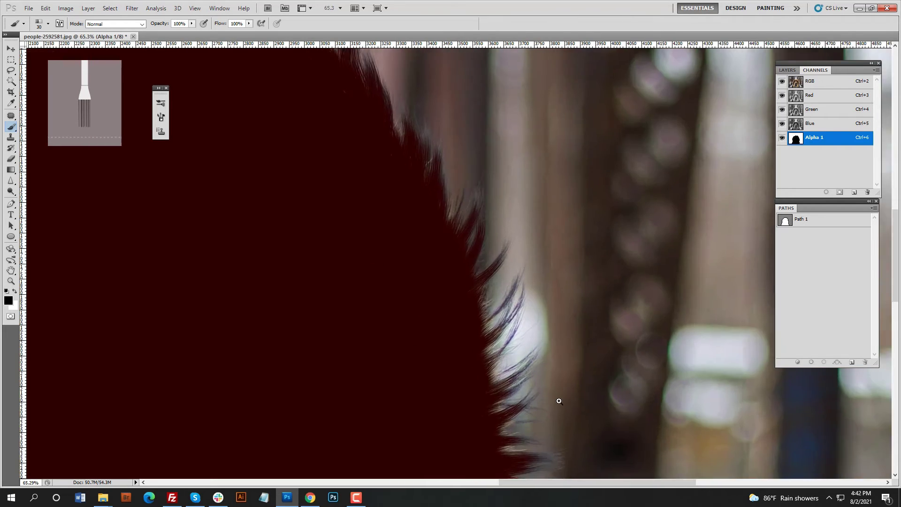
# Trace the uppermost purple lock beside the bright background spot with a bundle of fine curved Pen tool paths
pyautogui.scroll(5, 492, 251)
pyautogui.press('p')
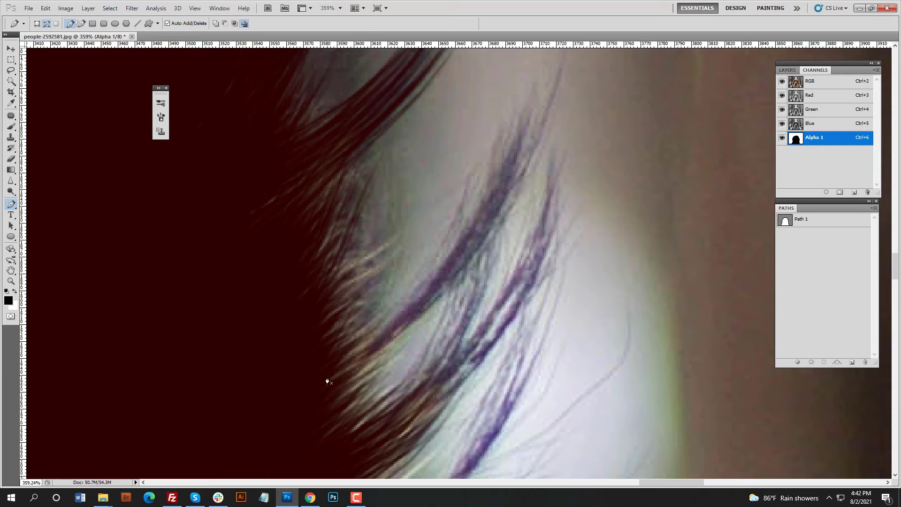
pyautogui.click(327, 377)
pyautogui.moveTo(521, 151); pyautogui.dragTo(562, 146)
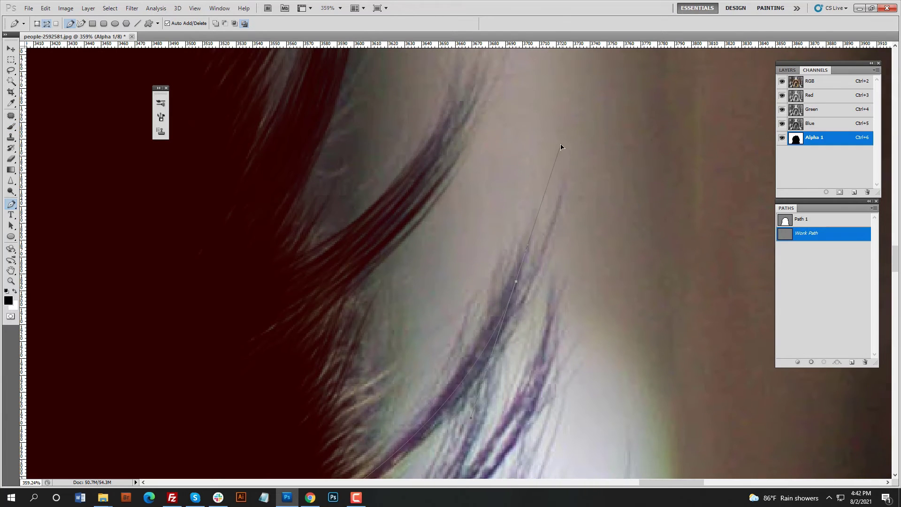
pyautogui.moveTo(536, 273); pyautogui.dragTo(536, 203)
pyautogui.scroll(2, 476, 282)
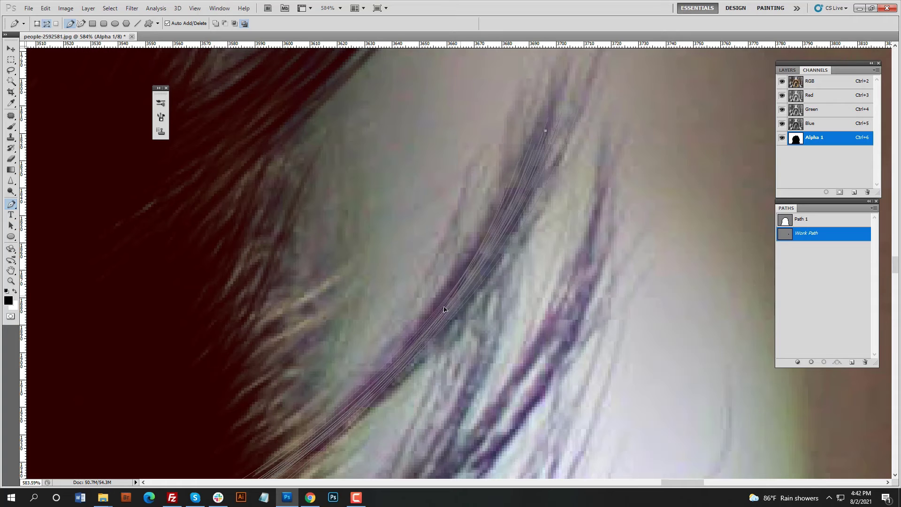
pyautogui.scroll(-3, 444, 309)
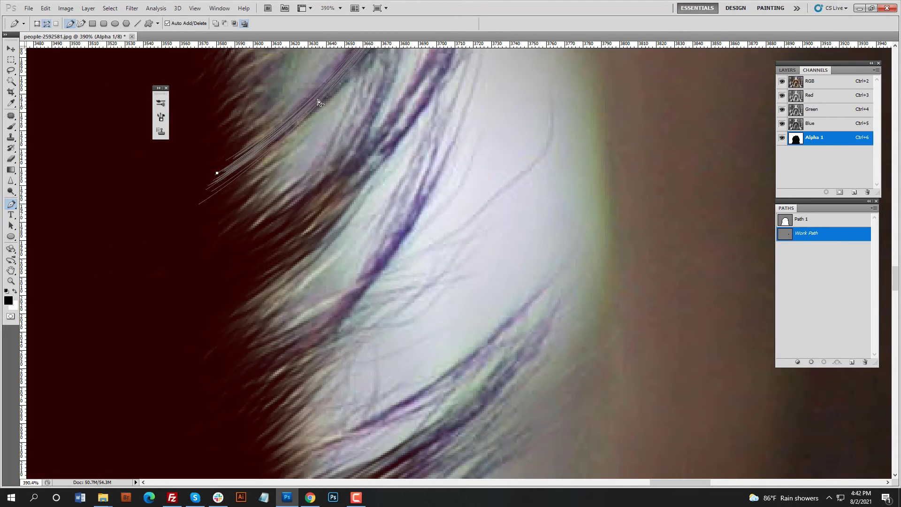
# Trace the next two purple locks crossing the bright background spot with hair-thin curved pen paths
pyautogui.moveTo(430, 203); pyautogui.dragTo(442, 294)
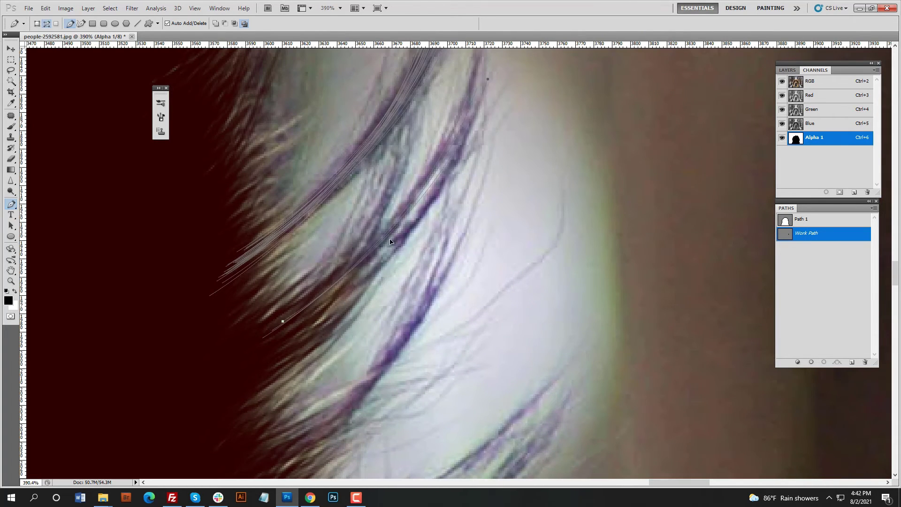
pyautogui.moveTo(387, 249); pyautogui.dragTo(402, 189)
pyautogui.scroll(-4, 398, 239)
pyautogui.scroll(4, 394, 168)
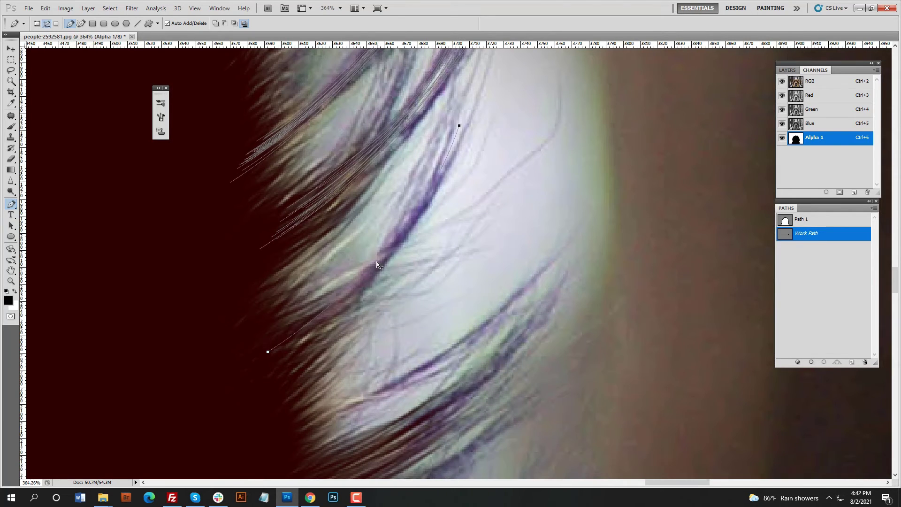
pyautogui.moveTo(375, 270); pyautogui.dragTo(387, 268)
pyautogui.moveTo(276, 353); pyautogui.dragTo(256, 362)
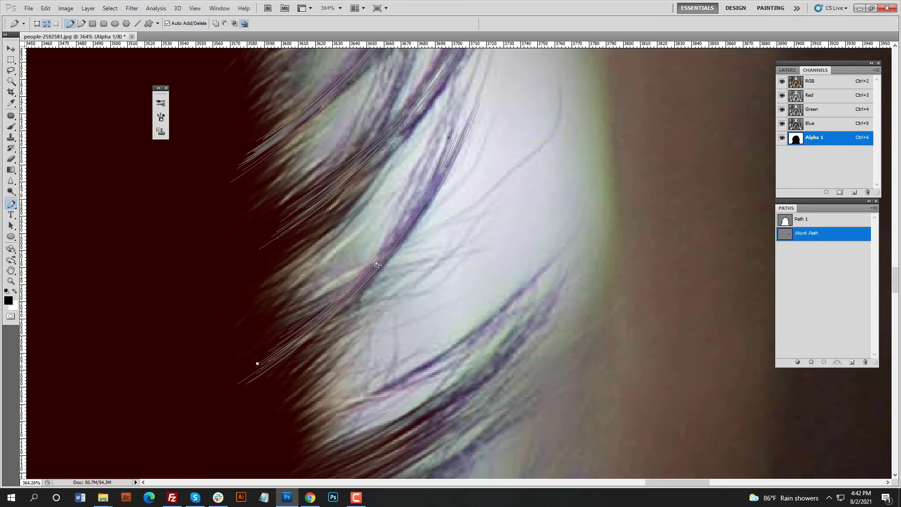
# Add fine curved pen paths along the dark locks below the bright background spot on the right hair edge
pyautogui.scroll(-2, 389, 171)
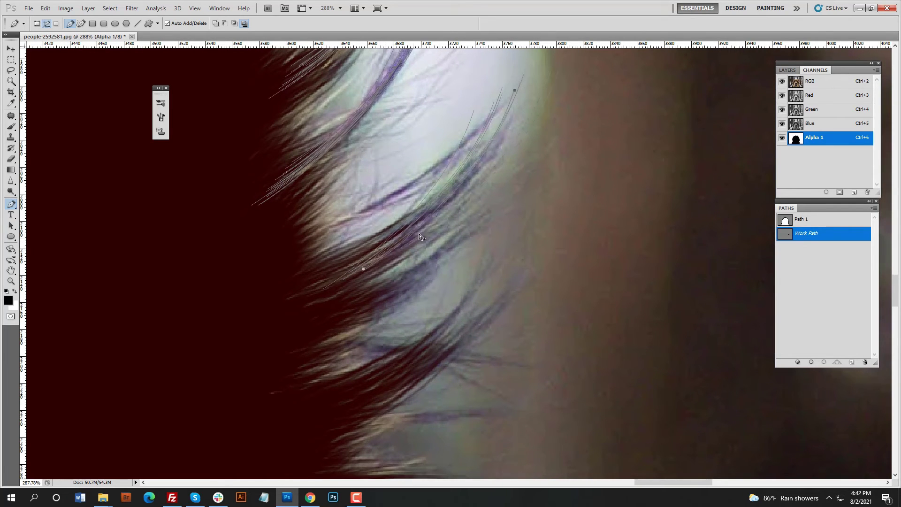
pyautogui.moveTo(429, 275); pyautogui.dragTo(432, 192)
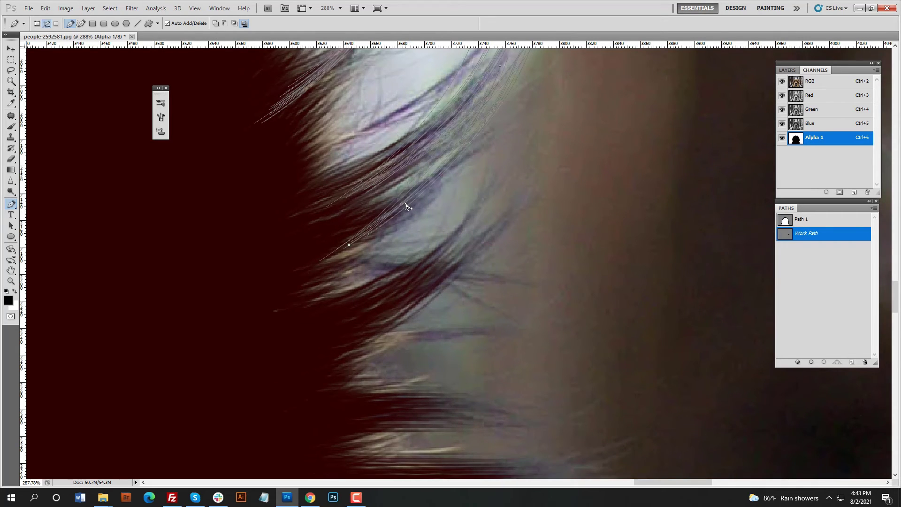
pyautogui.scroll(-8, 445, 251)
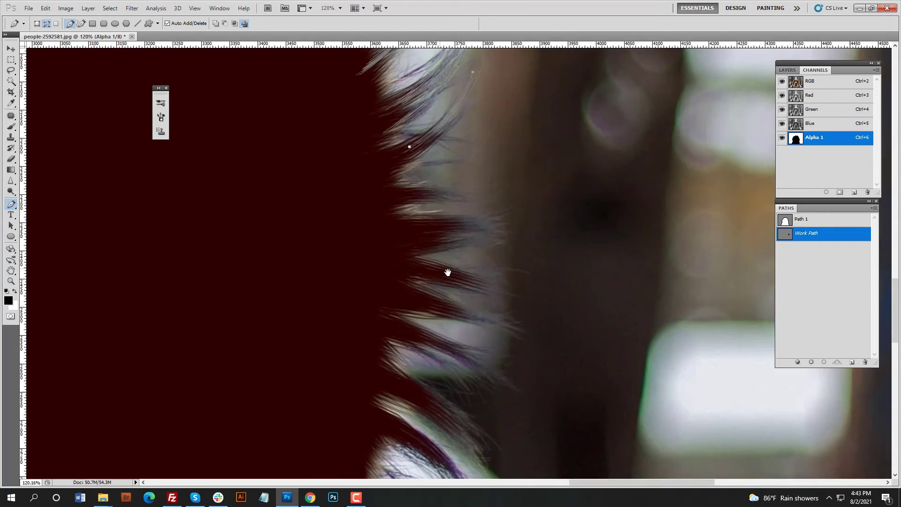
# Draw a fan of fine curved pen paths along the long dark lock on the left hair edge, below the bright background patch
pyautogui.scroll(6, 364, 227)
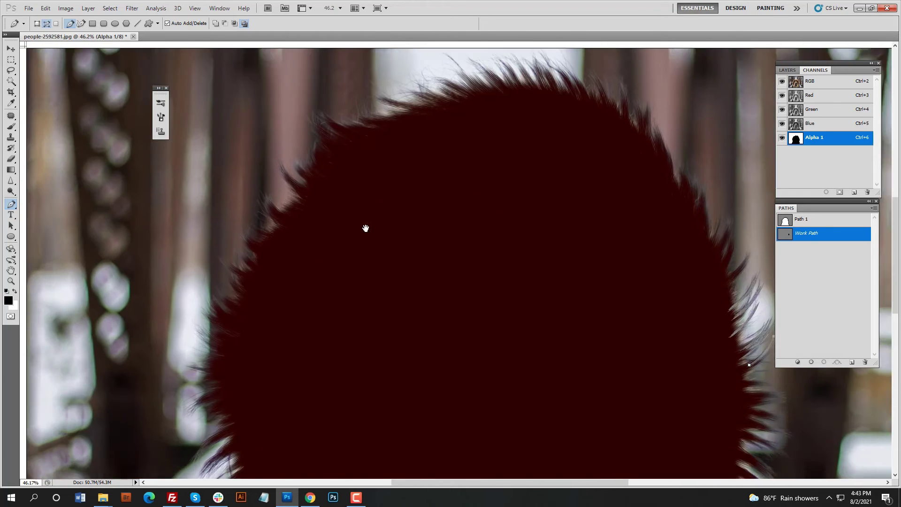
pyautogui.moveTo(383, 207); pyautogui.dragTo(486, 172)
pyautogui.scroll(3, 302, 258)
pyautogui.moveTo(302, 256); pyautogui.dragTo(319, 243)
pyautogui.moveTo(350, 220)
pyautogui.mouseDown()
pyautogui.moveTo(329, 242)
pyautogui.moveTo(343, 231)
pyautogui.mouseUp()
pyautogui.moveTo(365, 219); pyautogui.dragTo(384, 220)
pyautogui.moveTo(392, 210); pyautogui.dragTo(363, 225)
pyautogui.moveTo(309, 264)
pyautogui.mouseDown()
pyautogui.moveTo(338, 254)
pyautogui.moveTo(320, 268)
pyautogui.mouseUp()
pyautogui.moveTo(315, 271)
pyautogui.mouseDown()
pyautogui.moveTo(330, 270)
pyautogui.moveTo(321, 275)
pyautogui.mouseUp()
pyautogui.moveTo(378, 236); pyautogui.dragTo(378, 217)
pyautogui.moveTo(292, 278); pyautogui.dragTo(326, 249)
pyautogui.moveTo(376, 220); pyautogui.dragTo(355, 248)
pyautogui.scroll(-8, 356, 248)
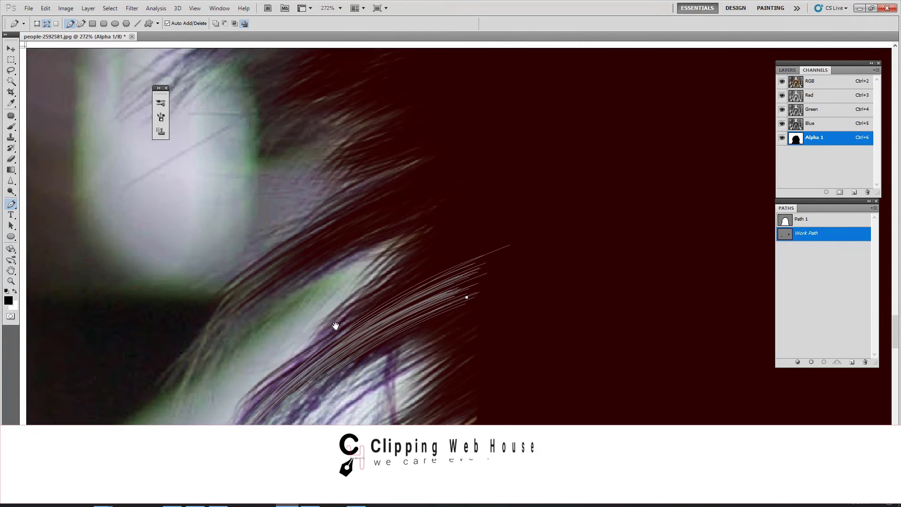
# Trace the dark lock protruding over the pinkish background on the upper-left hair edge with several fine curved Pen tool paths
pyautogui.scroll(5, 328, 263)
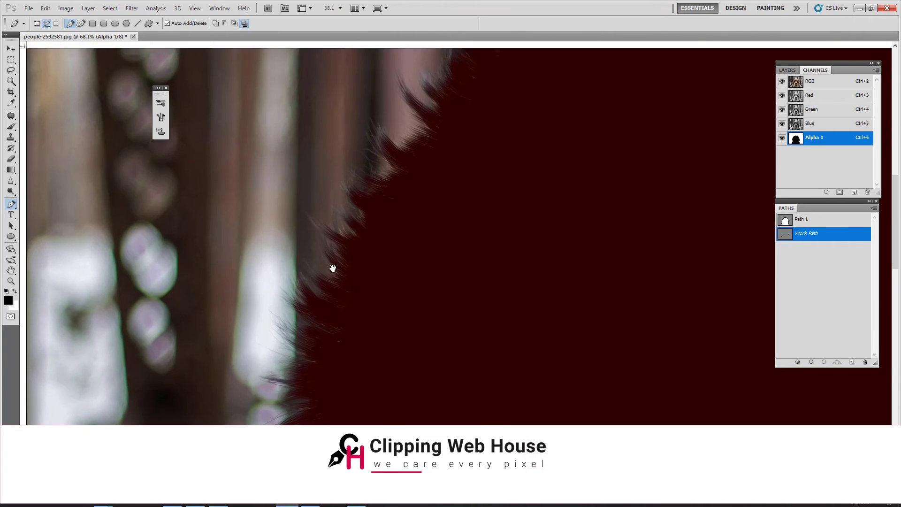
pyautogui.moveTo(431, 397); pyautogui.dragTo(463, 409)
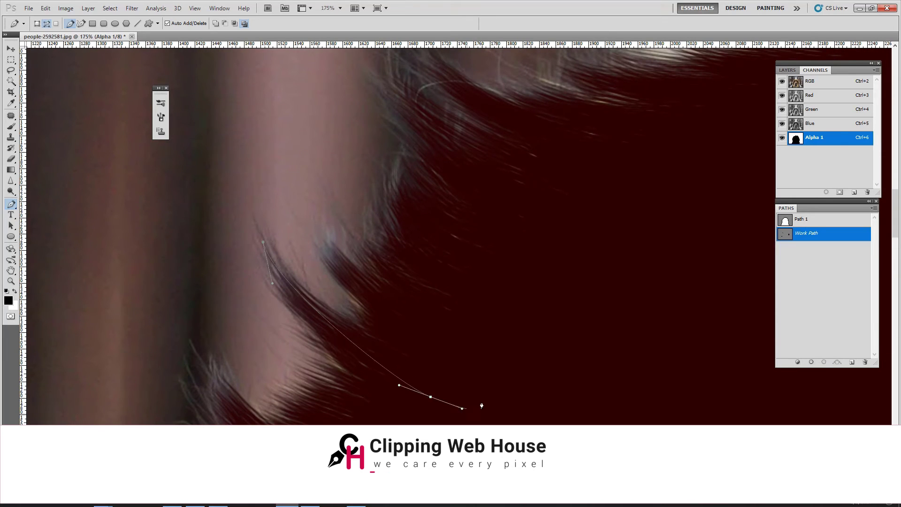
pyautogui.moveTo(336, 332); pyautogui.dragTo(328, 321)
pyautogui.moveTo(376, 347); pyautogui.dragTo(372, 358)
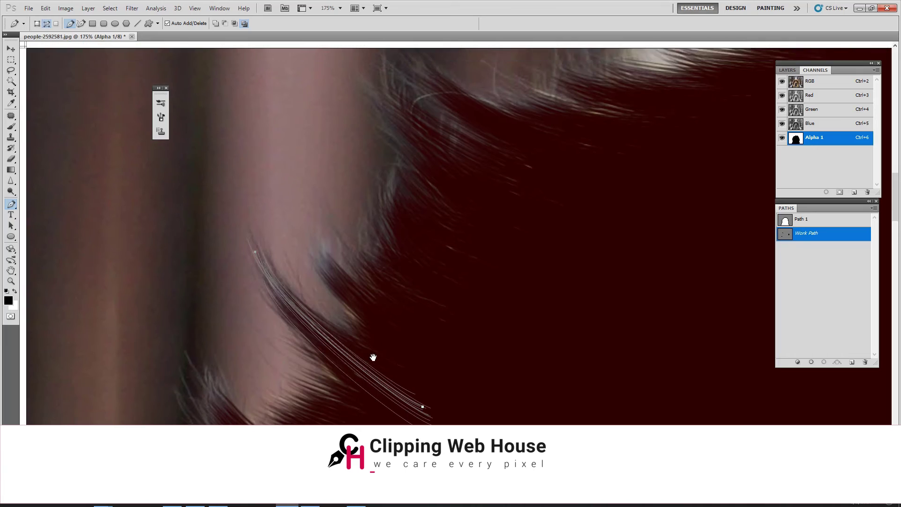
pyautogui.scroll(-3, 372, 358)
# Draw fine pen paths along three dark locks rising from the crown against the bright background
pyautogui.moveTo(414, 200); pyautogui.dragTo(360, 344)
pyautogui.moveTo(669, 328); pyautogui.dragTo(288, 238)
pyautogui.moveTo(309, 118); pyautogui.dragTo(208, 228)
pyautogui.click(134, 178)
pyautogui.click(224, 252)
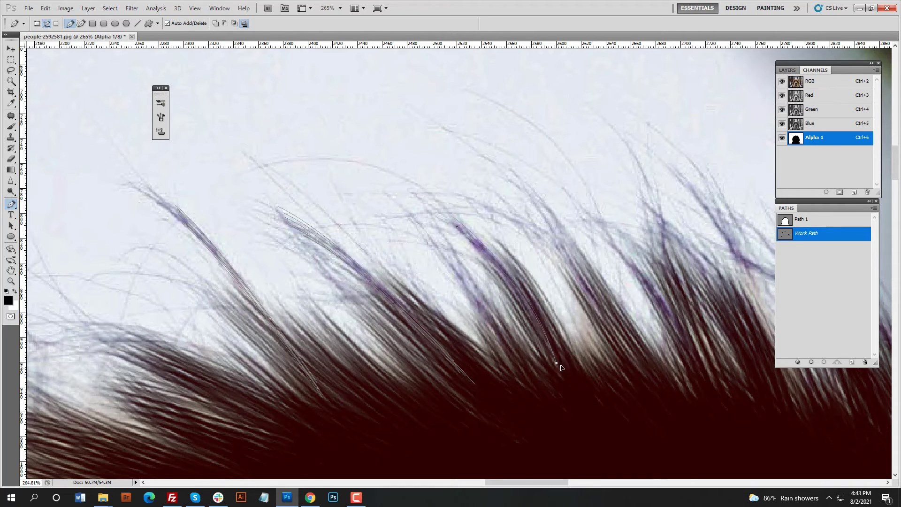
pyautogui.moveTo(752, 350); pyautogui.dragTo(459, 308)
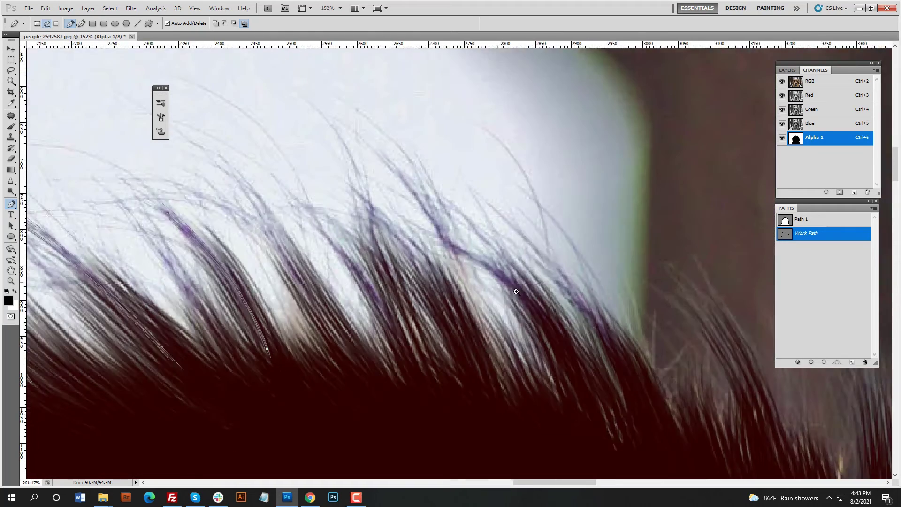
# Switch to the Brush tool with a soft round tip
pyautogui.moveTo(515, 291); pyautogui.dragTo(488, 289)
pyautogui.moveTo(672, 362); pyautogui.dragTo(321, 227)
pyautogui.moveTo(321, 227)
pyautogui.mouseDown()
pyautogui.moveTo(292, 243)
pyautogui.moveTo(488, 238)
pyautogui.moveTo(429, 241)
pyautogui.moveTo(455, 294)
pyautogui.mouseUp()
pyautogui.press('b')
pyautogui.rightClick(420, 193)
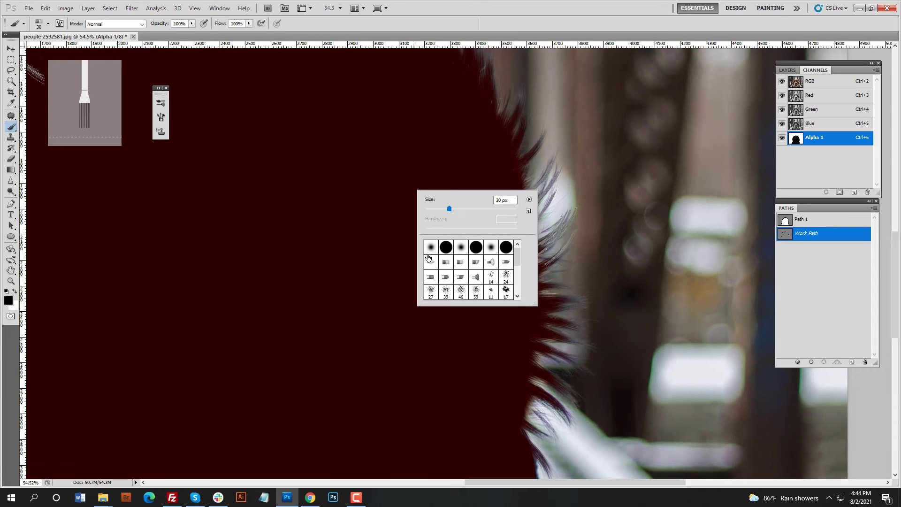
pyautogui.doubleClick(431, 251)
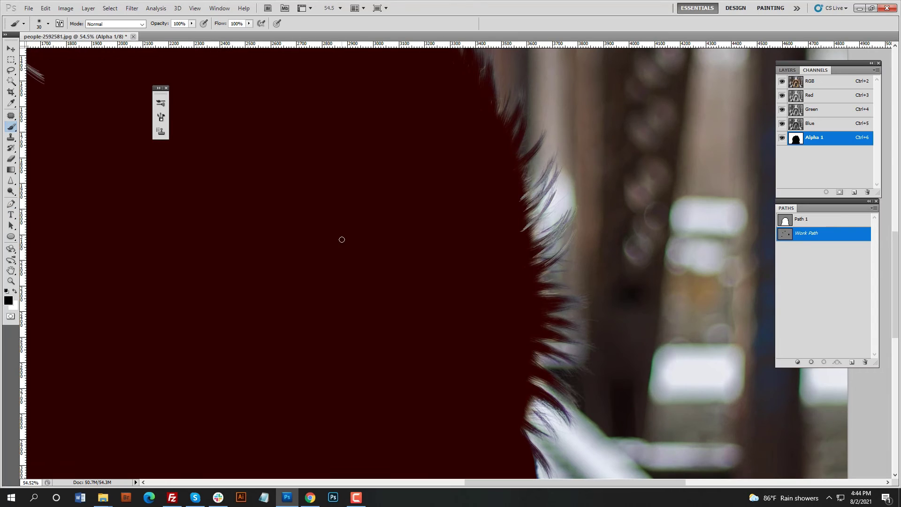
# Stroke the Work Path in black with the Brush tool at 1 px, and deselect the path
pyautogui.rightClick(815, 233)
pyautogui.click(853, 285)
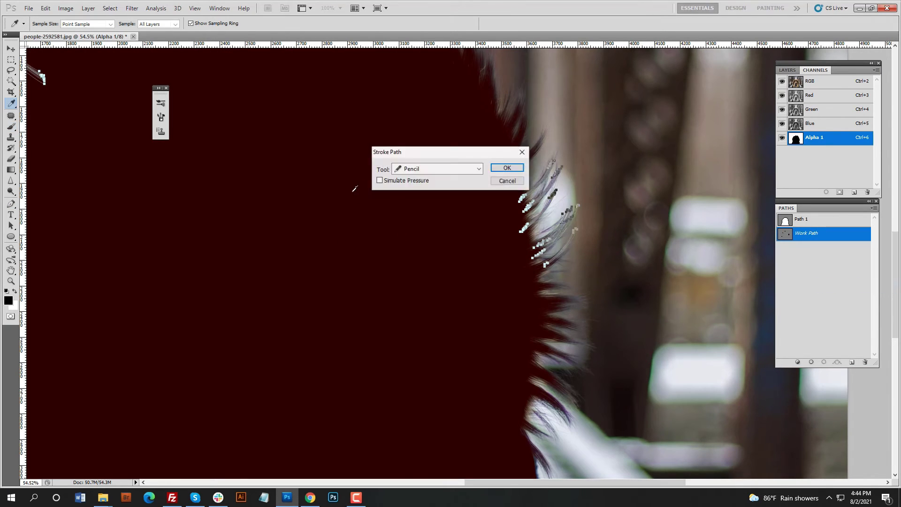
pyautogui.click(465, 170)
pyautogui.click(420, 192)
pyautogui.click(511, 181)
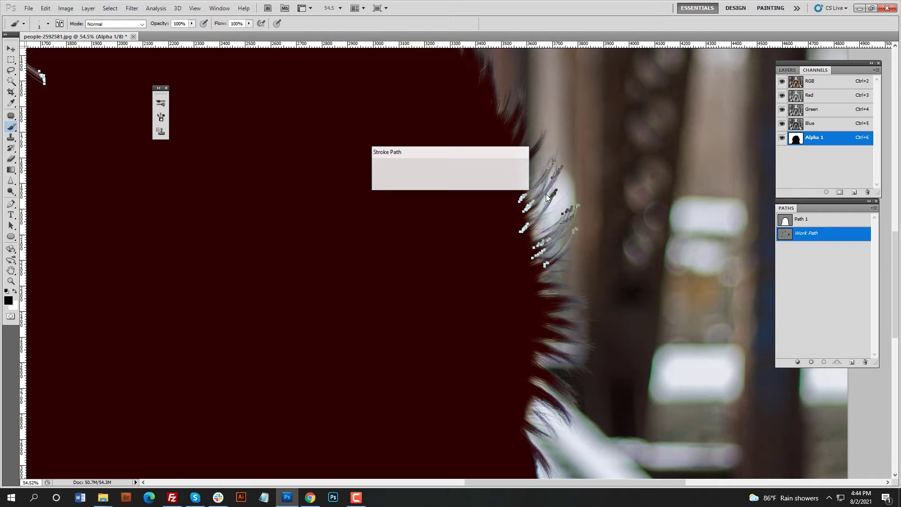
pyautogui.moveTo(591, 251); pyautogui.dragTo(816, 287)
pyautogui.click(817, 288)
# Choose the Round Blunt bristle brush tip and open its detailed brush settings
pyautogui.scroll(-5, 494, 262)
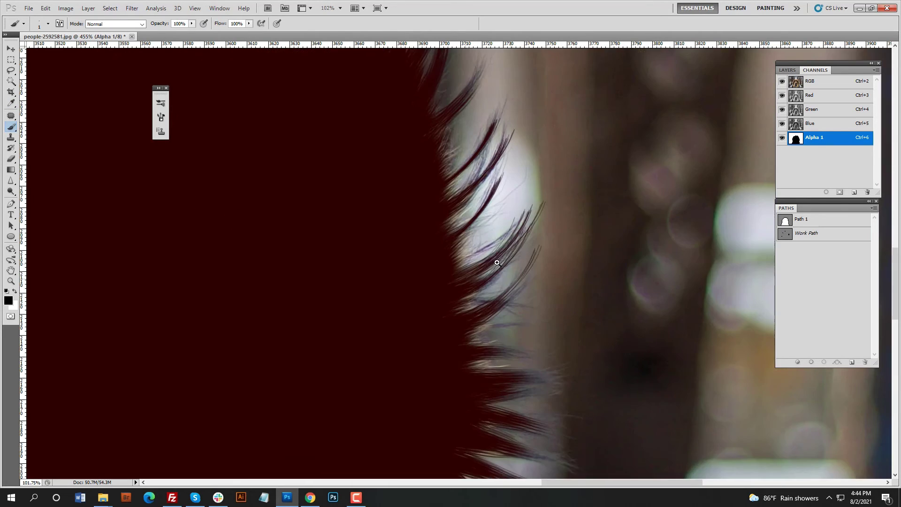
pyautogui.scroll(1, 496, 258)
pyautogui.moveTo(499, 191); pyautogui.dragTo(503, 244)
pyautogui.moveTo(454, 179); pyautogui.dragTo(521, 187)
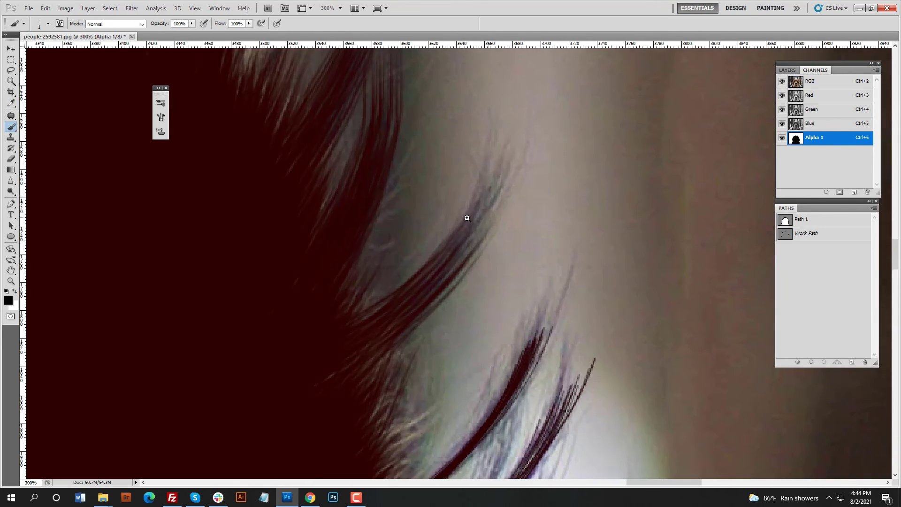
pyautogui.moveTo(467, 215); pyautogui.dragTo(414, 219)
pyautogui.rightClick(226, 228)
pyautogui.doubleClick(272, 302)
pyautogui.moveTo(473, 244); pyautogui.dragTo(549, 248)
pyautogui.click(220, 8)
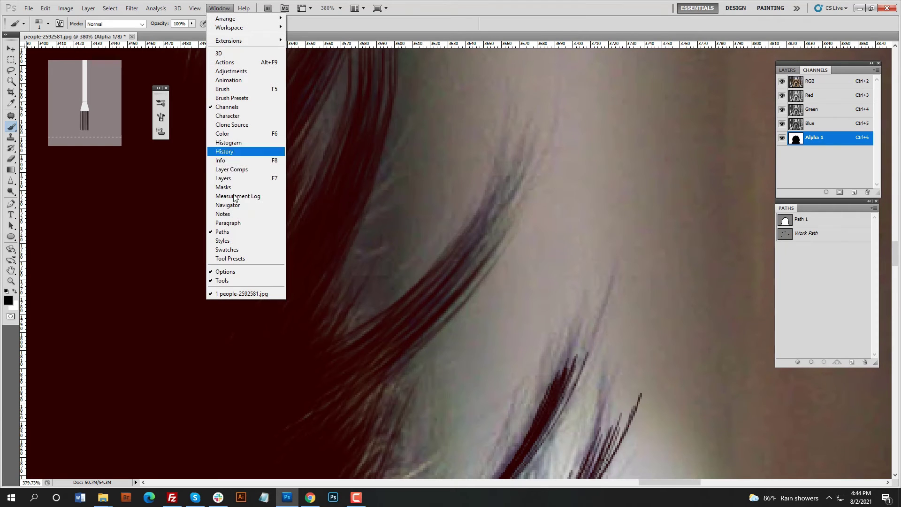
pyautogui.click(223, 91)
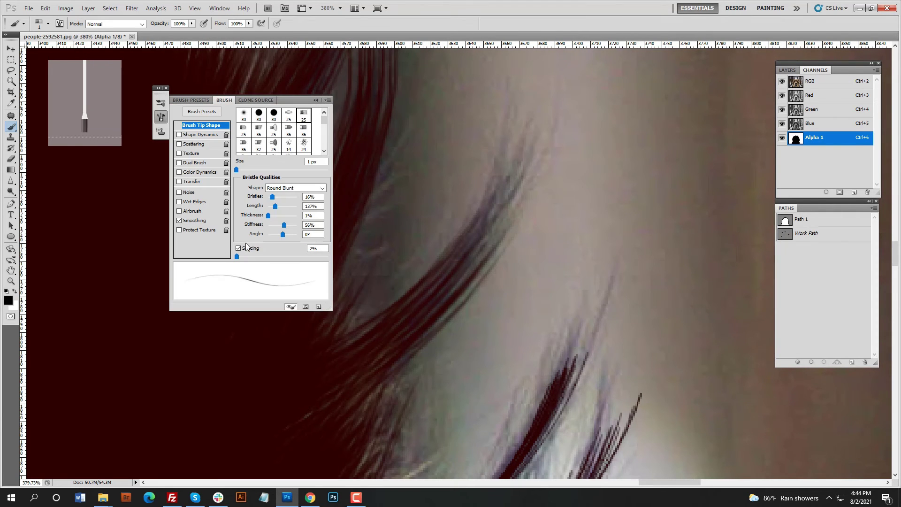
# Enlarge the Round Blunt bristle brush to 30 px and set its spacing to 7%
pyautogui.moveTo(394, 322); pyautogui.dragTo(499, 243)
pyautogui.moveTo(583, 201); pyautogui.dragTo(521, 277)
pyautogui.moveTo(554, 242); pyautogui.dragTo(408, 270)
pyautogui.rightClick(388, 270)
pyautogui.click(345, 356)
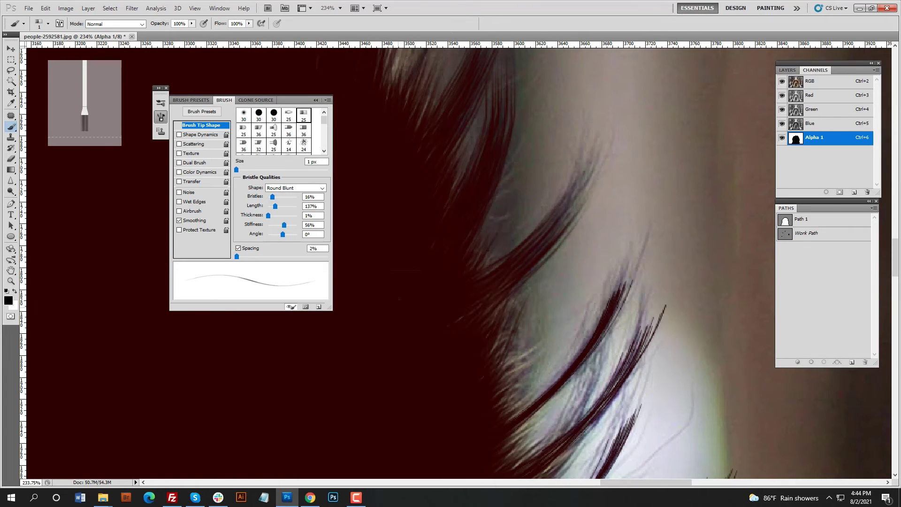
pyautogui.press(']')
pyautogui.press(']')
pyautogui.press(']')
pyautogui.press(']')
pyautogui.press(']')
pyautogui.press(']')
pyautogui.press(']')
pyautogui.press(']')
pyautogui.press(']')
pyautogui.press(']')
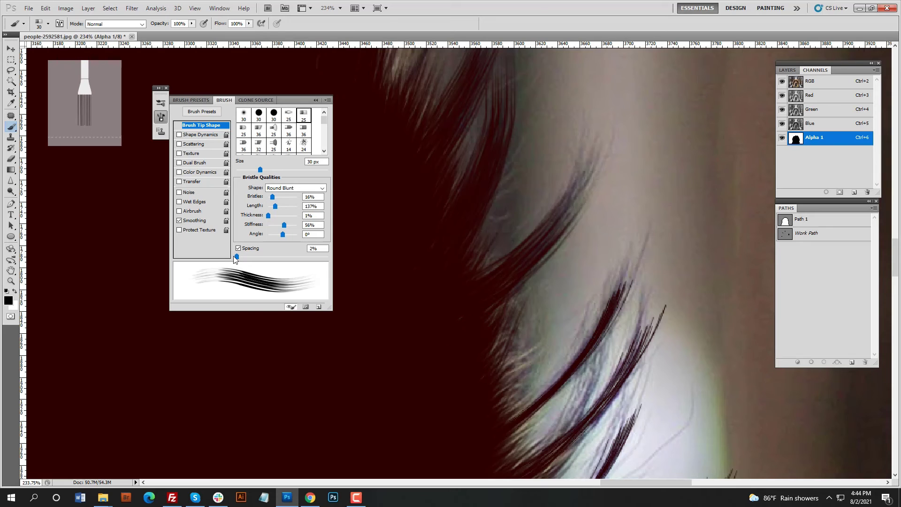
pyautogui.moveTo(234, 256); pyautogui.dragTo(239, 257)
# Close the brush settings and paint bristle strokes over the gaps in the dark locks above the bright spot on the right hair edge
pyautogui.moveTo(534, 286); pyautogui.dragTo(565, 145)
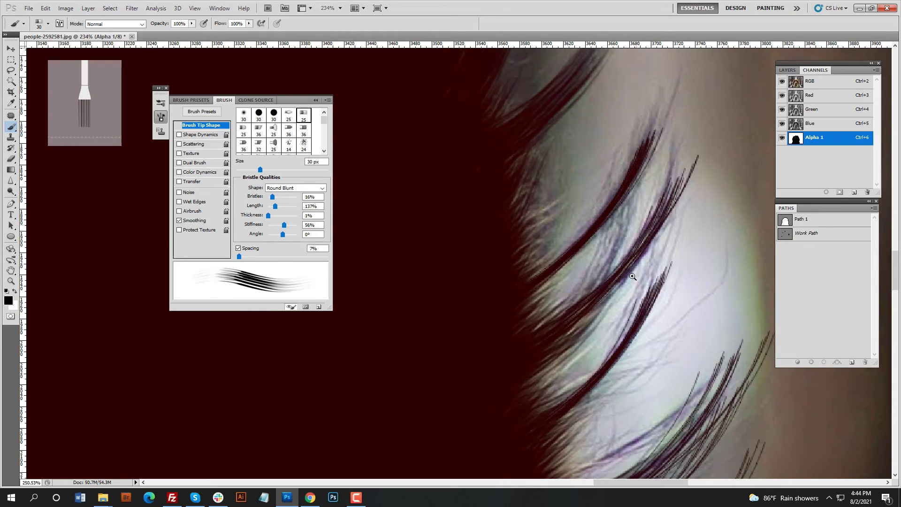
pyautogui.scroll(-1, 565, 144)
pyautogui.scroll(-5, 581, 304)
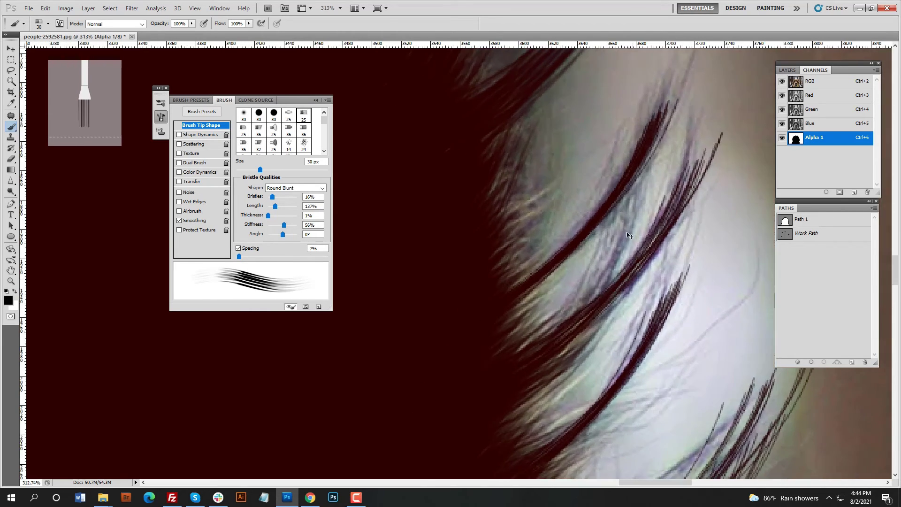
pyautogui.scroll(3, 601, 308)
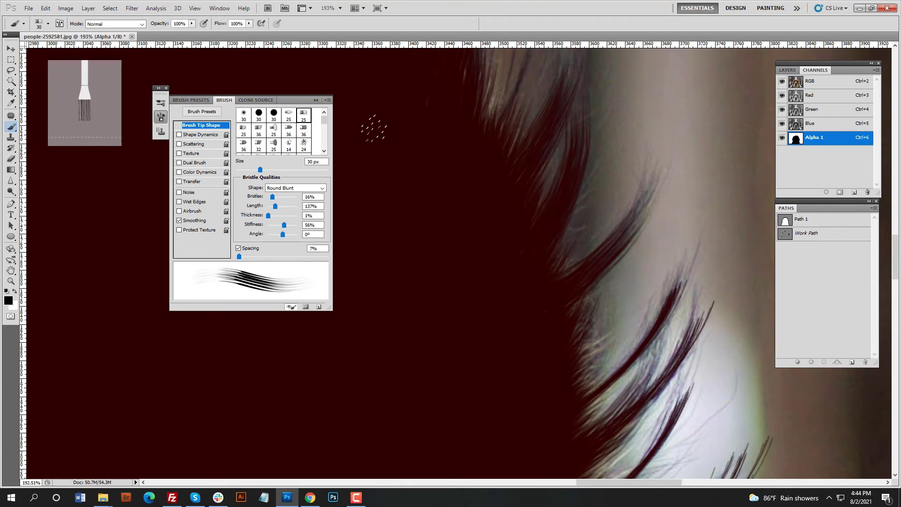
pyautogui.click(315, 100)
pyautogui.scroll(2, 569, 183)
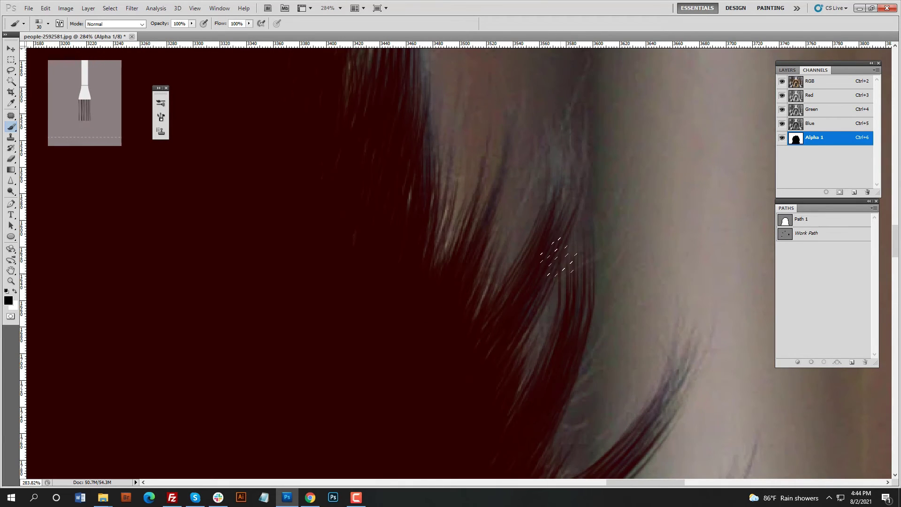
pyautogui.moveTo(557, 269)
pyautogui.mouseDown()
pyautogui.moveTo(574, 242)
pyautogui.moveTo(433, 439)
pyautogui.moveTo(580, 182)
pyautogui.moveTo(559, 236)
pyautogui.mouseUp()
pyautogui.scroll(-2, 576, 174)
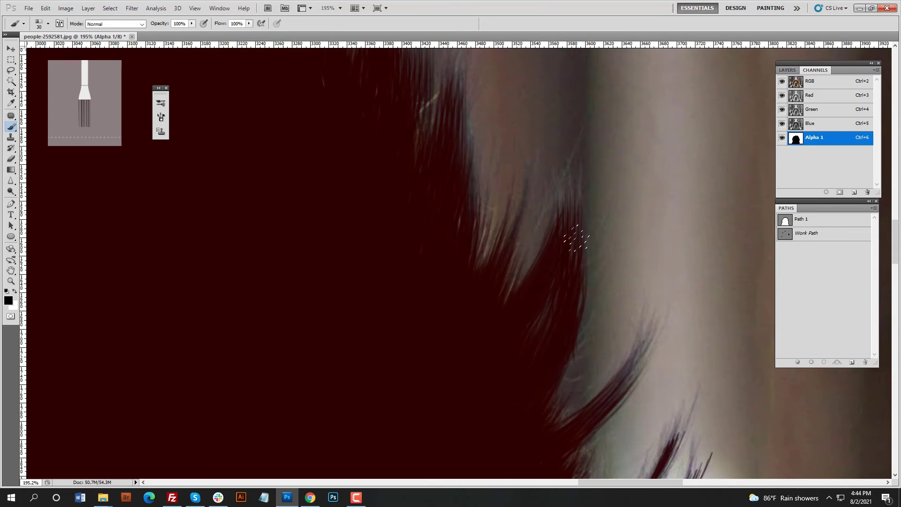
# Refine the roots of the locks crossing and just below the bright spot on the right hair edge with bristle-brush strokes
pyautogui.scroll(2, 520, 170)
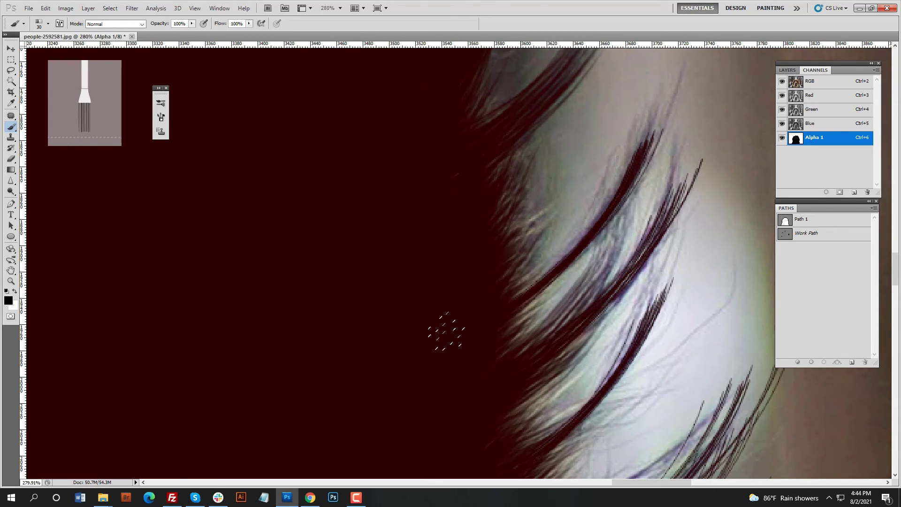
pyautogui.scroll(1, 535, 292)
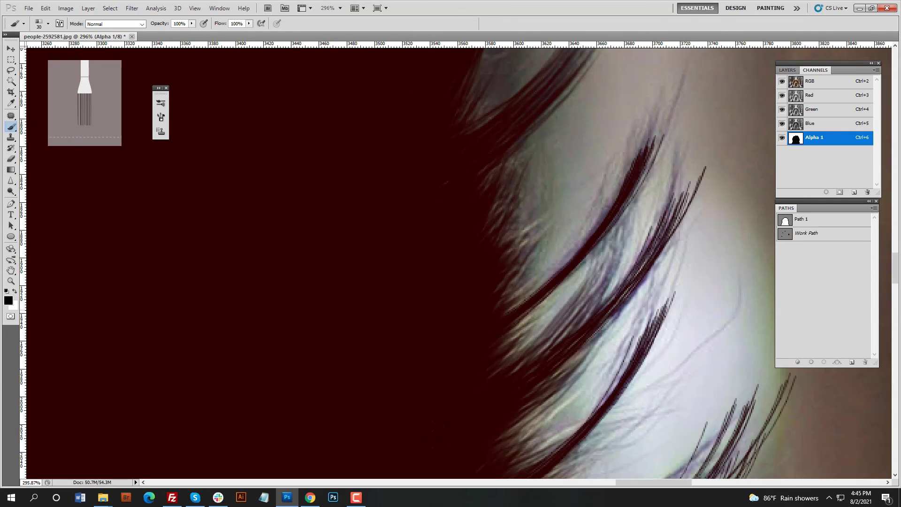
pyautogui.scroll(-1, 527, 305)
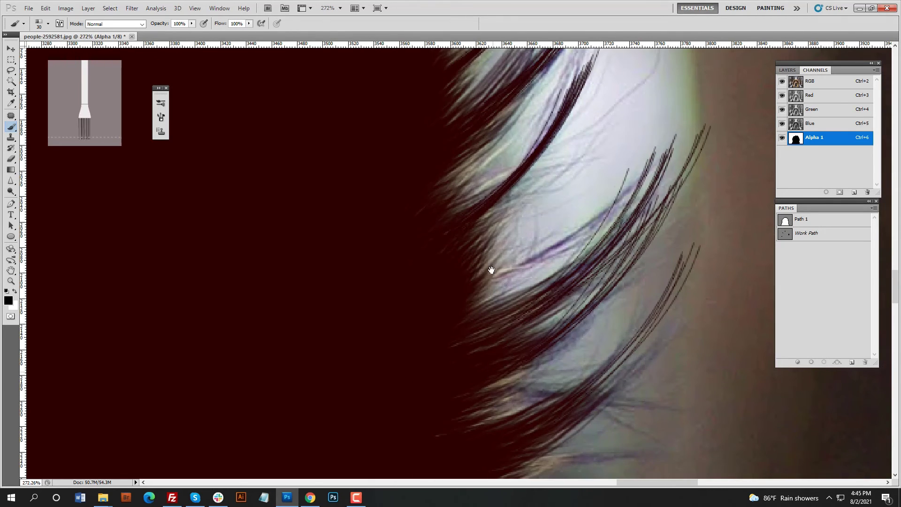
pyautogui.moveTo(492, 270); pyautogui.dragTo(480, 59)
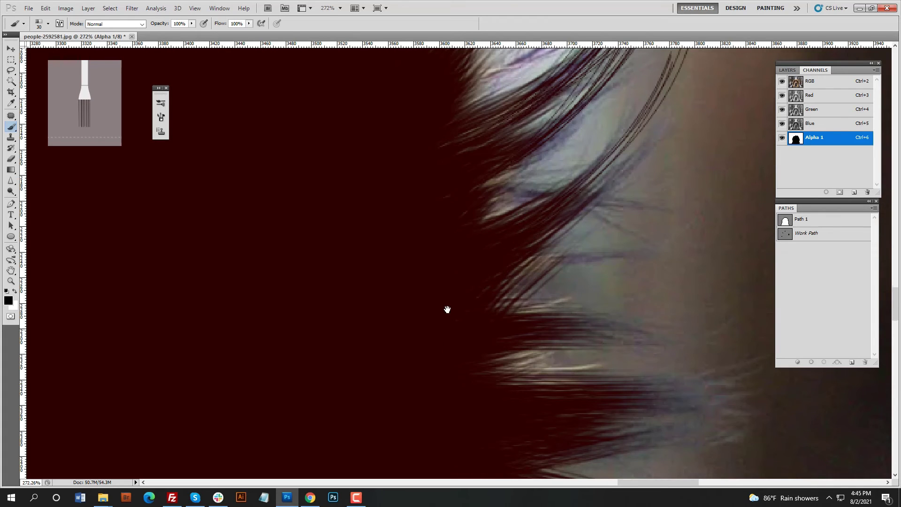
pyautogui.moveTo(447, 308); pyautogui.dragTo(442, 230)
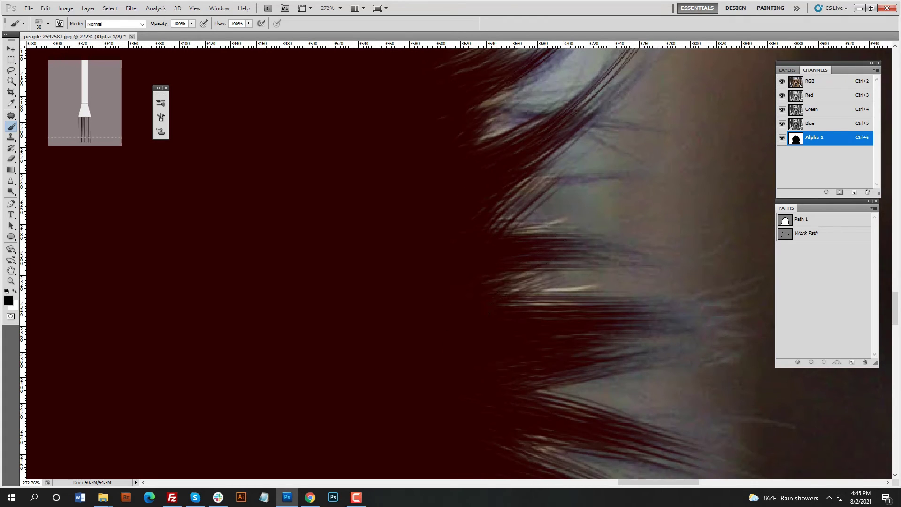
pyautogui.scroll(-4, 576, 412)
pyautogui.scroll(3, 576, 412)
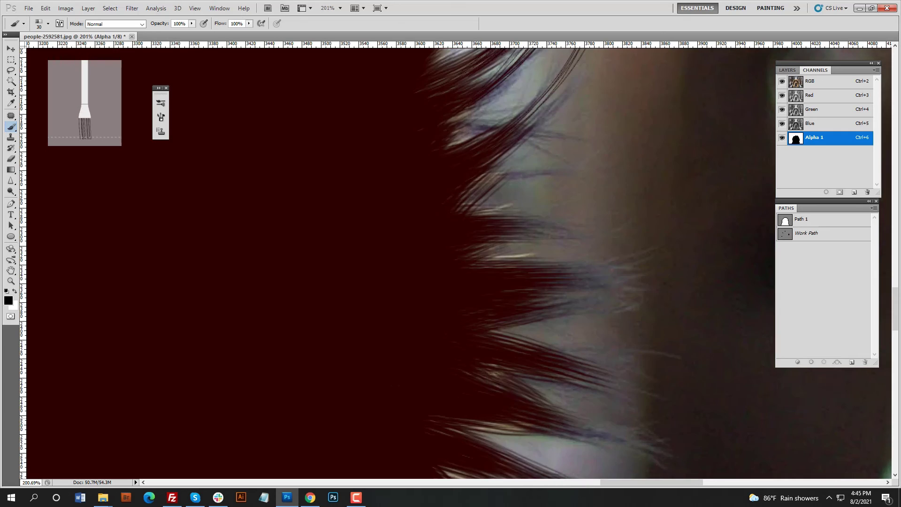
# Paint bristle strokes along the purple locks over the bright background at the lower end of the right hair edge
pyautogui.moveTo(523, 360); pyautogui.dragTo(490, 276)
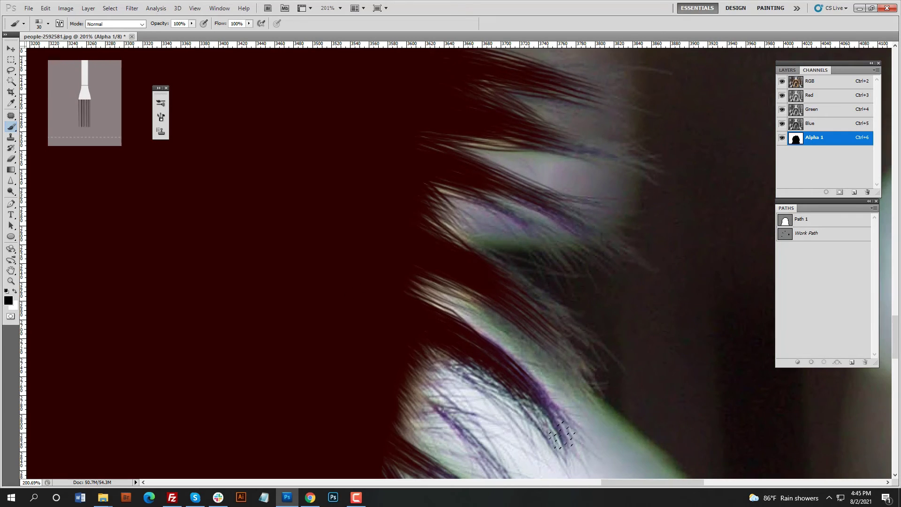
pyautogui.moveTo(389, 416); pyautogui.dragTo(419, 275)
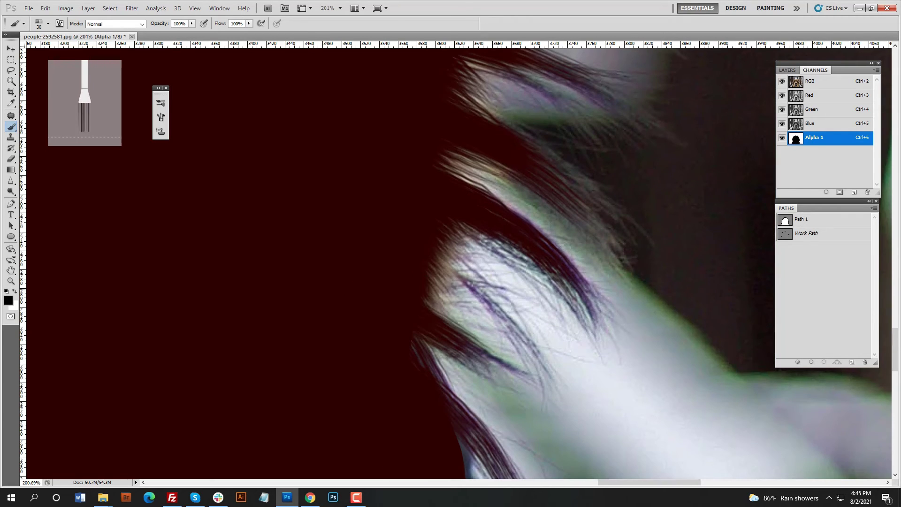
pyautogui.scroll(-5, 493, 410)
pyautogui.scroll(1, 493, 410)
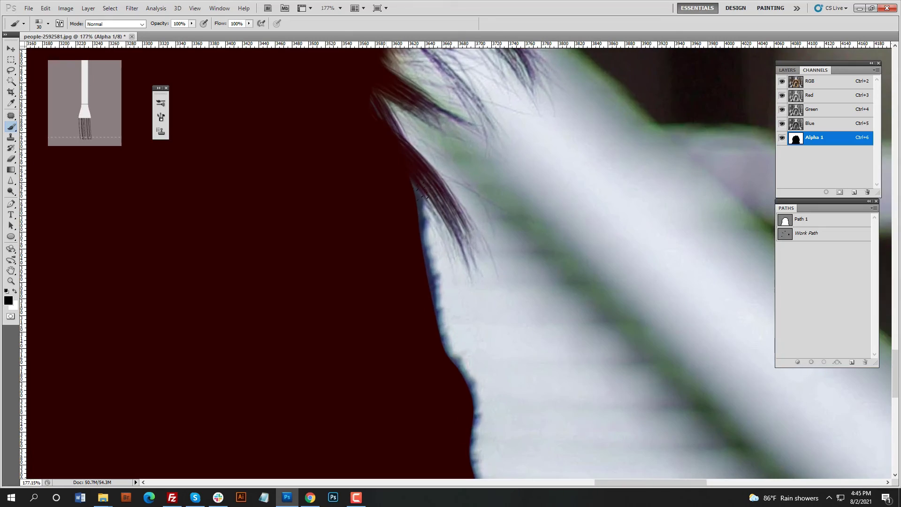
pyautogui.moveTo(492, 402)
pyautogui.mouseDown()
pyautogui.moveTo(493, 410)
pyautogui.moveTo(534, 316)
pyautogui.mouseUp()
# Blend the hair spikes on the crown against the bright background into the mask with bristle-brush strokes
pyautogui.scroll(2, 540, 305)
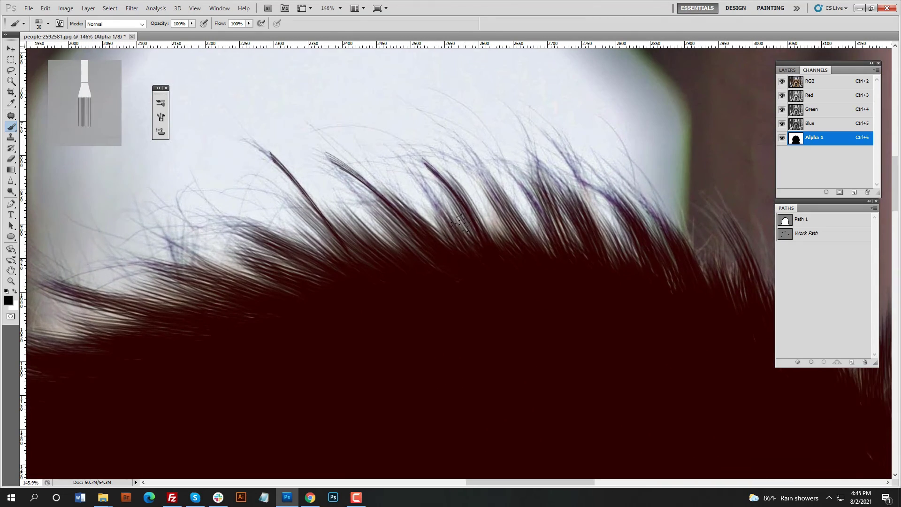
pyautogui.scroll(2, 550, 230)
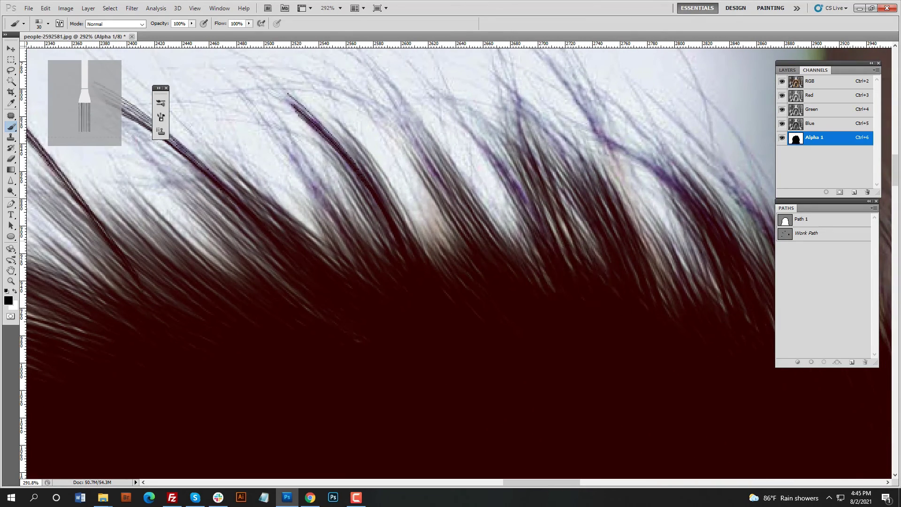
pyautogui.moveTo(679, 322); pyautogui.dragTo(351, 323)
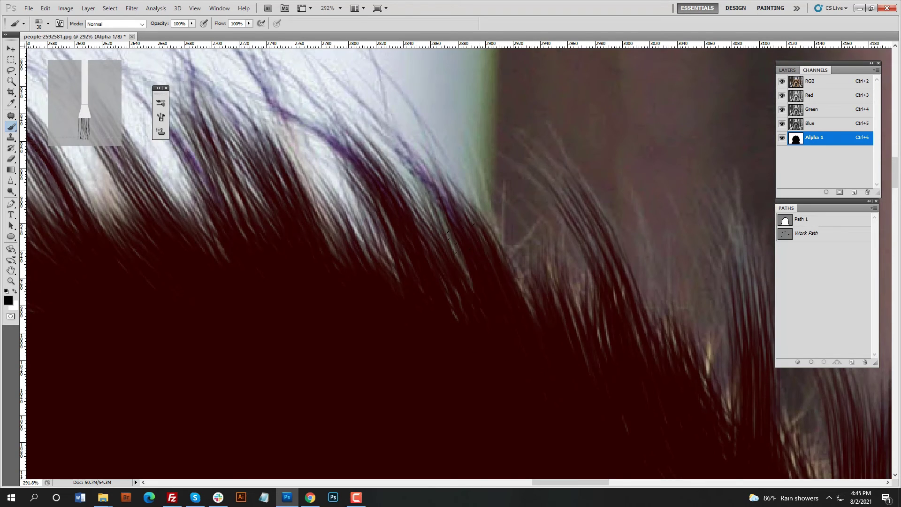
pyautogui.scroll(-2, 559, 331)
pyautogui.scroll(-2, 580, 245)
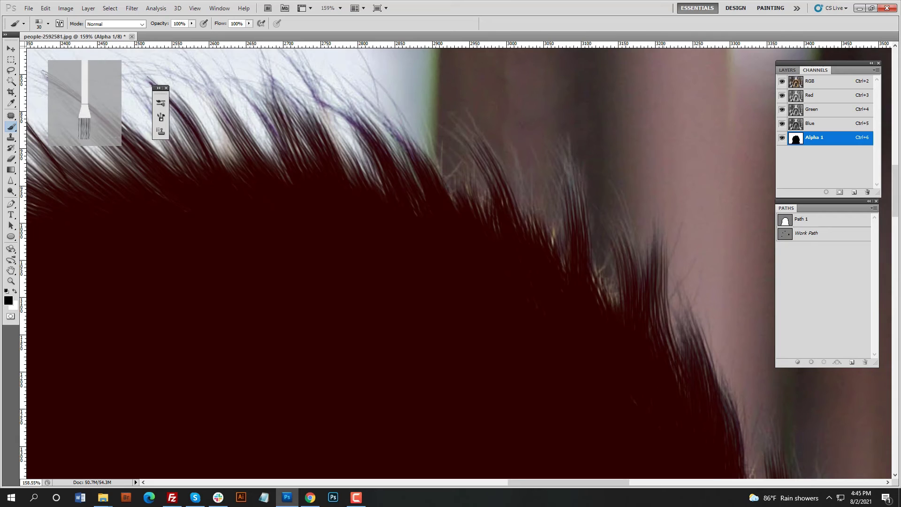
# Paint bristle strokes along the tufts on the upper-right slope of the hair over the pinkish background
pyautogui.moveTo(664, 306); pyautogui.dragTo(582, 226)
pyautogui.moveTo(645, 318); pyautogui.dragTo(569, 262)
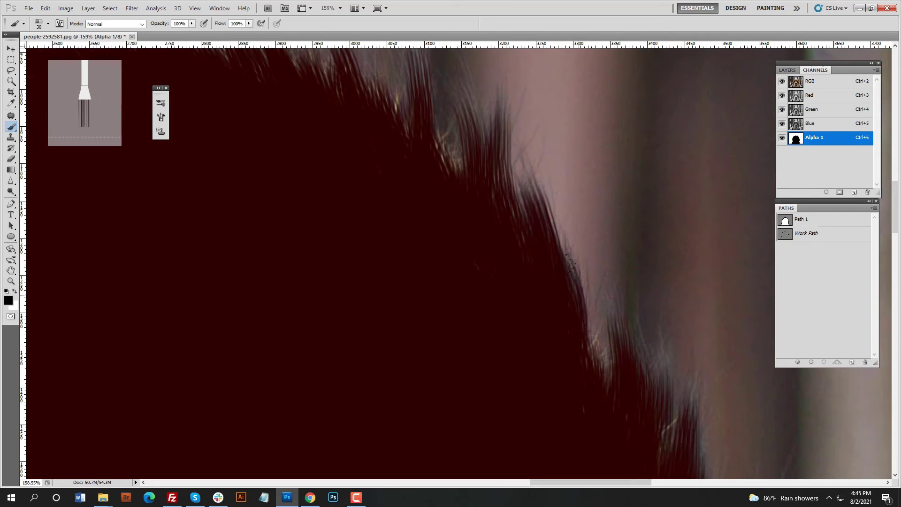
pyautogui.scroll(-4, 567, 345)
pyautogui.scroll(3, 404, 276)
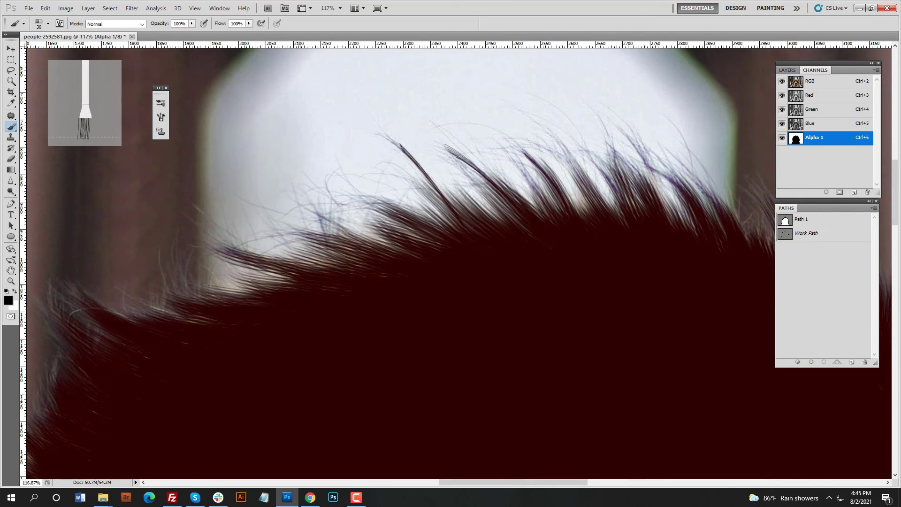
# Paint bristle strokes along the tufts at the lower end of the upper-left hair slope over the dark pillar background
pyautogui.scroll(2, 404, 276)
pyautogui.scroll(-2, 511, 258)
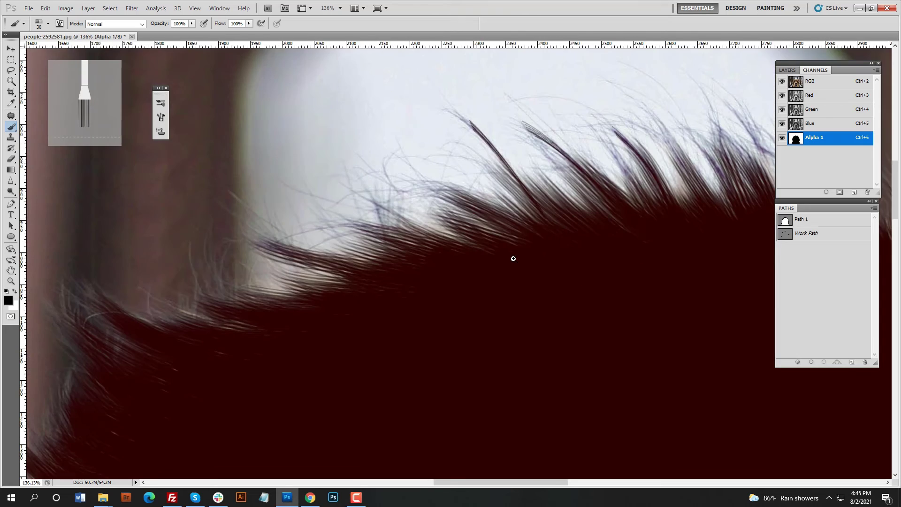
pyautogui.scroll(2, 399, 292)
pyautogui.moveTo(399, 292); pyautogui.dragTo(557, 296)
pyautogui.moveTo(232, 311); pyautogui.dragTo(383, 313)
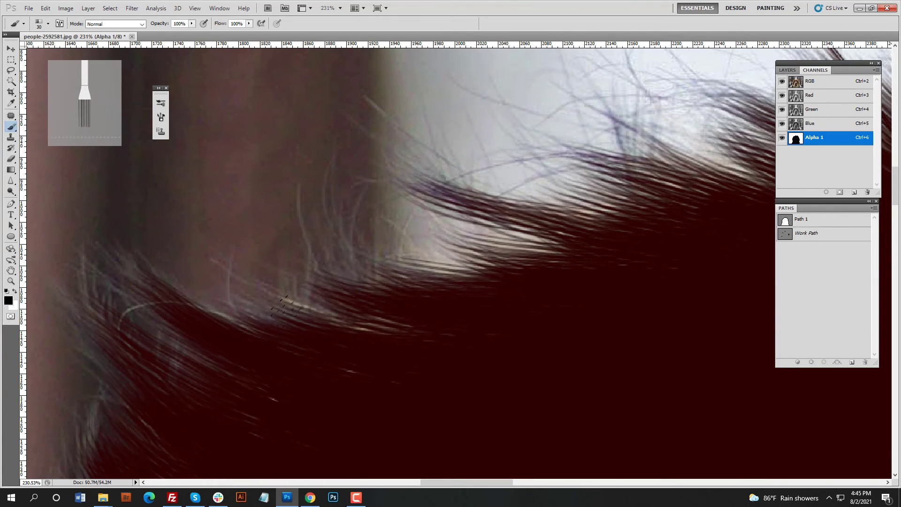
pyautogui.moveTo(264, 267); pyautogui.dragTo(357, 270)
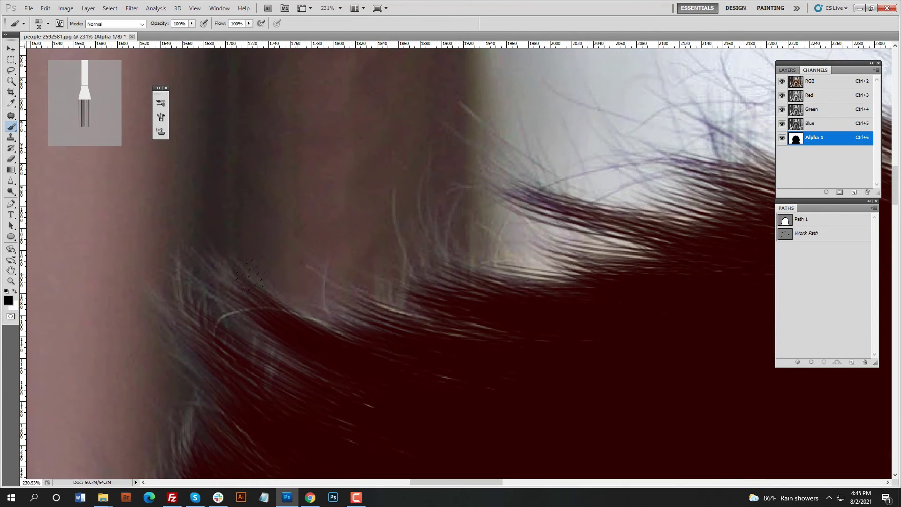
pyautogui.moveTo(393, 357); pyautogui.dragTo(466, 251)
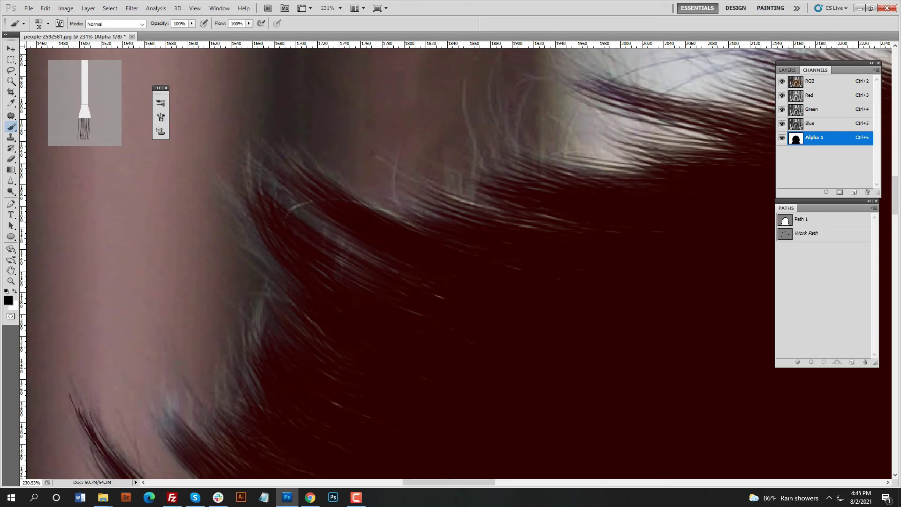
# Refine the protruding tufts on the left hair edge over the pinkish and dark background with bristle-brush strokes
pyautogui.moveTo(193, 355); pyautogui.dragTo(374, 228)
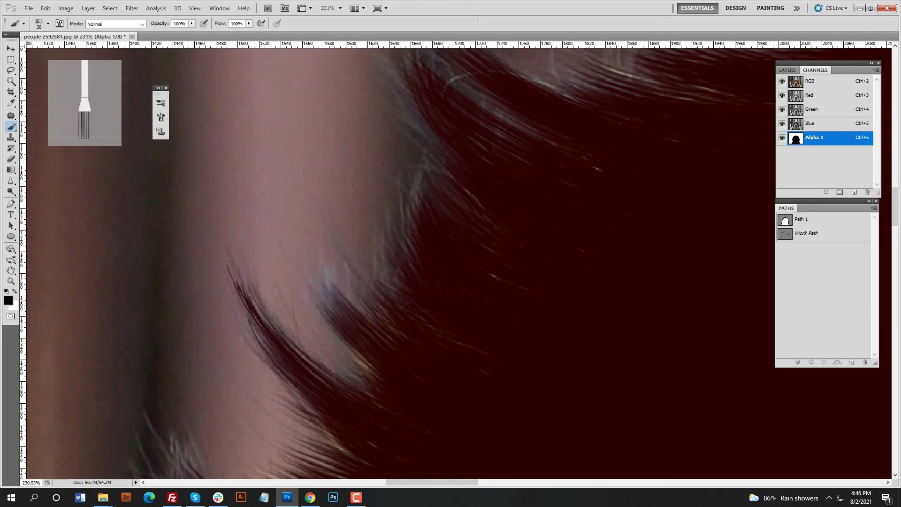
pyautogui.moveTo(399, 341); pyautogui.dragTo(424, 277)
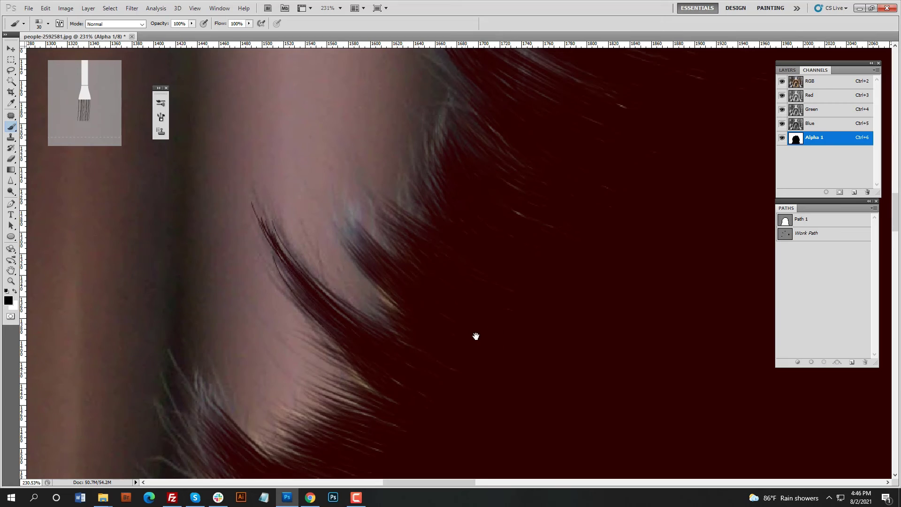
pyautogui.moveTo(476, 336); pyautogui.dragTo(498, 272)
pyautogui.moveTo(390, 324); pyautogui.dragTo(483, 234)
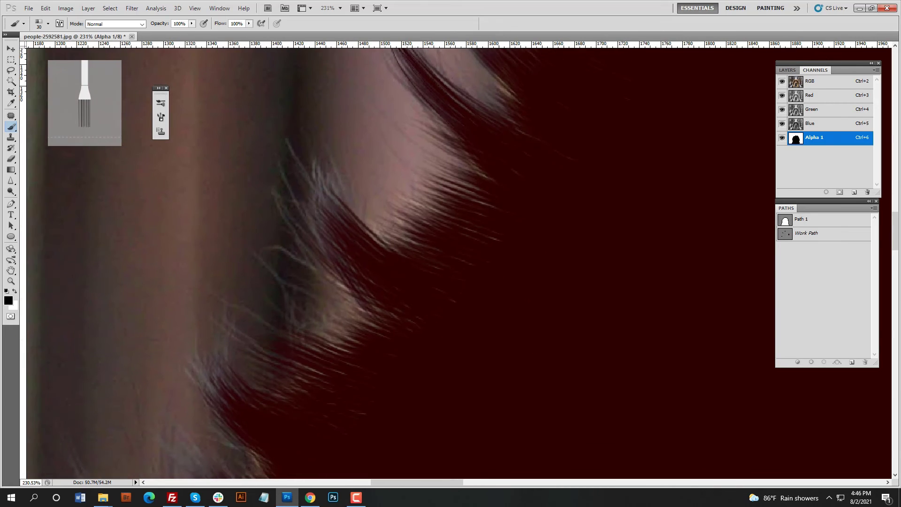
pyautogui.moveTo(468, 273); pyautogui.dragTo(488, 221)
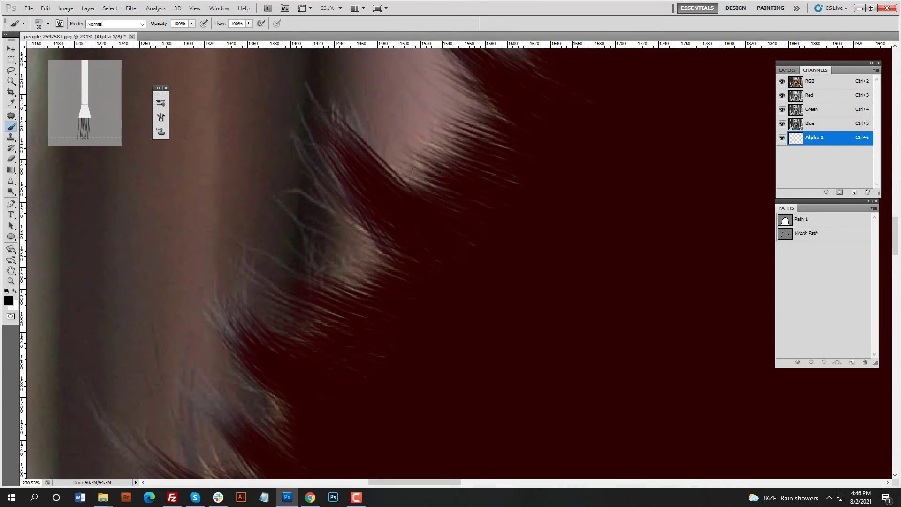
pyautogui.moveTo(218, 311); pyautogui.dragTo(293, 232)
pyautogui.moveTo(351, 325); pyautogui.dragTo(364, 217)
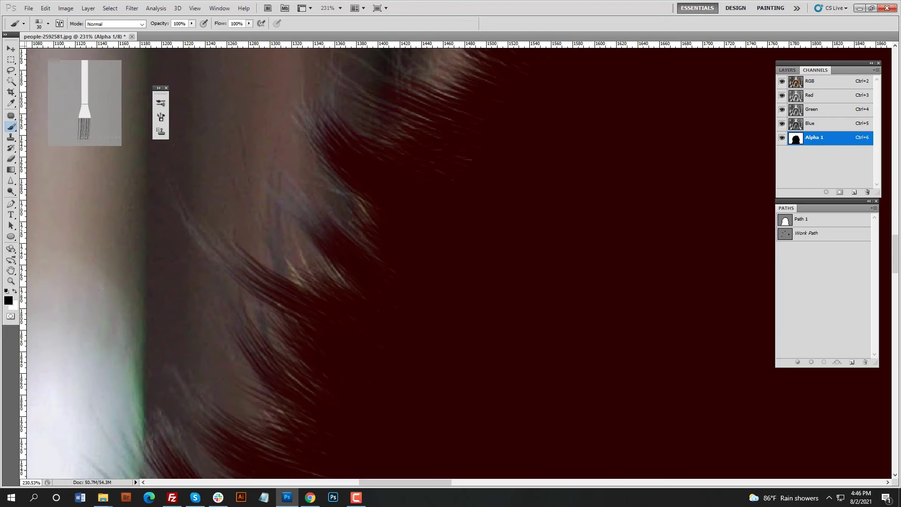
# Blend the tufts on the left hair edge just above the bright vertical strip into the mask with bristle strokes
pyautogui.moveTo(284, 252); pyautogui.dragTo(312, 282)
pyautogui.moveTo(439, 250); pyautogui.dragTo(488, 178)
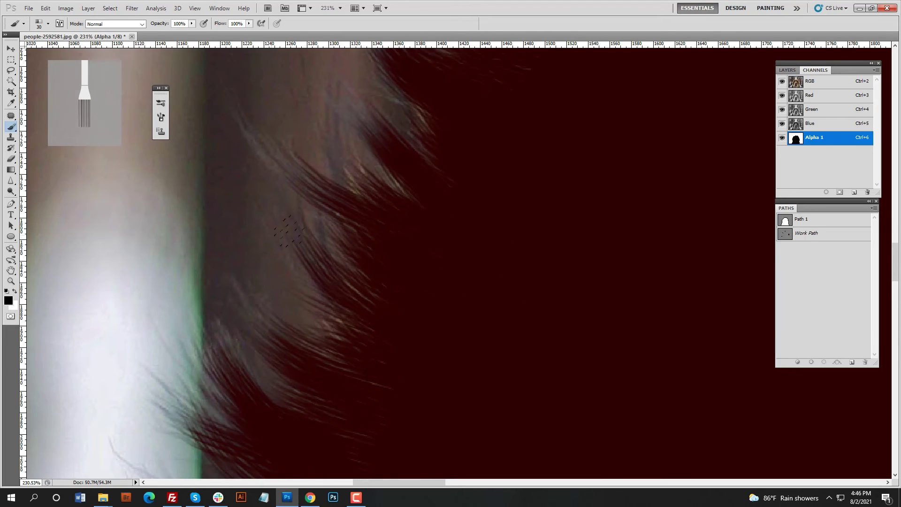
pyautogui.moveTo(354, 297); pyautogui.dragTo(289, 236)
pyautogui.moveTo(368, 277); pyautogui.dragTo(313, 219)
pyautogui.moveTo(436, 373); pyautogui.dragTo(463, 248)
pyautogui.moveTo(420, 446); pyautogui.dragTo(443, 371)
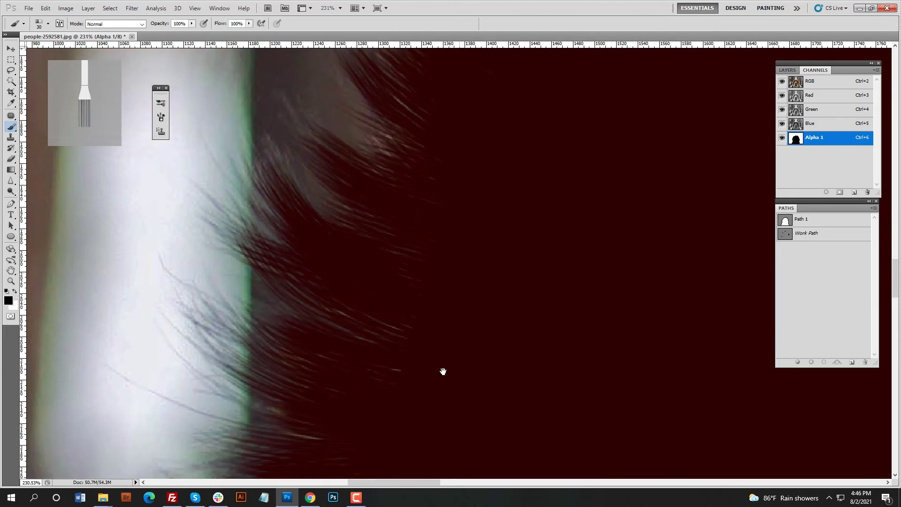
# Paint bristle strokes along the pointed horizontal locks on the right hair edge over the dim brown background
pyautogui.scroll(-4, 434, 352)
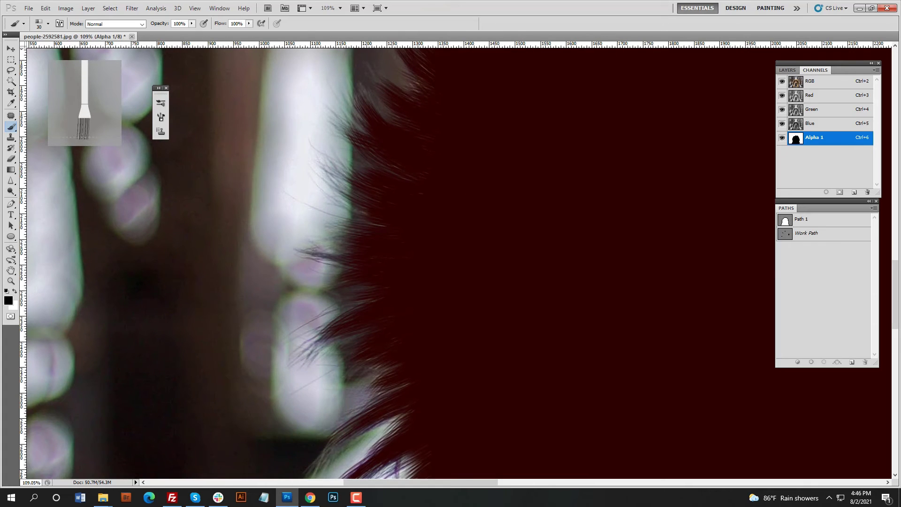
pyautogui.scroll(3, 446, 240)
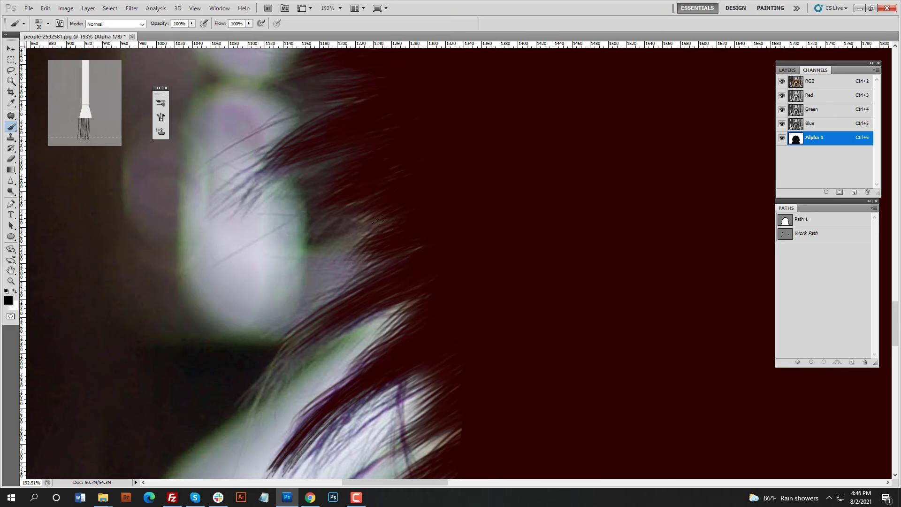
pyautogui.scroll(-5, 475, 199)
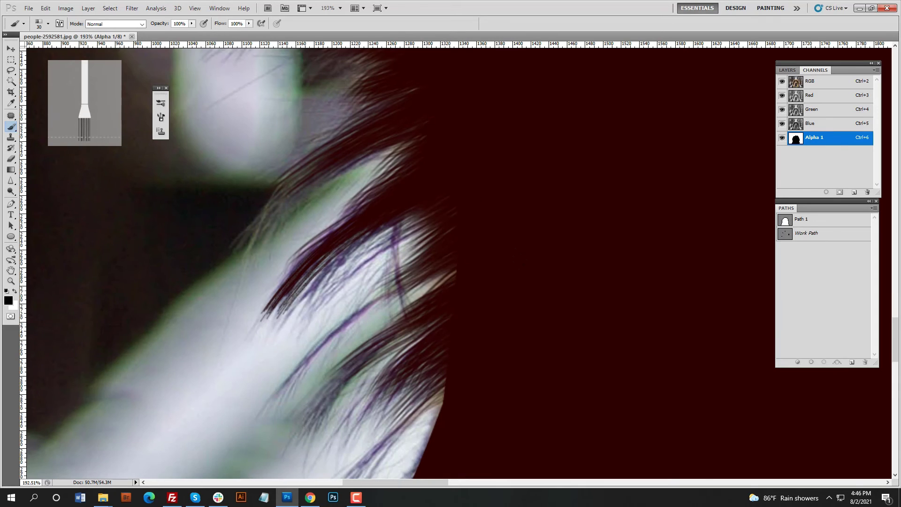
pyautogui.scroll(-4, 537, 245)
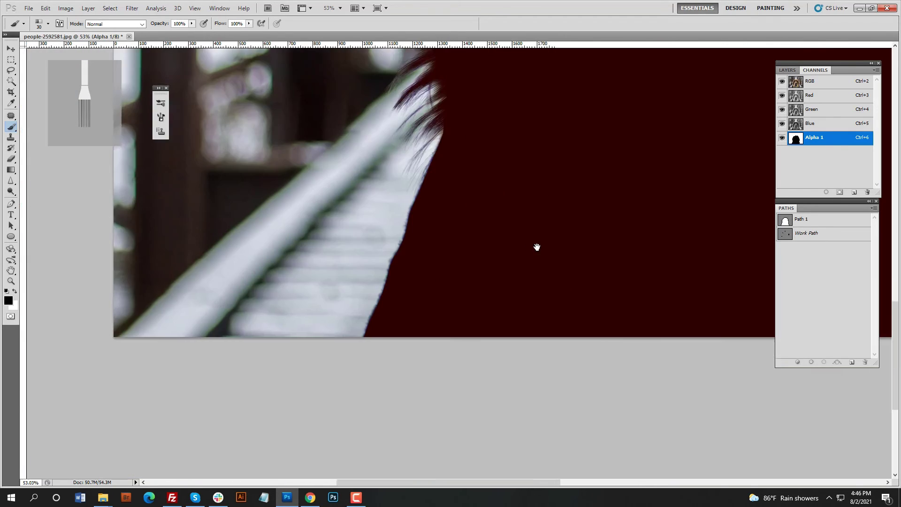
pyautogui.scroll(4, 517, 278)
pyautogui.scroll(-2, 541, 272)
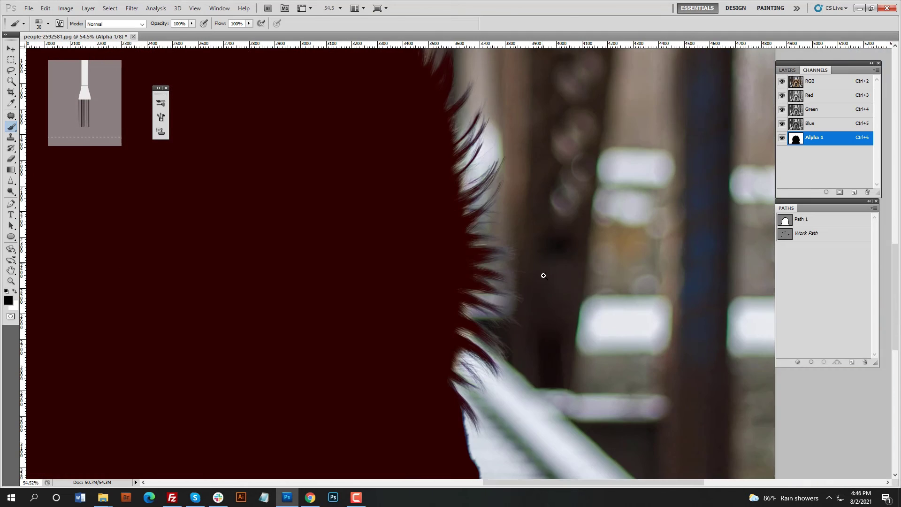
pyautogui.scroll(4, 461, 263)
pyautogui.moveTo(376, 245); pyautogui.dragTo(484, 250)
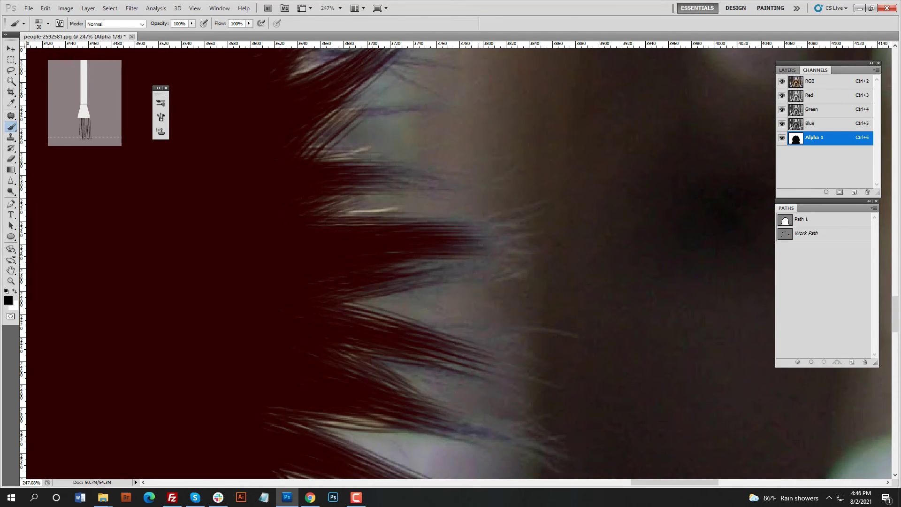
pyautogui.moveTo(364, 278); pyautogui.dragTo(470, 261)
# Refine the locks around the small pale patch on the lower right hair edge with bristle-brush strokes
pyautogui.moveTo(397, 367); pyautogui.dragTo(464, 250)
pyautogui.moveTo(423, 230); pyautogui.dragTo(506, 239)
pyautogui.moveTo(415, 249); pyautogui.dragTo(501, 293)
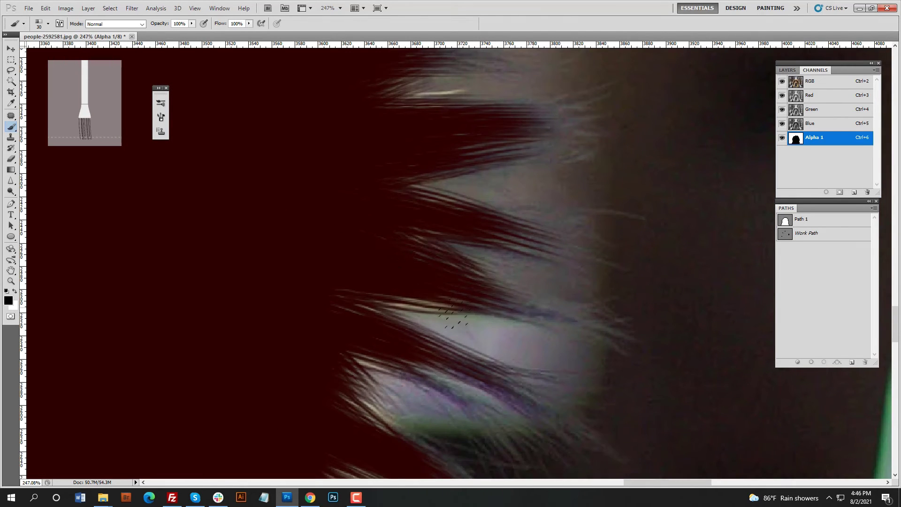
pyautogui.moveTo(409, 345); pyautogui.dragTo(544, 415)
pyautogui.moveTo(496, 299); pyautogui.dragTo(488, 122)
pyautogui.moveTo(343, 290); pyautogui.dragTo(493, 352)
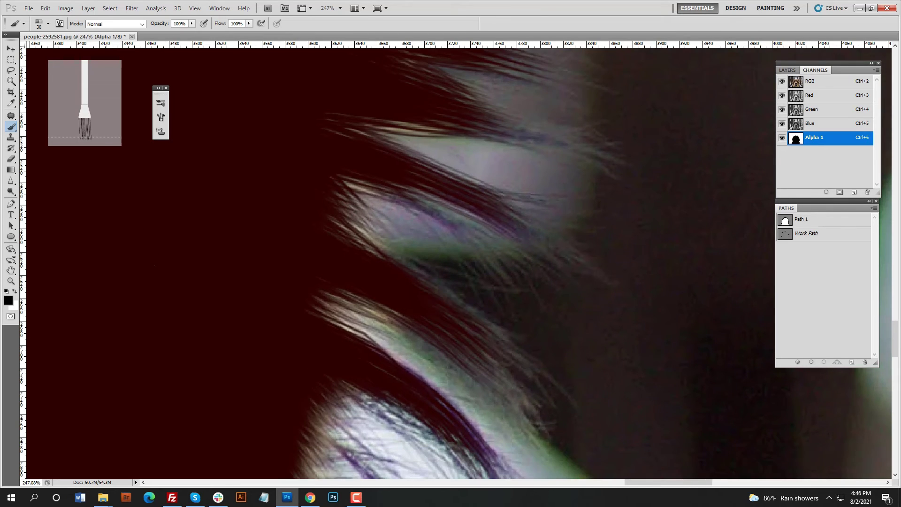
pyautogui.moveTo(459, 409); pyautogui.dragTo(457, 331)
# Fill the tall upright tuft on the upper-right hair slope with vertical bristle strokes
pyautogui.scroll(-6, 376, 308)
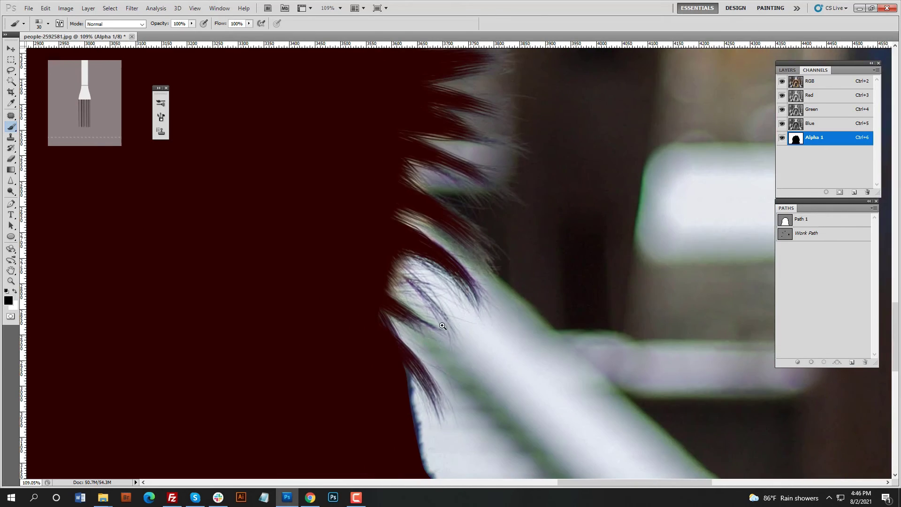
pyautogui.scroll(6, 415, 229)
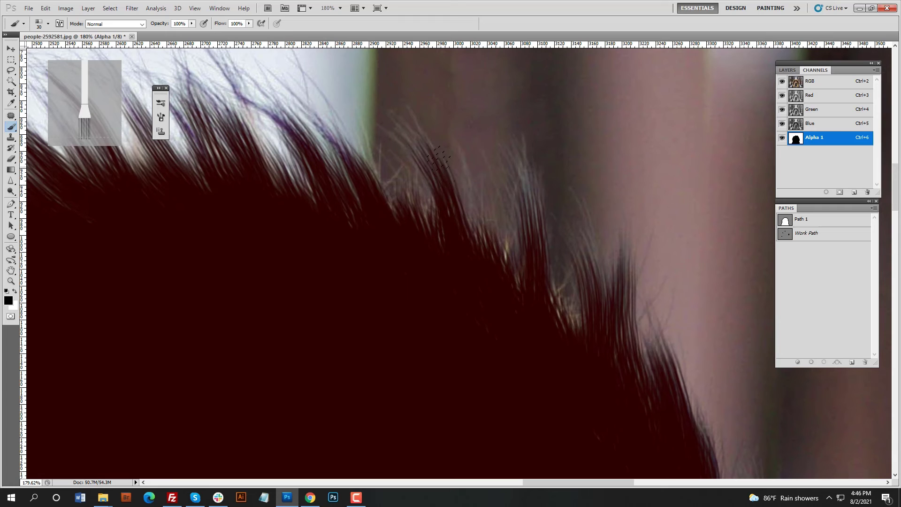
pyautogui.moveTo(532, 276); pyautogui.dragTo(531, 178)
pyautogui.moveTo(525, 258); pyautogui.dragTo(529, 183)
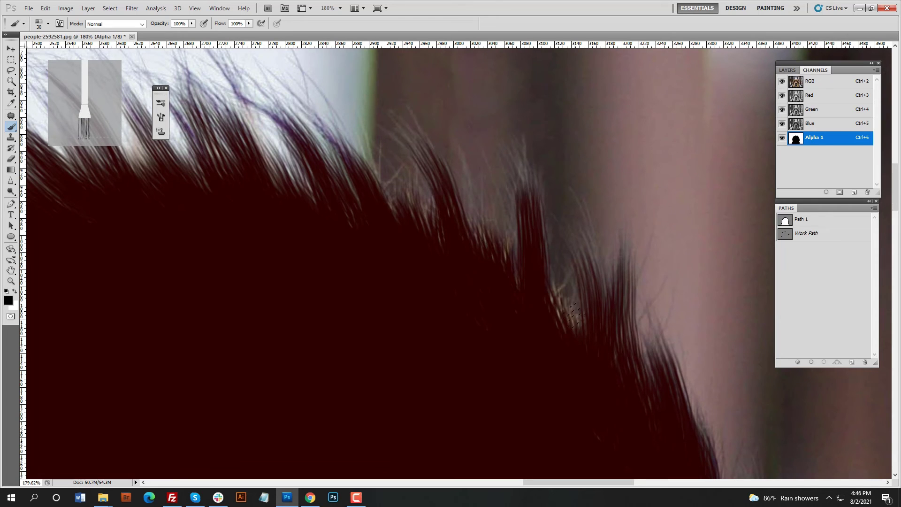
# Blend the crown spikes and the root of the long single lock against the bright background with bristle strokes
pyautogui.scroll(-3, 451, 238)
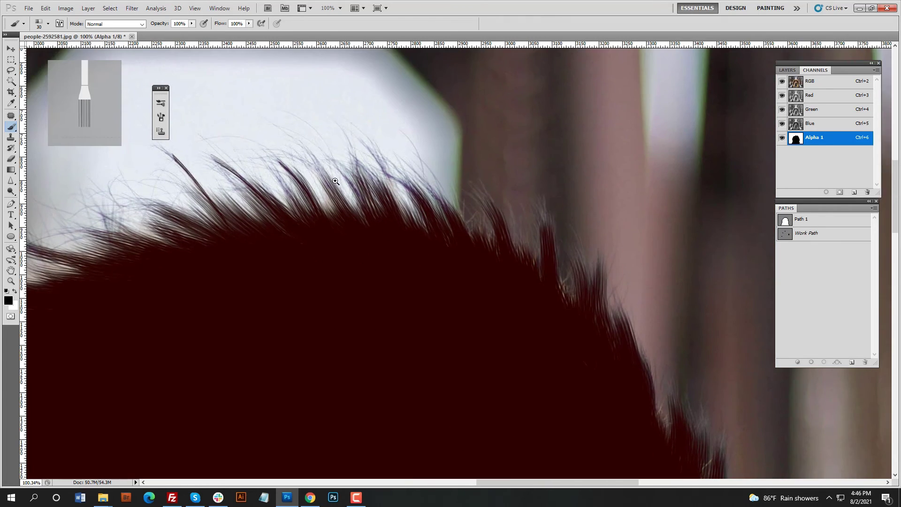
pyautogui.scroll(3, 336, 181)
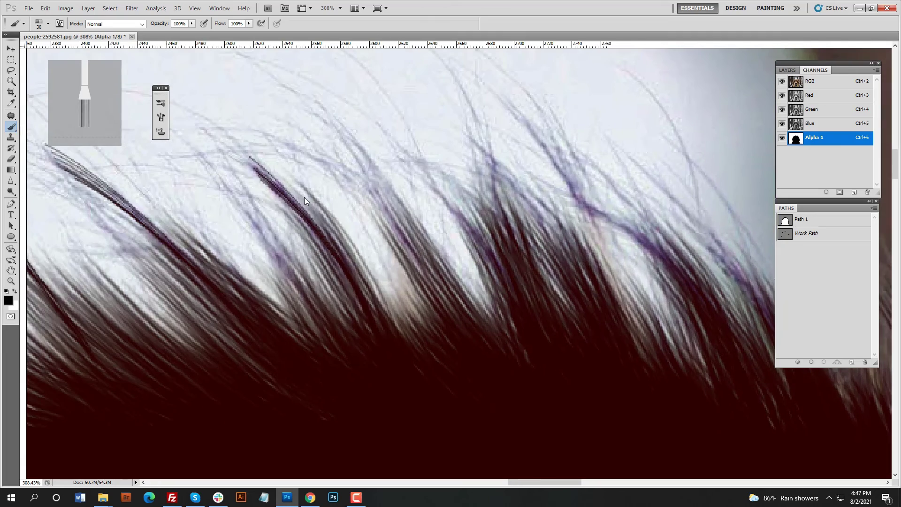
pyautogui.moveTo(298, 208); pyautogui.dragTo(375, 328)
pyautogui.moveTo(180, 311); pyautogui.dragTo(289, 254)
pyautogui.moveTo(211, 141); pyautogui.dragTo(361, 301)
pyautogui.moveTo(444, 326); pyautogui.dragTo(686, 324)
pyautogui.moveTo(354, 190); pyautogui.dragTo(505, 307)
pyautogui.moveTo(378, 324); pyautogui.dragTo(432, 324)
pyautogui.moveTo(266, 235); pyautogui.dragTo(560, 341)
pyautogui.scroll(-4, 366, 257)
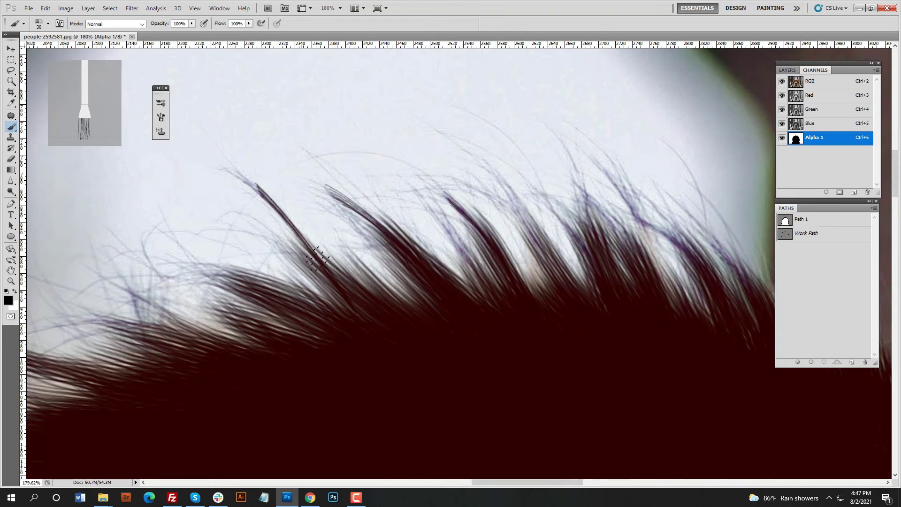
pyautogui.moveTo(318, 259); pyautogui.dragTo(376, 300)
# Paint bristle strokes over the hair on the upper-left slope where the dark pillar meets the bright background
pyautogui.scroll(-4, 537, 278)
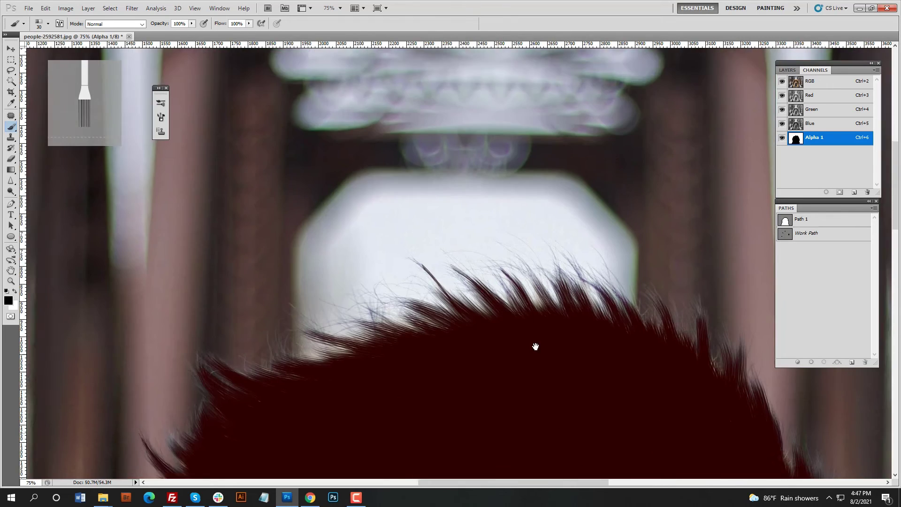
pyautogui.scroll(5, 535, 346)
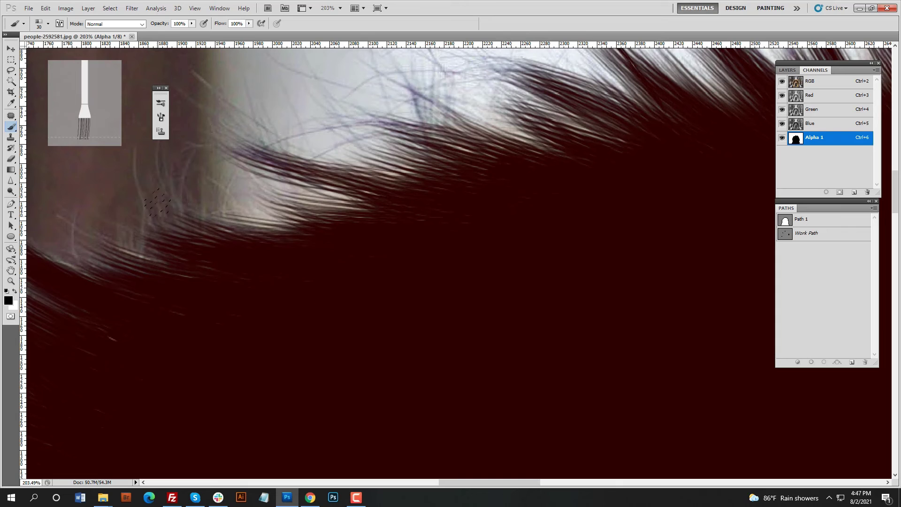
pyautogui.moveTo(157, 202); pyautogui.dragTo(168, 199)
pyautogui.moveTo(214, 225); pyautogui.dragTo(357, 175)
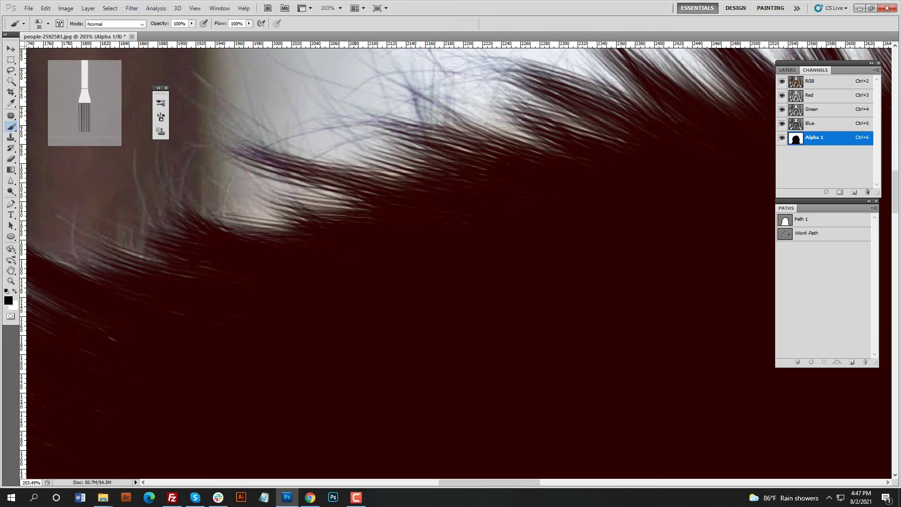
pyautogui.scroll(-4, 409, 249)
pyautogui.scroll(5, 252, 193)
pyautogui.moveTo(282, 177)
pyautogui.mouseDown()
pyautogui.moveTo(338, 131)
pyautogui.moveTo(371, 158)
pyautogui.mouseUp()
# Thicken the fine tufts on the left hair edge over the dark background beside the green fringe with bristle strokes
pyautogui.scroll(-4, 457, 378)
pyautogui.moveTo(460, 384); pyautogui.dragTo(394, 141)
pyautogui.scroll(5, 292, 162)
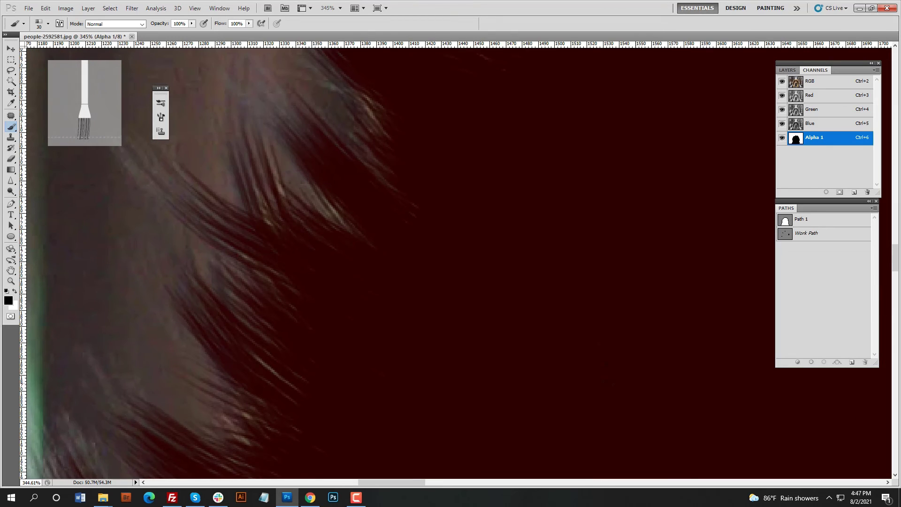
pyautogui.scroll(3, 291, 258)
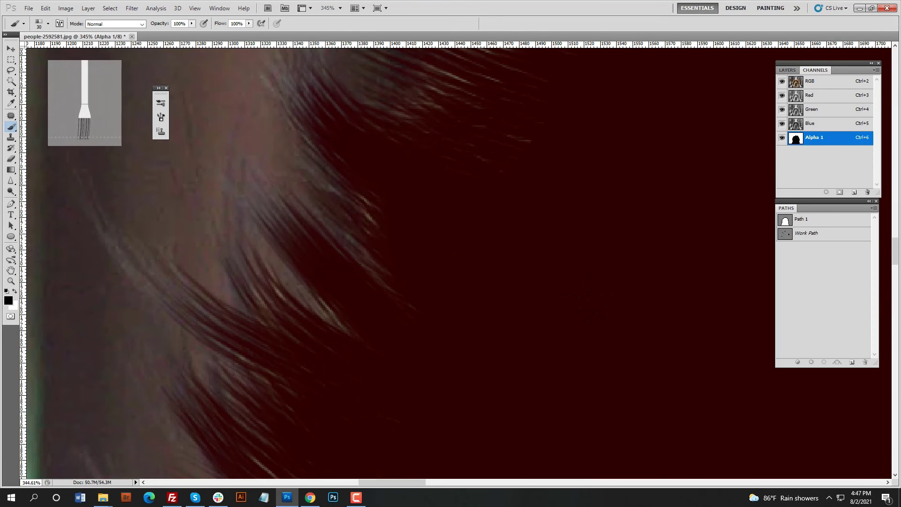
pyautogui.moveTo(288, 390); pyautogui.dragTo(352, 287)
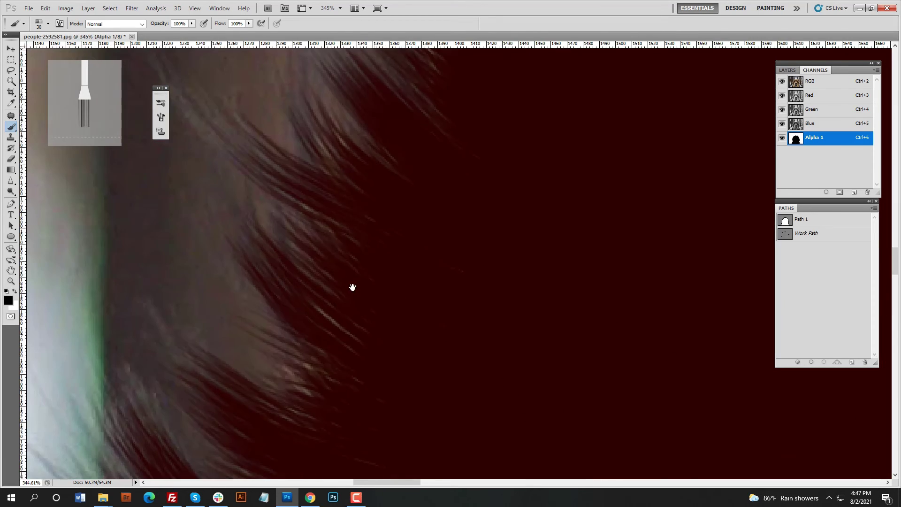
pyautogui.moveTo(298, 247); pyautogui.dragTo(316, 265)
pyautogui.moveTo(310, 370); pyautogui.dragTo(321, 249)
# Paint bristle strokes along the locks crossing the bright vertical strip on the left hair edge, redoing the misplaced stroke
pyautogui.scroll(-5, 270, 415)
pyautogui.moveTo(270, 415); pyautogui.dragTo(343, 370)
pyautogui.scroll(4, 327, 361)
pyautogui.moveTo(296, 290)
pyautogui.mouseDown()
pyautogui.moveTo(334, 324)
pyautogui.moveTo(411, 347)
pyautogui.mouseUp()
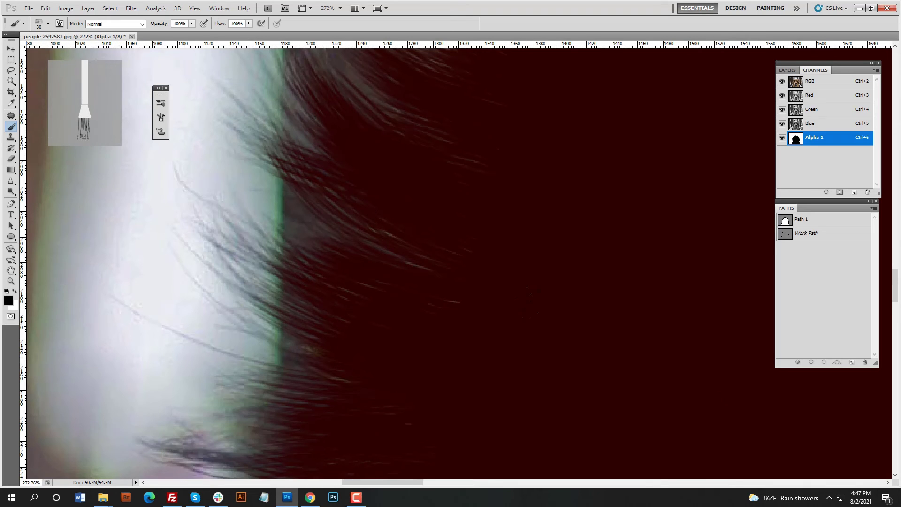
pyautogui.scroll(-2, 364, 272)
pyautogui.moveTo(363, 272); pyautogui.dragTo(409, 276)
pyautogui.moveTo(269, 223); pyautogui.dragTo(359, 301)
pyautogui.hotkey('ctrl', 'z')
pyautogui.moveTo(283, 241); pyautogui.dragTo(359, 301)
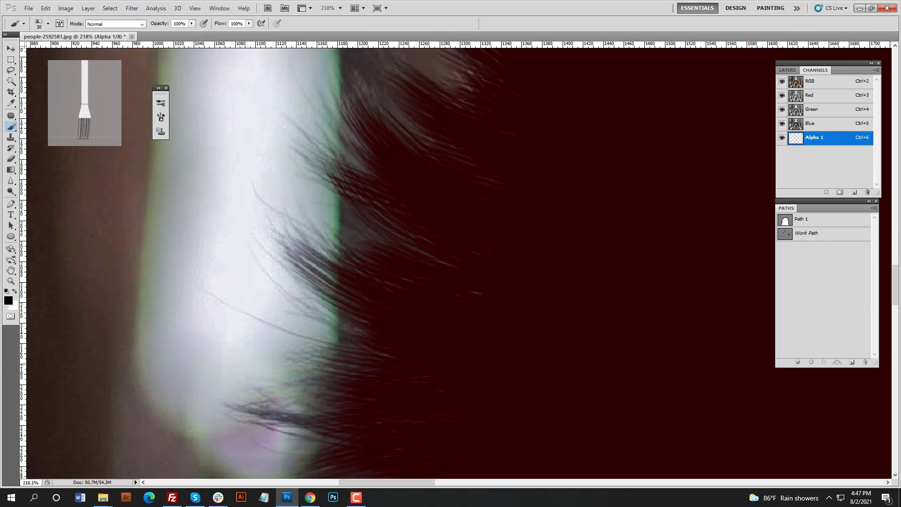
# Darken the locks at the lower end of the bright strip on the left hair edge with bristle strokes
pyautogui.moveTo(413, 409); pyautogui.dragTo(413, 284)
pyautogui.moveTo(441, 418); pyautogui.dragTo(438, 293)
pyautogui.scroll(3, 347, 220)
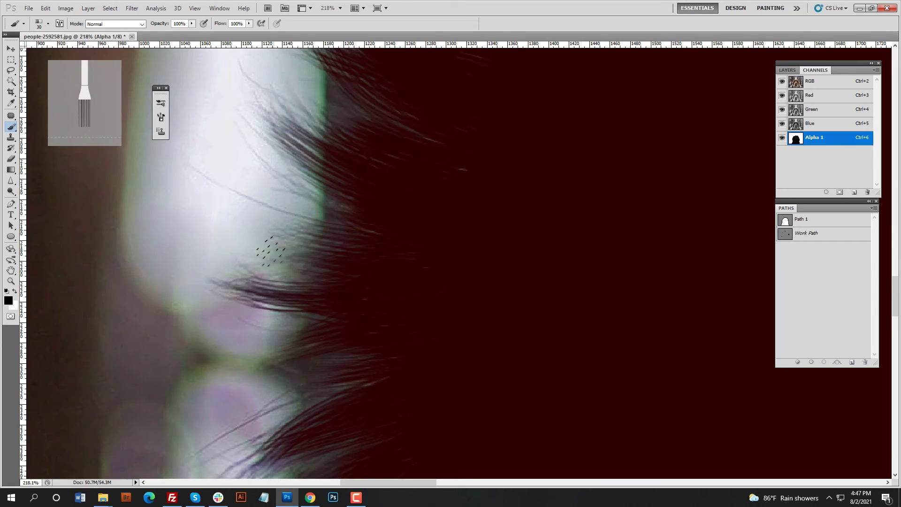
pyautogui.scroll(-7, 382, 256)
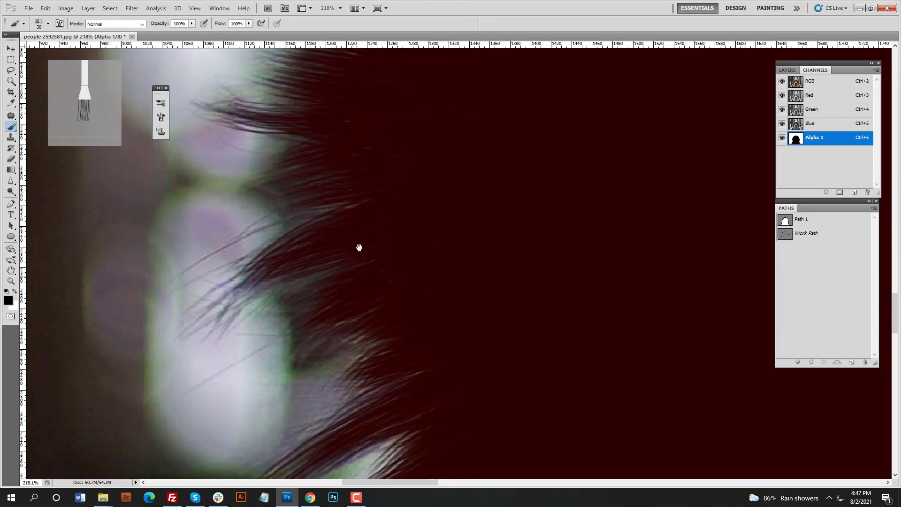
# Paint bristle strokes along the locks crossing the bright rail on the lower-left fur edge
pyautogui.scroll(-4, 415, 224)
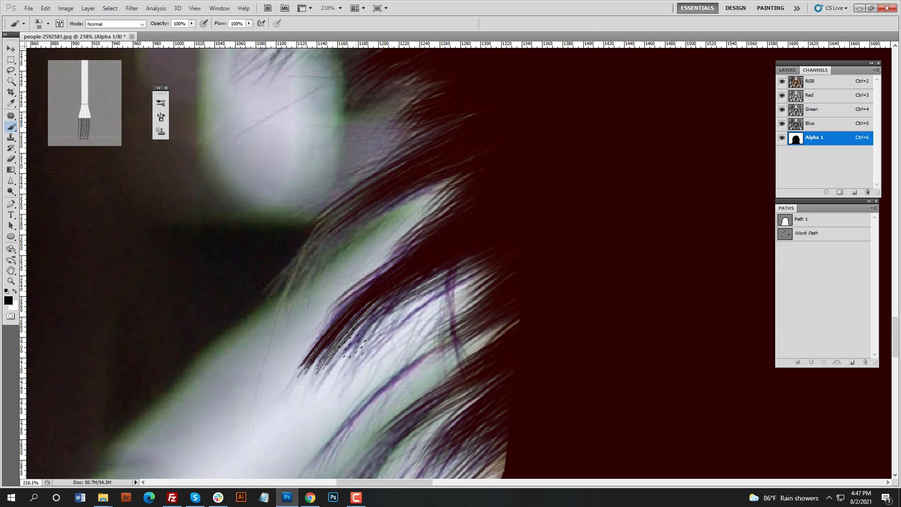
pyautogui.moveTo(505, 178)
pyautogui.mouseDown()
pyautogui.moveTo(542, 225)
pyautogui.moveTo(368, 98)
pyautogui.mouseUp()
pyautogui.scroll(-4, 443, 295)
pyautogui.moveTo(332, 216); pyautogui.dragTo(413, 161)
pyautogui.moveTo(337, 197); pyautogui.dragTo(511, 164)
# Paint bristle strokes along the tufts over the dark pillar on the right fur edge, redoing the misplaced stroke
pyautogui.keyDown('ctrl'); pyautogui.moveTo(438, 204); pyautogui.dragTo(204, 319); pyautogui.keyUp('ctrl')
pyautogui.keyDown('ctrl'); pyautogui.moveTo(563, 226); pyautogui.dragTo(582, 202); pyautogui.keyUp('ctrl')
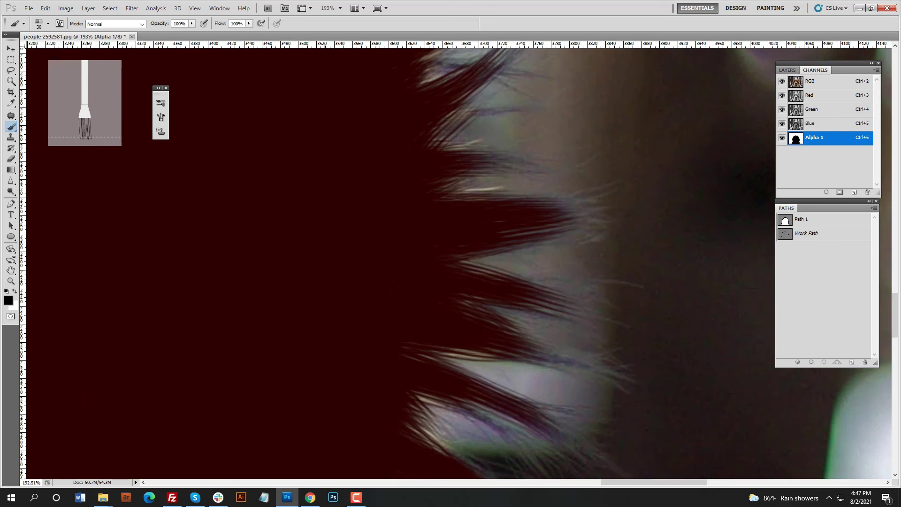
pyautogui.moveTo(470, 290); pyautogui.dragTo(570, 309)
pyautogui.moveTo(563, 385); pyautogui.dragTo(556, 286)
pyautogui.hotkey('ctrl', 'z')
pyautogui.moveTo(498, 235); pyautogui.dragTo(574, 267)
pyautogui.moveTo(484, 312); pyautogui.dragTo(481, 253)
# Darken the locks at the lower end of the right fur edge, over the bright rail, with bristle strokes
pyautogui.scroll(-3, 424, 255)
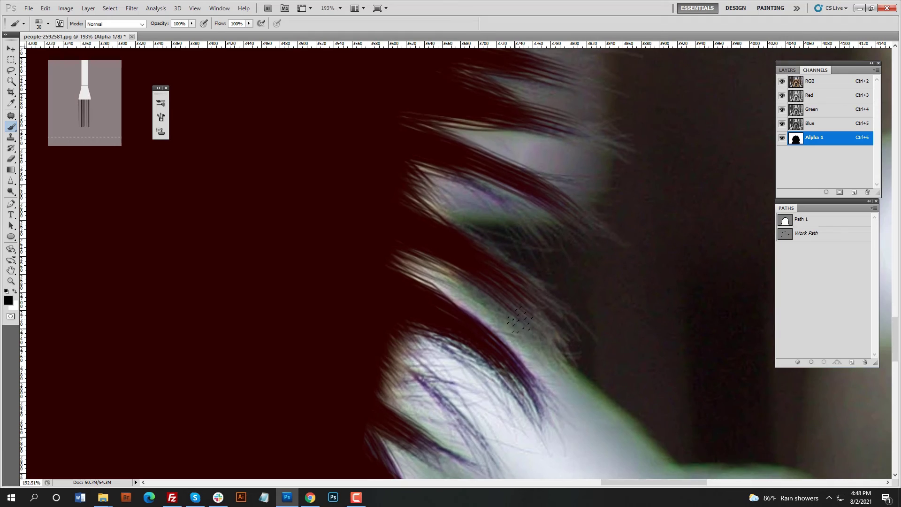
pyautogui.scroll(-5, 519, 275)
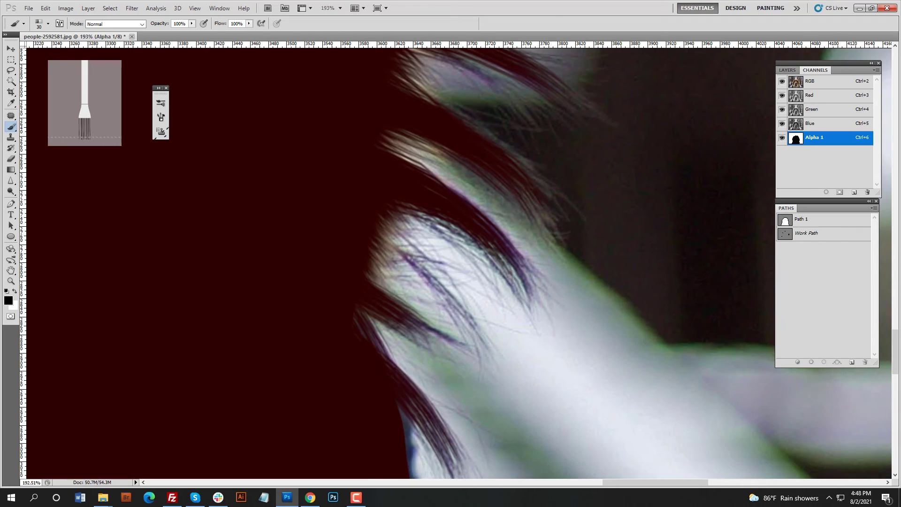
pyautogui.scroll(-3, 485, 235)
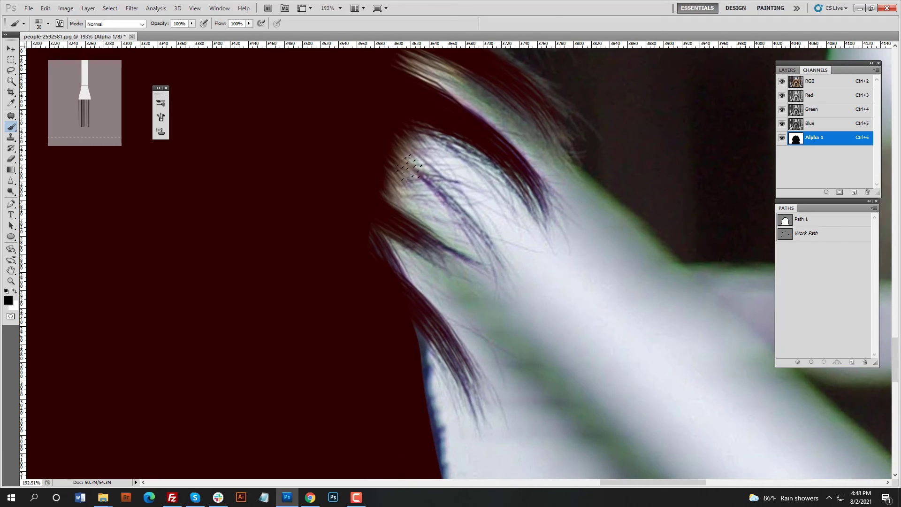
pyautogui.moveTo(408, 167); pyautogui.dragTo(445, 189)
pyautogui.moveTo(439, 122); pyautogui.dragTo(487, 269)
pyautogui.scroll(-5, 485, 277)
# Touch up the thin spots in the mask along the upper-right slope of the hood with bristle strokes
pyautogui.moveTo(462, 89); pyautogui.dragTo(491, 179)
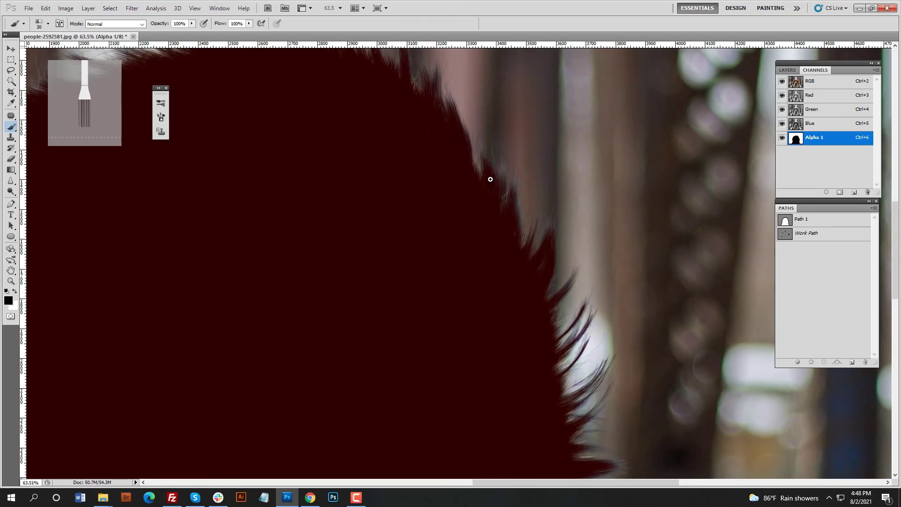
pyautogui.scroll(5, 491, 181)
pyautogui.moveTo(442, 159)
pyautogui.mouseDown()
pyautogui.moveTo(449, 205)
pyautogui.moveTo(504, 289)
pyautogui.mouseUp()
pyautogui.scroll(-5, 506, 290)
pyautogui.moveTo(439, 221); pyautogui.dragTo(452, 261)
pyautogui.scroll(1, 453, 218)
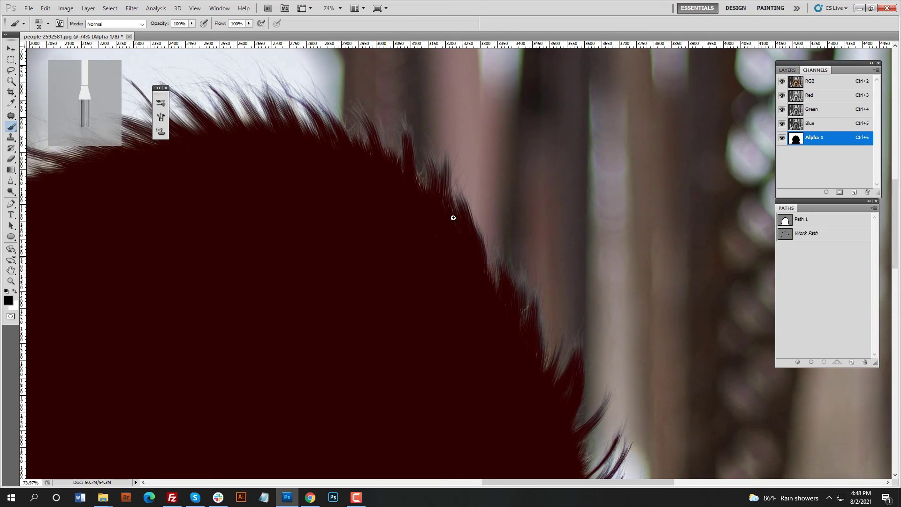
pyautogui.scroll(3, 423, 185)
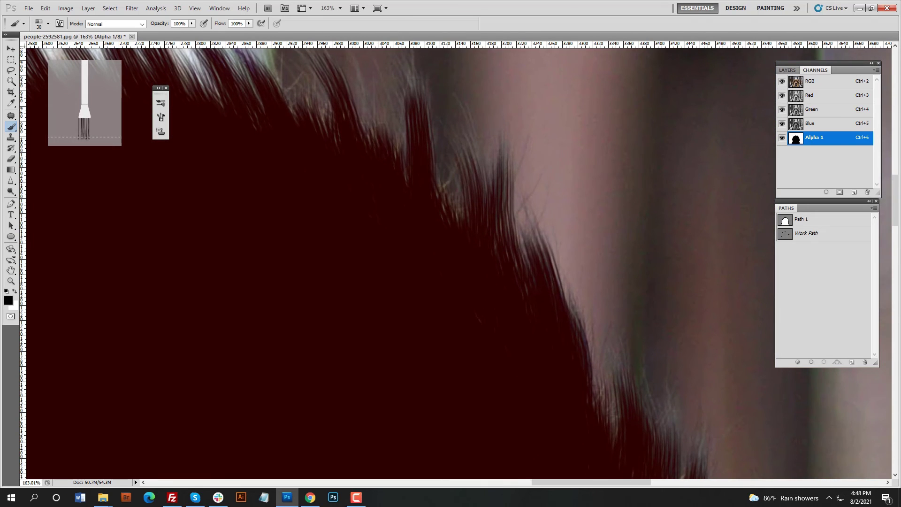
pyautogui.moveTo(364, 230); pyautogui.dragTo(441, 274)
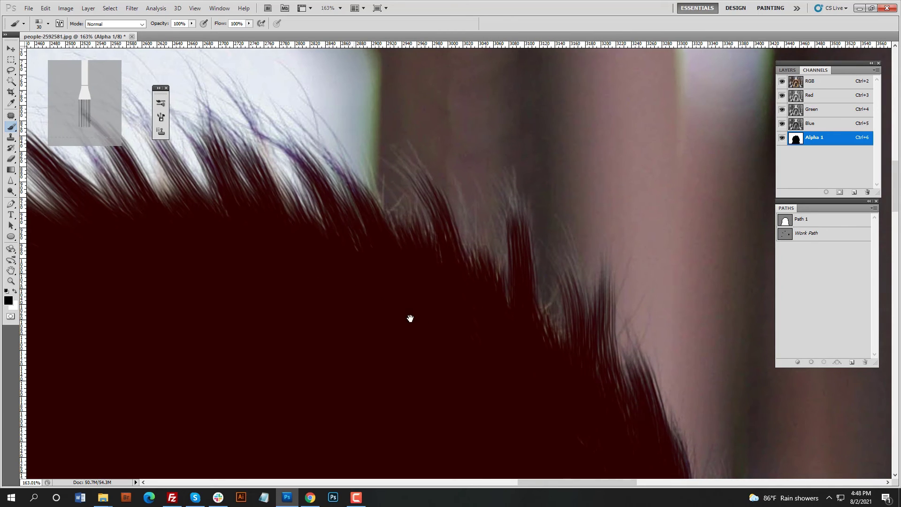
pyautogui.moveTo(282, 134); pyautogui.dragTo(435, 227)
pyautogui.moveTo(487, 350); pyautogui.dragTo(549, 299)
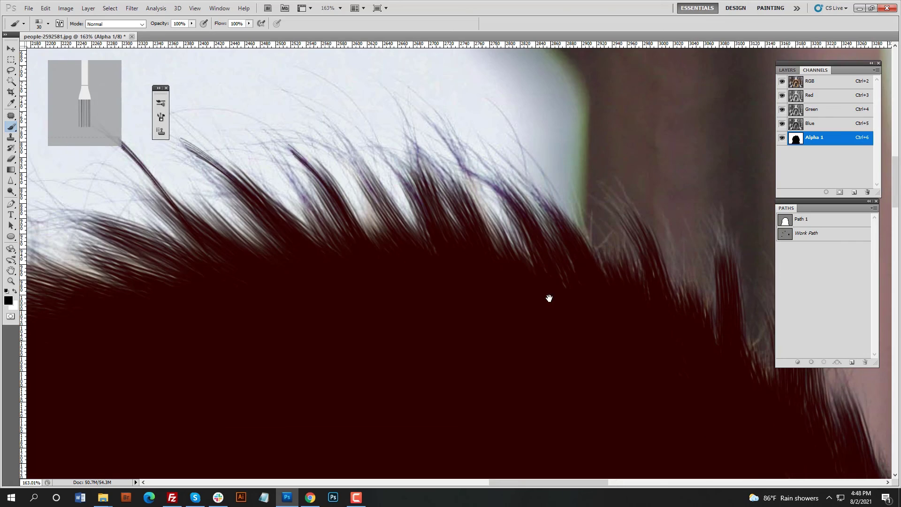
# Touch up the roots of the tufts across the crown and upper-left slope with bristle strokes
pyautogui.moveTo(514, 223); pyautogui.dragTo(493, 256)
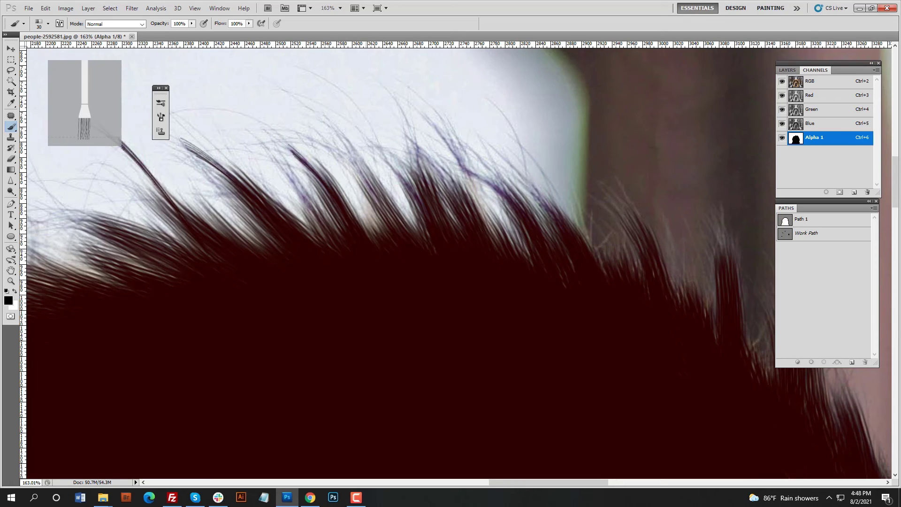
pyautogui.moveTo(376, 226); pyautogui.dragTo(416, 225)
pyautogui.moveTo(398, 280); pyautogui.dragTo(521, 278)
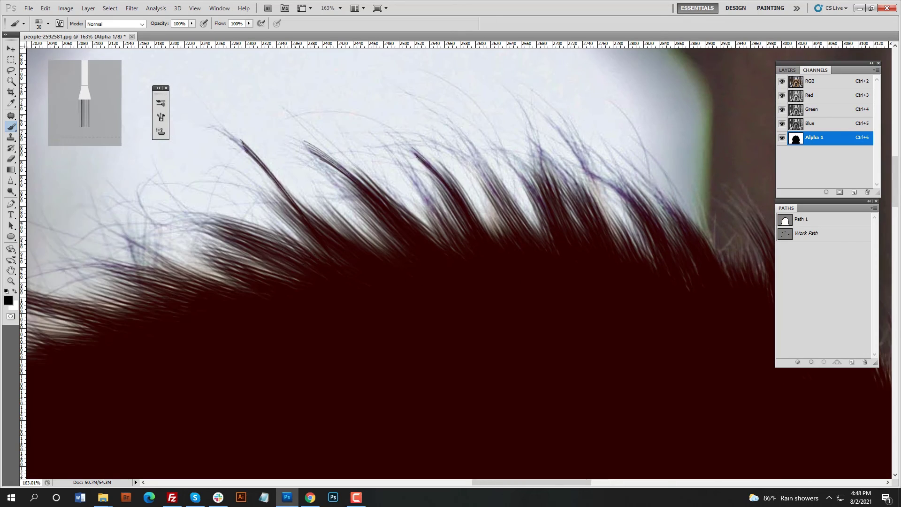
pyautogui.moveTo(270, 259); pyautogui.dragTo(300, 277)
pyautogui.moveTo(202, 319); pyautogui.dragTo(421, 320)
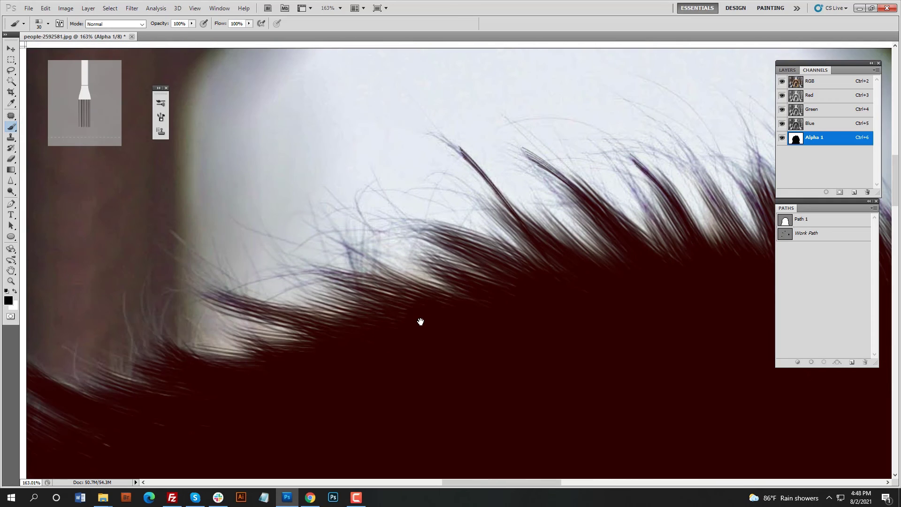
pyautogui.moveTo(431, 284); pyautogui.dragTo(453, 293)
pyautogui.moveTo(355, 270)
pyautogui.mouseDown()
pyautogui.moveTo(282, 274)
pyautogui.moveTo(415, 312)
pyautogui.moveTo(370, 341)
pyautogui.moveTo(374, 368)
pyautogui.mouseUp()
pyautogui.moveTo(462, 311); pyautogui.dragTo(465, 311)
# Compare the finished mask with the photo by toggling the Alpha 1 overlay at an overall view
pyautogui.scroll(-6, 463, 295)
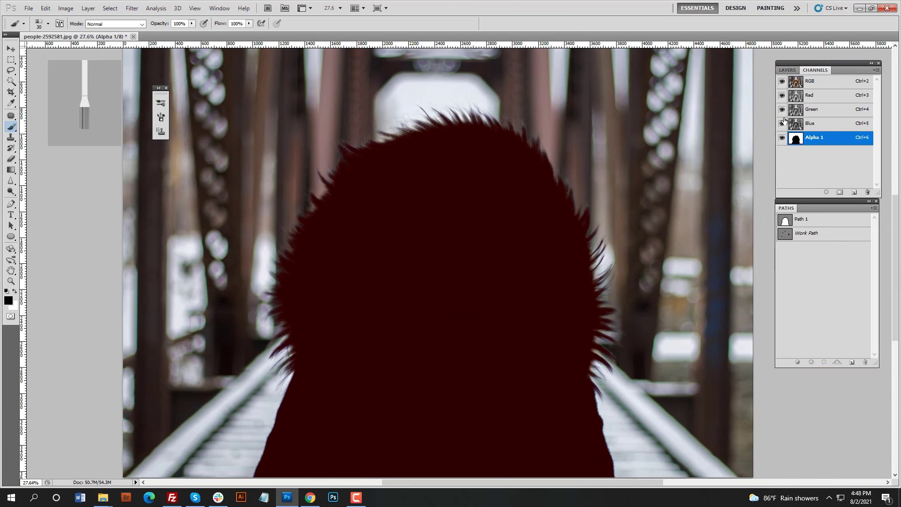
pyautogui.click(782, 138)
pyautogui.click(782, 138)
pyautogui.click(782, 138)
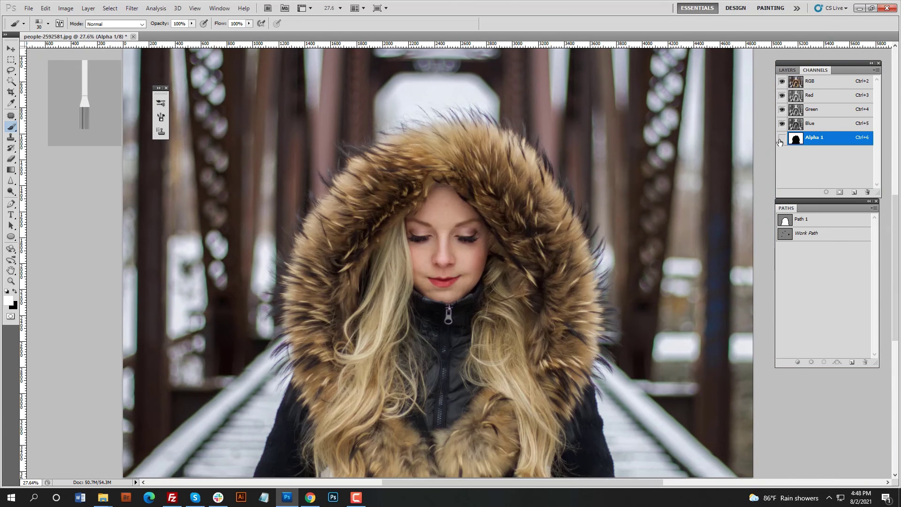
pyautogui.click(781, 139)
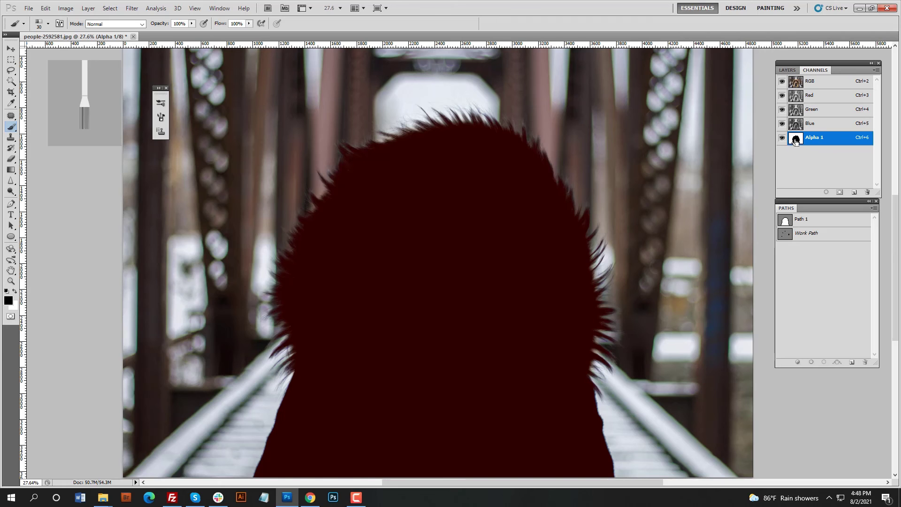
# Load the Alpha 1 channel as a selection around the subject and hide its overlay
pyautogui.keyDown('ctrl'); pyautogui.click(796, 143); pyautogui.keyUp('ctrl')
pyautogui.click(782, 139)
pyautogui.press('x')
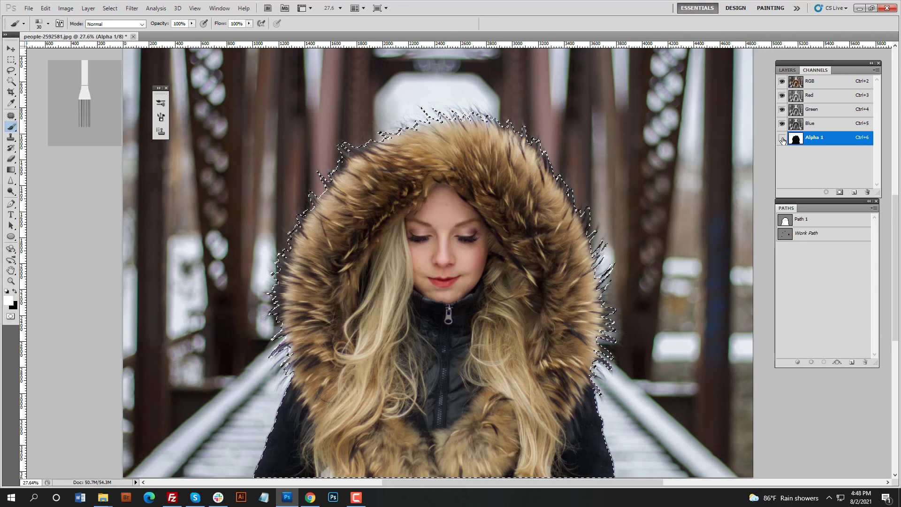
# Duplicate the Background layer with the selection as its layer mask and add a white-filled layer beneath the copy
pyautogui.click(788, 70)
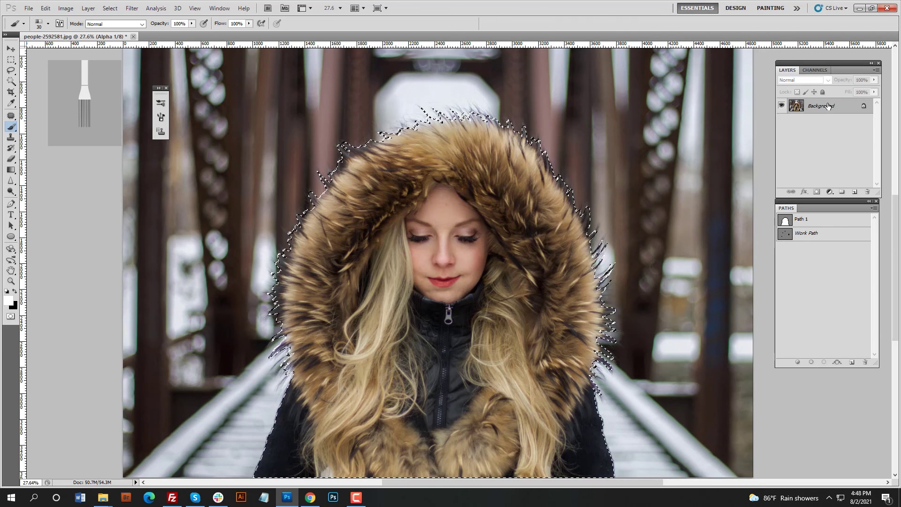
pyautogui.moveTo(829, 106); pyautogui.dragTo(854, 192)
pyautogui.click(817, 192)
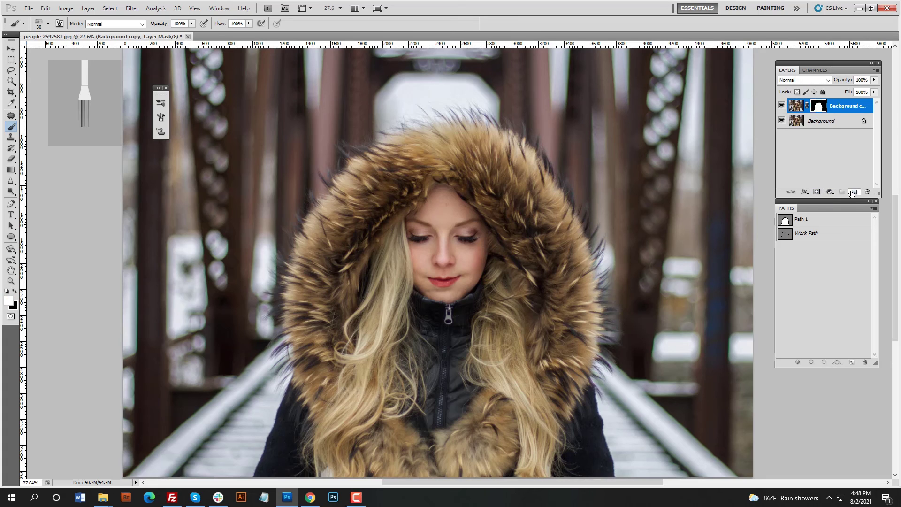
pyautogui.keyDown('ctrl'); pyautogui.click(852, 193); pyautogui.keyUp('ctrl')
pyautogui.hotkey('ctrl', 'BackSpace')
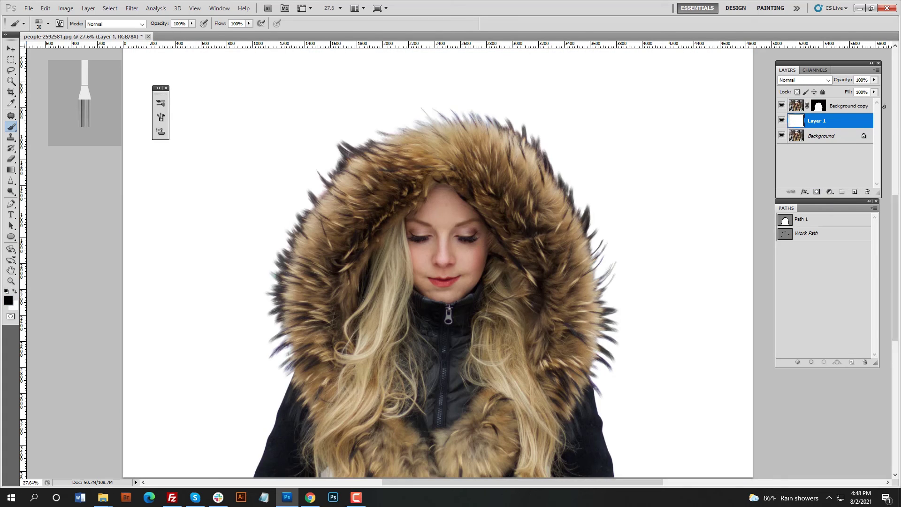
# Compare the cutout with the original photo by toggling the layer mask and the visibility of the other layers
pyautogui.keyDown('shift'); pyautogui.click(820, 107); pyautogui.keyUp('shift')
pyautogui.keyDown('shift'); pyautogui.click(820, 107); pyautogui.keyUp('shift')
pyautogui.keyDown('shift'); pyautogui.click(820, 107); pyautogui.keyUp('shift')
pyautogui.keyDown('alt'); pyautogui.click(782, 137); pyautogui.keyUp('alt')
pyautogui.keyDown('alt'); pyautogui.click(782, 137); pyautogui.keyUp('alt')
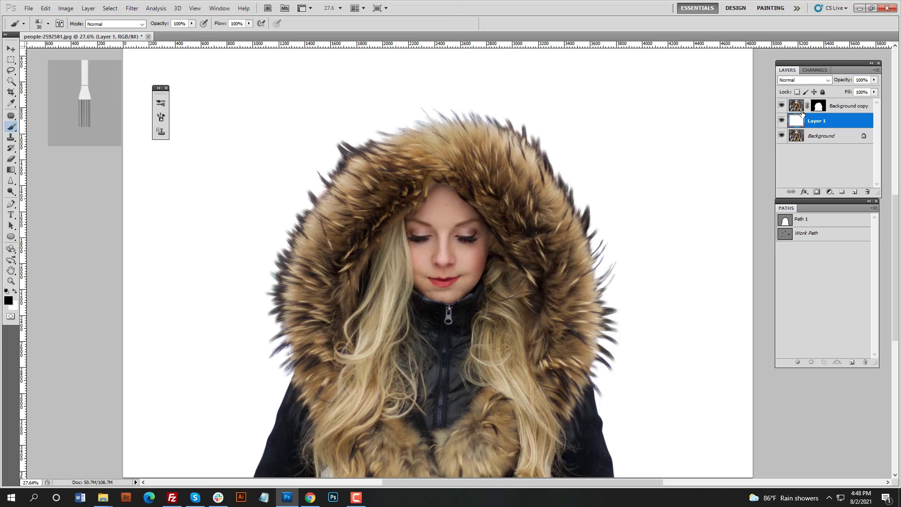
# Check the cutout over transparency, leaving the Background layer hidden and the white layer shown
pyautogui.click(782, 120)
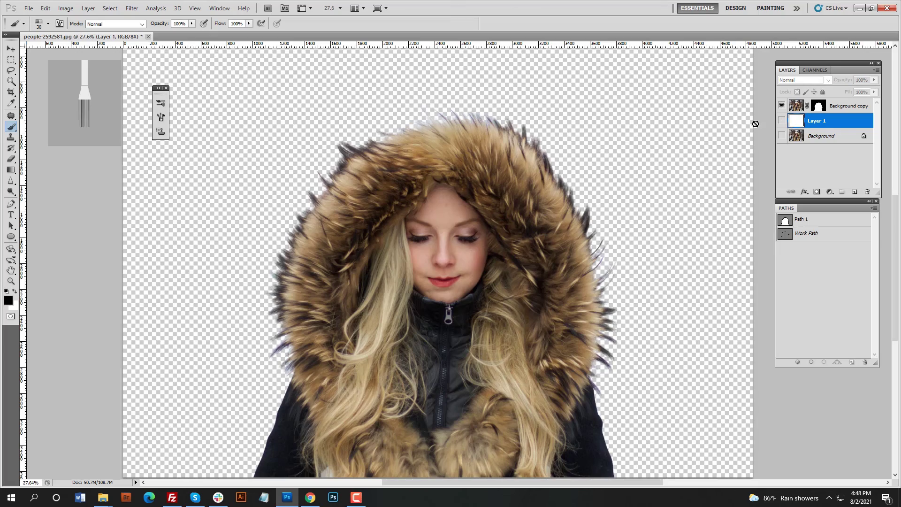
pyautogui.moveTo(568, 180); pyautogui.dragTo(507, 263)
pyautogui.moveTo(575, 291); pyautogui.dragTo(542, 343)
pyautogui.hotkey('ctrl', '0')
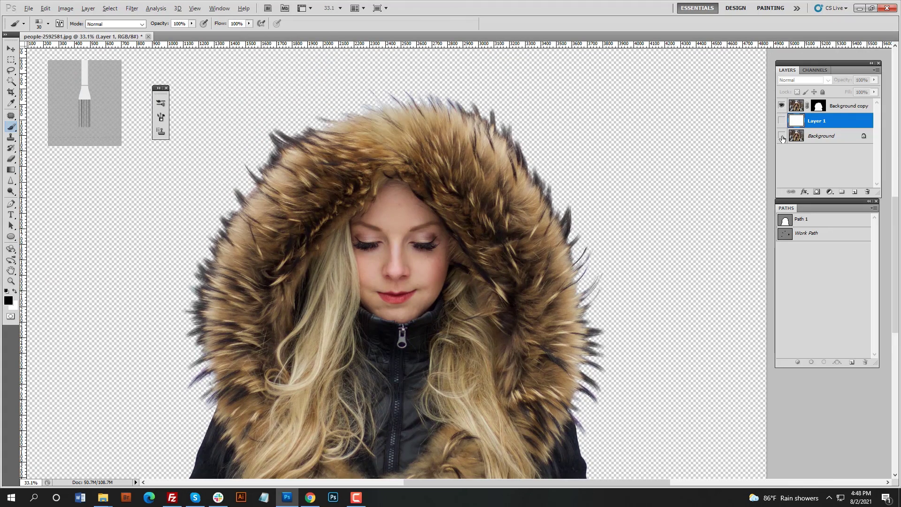
pyautogui.keyDown('alt'); pyautogui.click(782, 136); pyautogui.keyUp('alt')
pyautogui.click(782, 136)
pyautogui.click(782, 121)
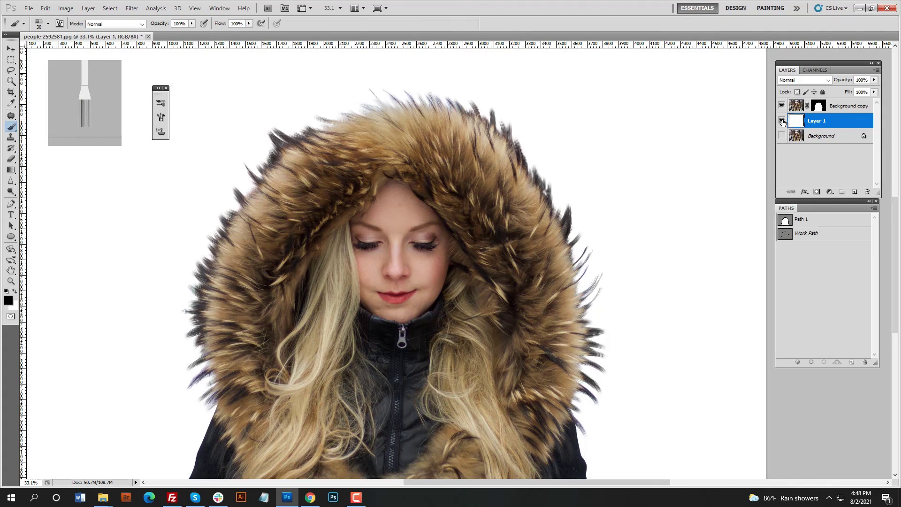
# Load the Background copy's layer mask as a selection, feather it, and clear the selection
pyautogui.click(818, 107)
pyautogui.keyDown('ctrl'); pyautogui.click(818, 107); pyautogui.keyUp('ctrl')
pyautogui.moveTo(465, 113); pyautogui.dragTo(519, 152)
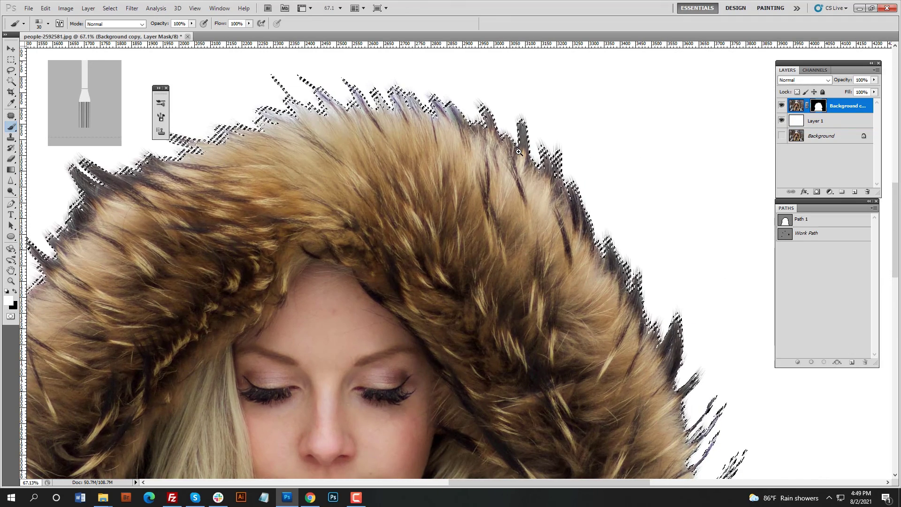
pyautogui.hotkey('shift', 'F6')
pyautogui.press('Return')
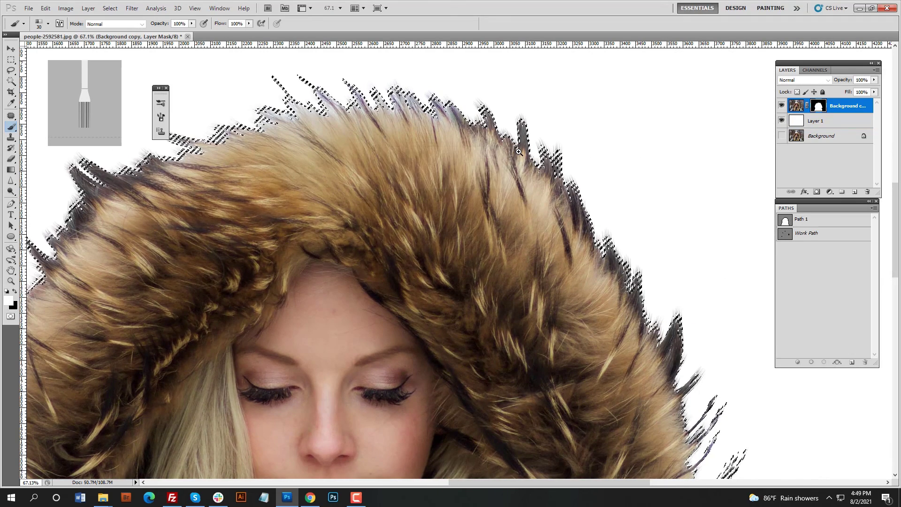
pyautogui.hotkey('ctrl', 'd')
# Choose a soft round brush and enlarge it to 250 px for painting on the layer mask
pyautogui.rightClick(567, 96)
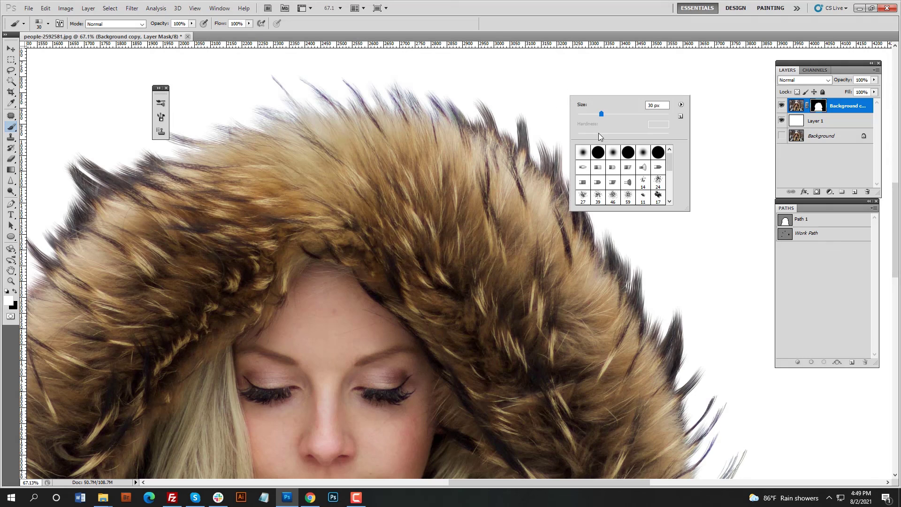
pyautogui.moveTo(394, 96); pyautogui.dragTo(345, 129)
pyautogui.hotkey('ctrl', '+')
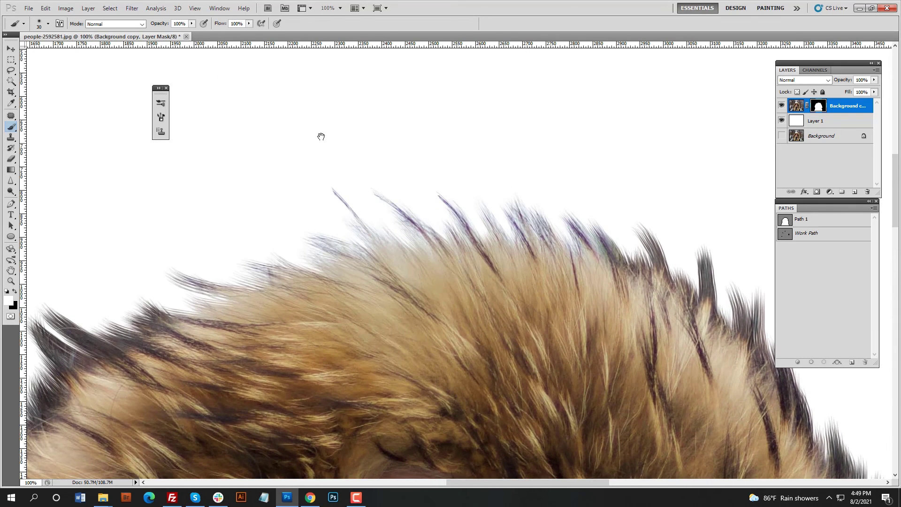
pyautogui.press(']')
pyautogui.press(']')
pyautogui.press(']')
pyautogui.press(']')
pyautogui.press(']')
pyautogui.press(']')
pyautogui.press(']')
pyautogui.press(']')
pyautogui.press(']')
pyautogui.press(']')
pyautogui.press(']')
pyautogui.press(']')
pyautogui.press(']')
# Undo the white stroke above the crown and paint black on the layer mask outside the crown and left fur edge
pyautogui.moveTo(293, 179)
pyautogui.mouseDown()
pyautogui.moveTo(426, 142)
pyautogui.moveTo(316, 161)
pyautogui.mouseUp()
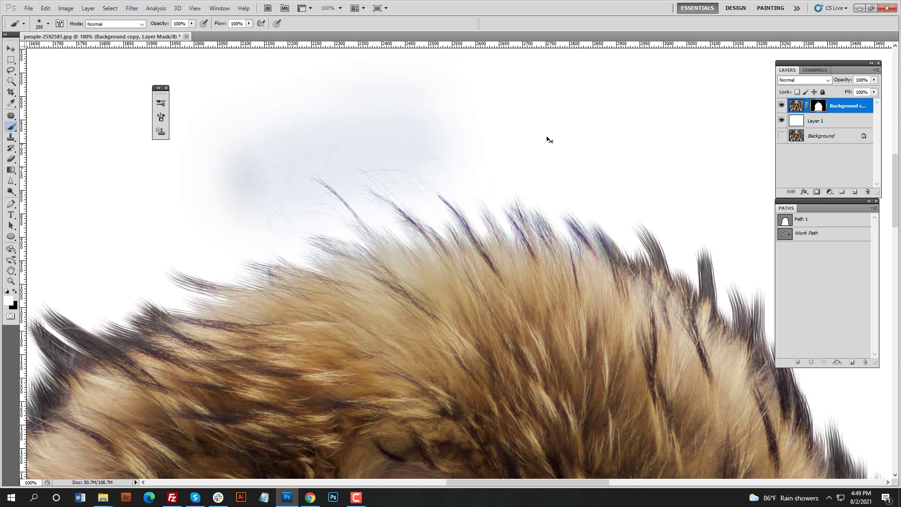
pyautogui.hotkey('ctrl', 'z')
pyautogui.press('x')
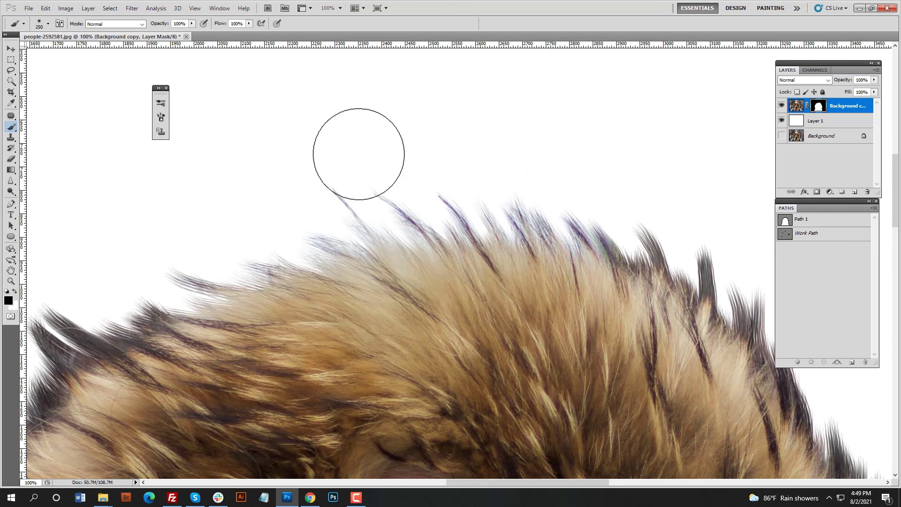
pyautogui.scroll(-3, 409, 148)
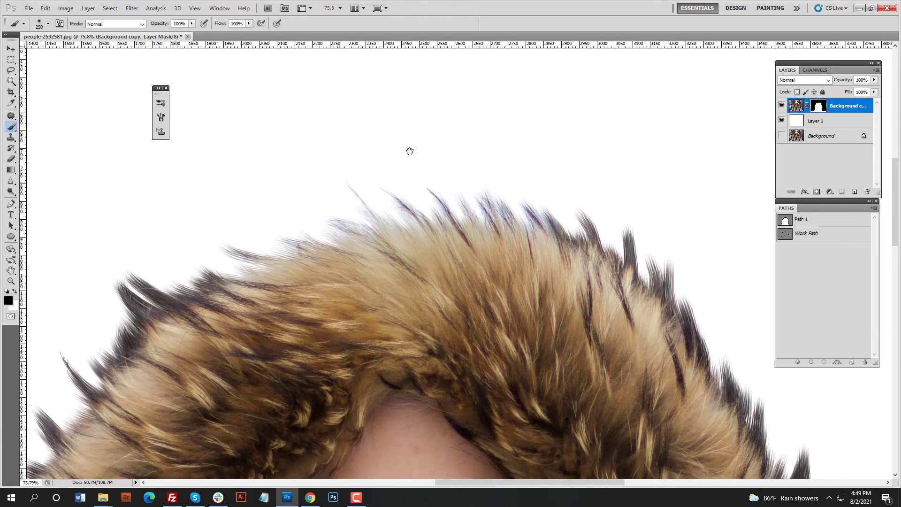
pyautogui.scroll(-3, 254, 199)
pyautogui.hscroll(-3, 254, 200)
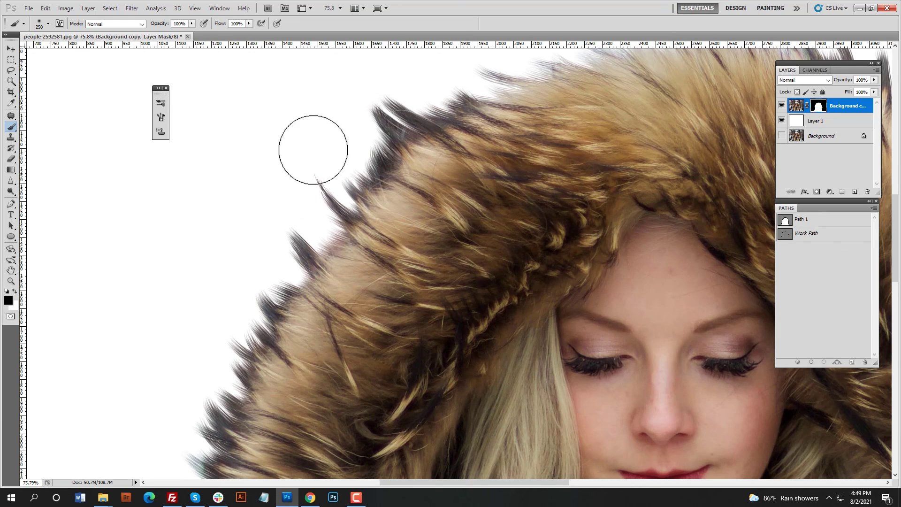
pyautogui.scroll(-3, 231, 328)
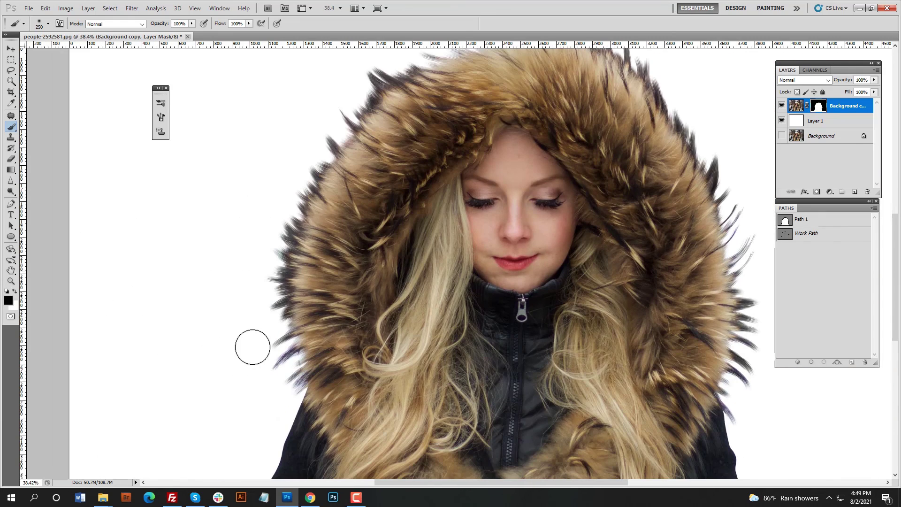
# Paint black on the layer mask just outside the right fur edge and upper-right slope to clear leftover background
pyautogui.moveTo(539, 356)
pyautogui.mouseDown()
pyautogui.moveTo(489, 348)
pyautogui.moveTo(528, 346)
pyautogui.mouseUp()
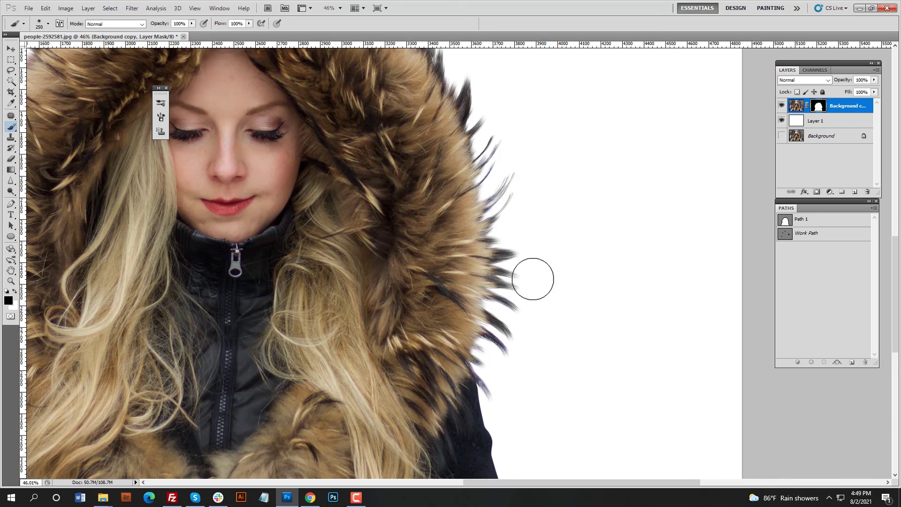
pyautogui.moveTo(535, 249); pyautogui.dragTo(548, 369)
pyautogui.moveTo(517, 319); pyautogui.dragTo(548, 430)
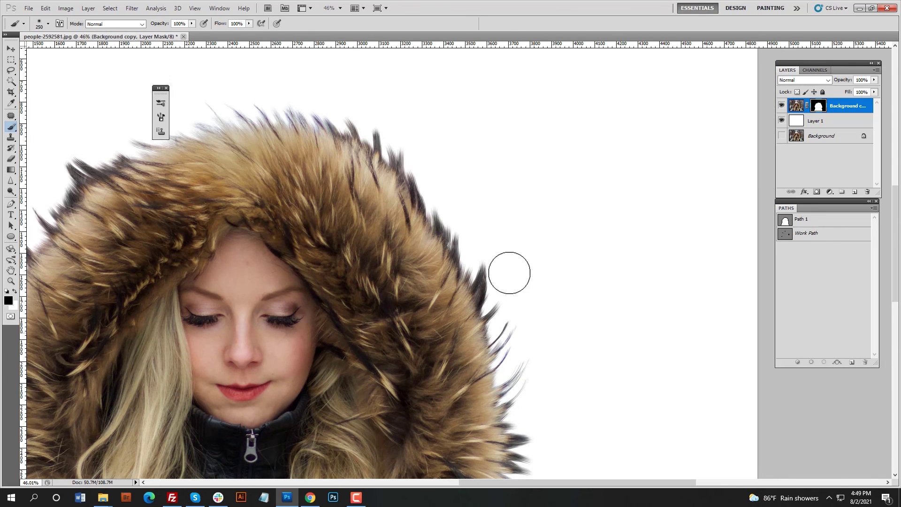
pyautogui.moveTo(510, 273); pyautogui.dragTo(536, 345)
pyautogui.moveTo(479, 230); pyautogui.dragTo(500, 277)
pyautogui.moveTo(417, 171); pyautogui.dragTo(454, 207)
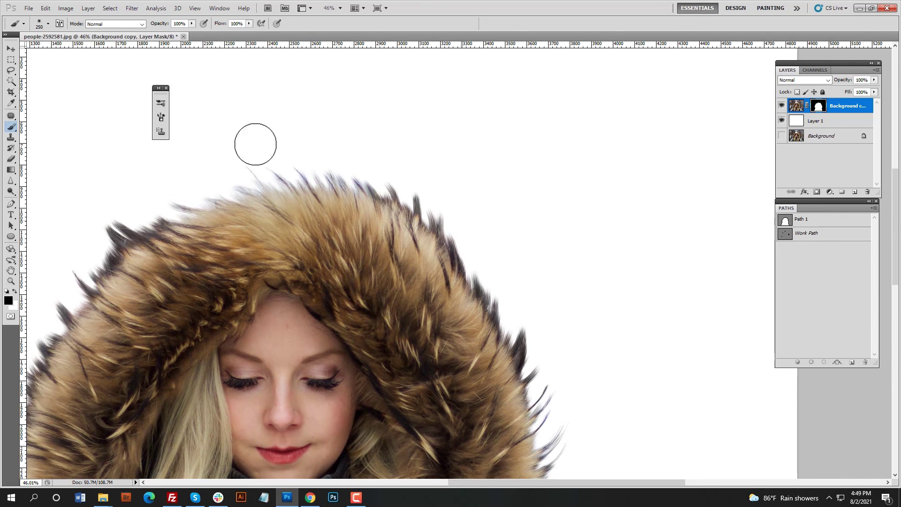
pyautogui.moveTo(393, 207); pyautogui.dragTo(324, 235)
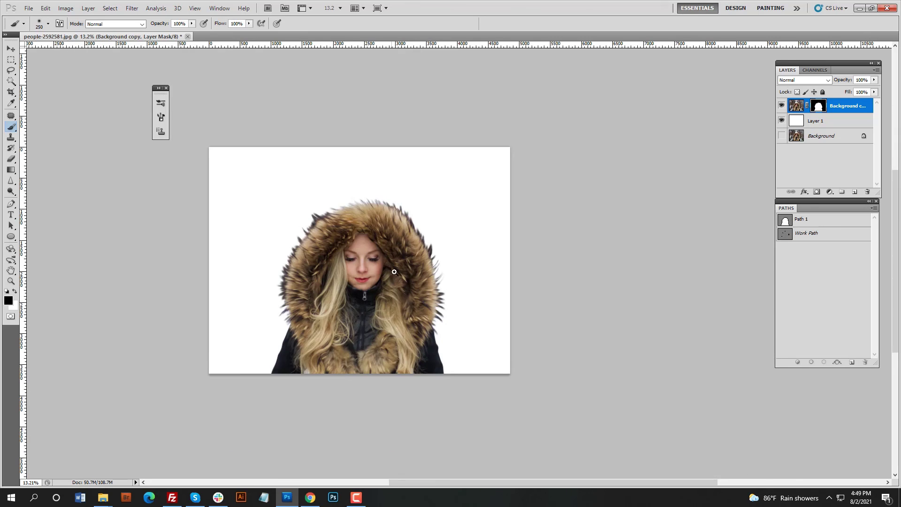
# Compare the cutout on white with the unmasked photo by disabling and re-enabling the layer mask
pyautogui.moveTo(395, 272); pyautogui.dragTo(423, 275)
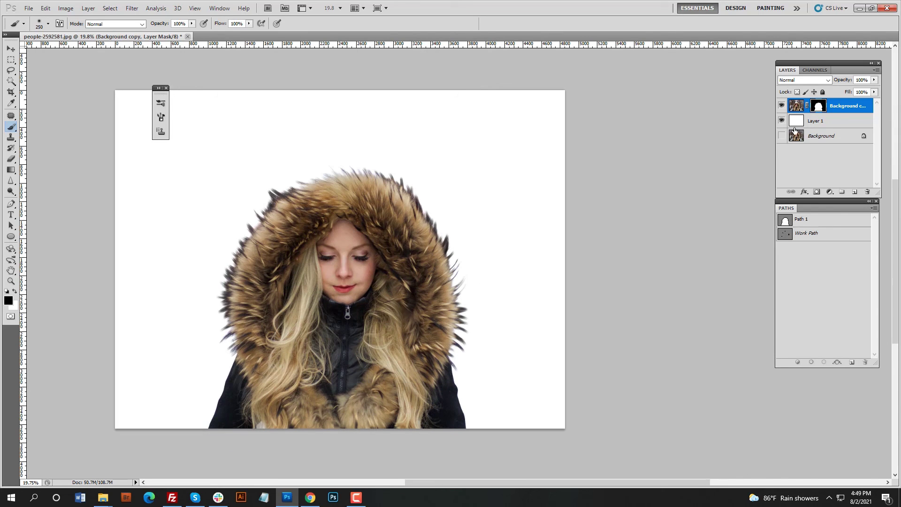
pyautogui.keyDown('shift'); pyautogui.click(818, 107); pyautogui.keyUp('shift')
pyautogui.keyDown('shift'); pyautogui.click(818, 107); pyautogui.keyUp('shift')
pyautogui.keyDown('shift'); pyautogui.click(817, 107); pyautogui.keyUp('shift')
pyautogui.keyDown('shift'); pyautogui.click(817, 108); pyautogui.keyUp('shift')
# Hide the white layer and inspect the cutout's fur edge over transparency
pyautogui.moveTo(508, 186); pyautogui.dragTo(557, 193)
pyautogui.moveTo(385, 218); pyautogui.dragTo(376, 246)
pyautogui.moveTo(369, 247); pyautogui.dragTo(550, 220)
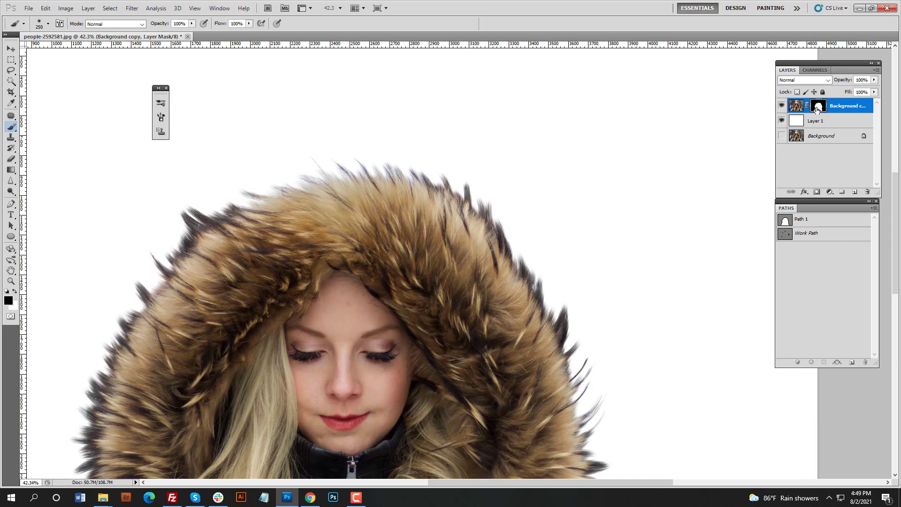
pyautogui.click(782, 121)
pyautogui.moveTo(513, 191); pyautogui.dragTo(503, 257)
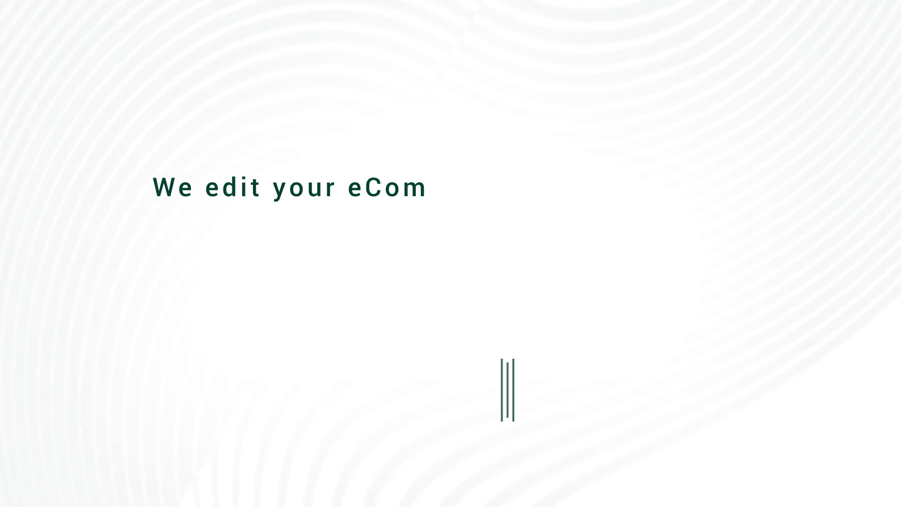